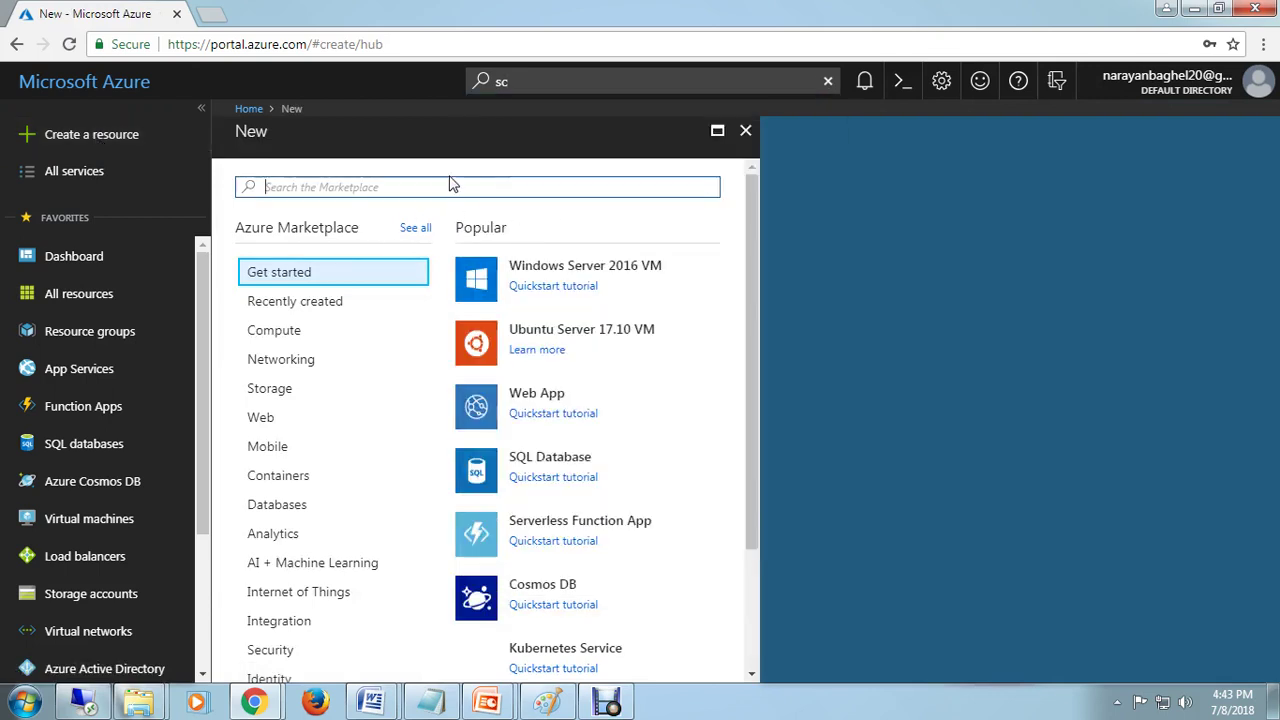
Step: Go to Virtual machine scale sets from All services and start a new scale set
left_click(74, 171)
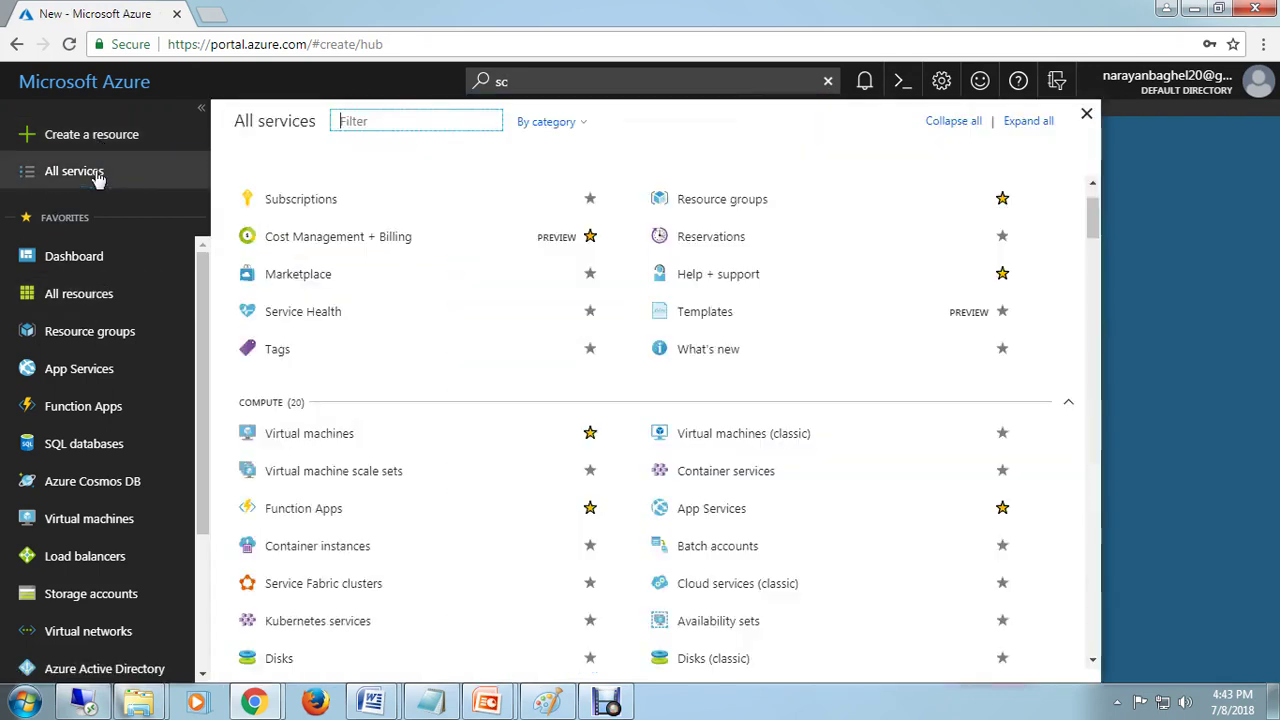
left_click(321, 481)
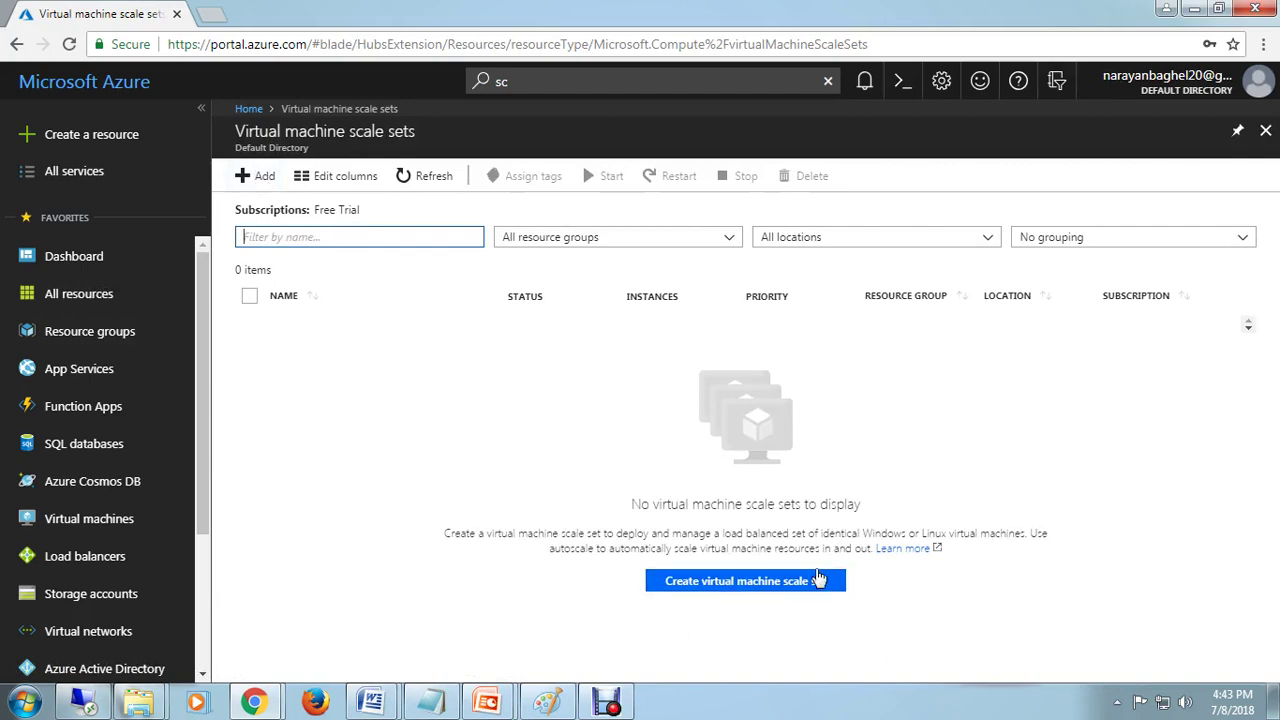
left_click(786, 585)
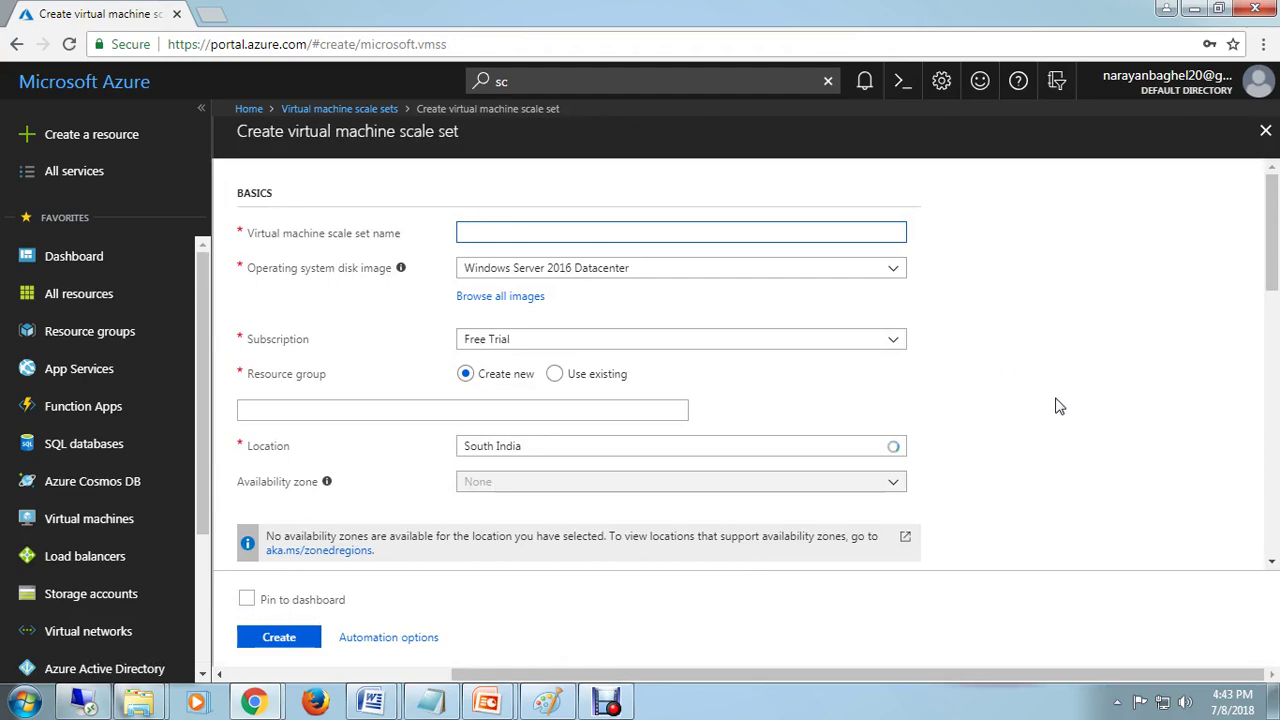
scroll(1055, 404, "down", 15)
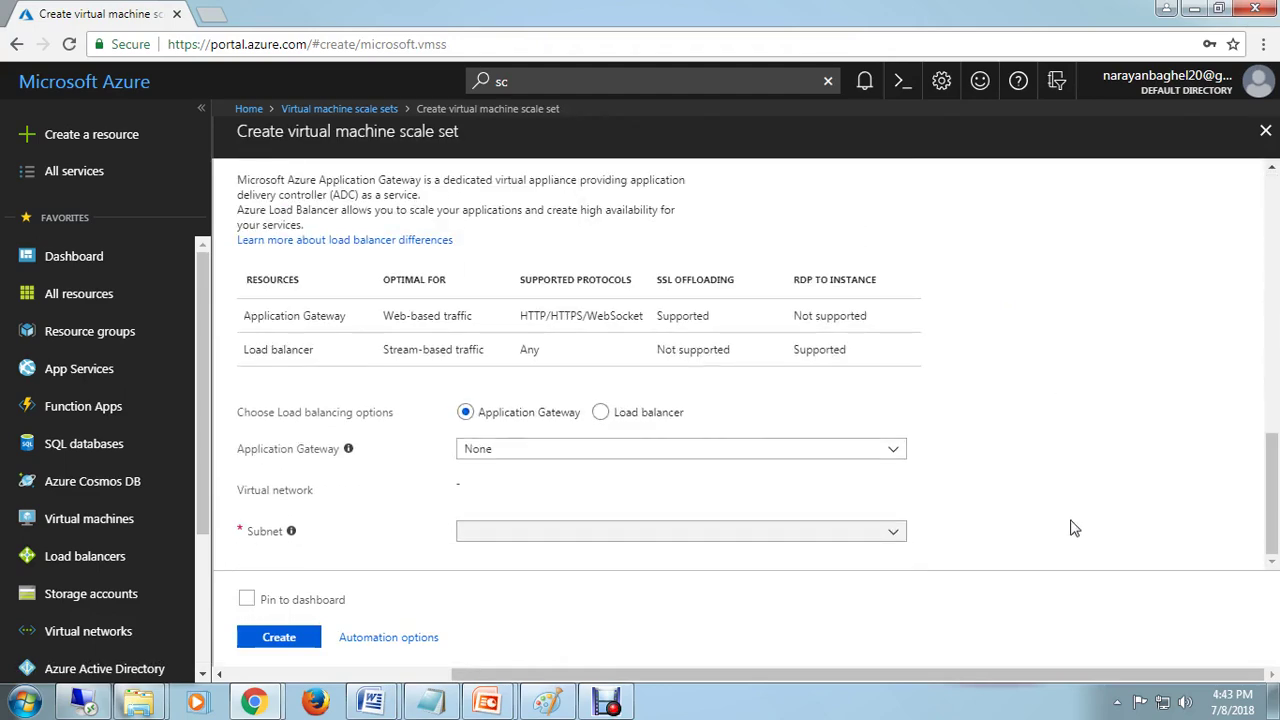
scroll(1072, 528, "up", 15)
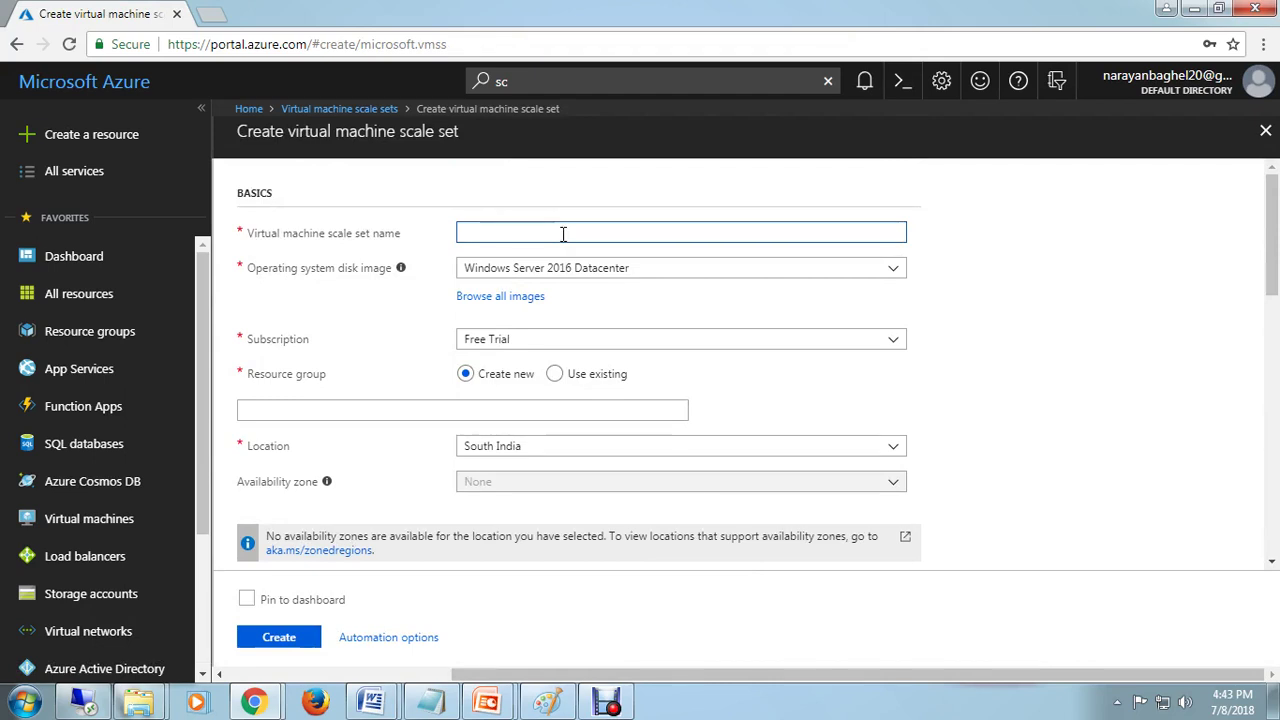
Step: Name the scale set, keep Windows Server 2016 Datacenter, and use existing resource group ServerSnap
type("Nara")
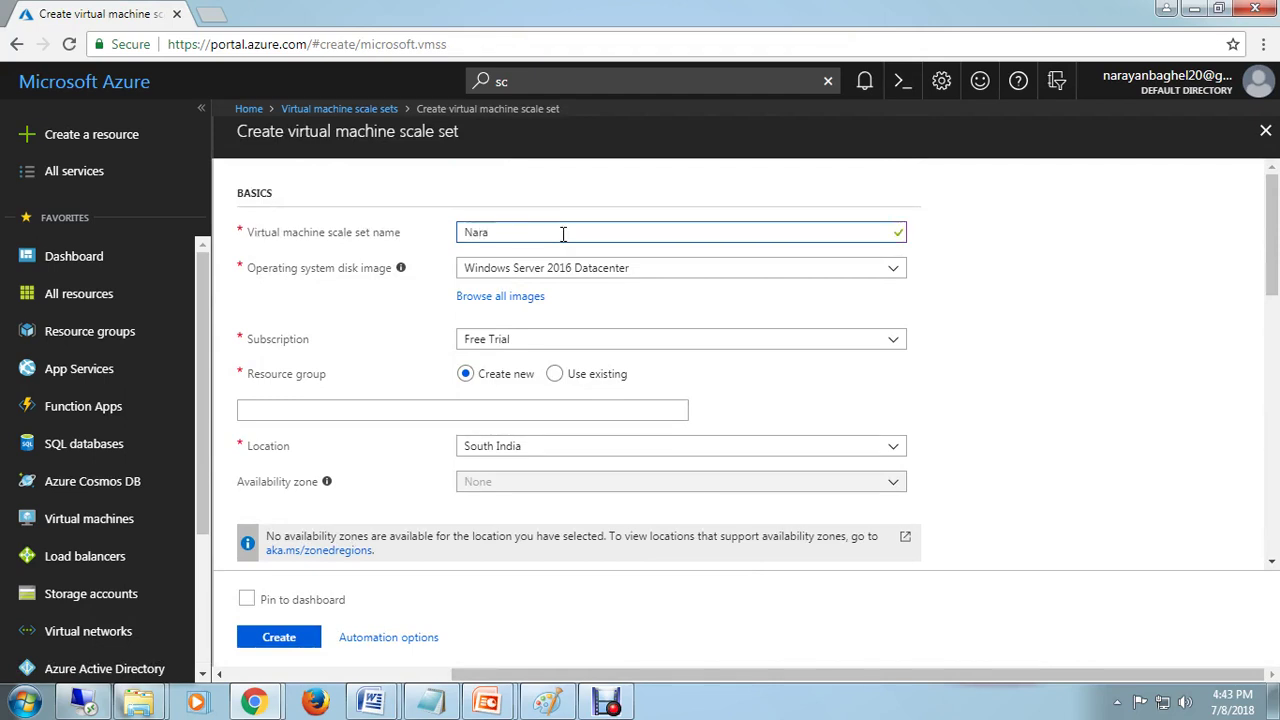
type("yanSS")
left_click(689, 274)
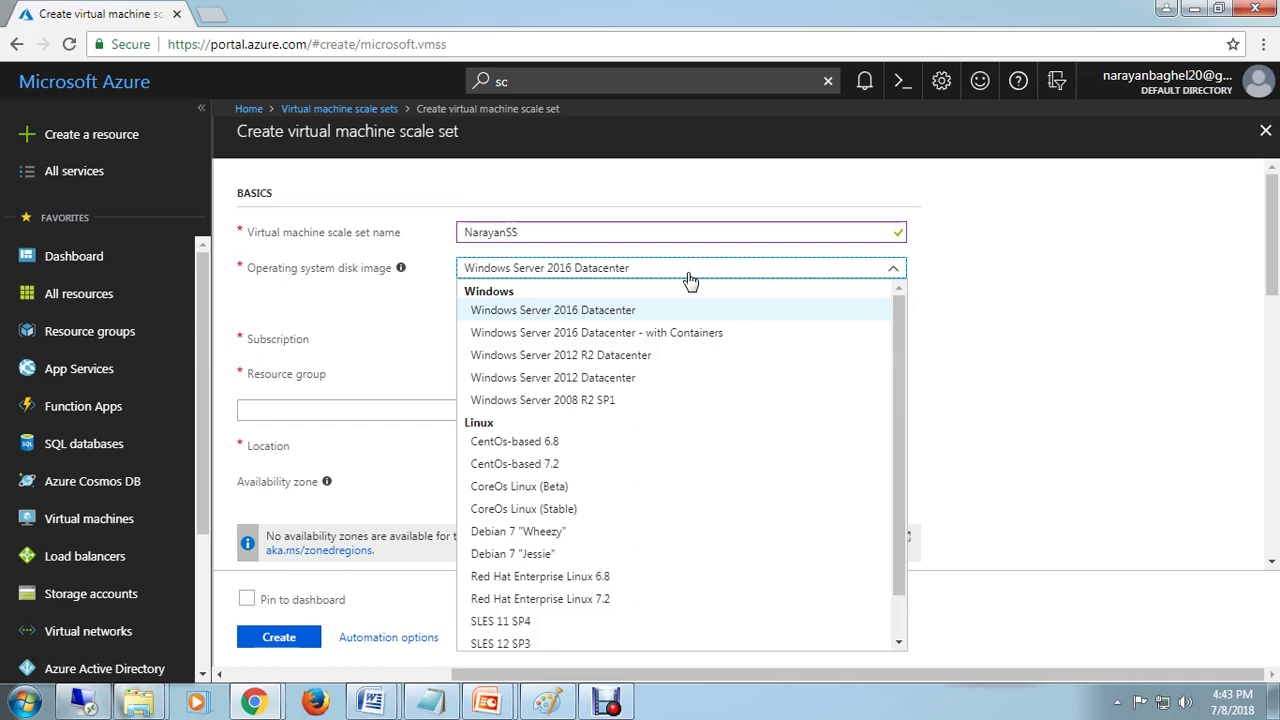
left_click(622, 314)
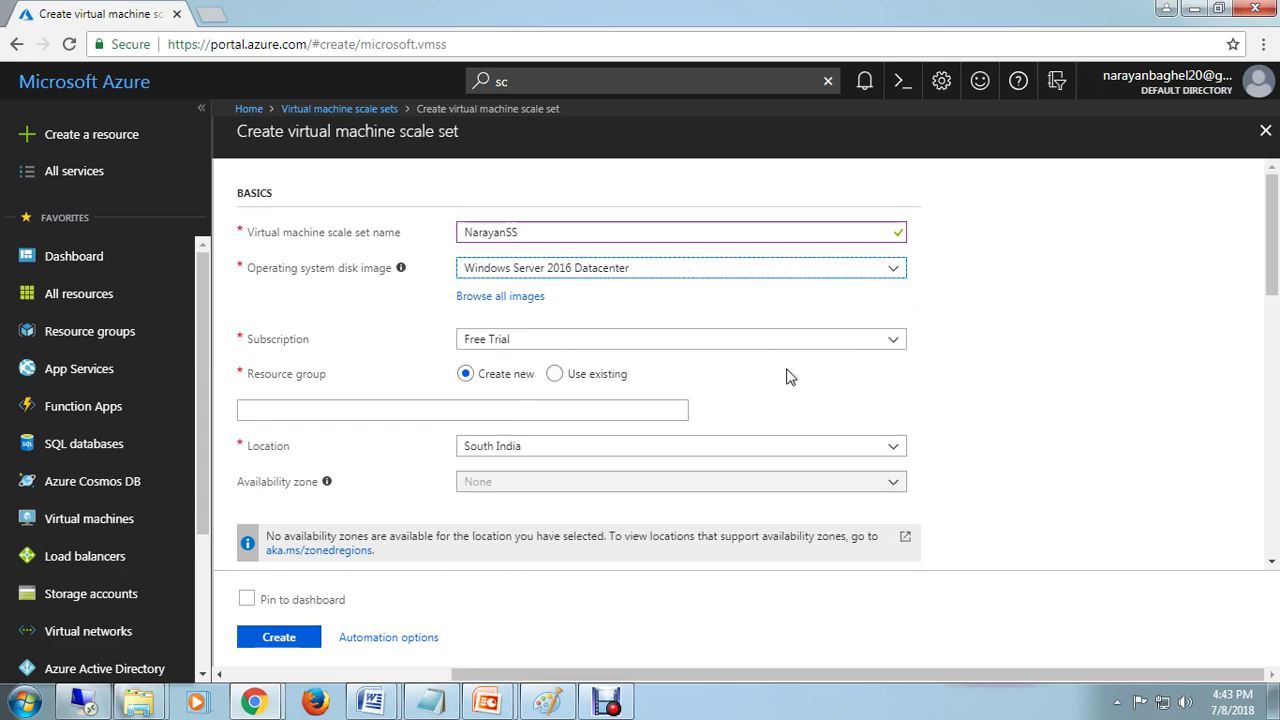
left_click(556, 374)
left_click(670, 414)
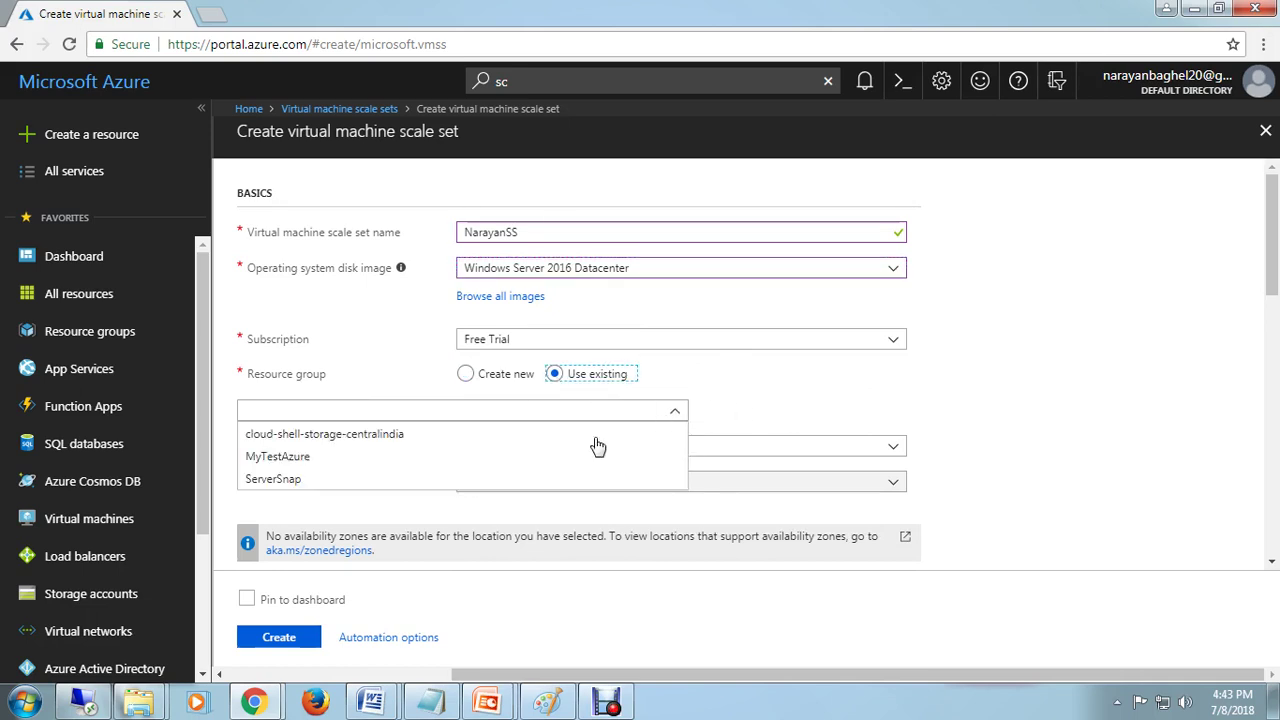
left_click(276, 484)
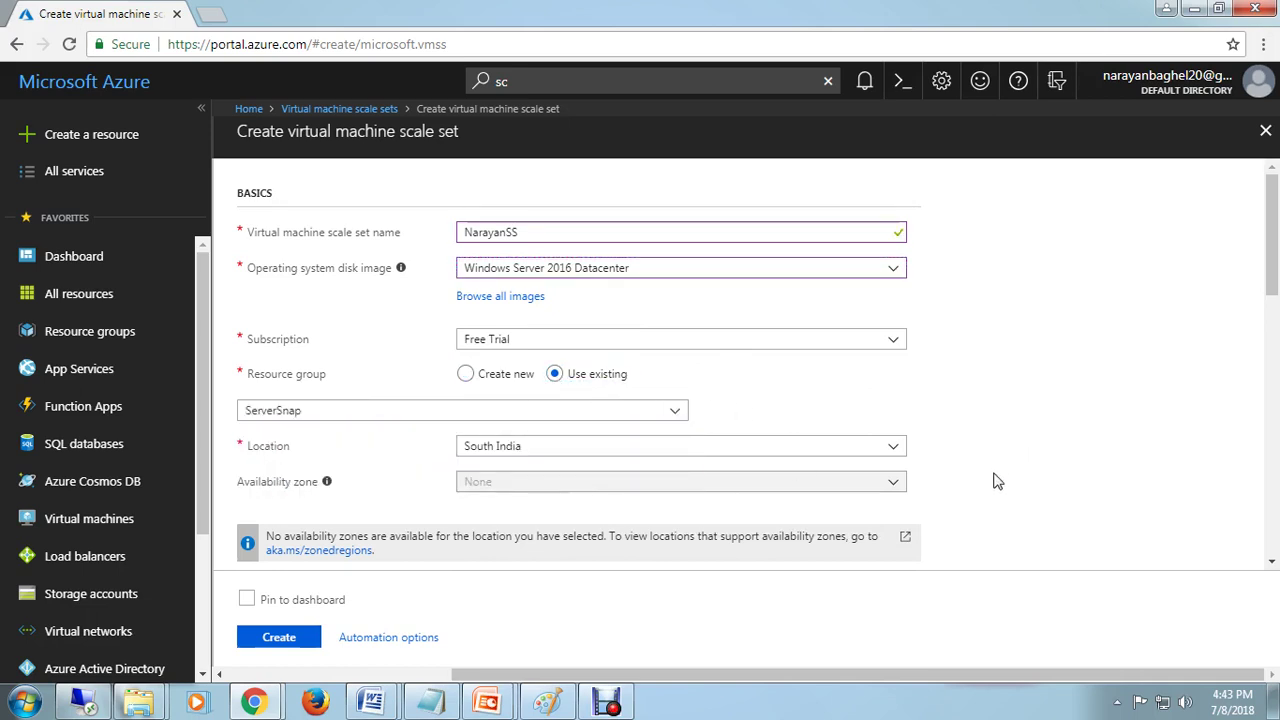
scroll(1003, 488, "down", 1)
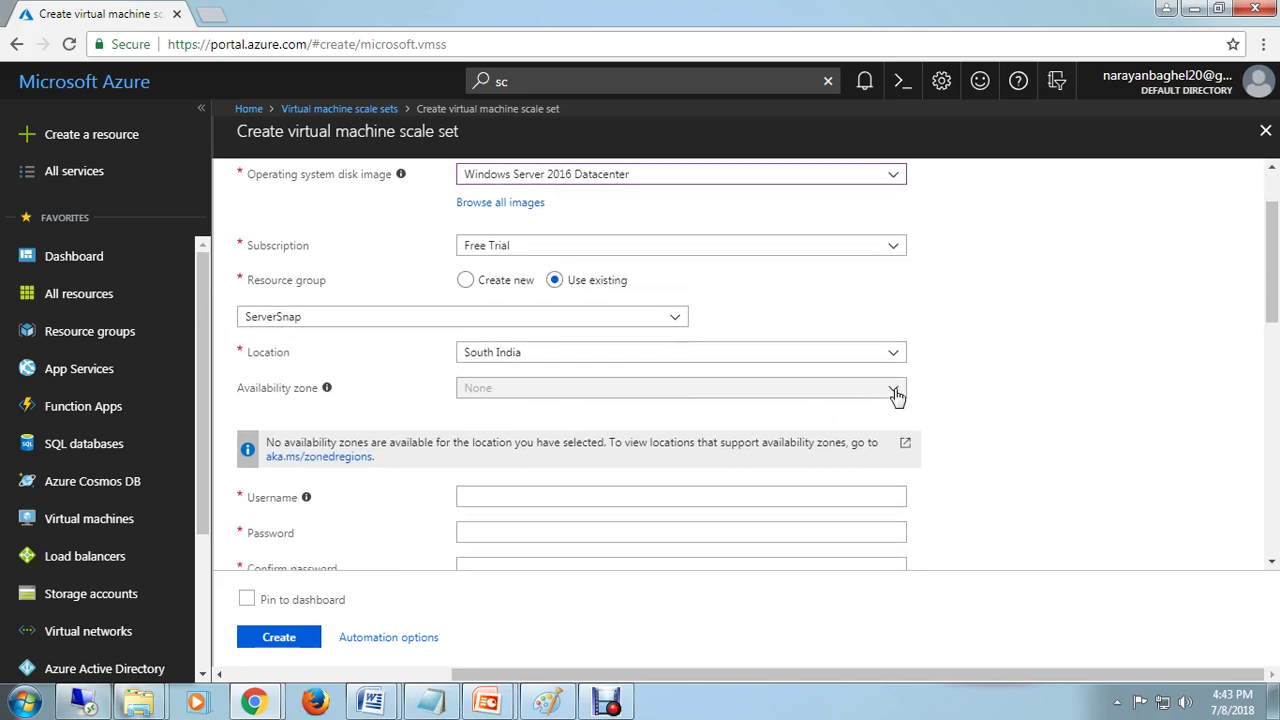
Step: Enter the administrator username, then the password and its matching confirmation
mouse_move(330, 393)
left_click(626, 497)
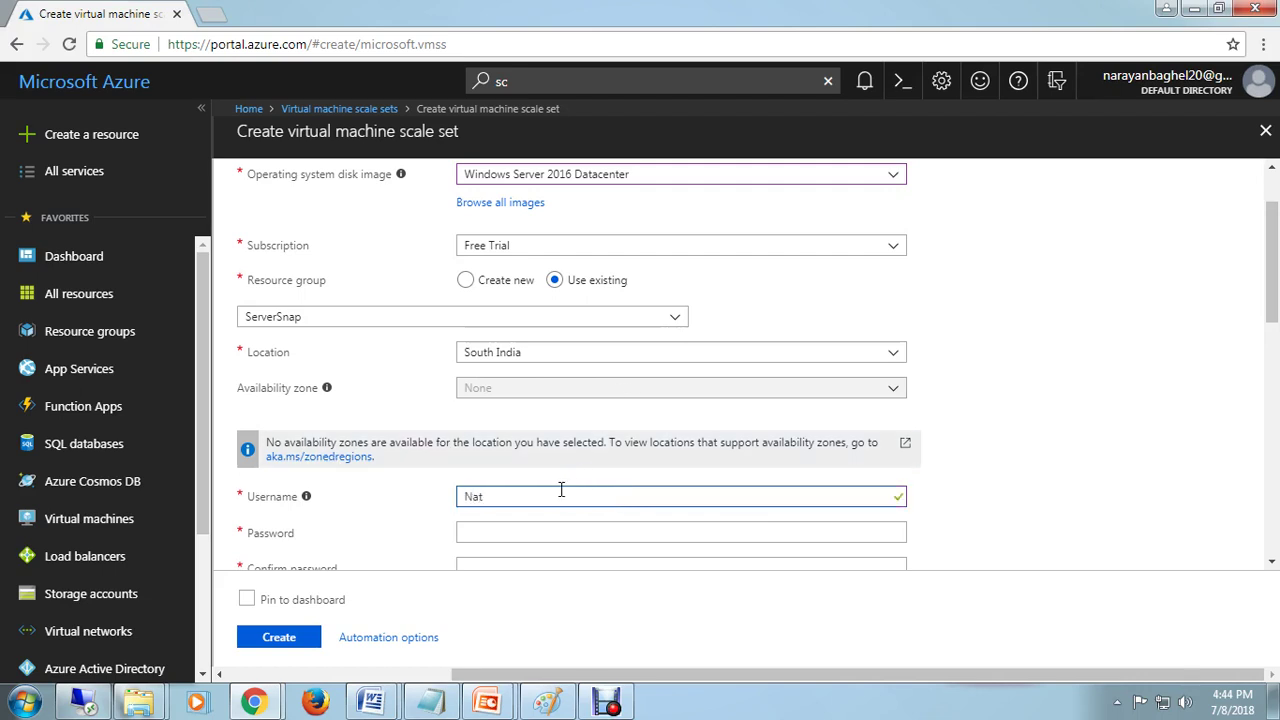
type("Narayan")
key("Tab")
type("•••")
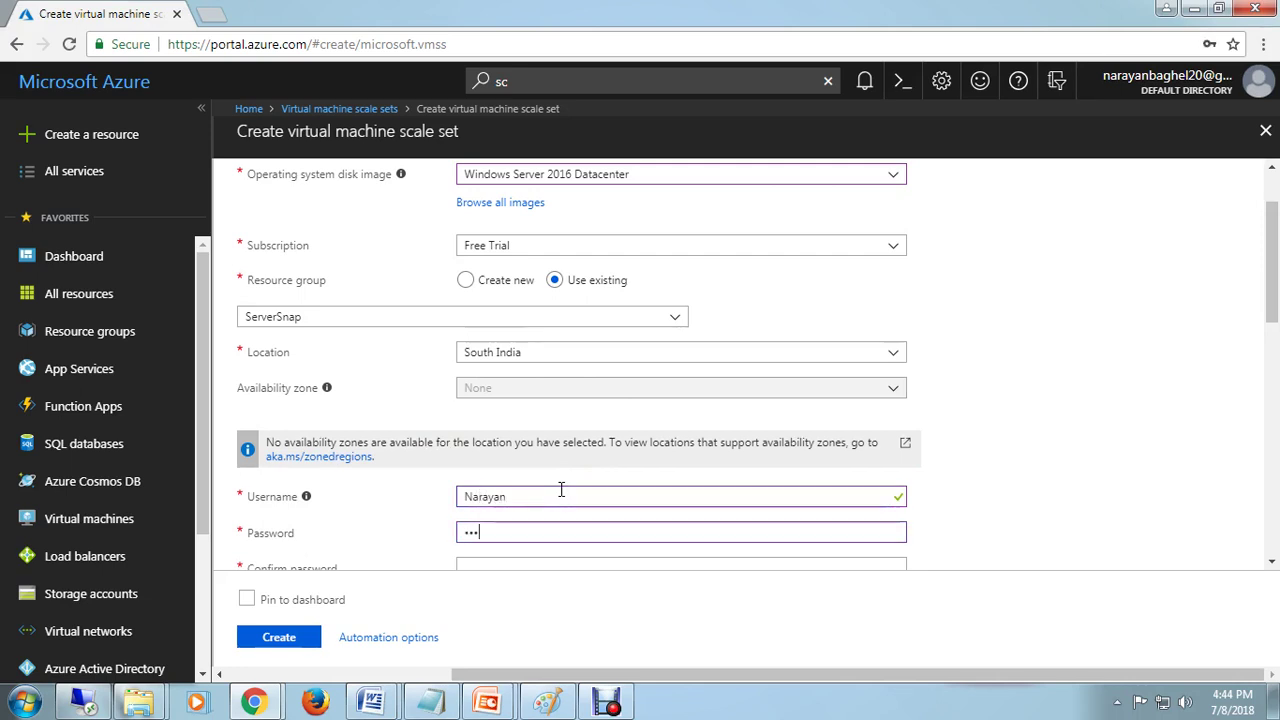
type("•••")
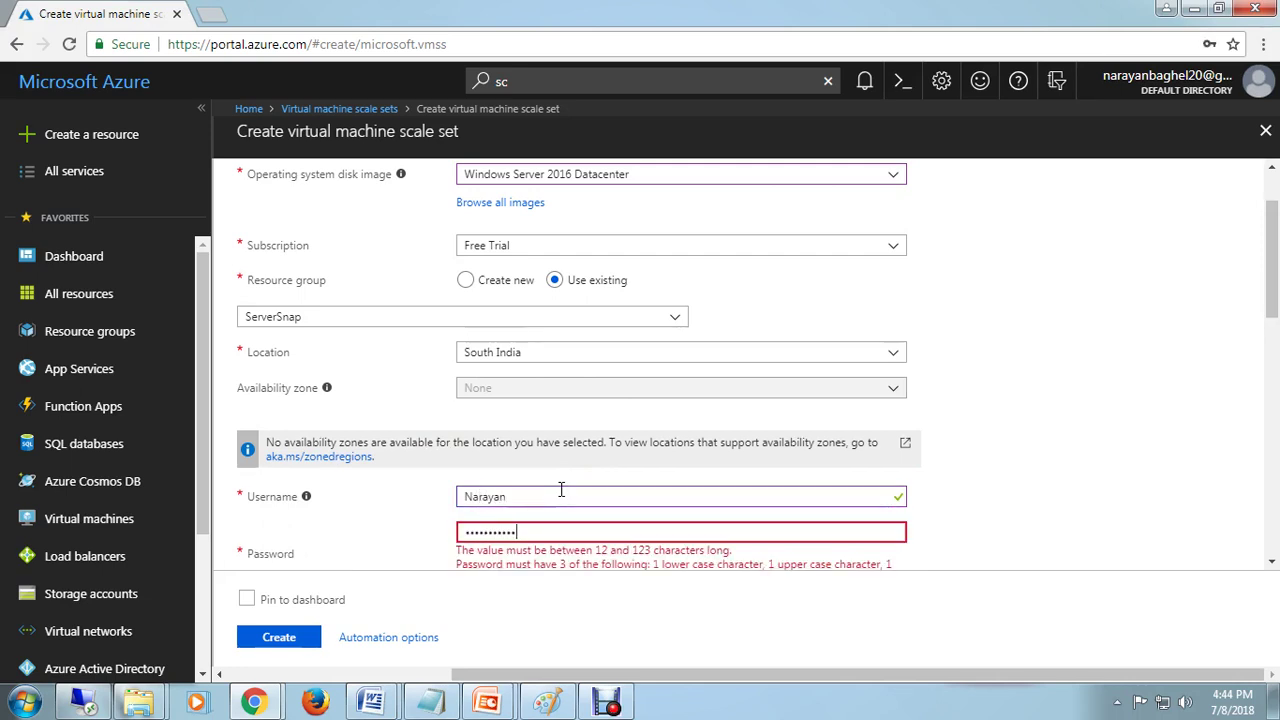
type("••••••")
key("Tab")
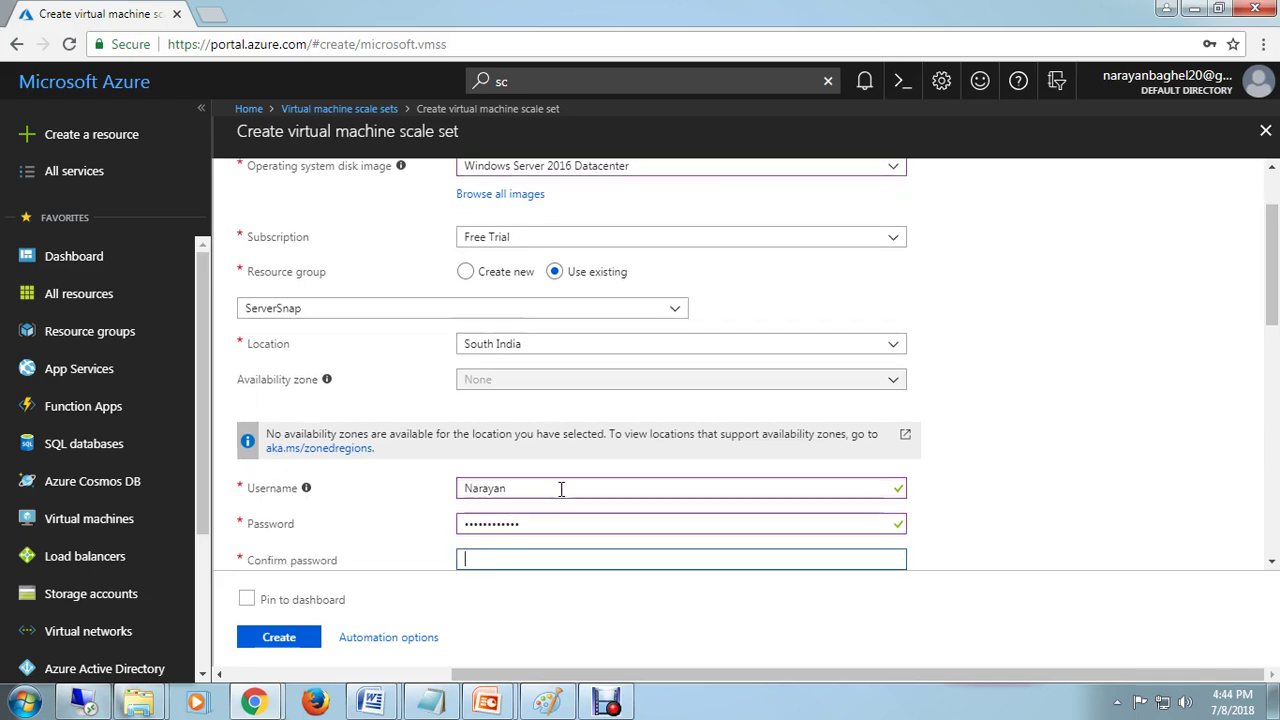
type("•••••")
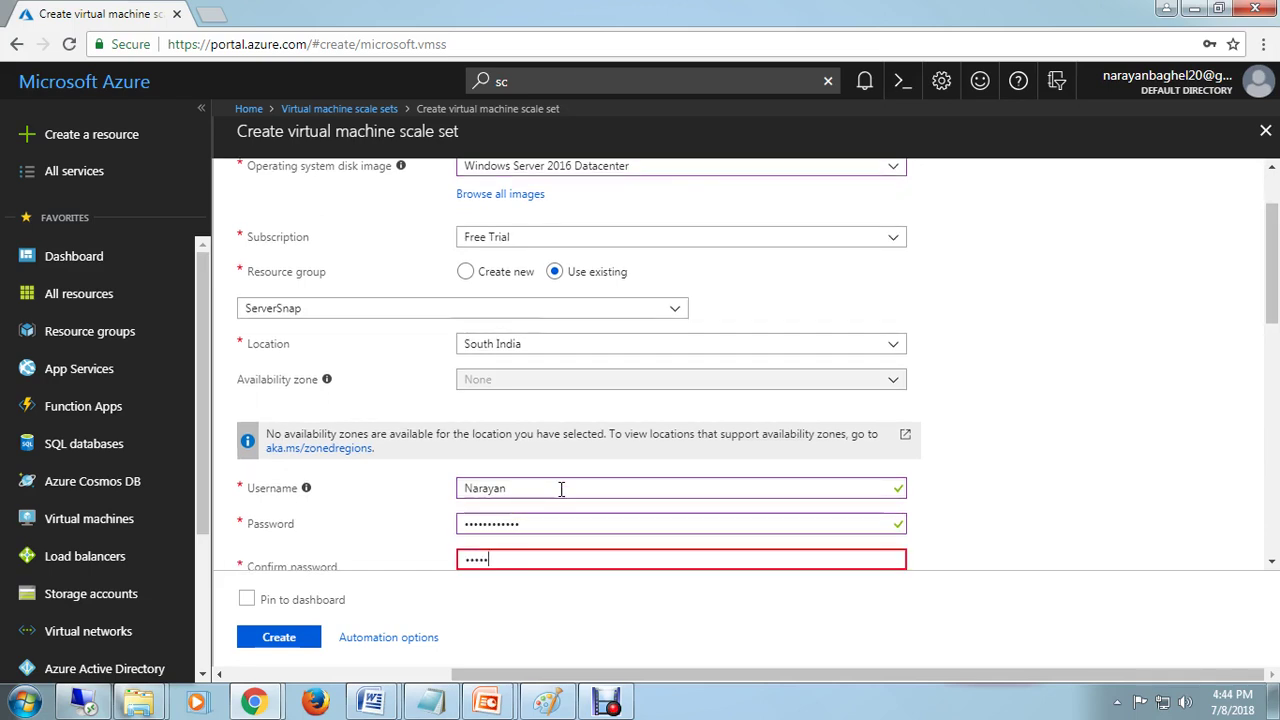
type("••")
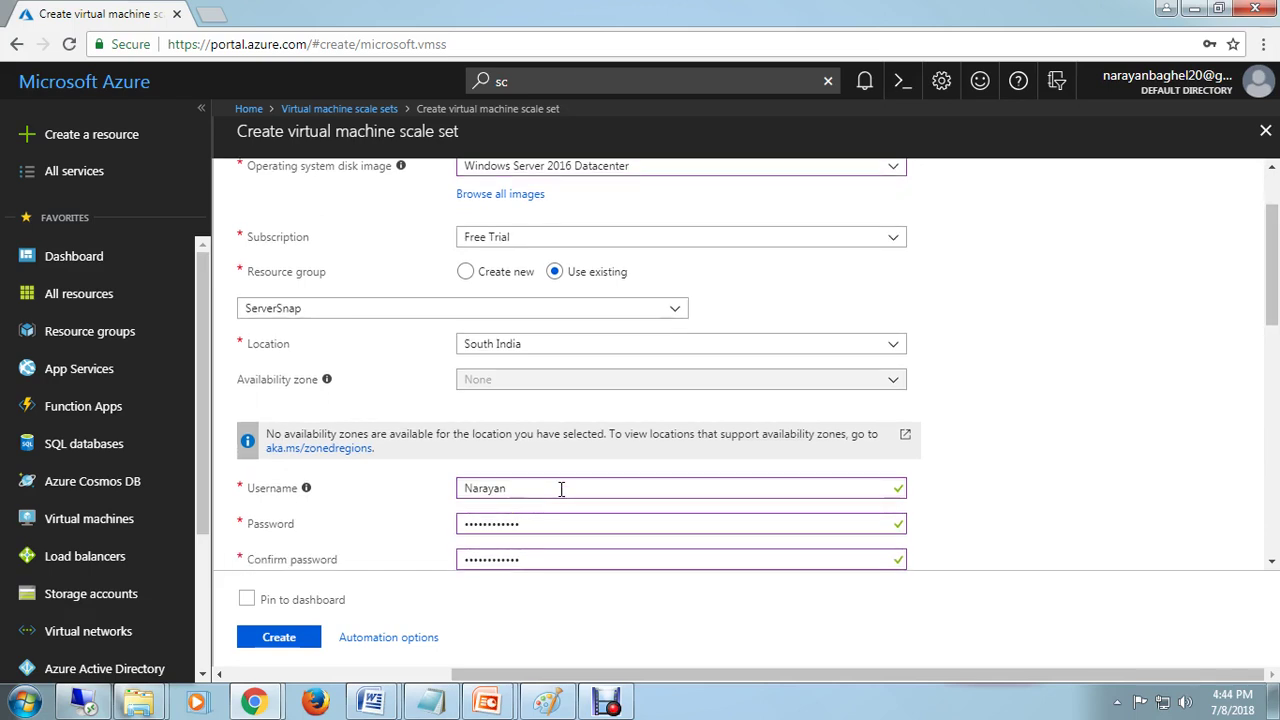
scroll(774, 477, "down", 3)
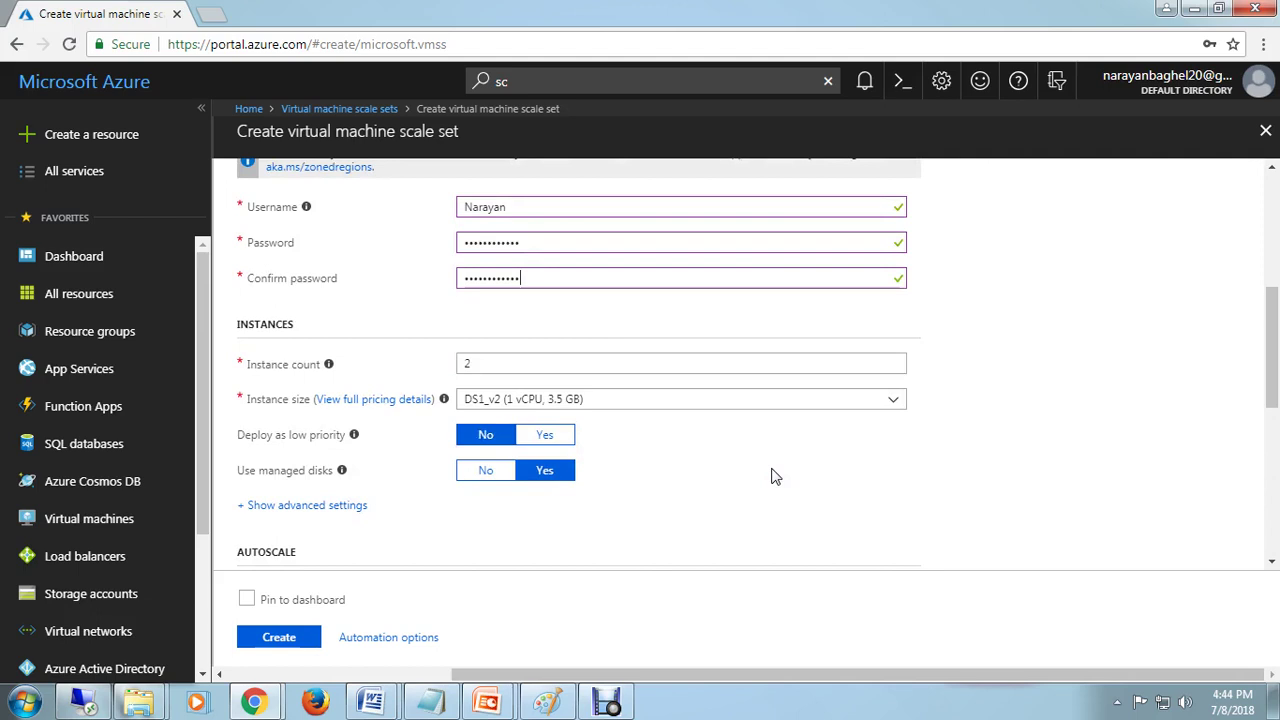
Step: Keep 2 instances of size DS1_v2 and reveal the advanced settings
left_click(526, 361)
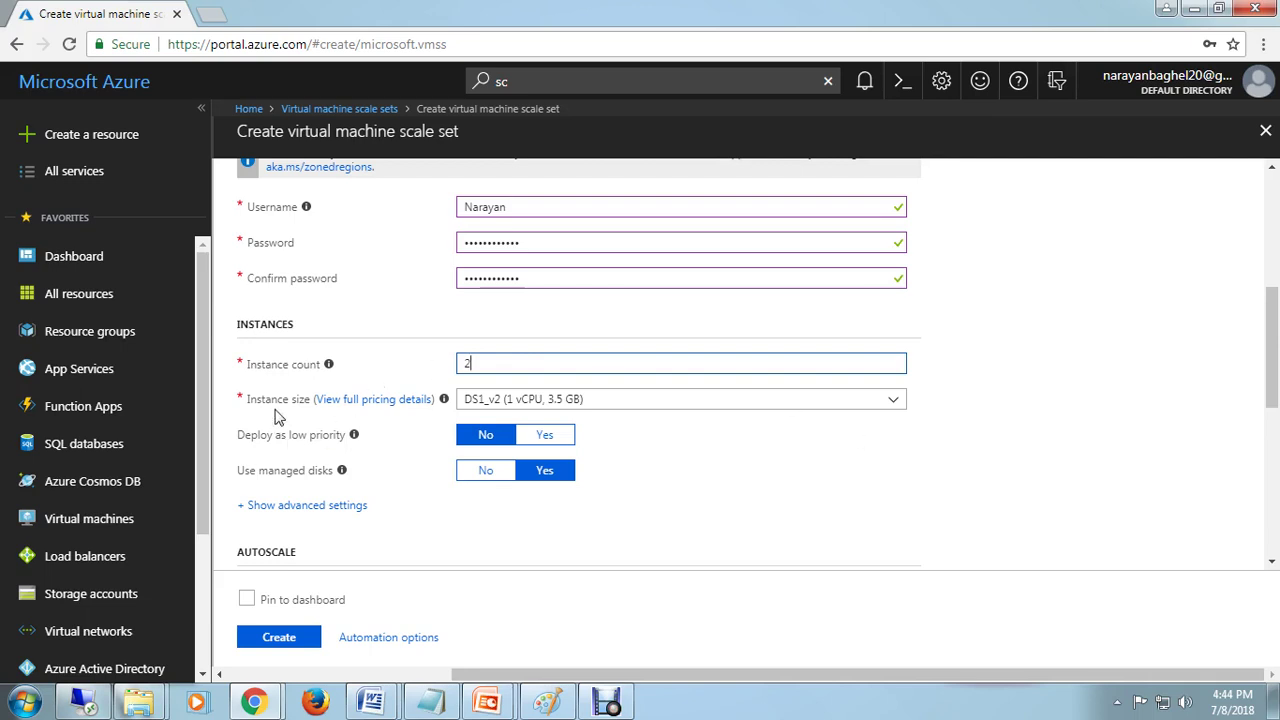
left_click(889, 412)
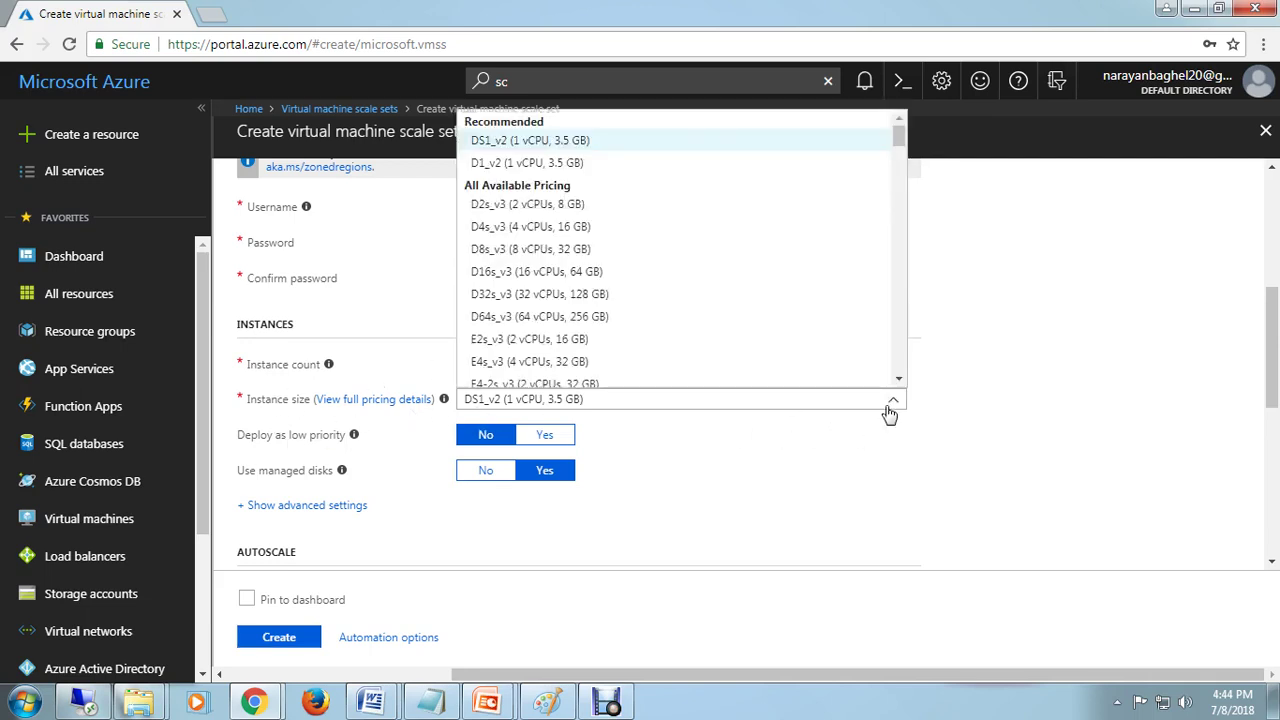
left_click(889, 412)
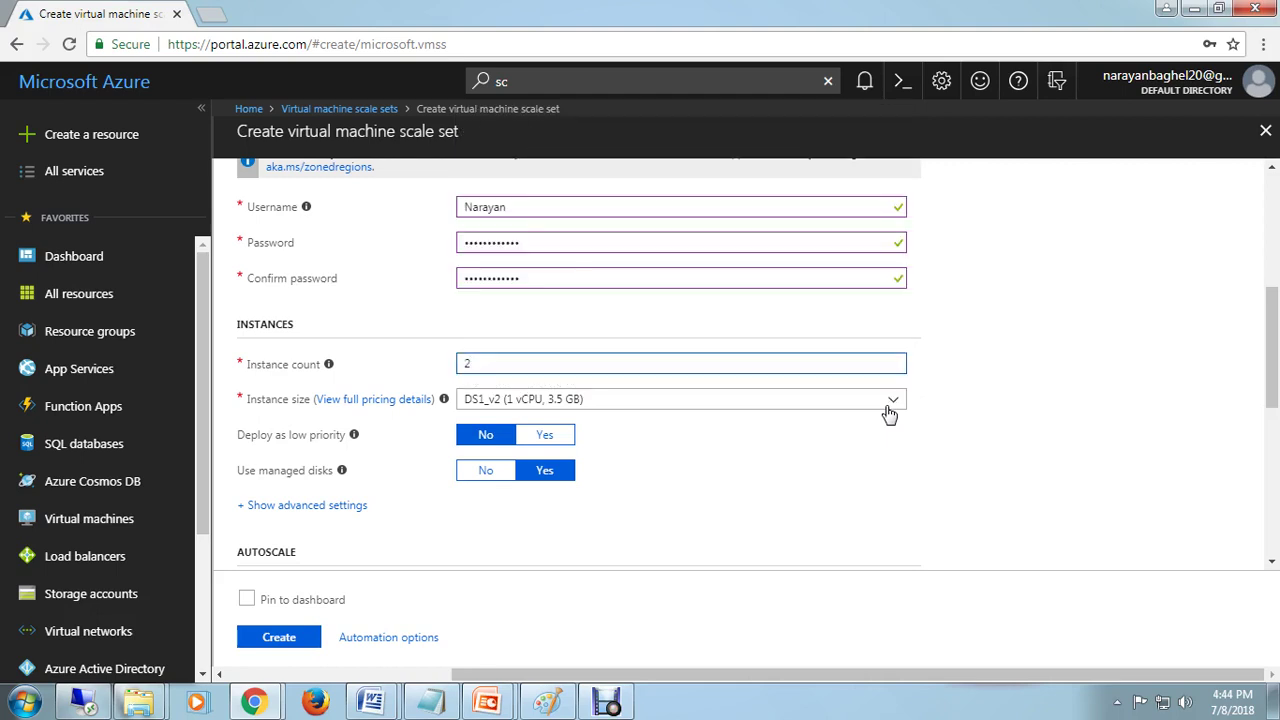
left_click(889, 412)
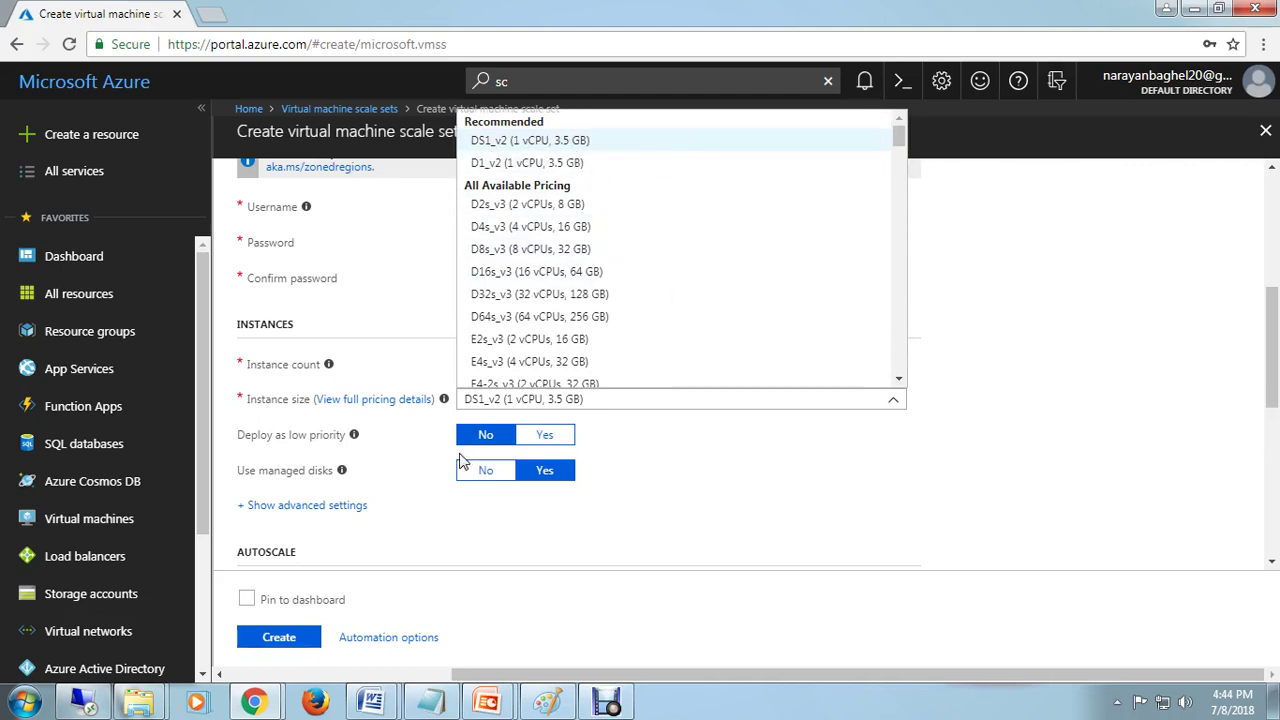
left_click(704, 478)
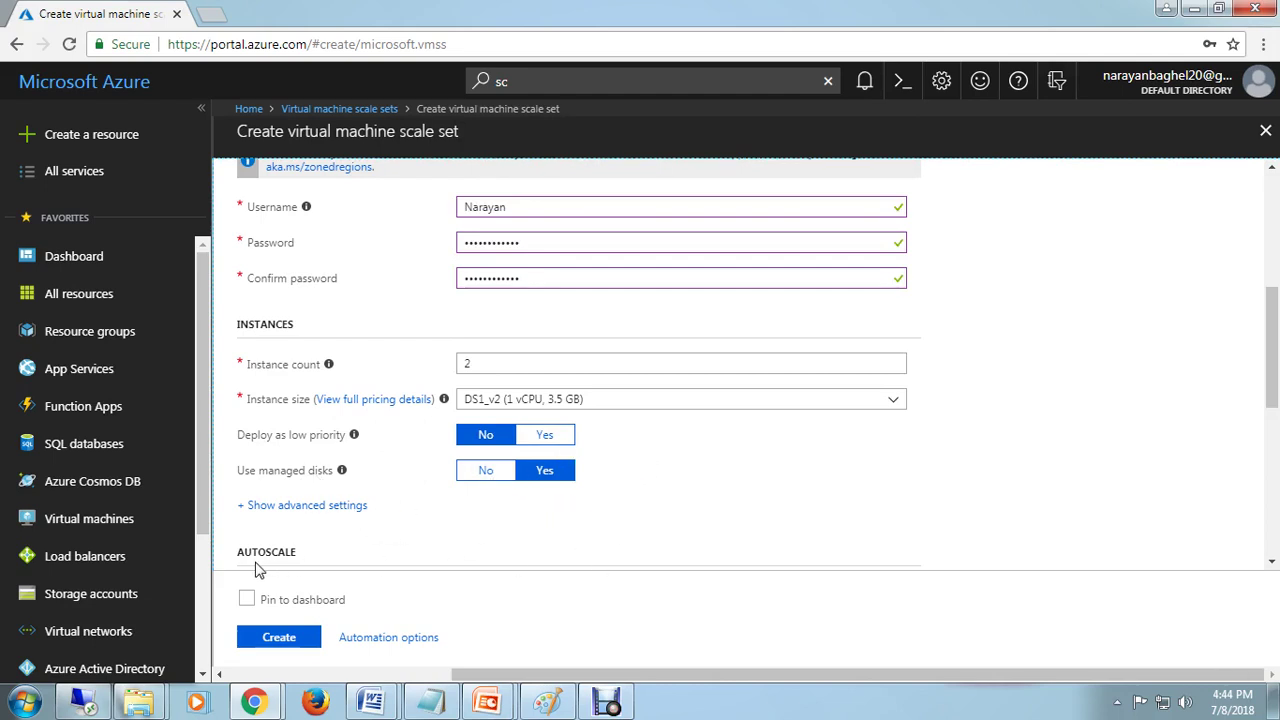
left_click(305, 508)
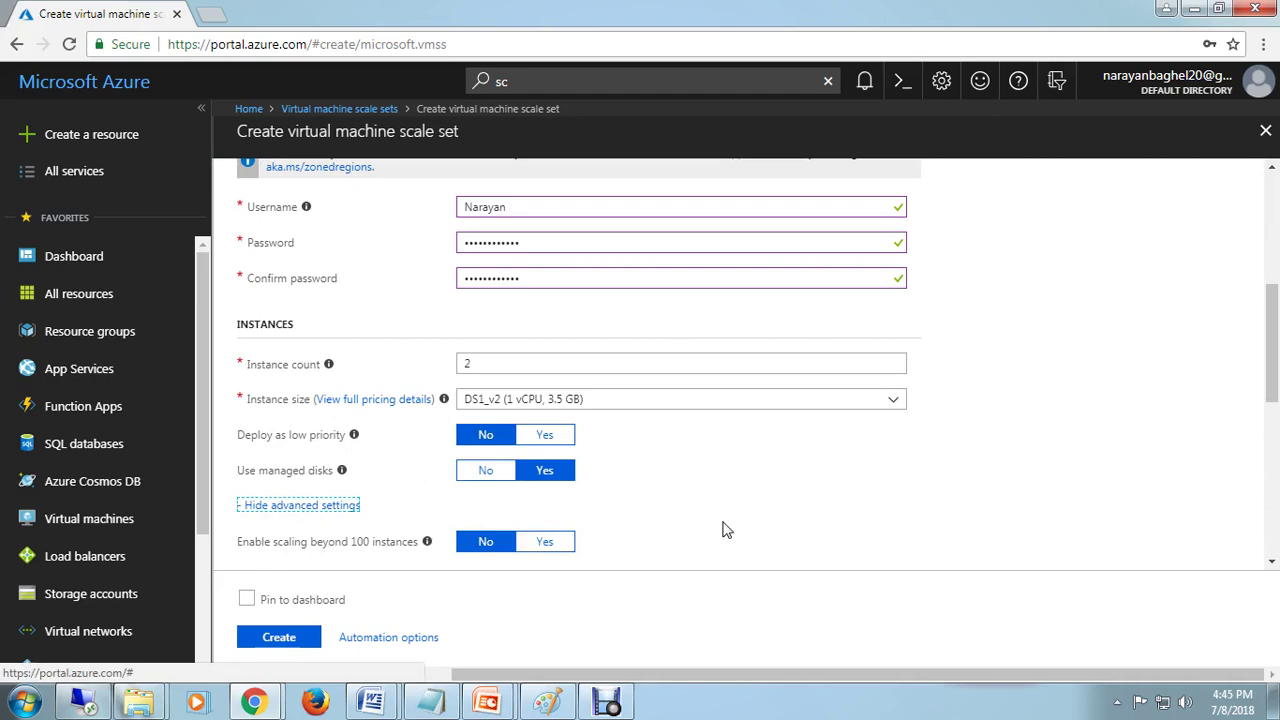
Step: Scroll to the networking section and check the Application Gateway list, leaving it at None
scroll(726, 530, "down", 2)
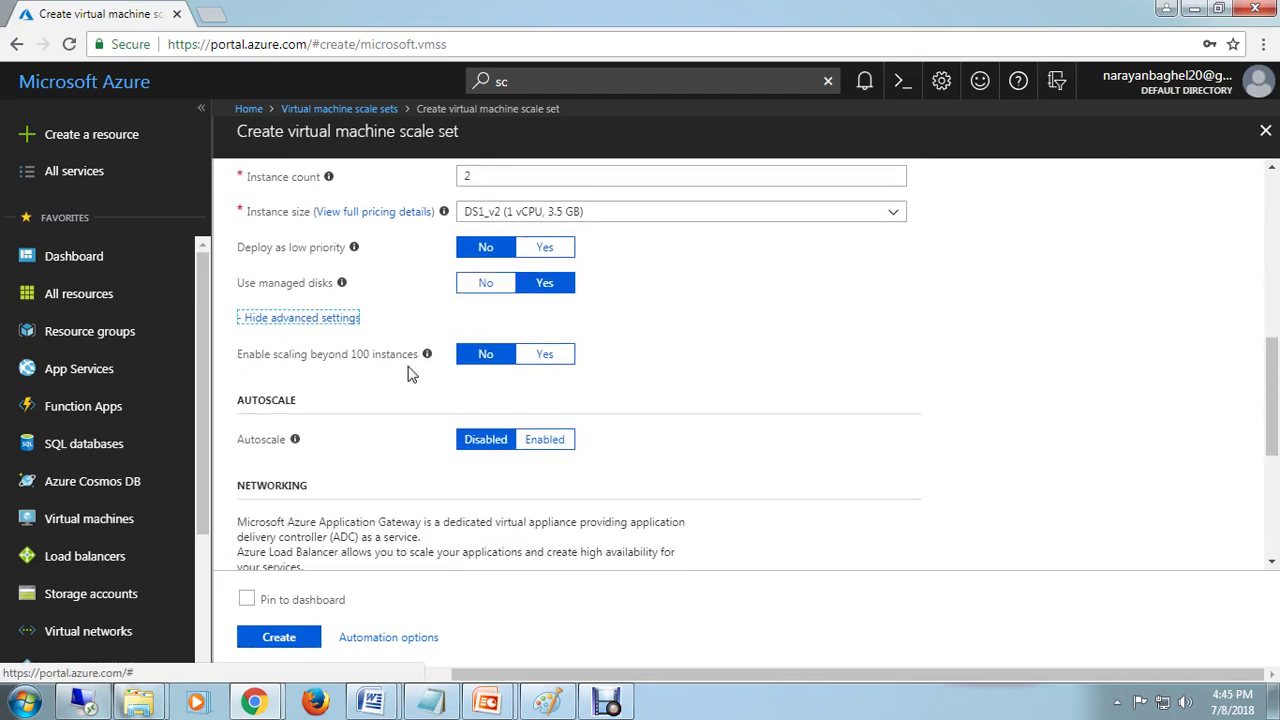
scroll(757, 343, "up", 1)
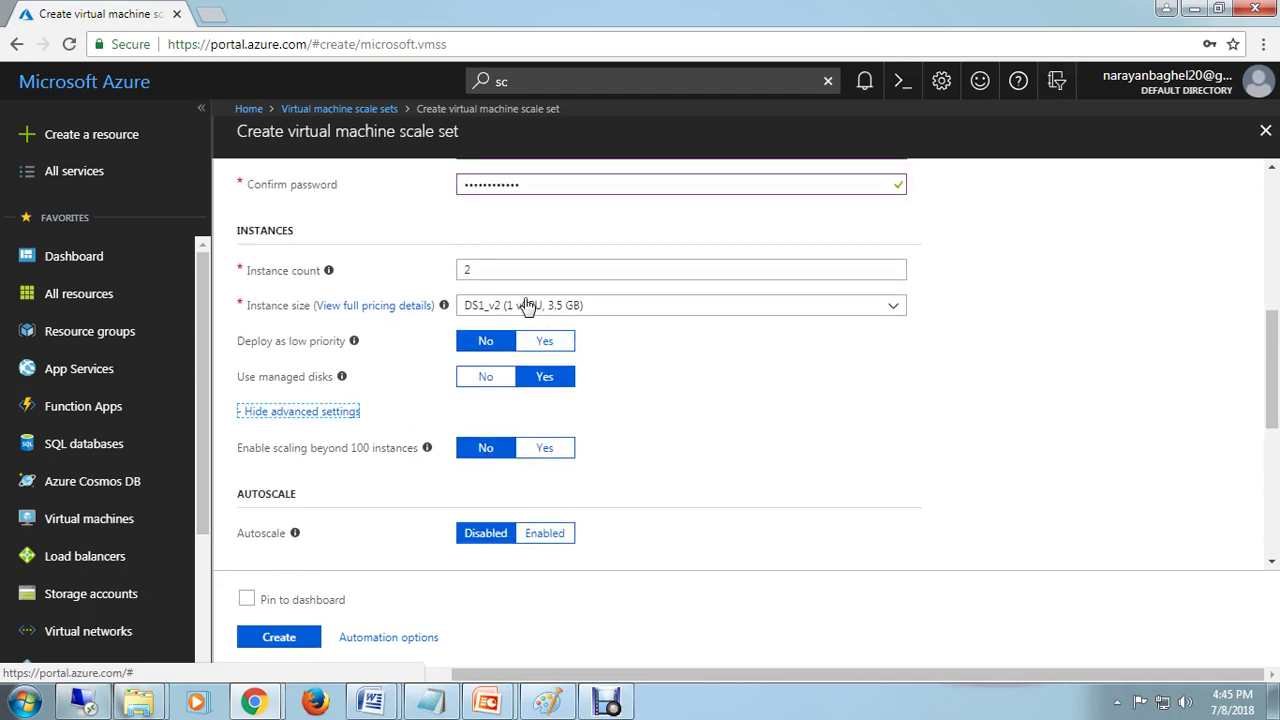
scroll(730, 507, "down", 2)
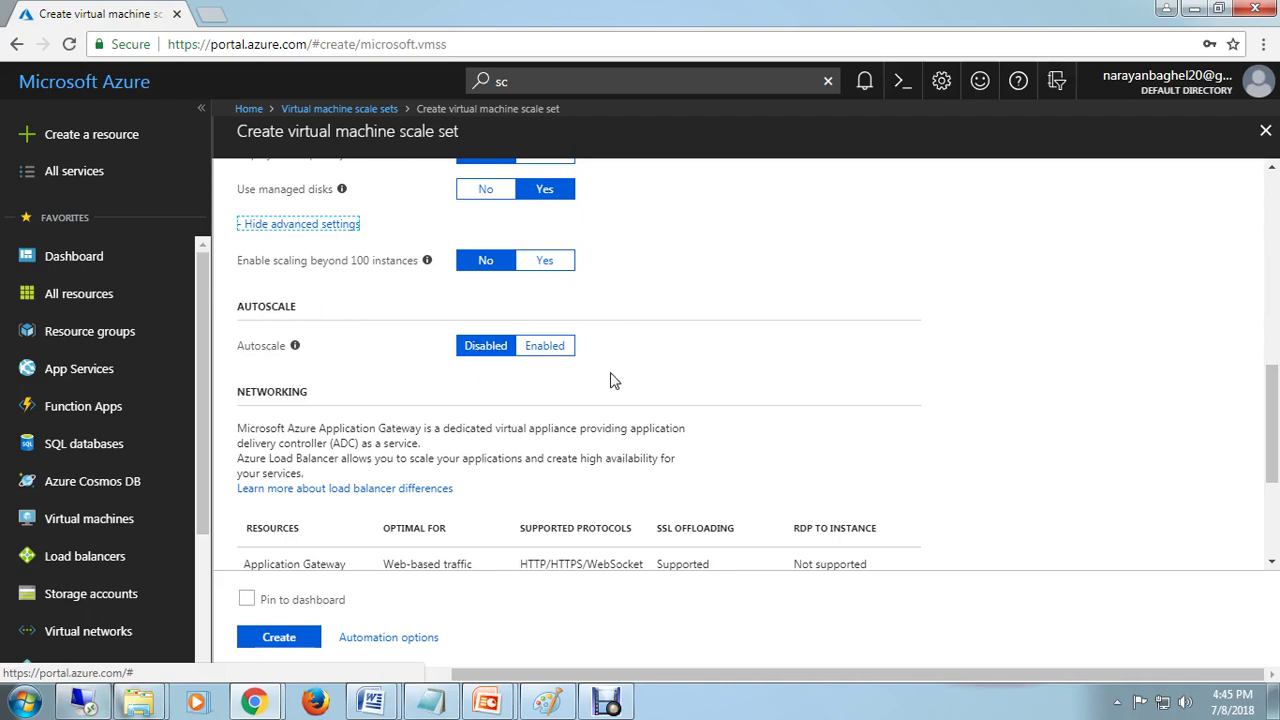
scroll(940, 387, "down", 2)
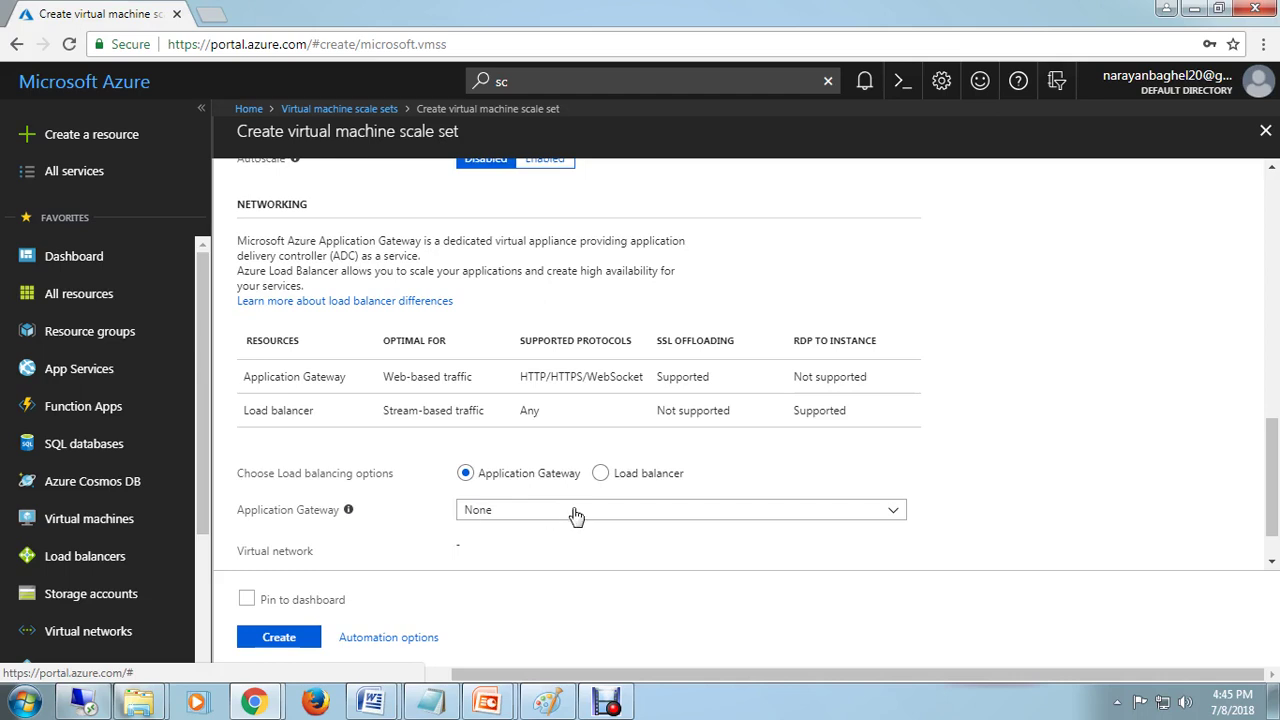
left_click(668, 521)
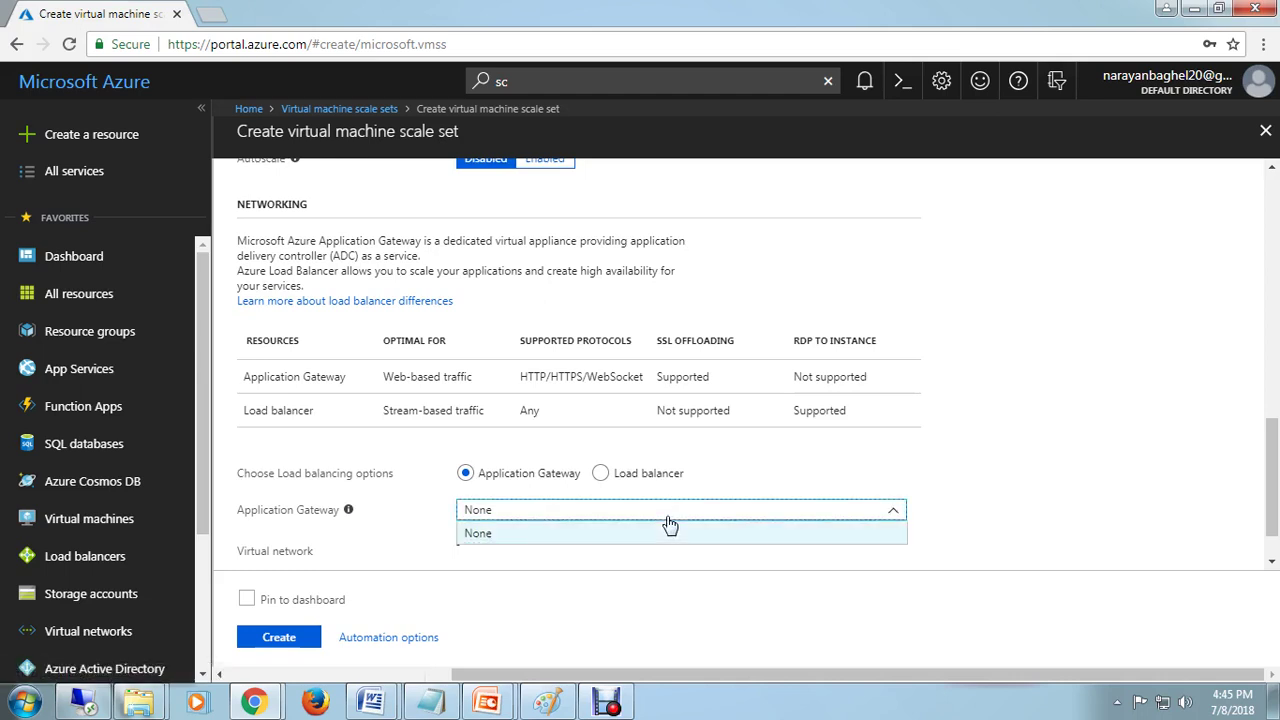
left_click(668, 519)
mouse_move(350, 513)
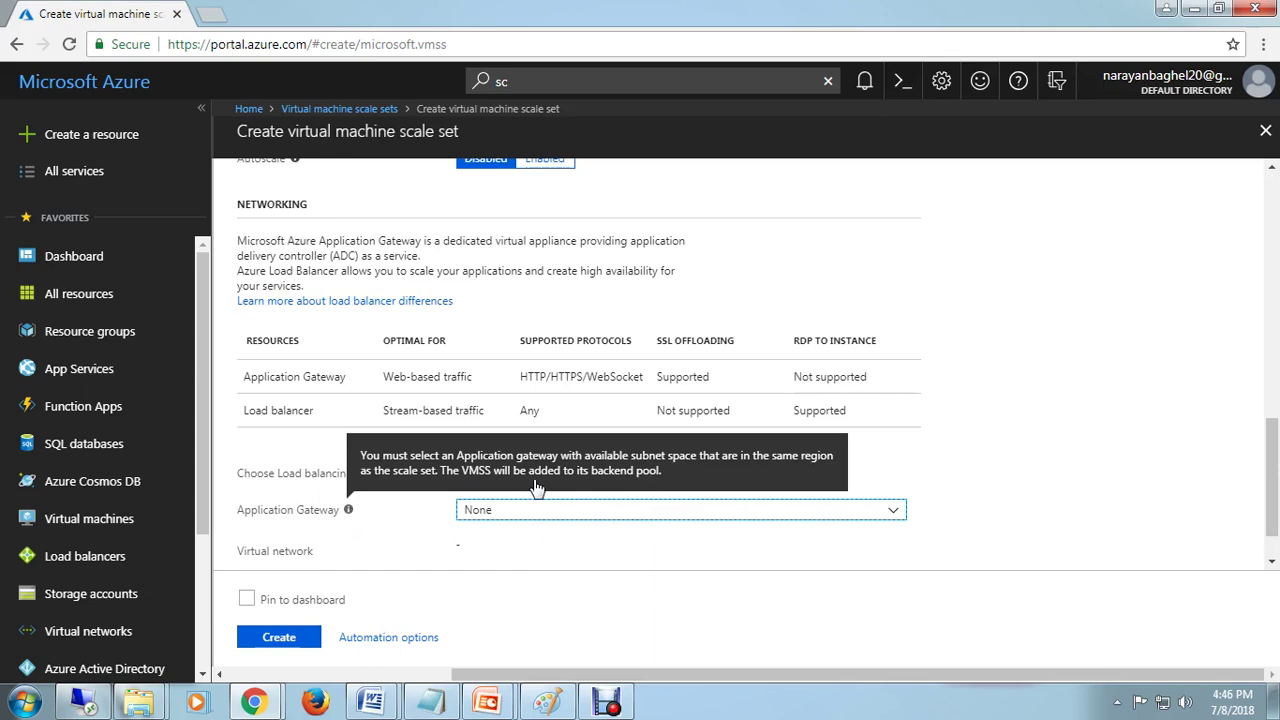
left_click(586, 563)
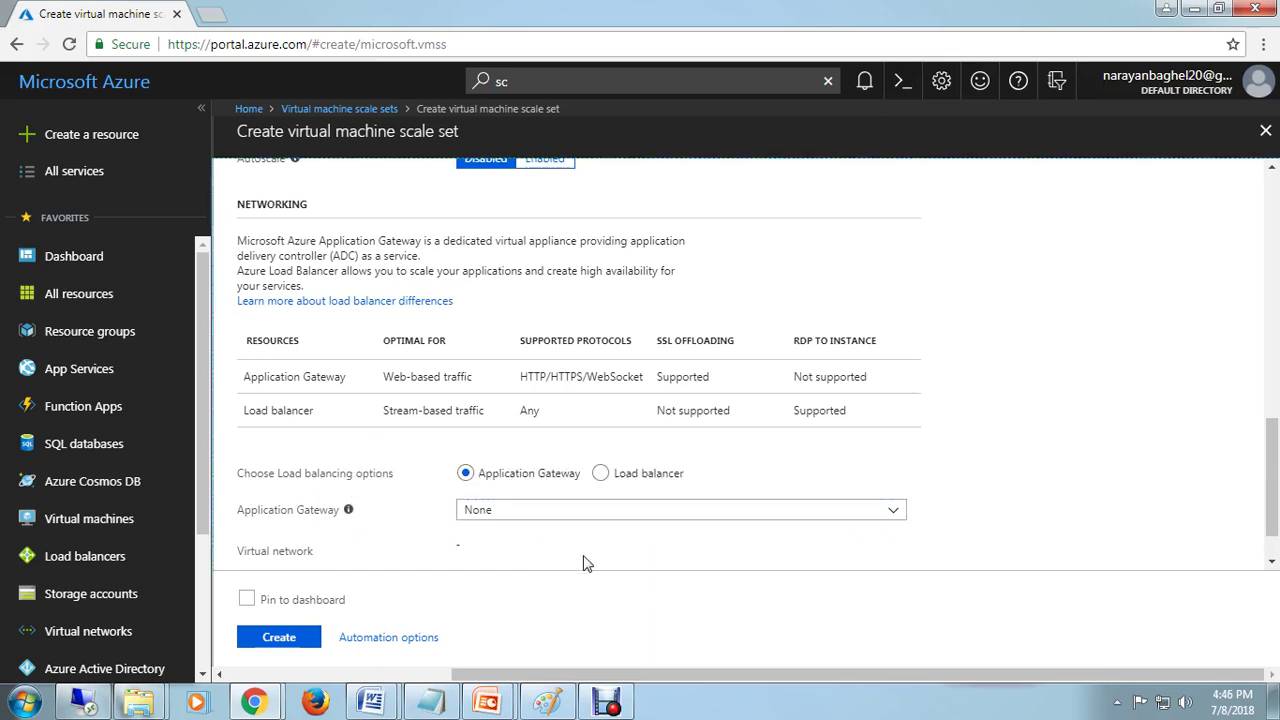
left_click(600, 477)
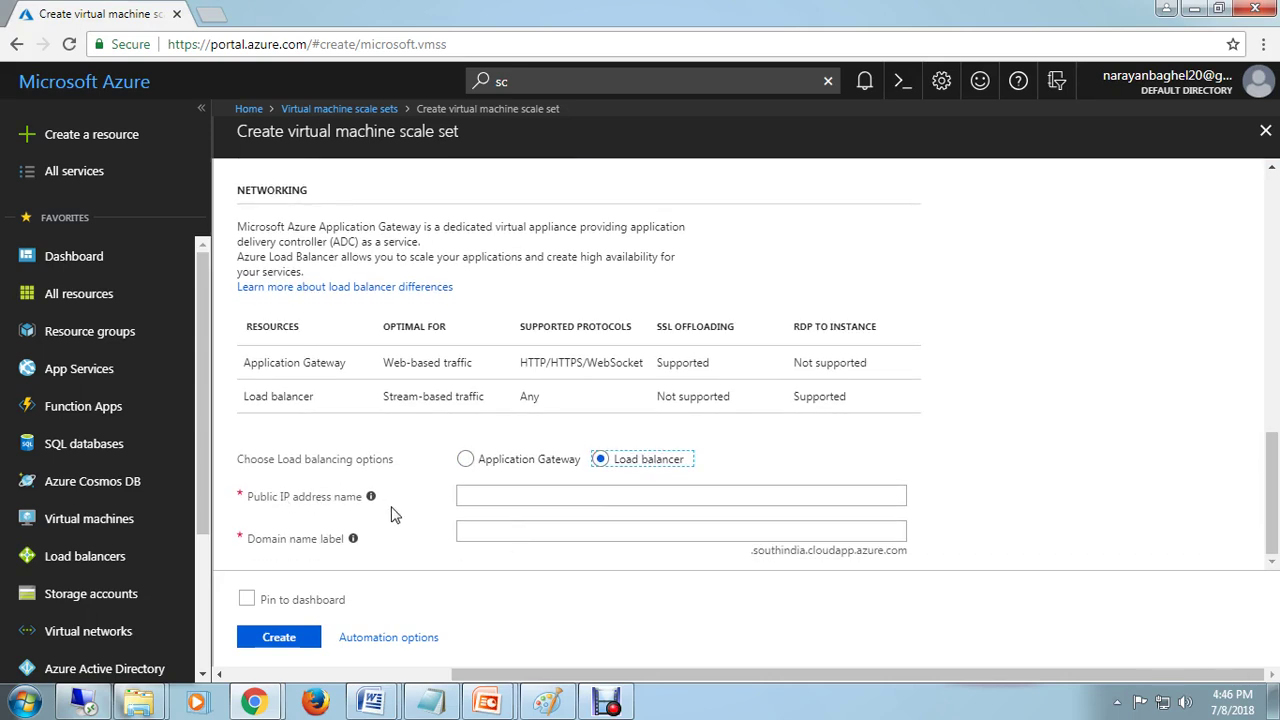
left_click(547, 496)
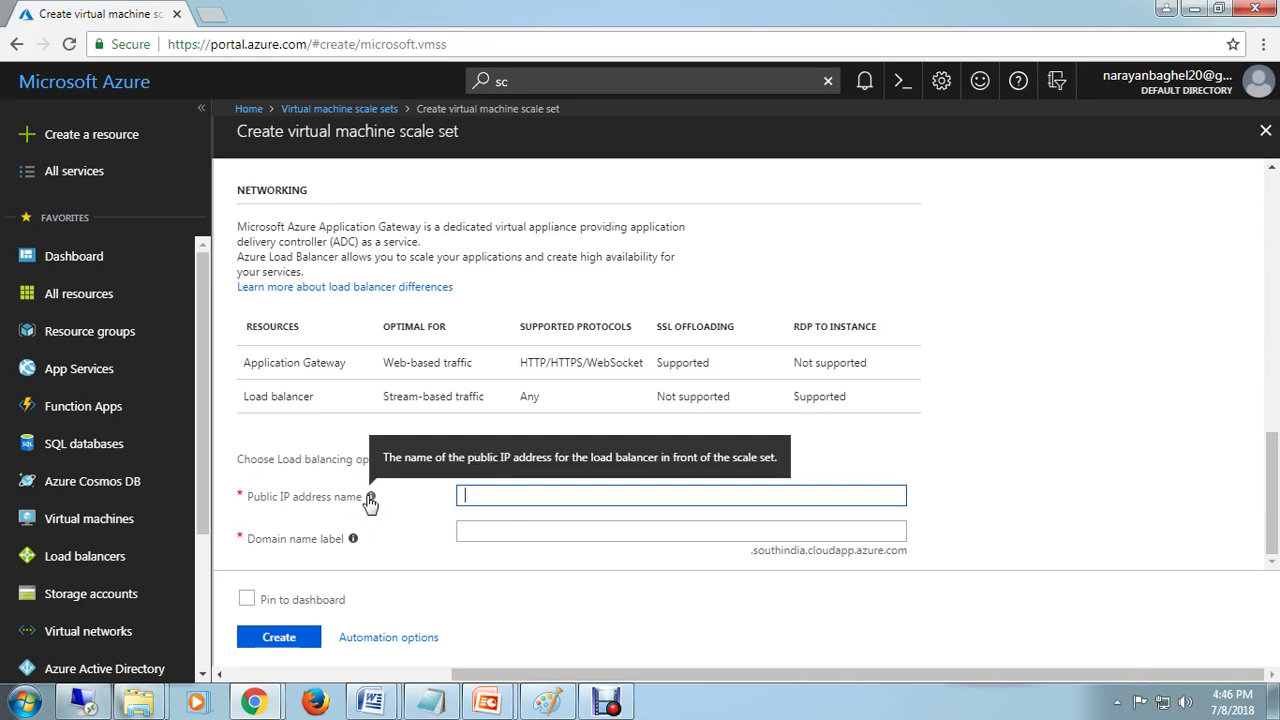
mouse_move(350, 543)
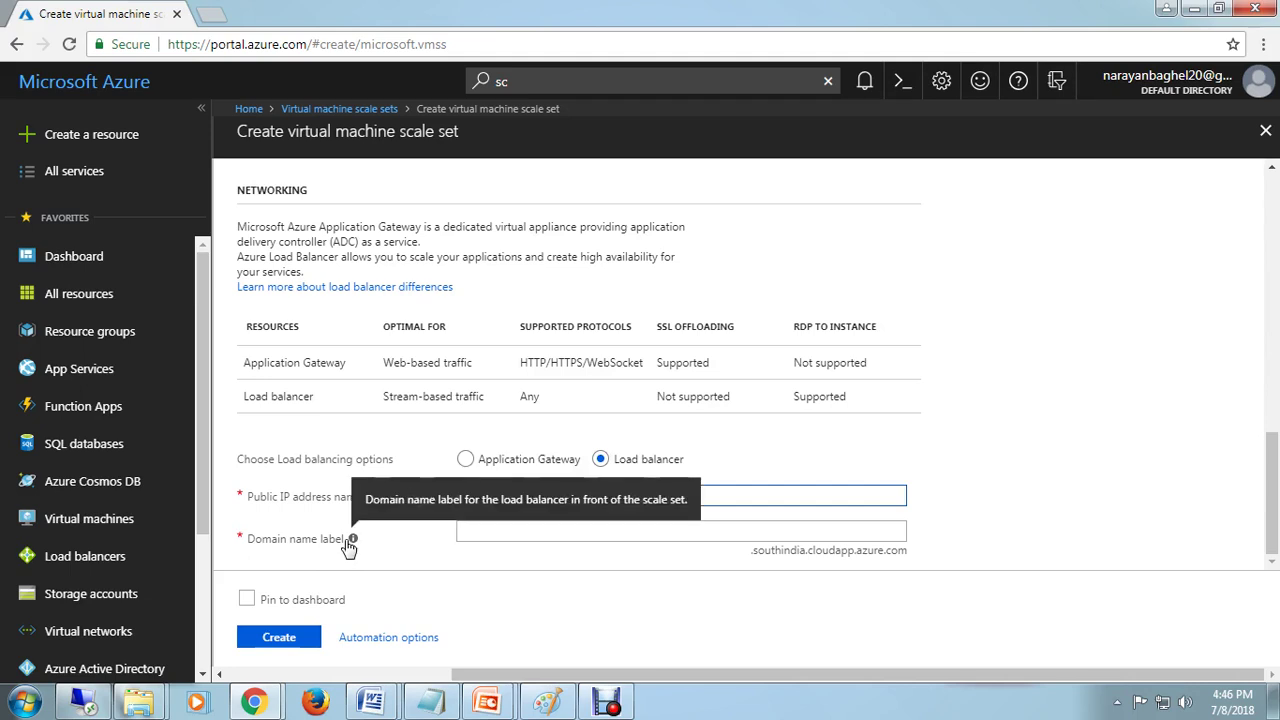
left_click(724, 530)
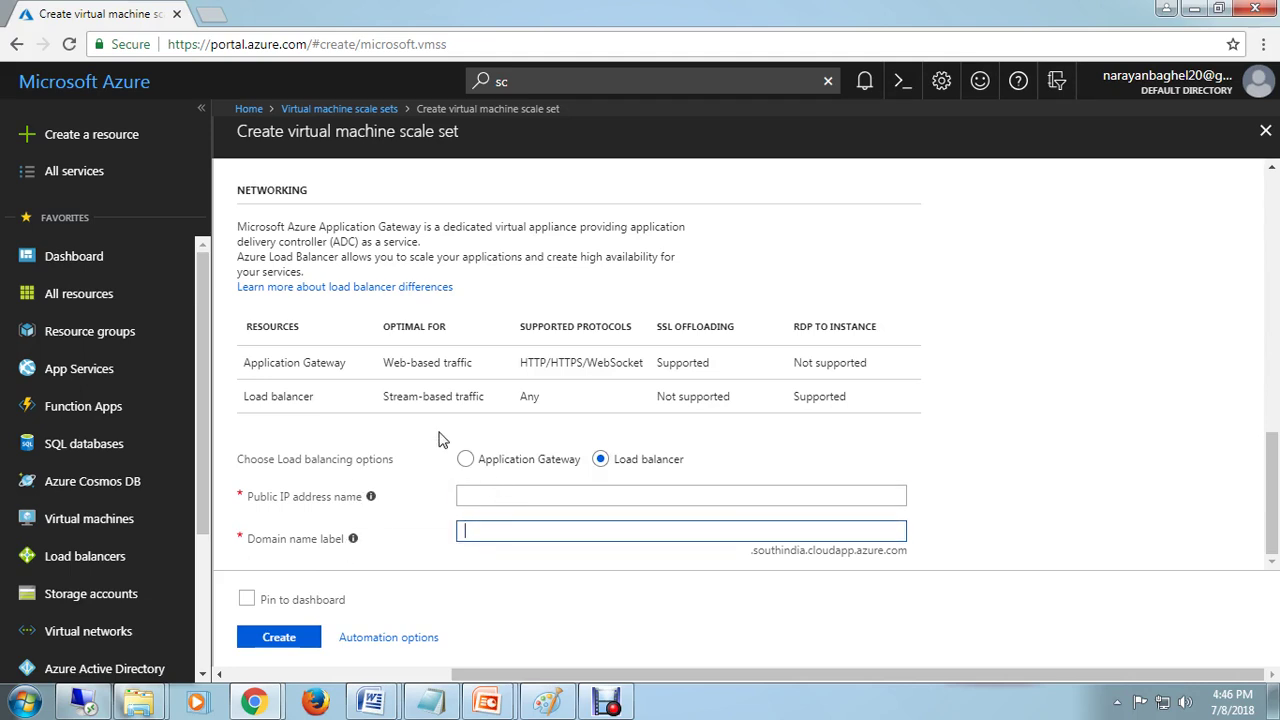
left_click(465, 462)
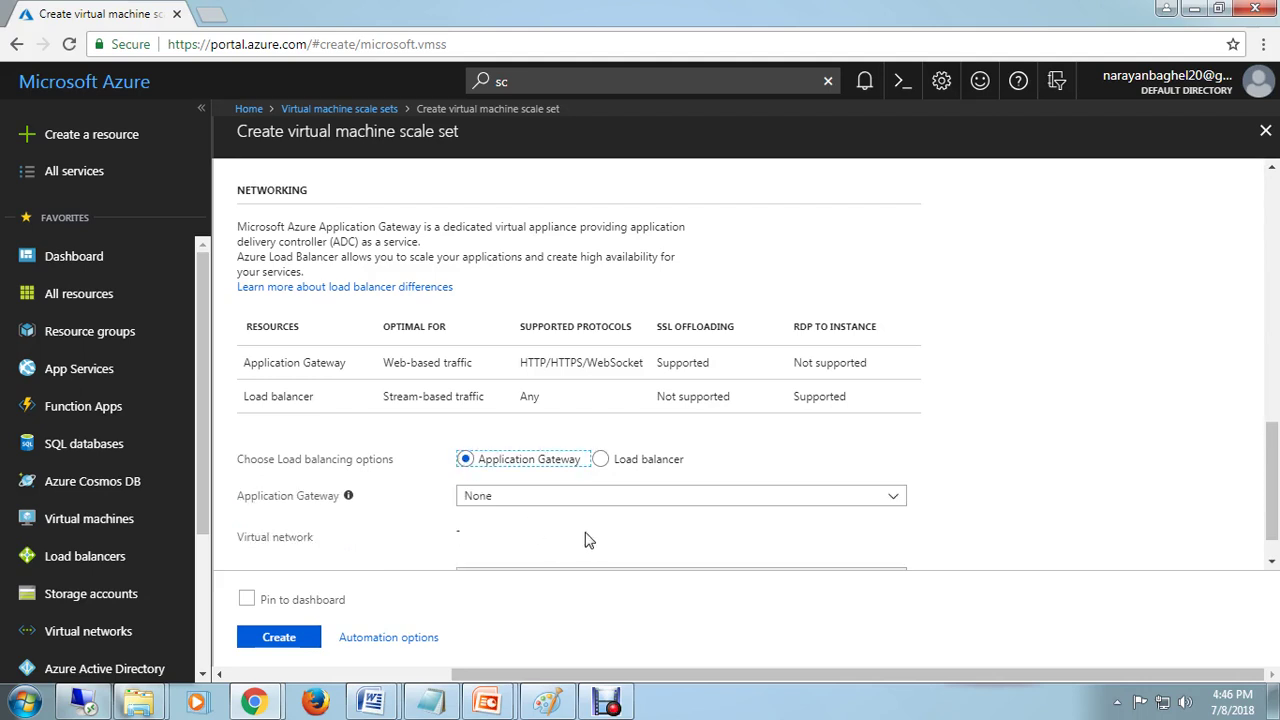
scroll(590, 538, "down", 1)
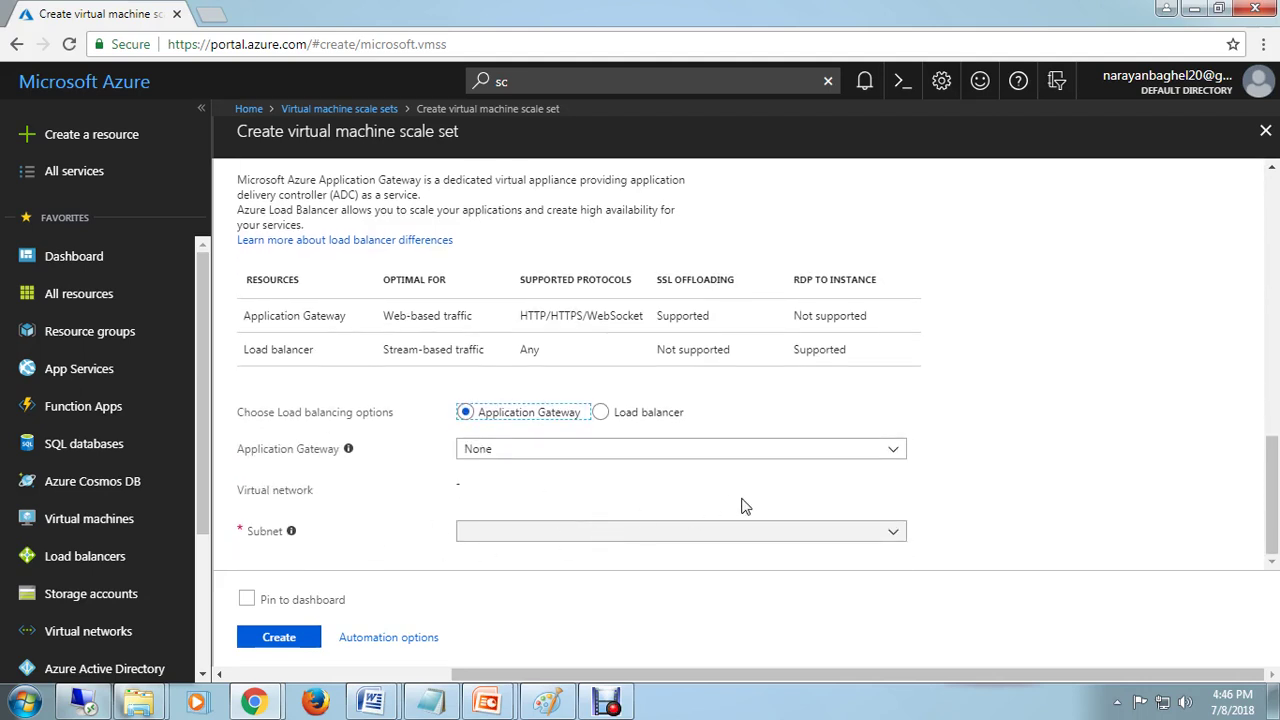
scroll(1062, 420, "up", 2)
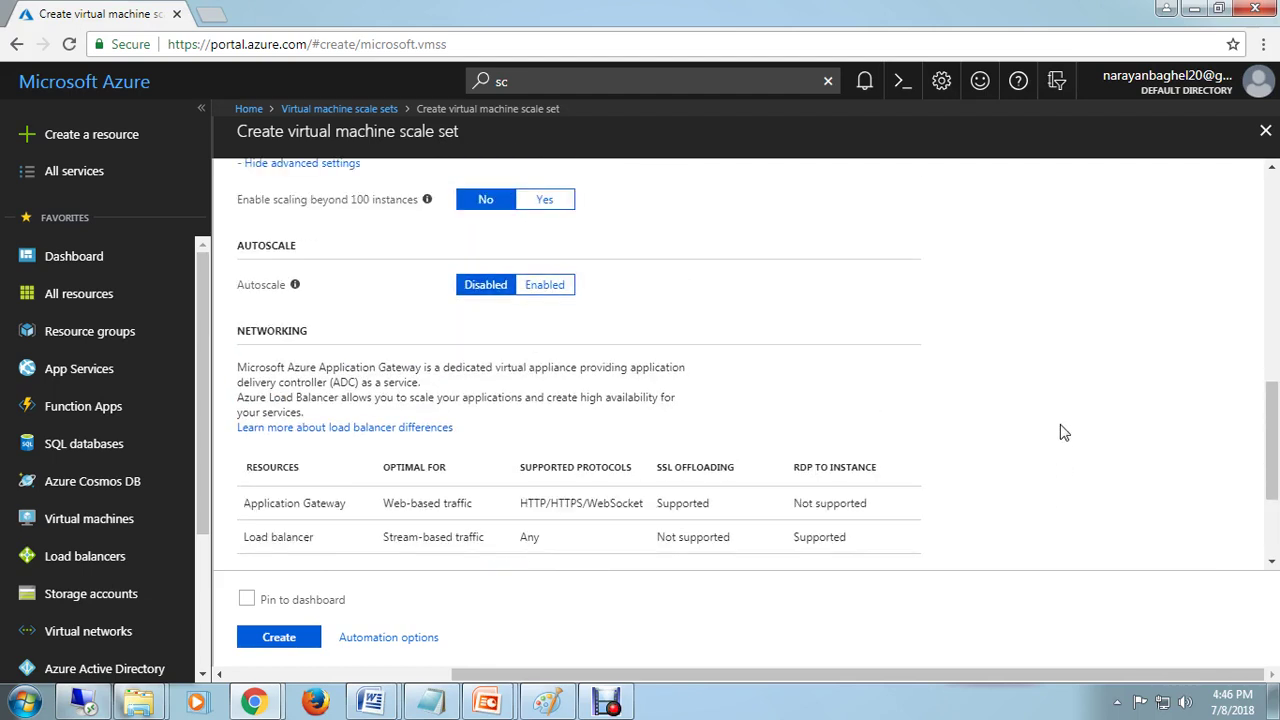
Step: Enable autoscale and set the minimum number of VMs to 2
left_click(550, 287)
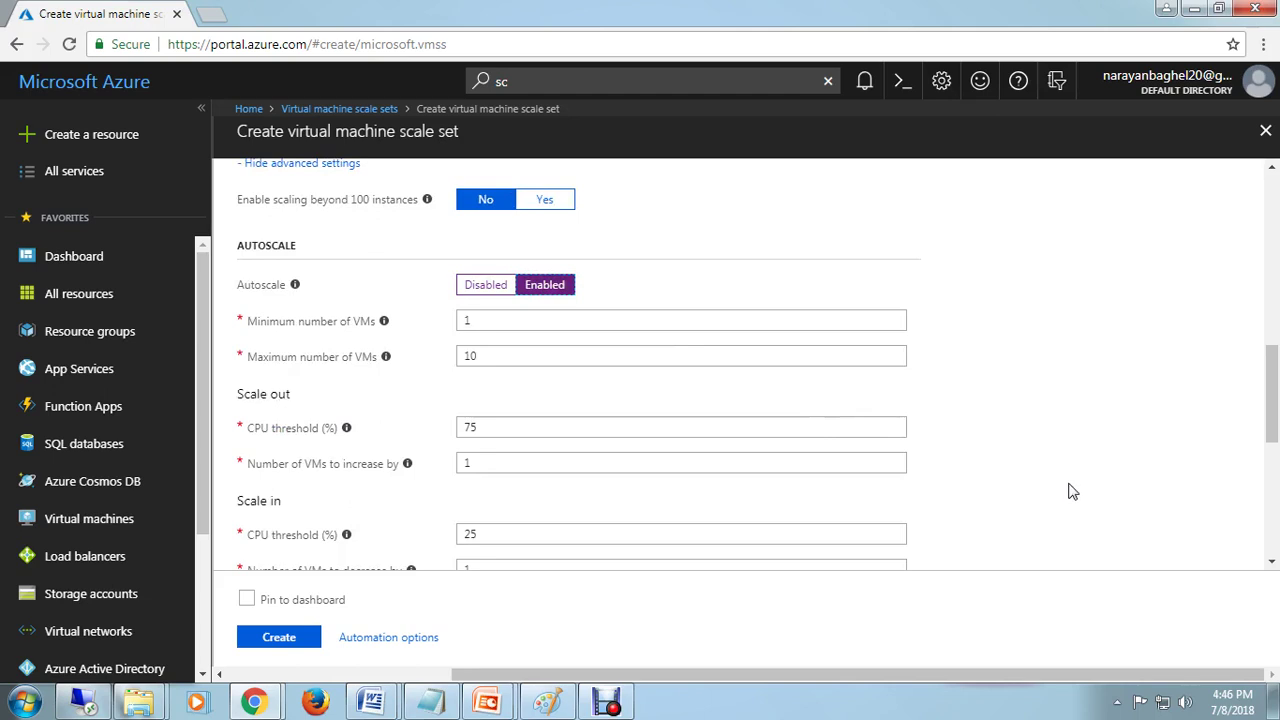
scroll(1072, 490, "down", 1)
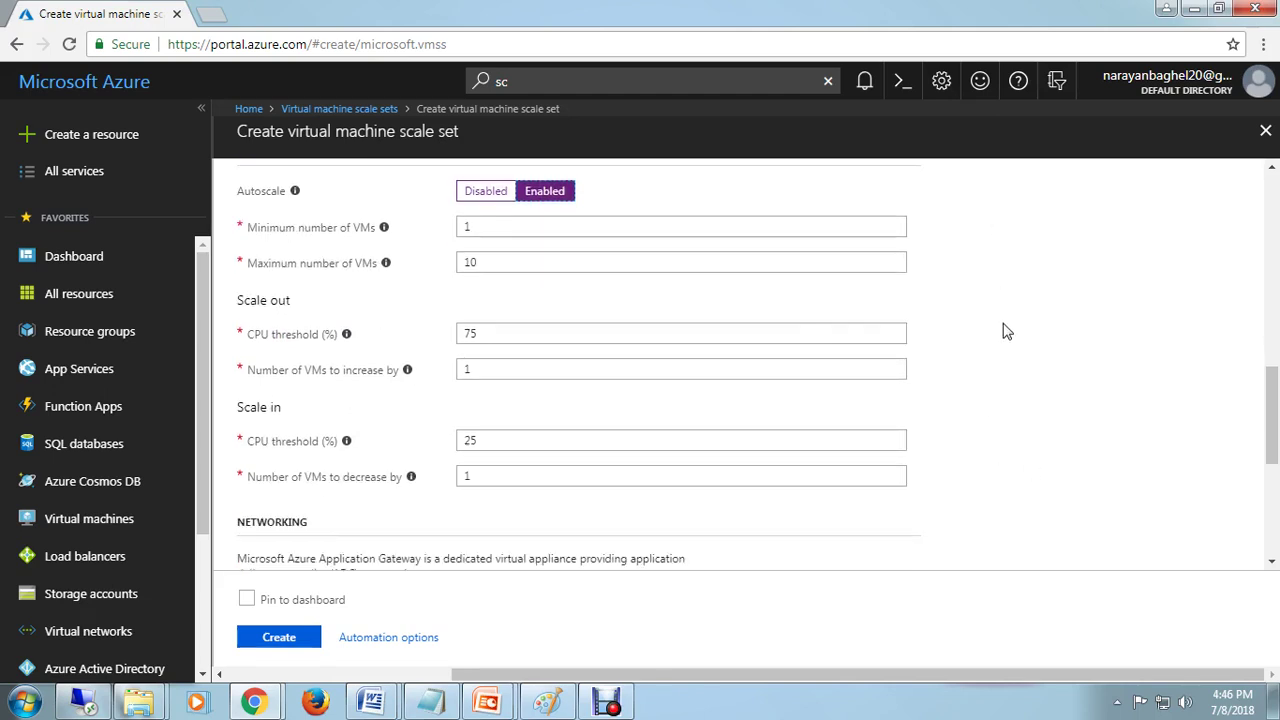
scroll(1008, 360, "up", 3)
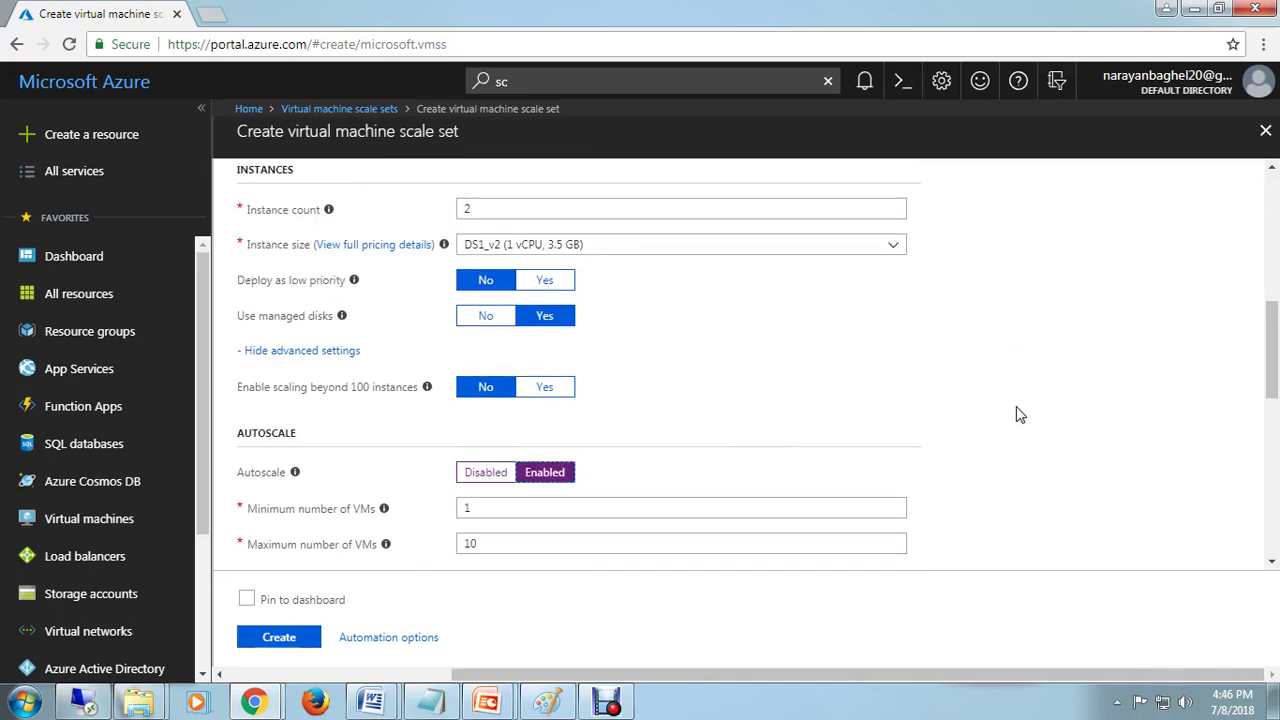
scroll(1018, 414, "down", 2)
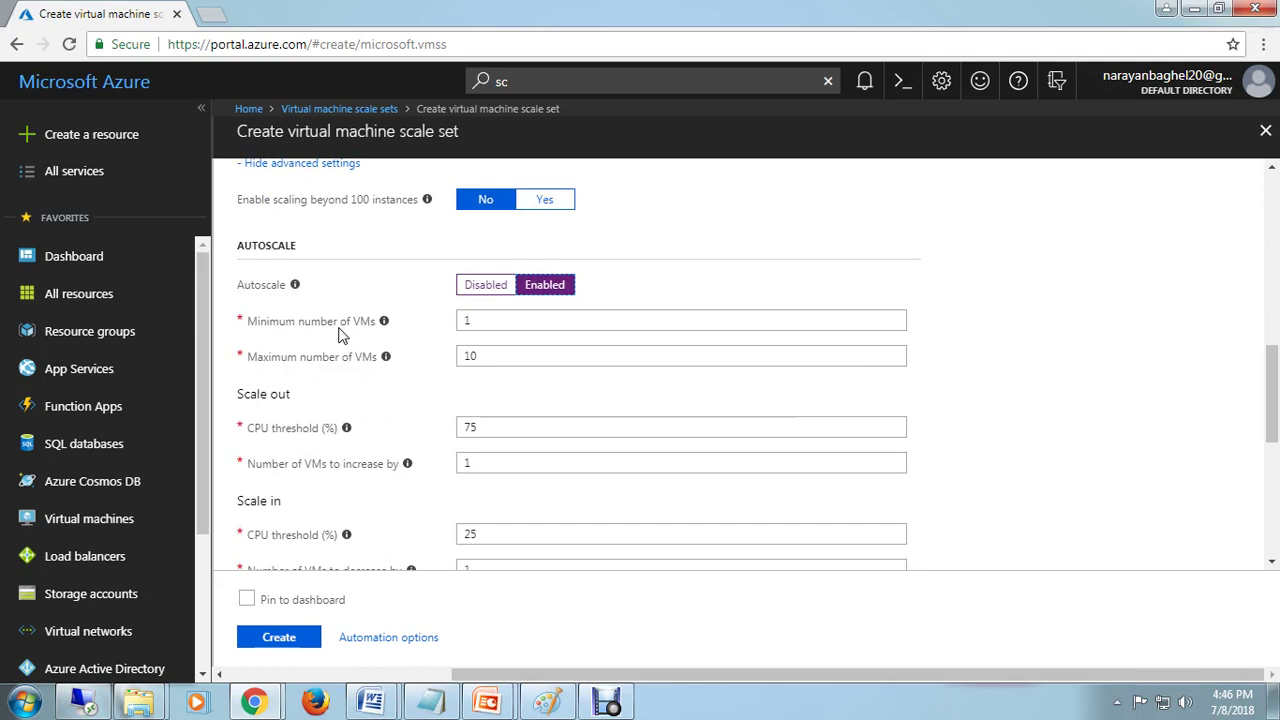
left_click(493, 318)
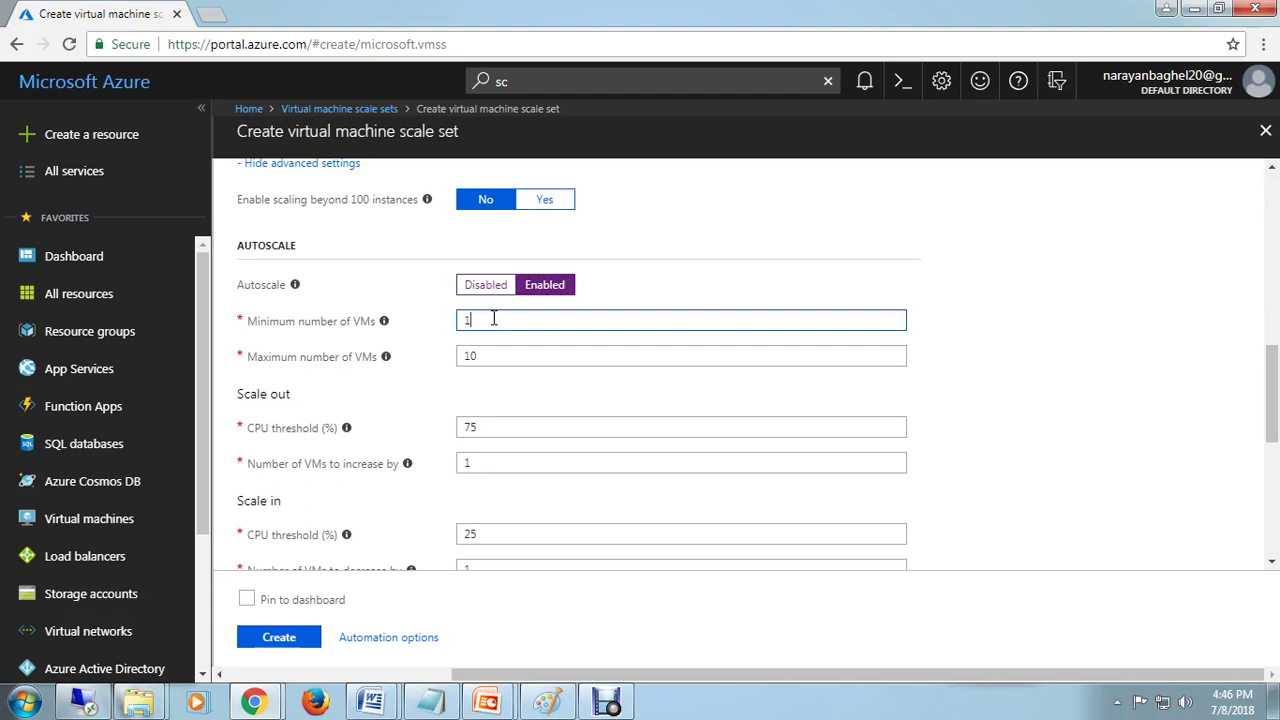
key("BackSpace")
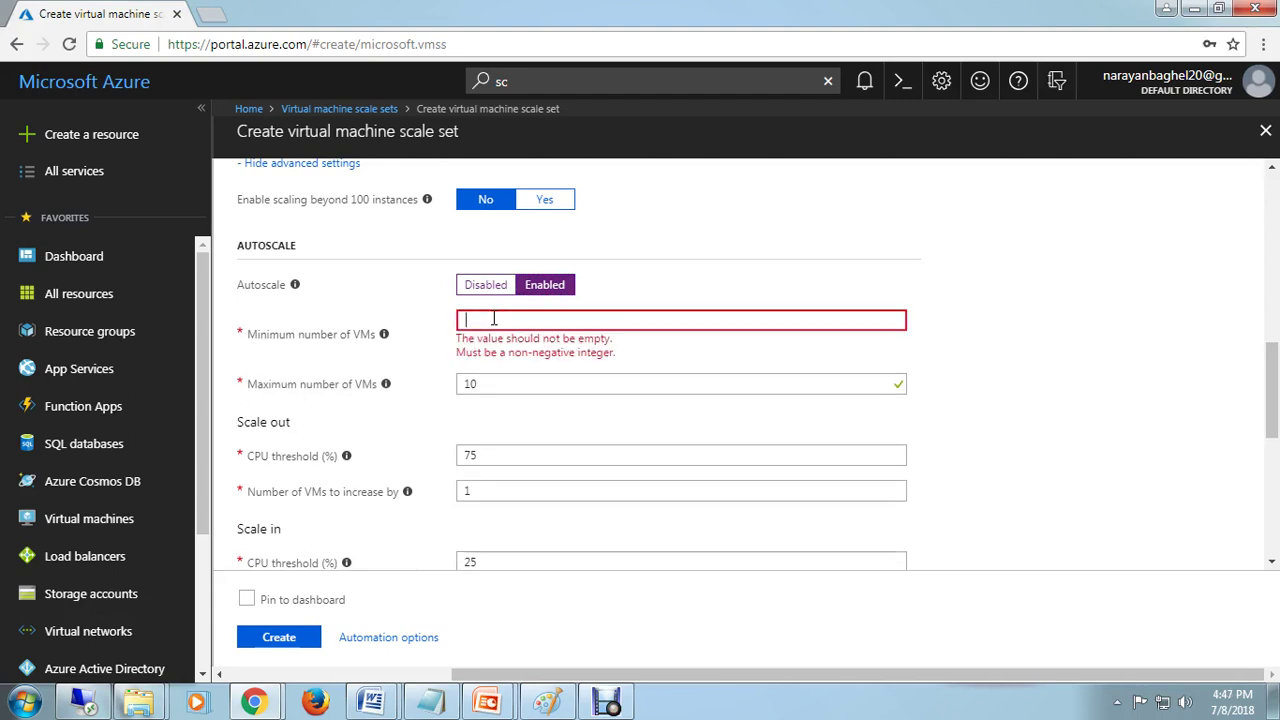
type("60")
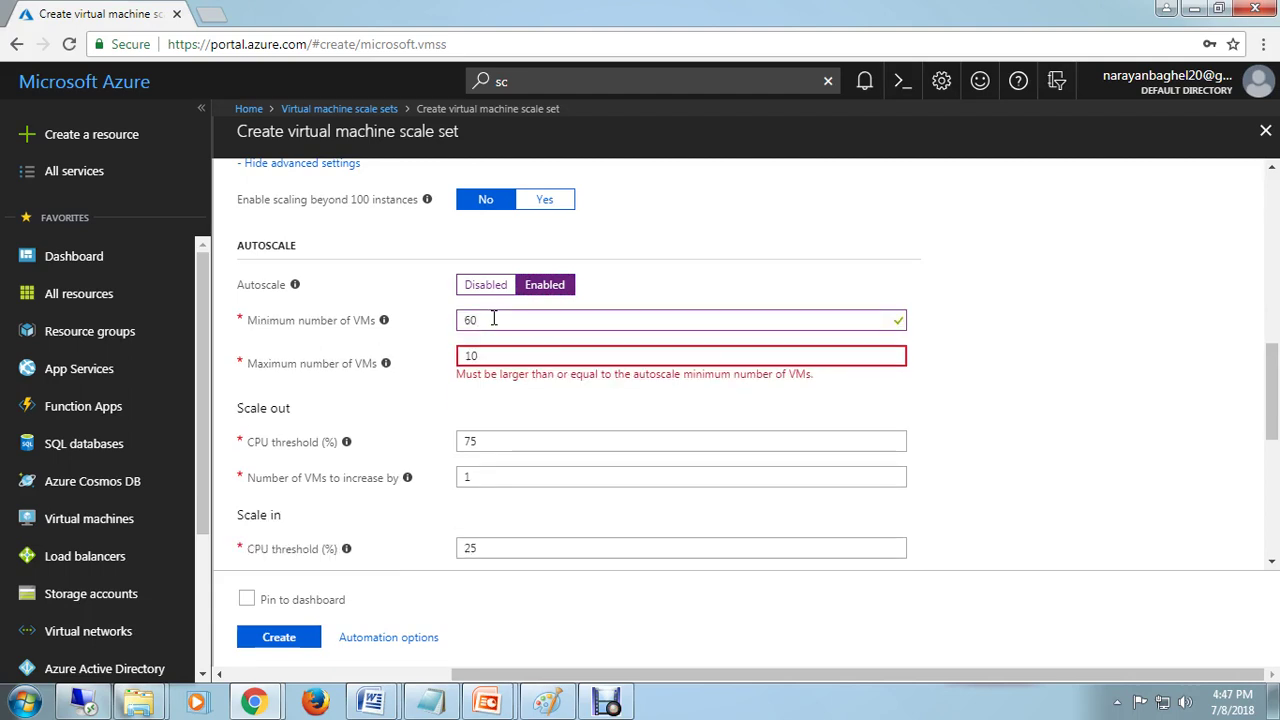
key("BackSpace")
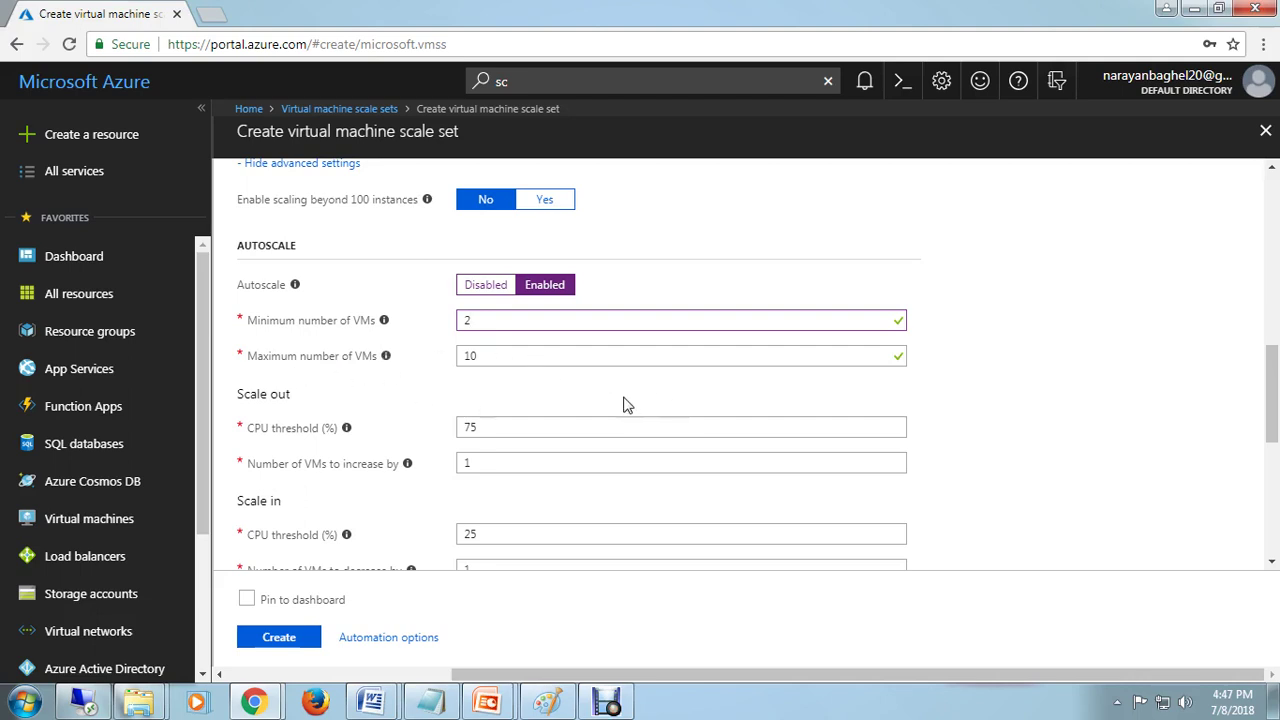
scroll(623, 404, "up", 3)
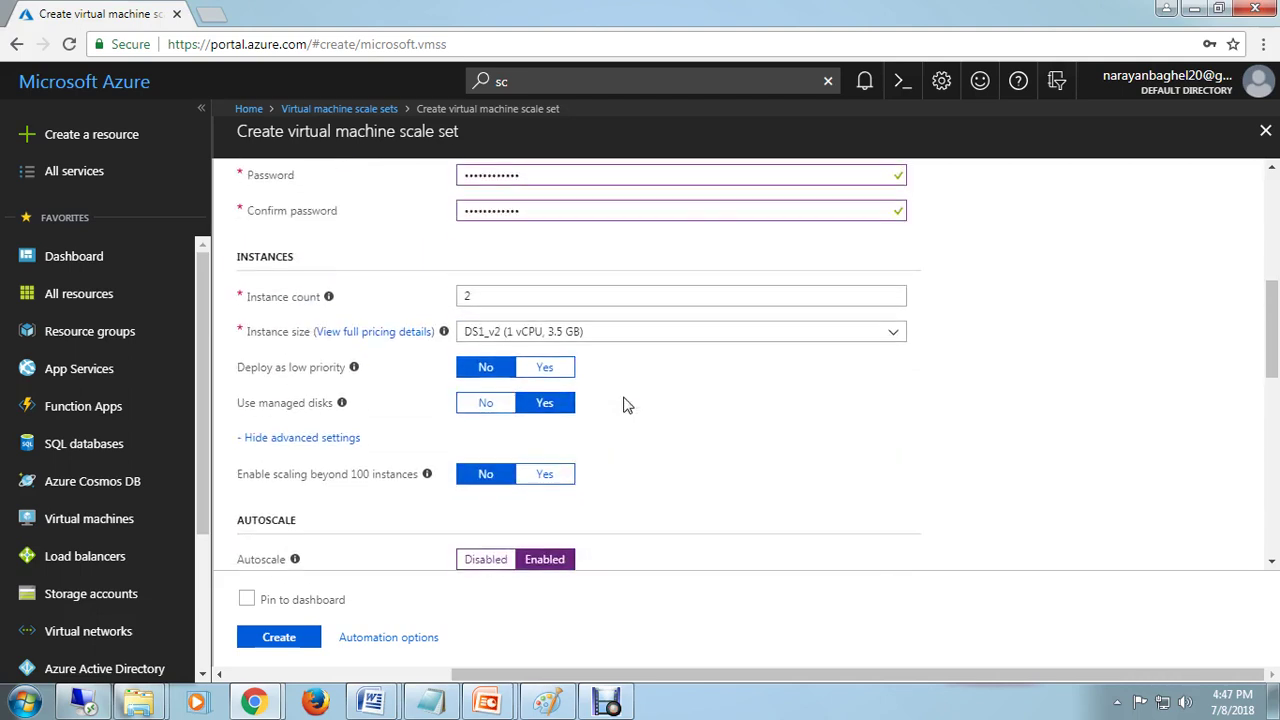
scroll(757, 451, "down", 3)
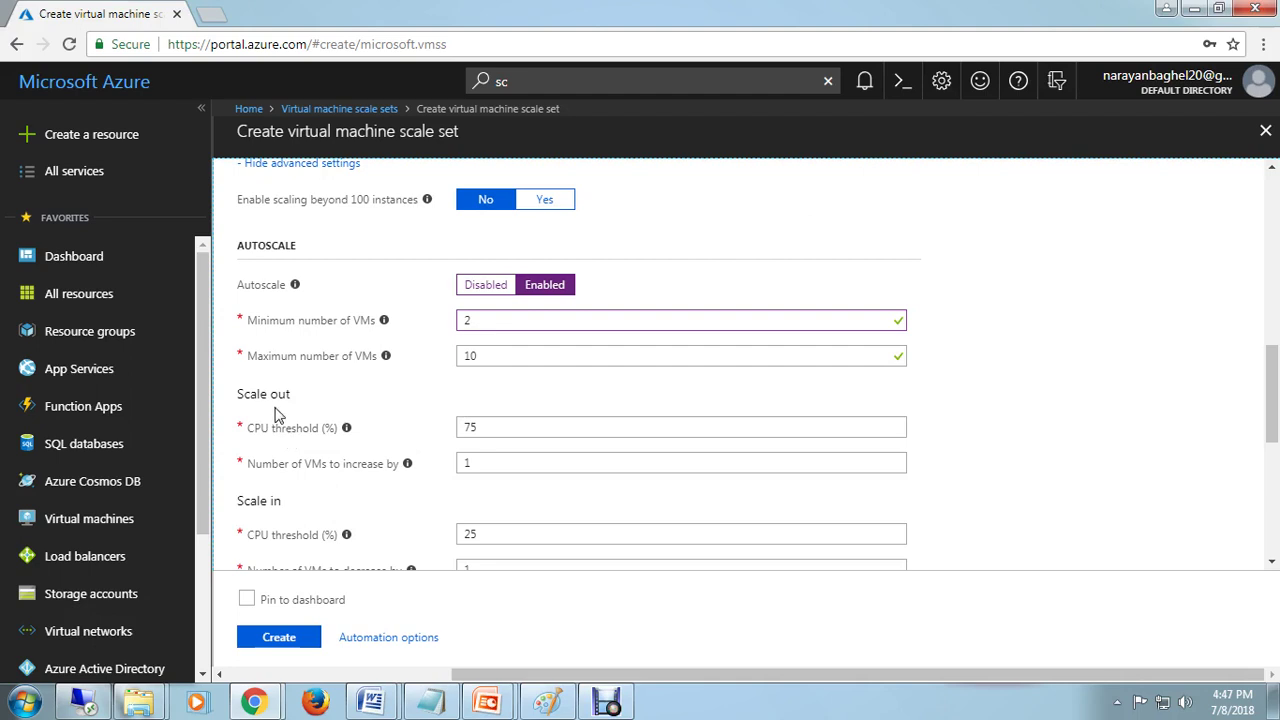
Step: Change the scale-out CPU threshold from 75% to 60%
left_click(514, 427)
key("BackSpace")
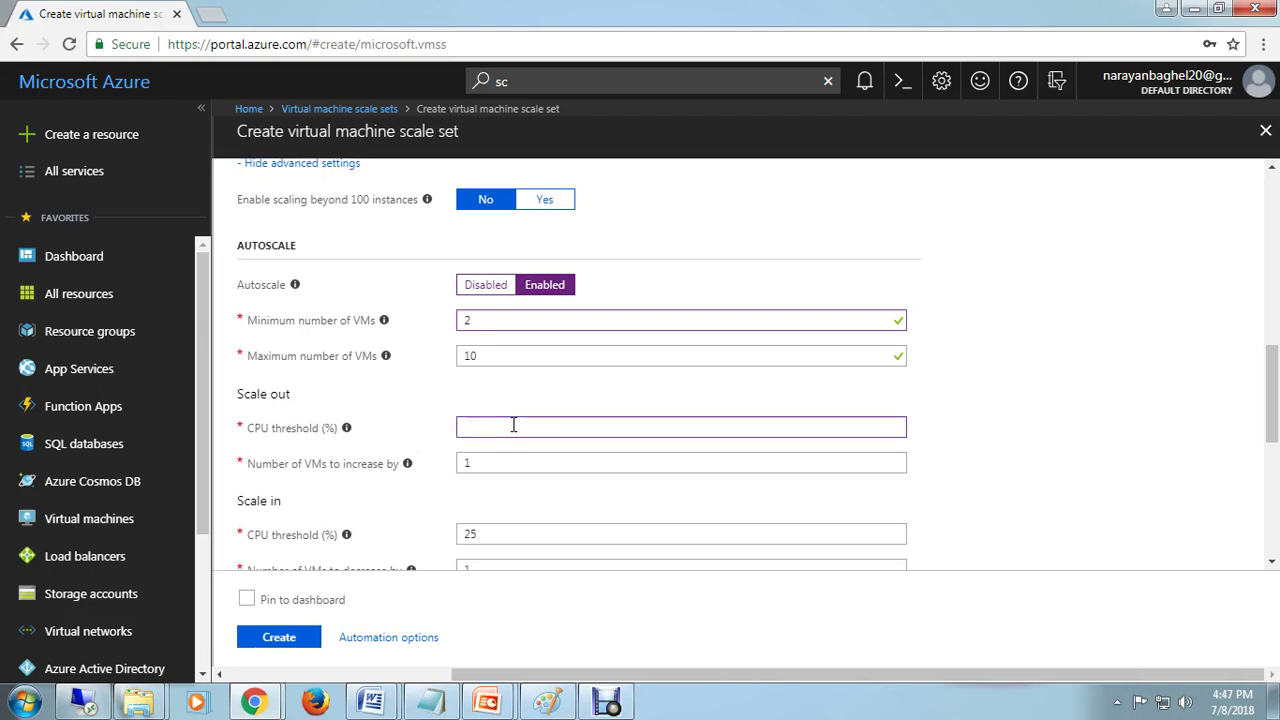
type("60")
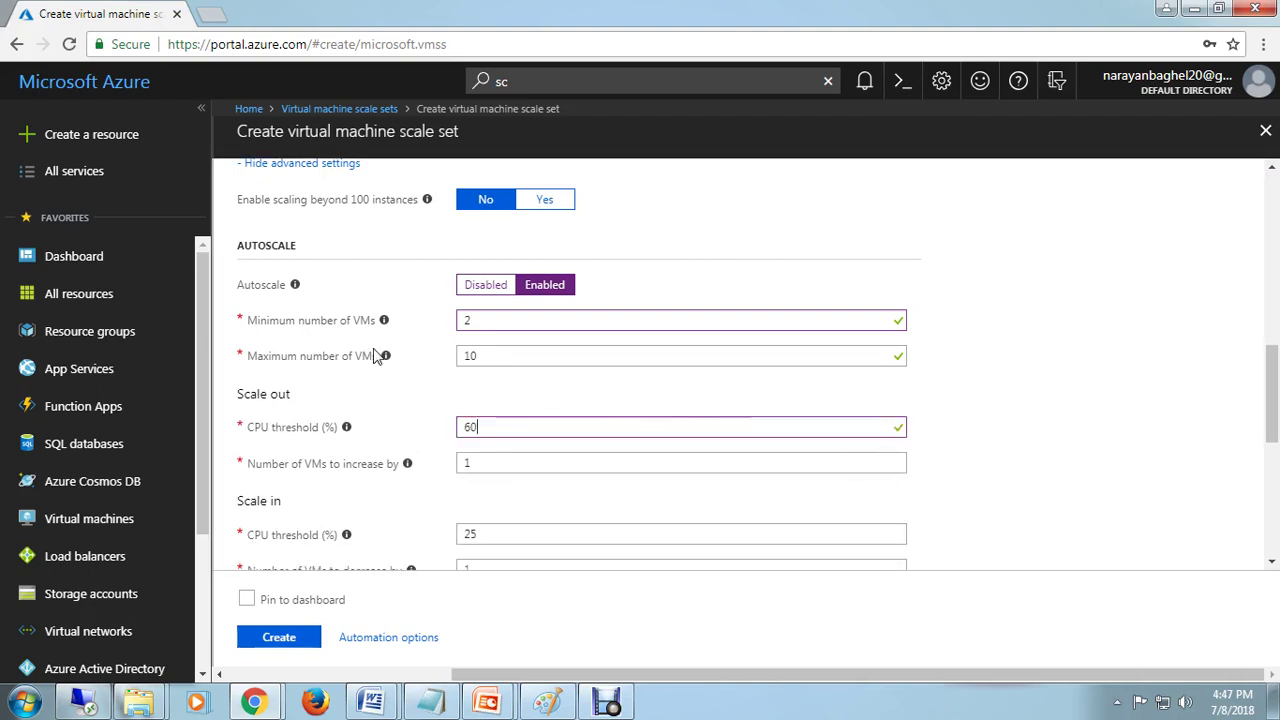
left_click(547, 702)
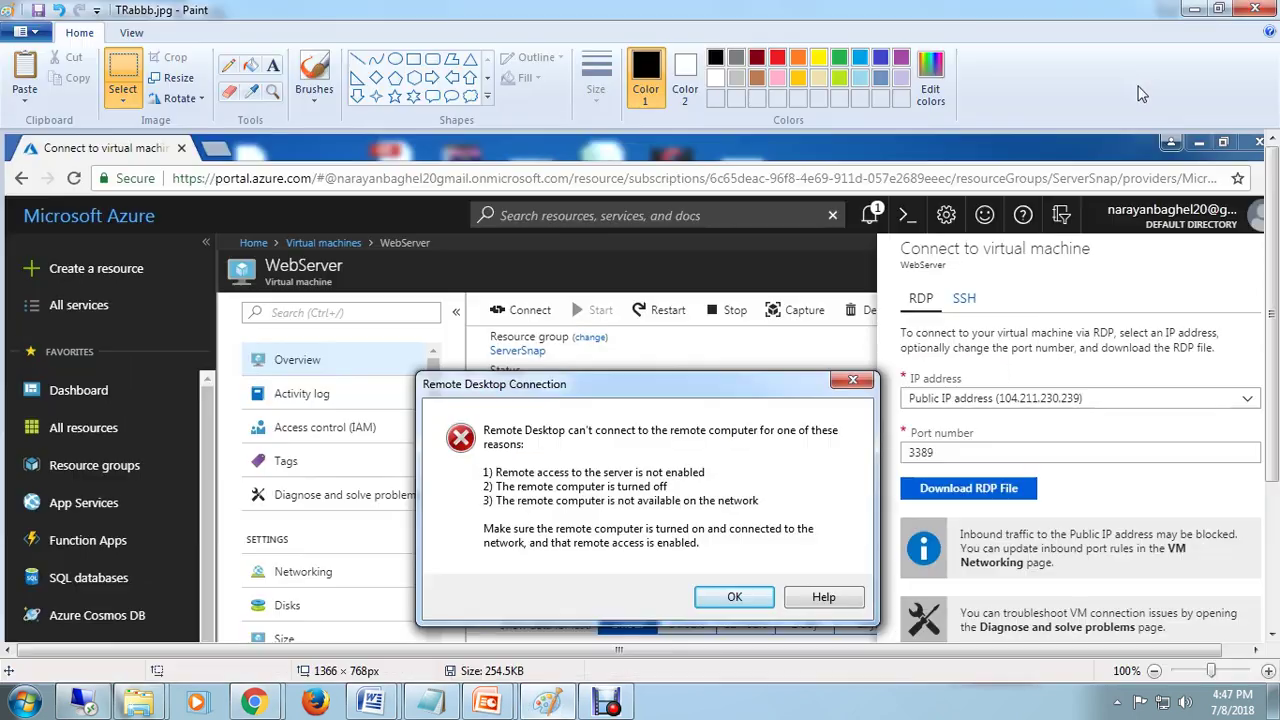
Step: Start a new 1344×550 image and draw two tall rectangles with small blocks beneath
left_click(27, 31)
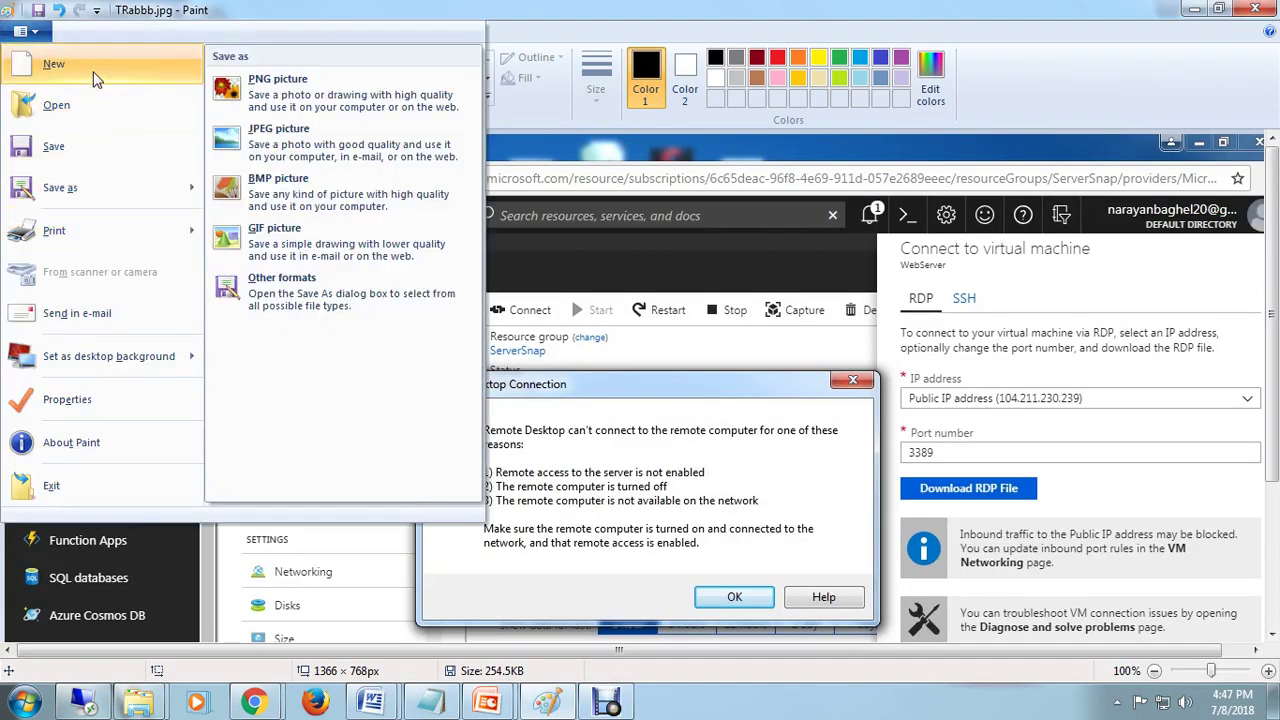
left_click(50, 63)
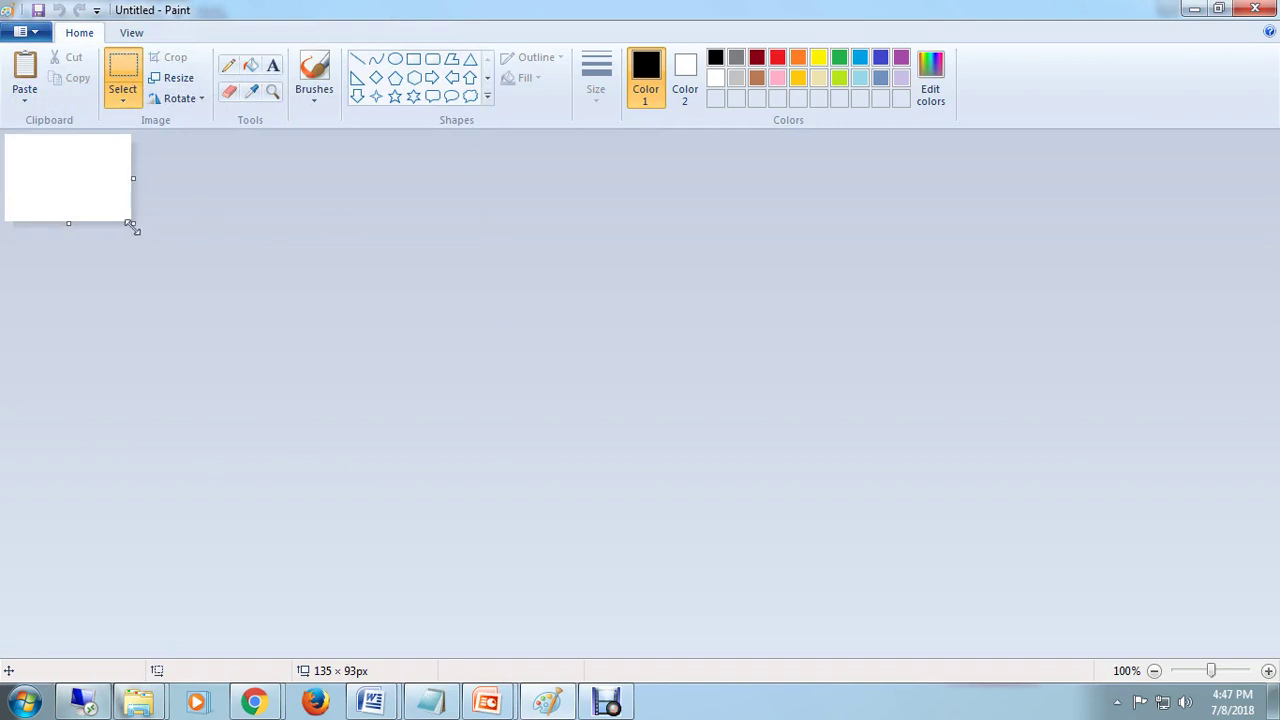
left_click_drag(130, 224, 1266, 650)
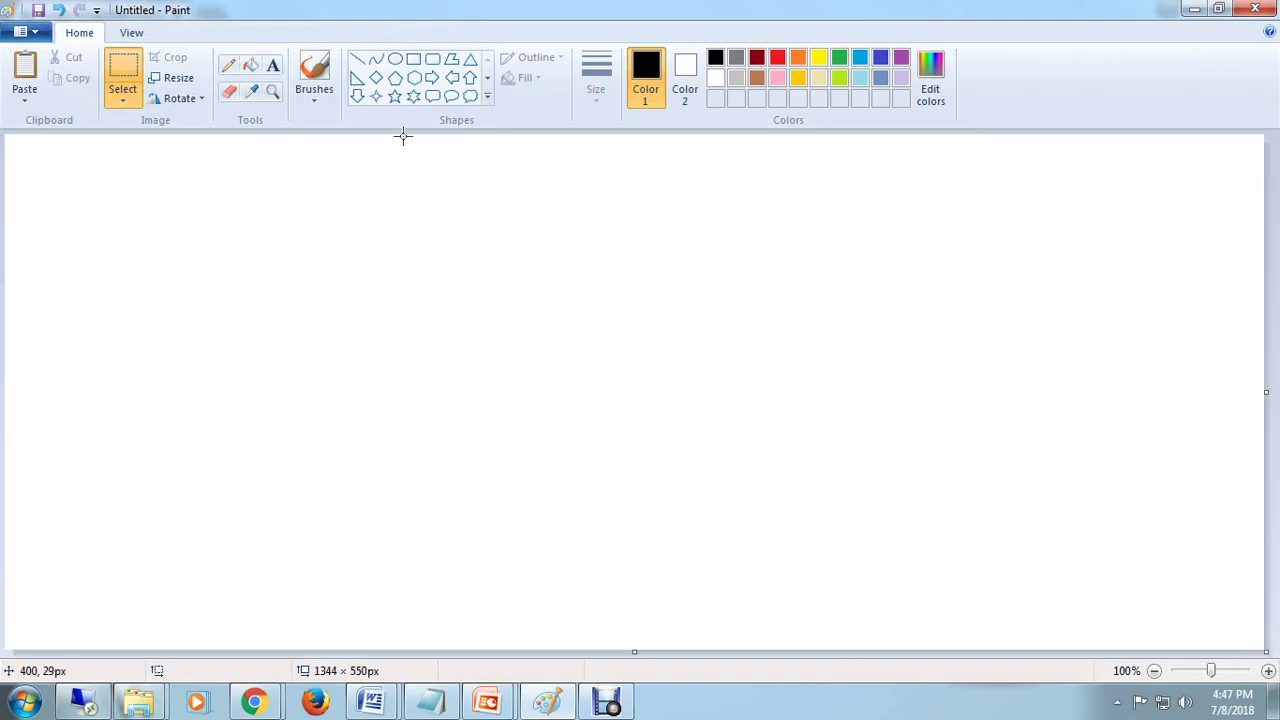
left_click(413, 58)
left_click_drag(241, 178, 210, 261)
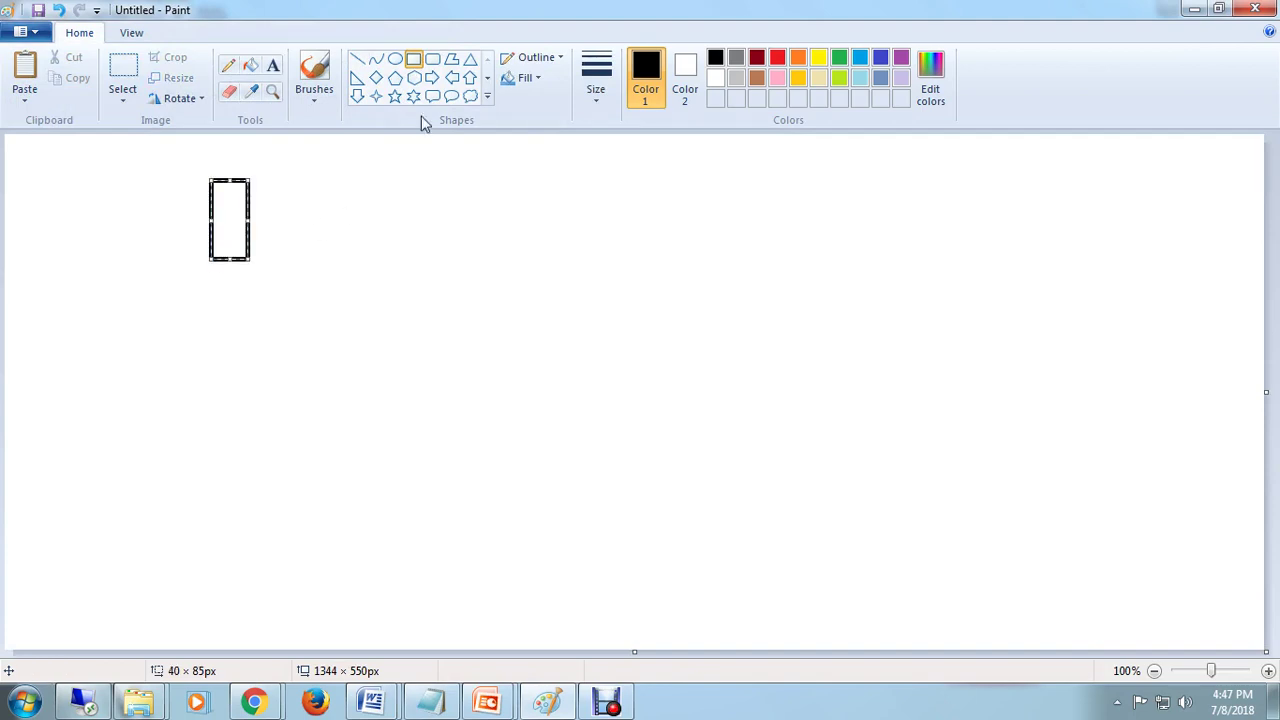
left_click(413, 62)
left_click_drag(300, 174, 341, 263)
left_click_drag(218, 276, 221, 295)
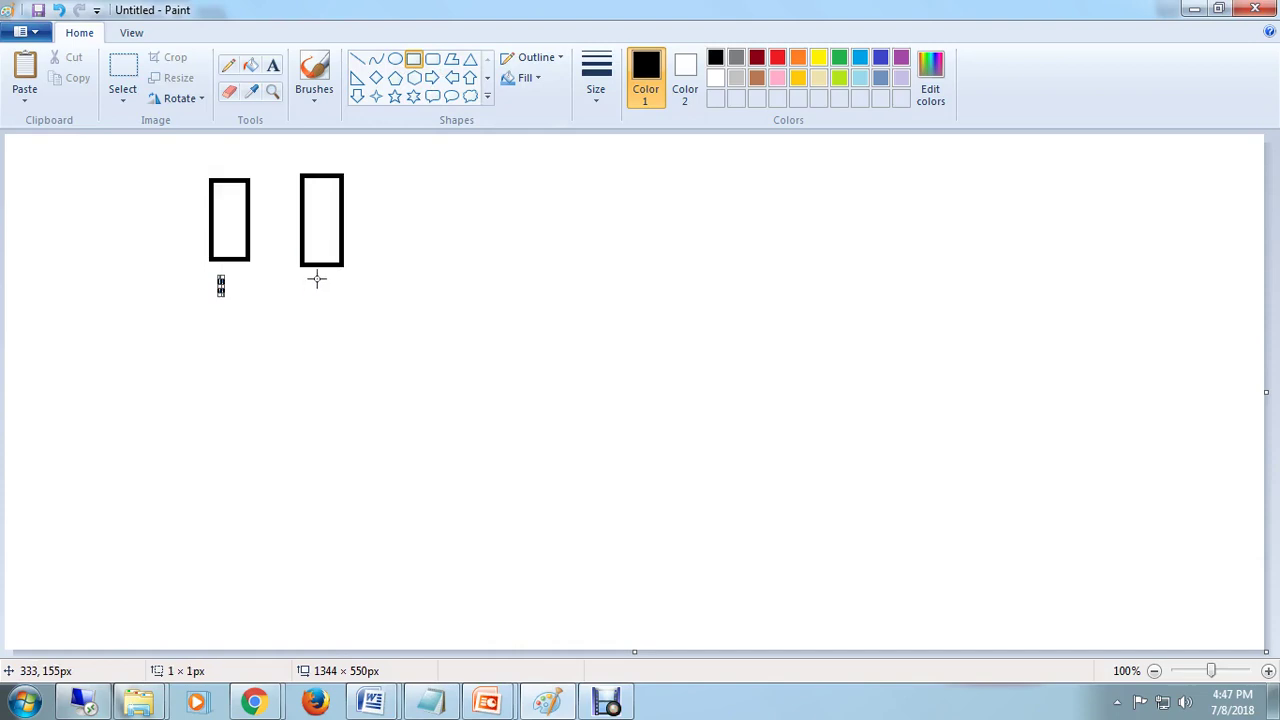
mouse_move(316, 280)
left_mouse_down()
mouse_move(322, 298)
mouse_move(344, 281)
mouse_move(353, 300)
left_mouse_up()
Step: With the Pencil, loop around both rectangles and add an X-like mark on the left
left_click(229, 66)
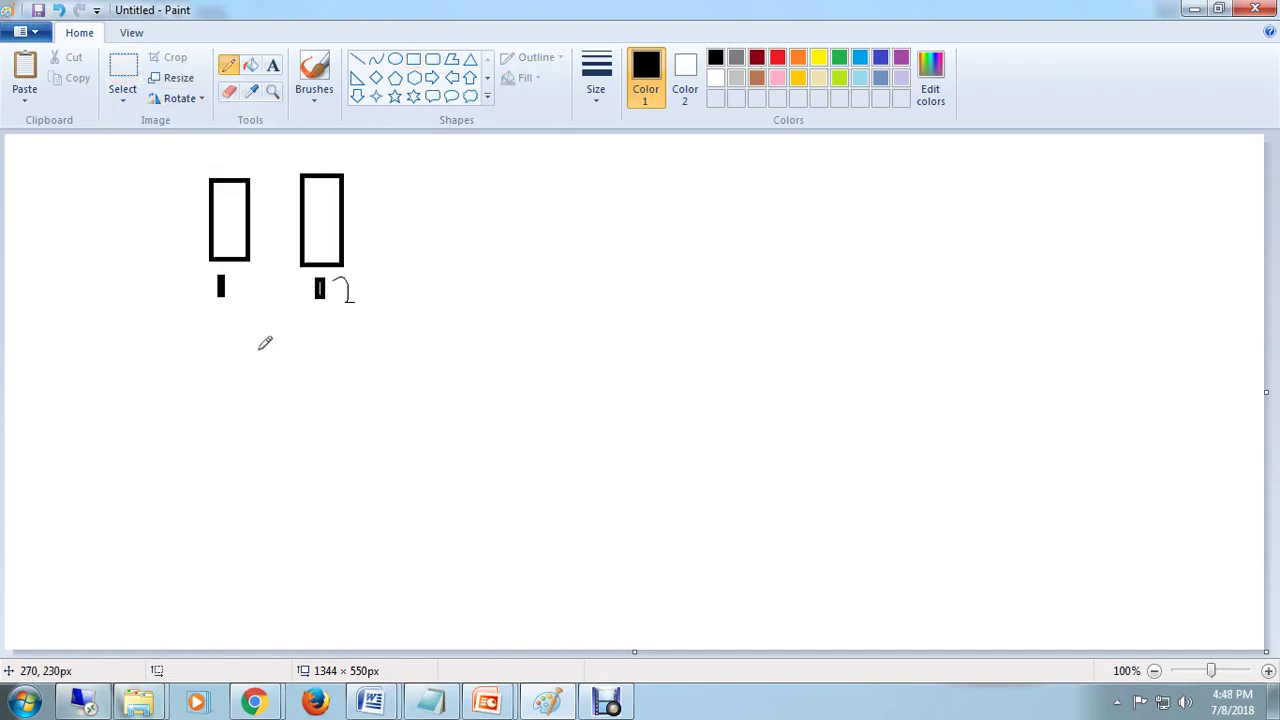
mouse_move(197, 181)
left_mouse_down()
mouse_move(249, 334)
mouse_move(340, 134)
mouse_move(199, 182)
left_mouse_up()
mouse_move(147, 238)
left_mouse_down()
mouse_move(168, 205)
mouse_move(172, 248)
left_mouse_up()
left_click_drag(190, 187, 143, 279)
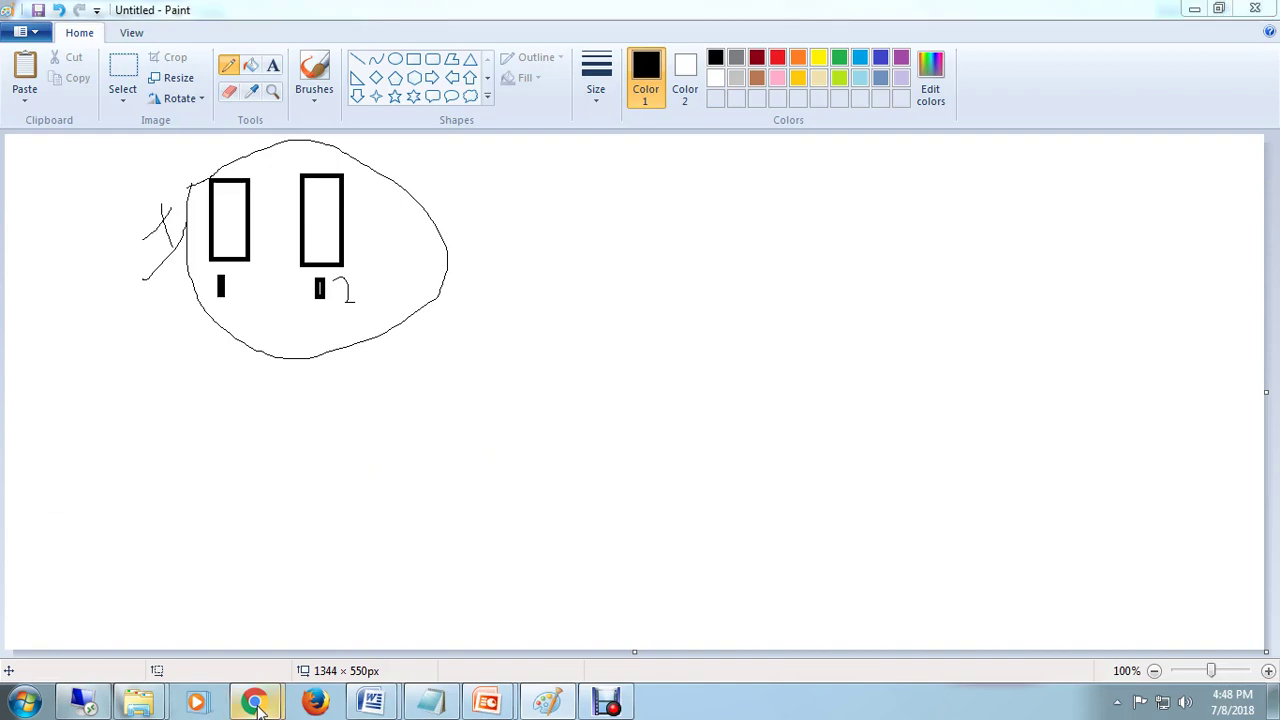
mouse_move(254, 702)
left_click(149, 588)
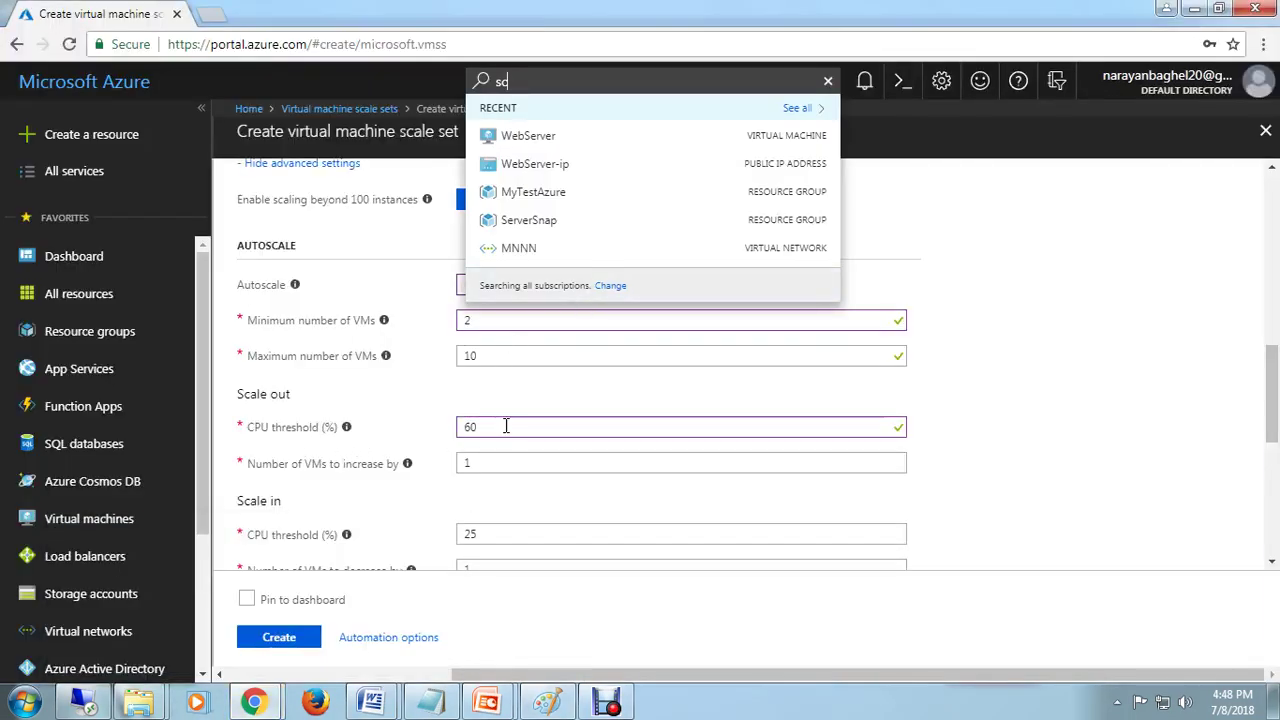
left_click(1194, 10)
Step: Draw a long line from the circled machines to a box, then on to a circle at right
left_click_drag(398, 283, 364, 318)
left_click_drag(432, 284, 469, 416)
left_click(457, 292)
left_click(488, 339)
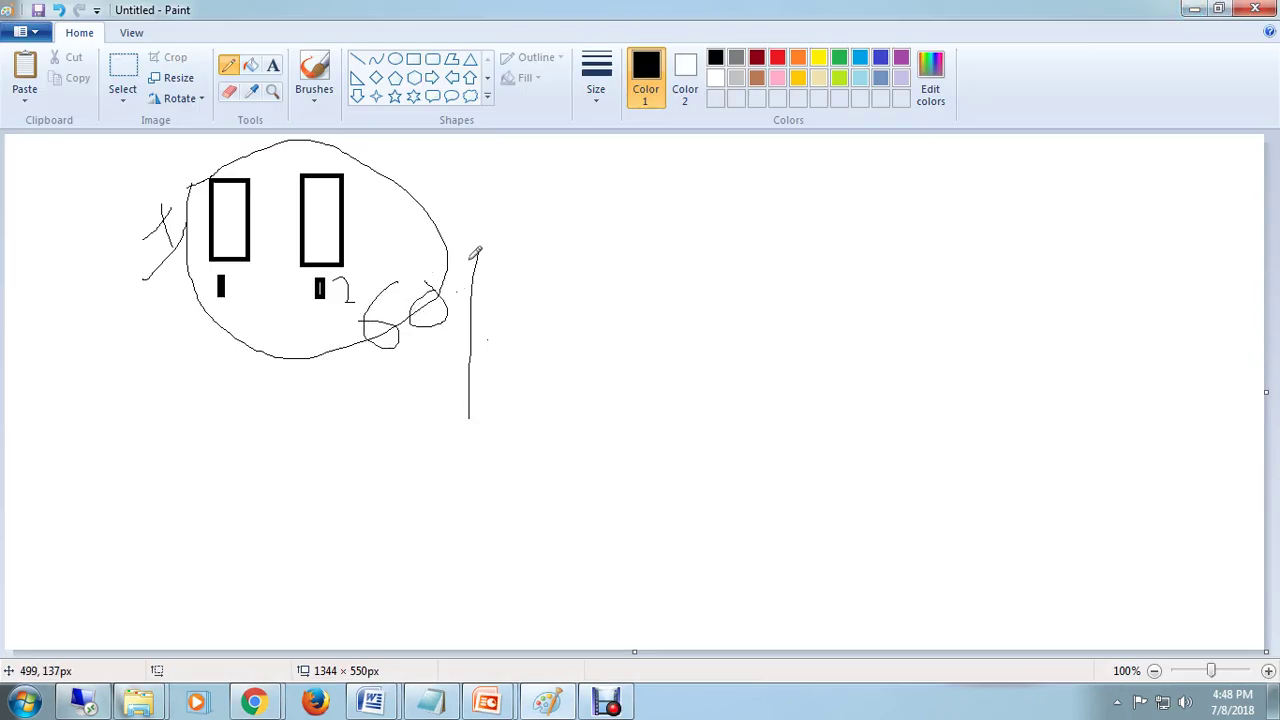
mouse_move(427, 244)
left_mouse_down()
mouse_move(773, 250)
mouse_move(732, 303)
left_mouse_up()
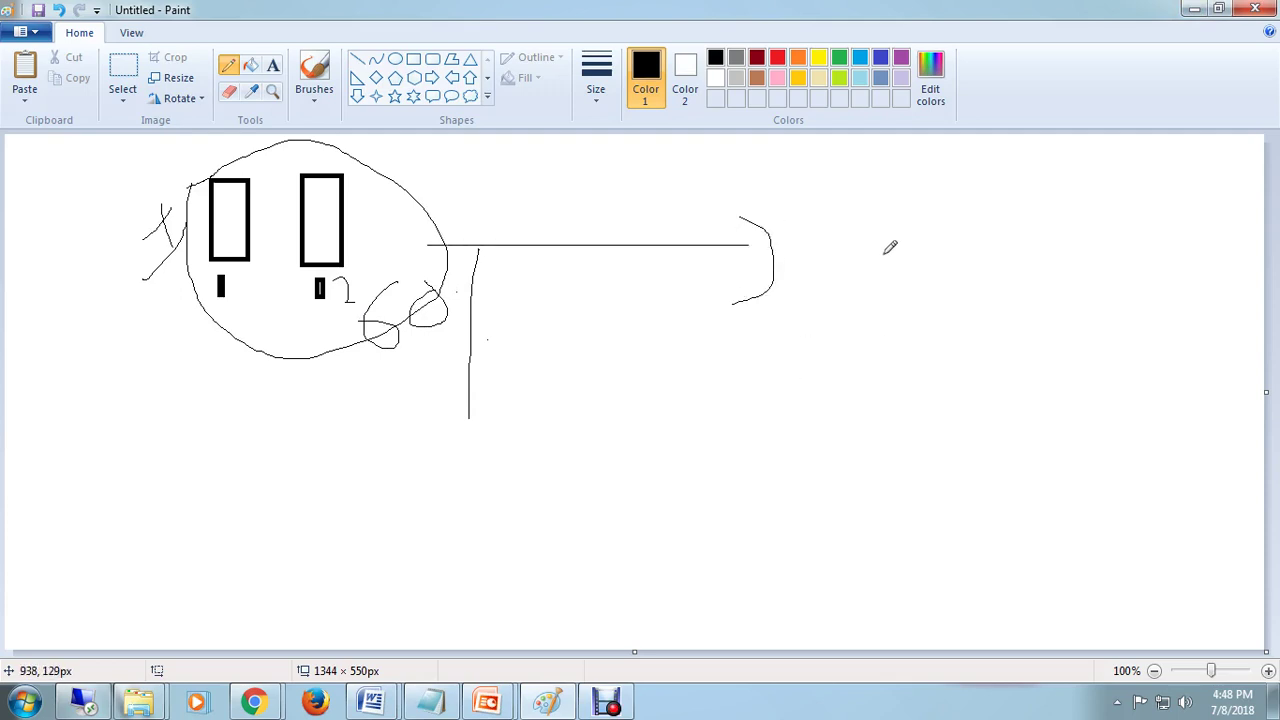
left_click_drag(842, 203, 865, 297)
mouse_move(849, 193)
left_mouse_down()
mouse_move(944, 261)
mouse_move(866, 289)
mouse_move(914, 348)
left_mouse_up()
mouse_move(948, 236)
left_mouse_down()
mouse_move(1069, 207)
mouse_move(1139, 235)
left_mouse_up()
mouse_move(1151, 192)
left_mouse_down()
mouse_move(1128, 245)
mouse_move(1110, 162)
mouse_move(1080, 200)
mouse_move(1108, 205)
mouse_move(998, 207)
left_mouse_up()
mouse_move(254, 703)
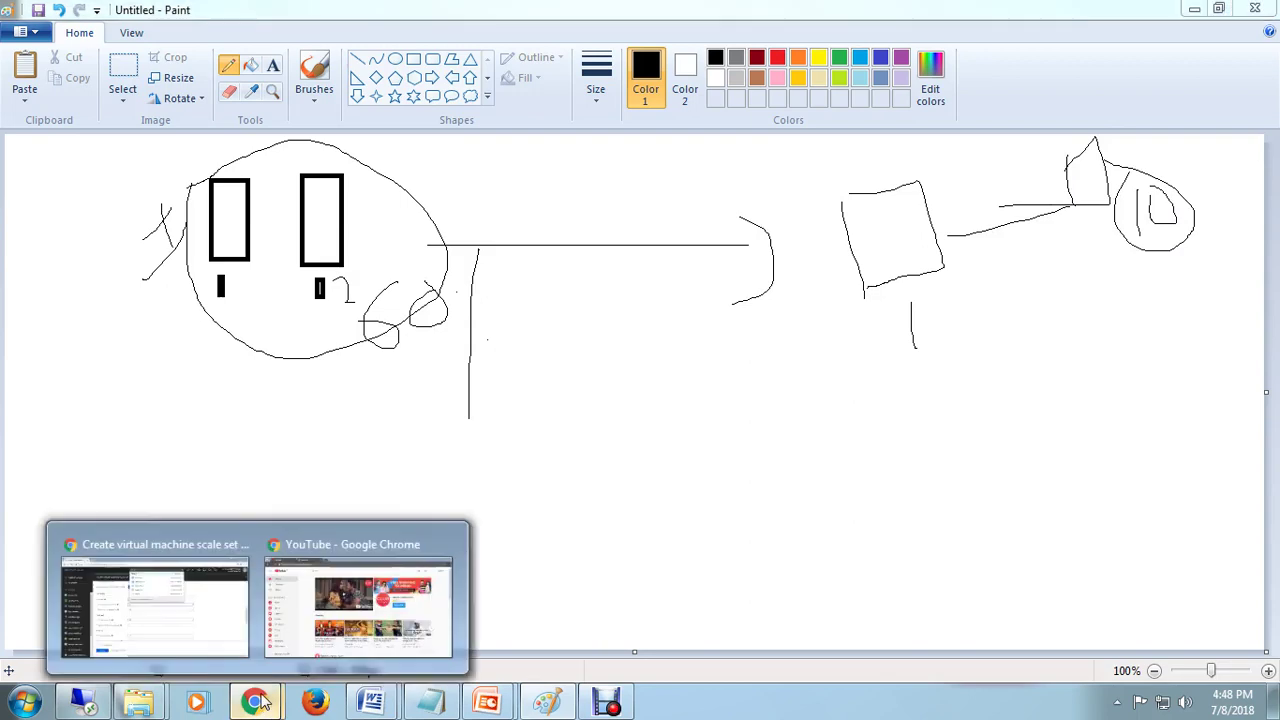
left_click(201, 554)
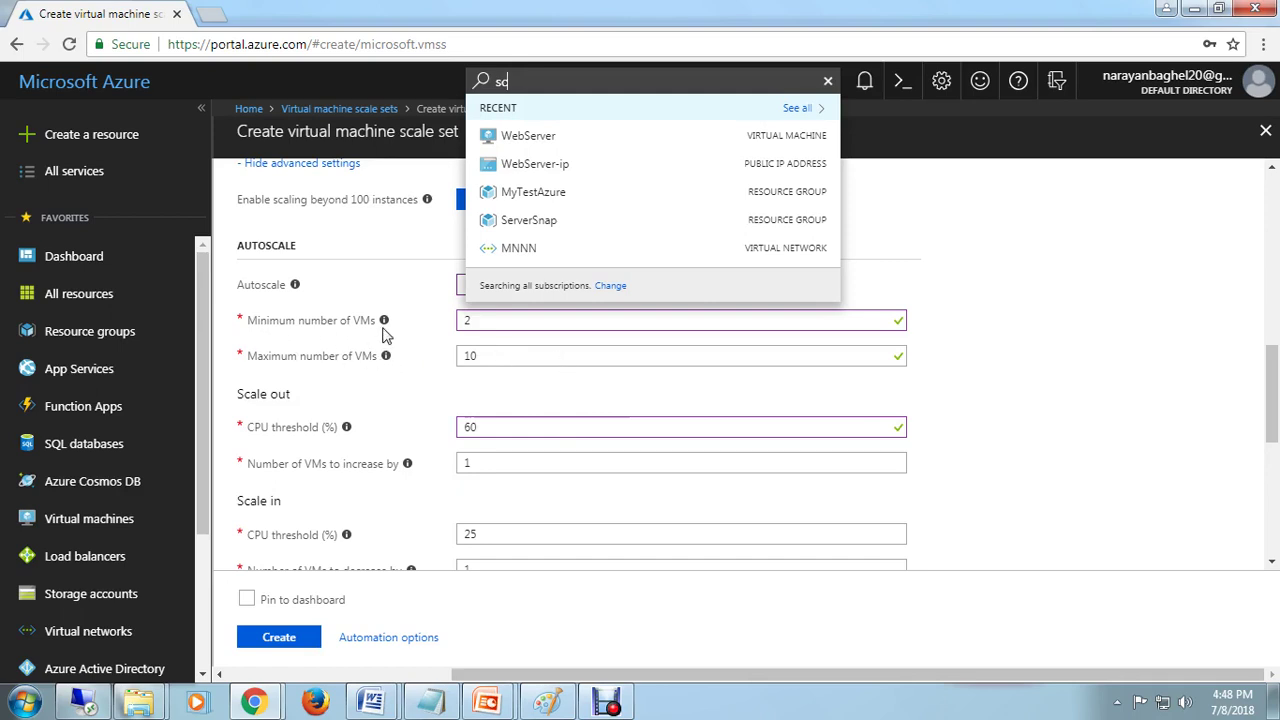
Step: Close the portal search results and check the scale-in CPU threshold value
left_click(528, 324)
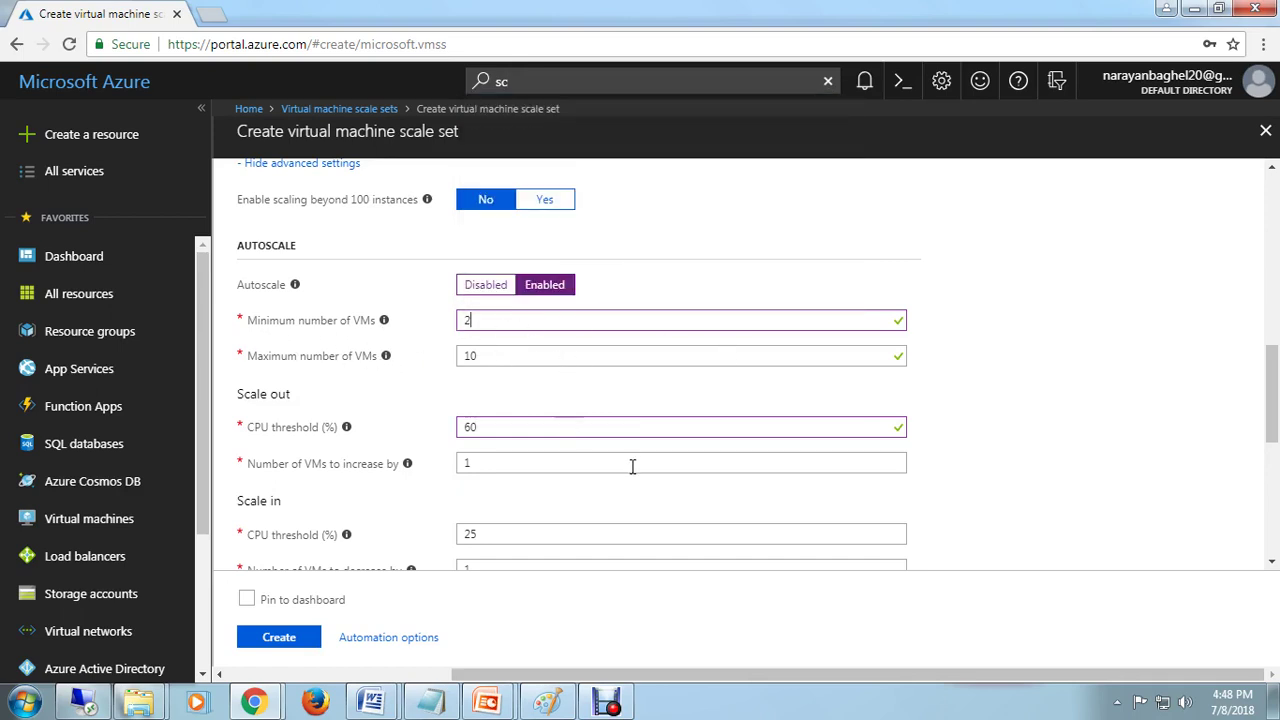
scroll(632, 466, "down", 1)
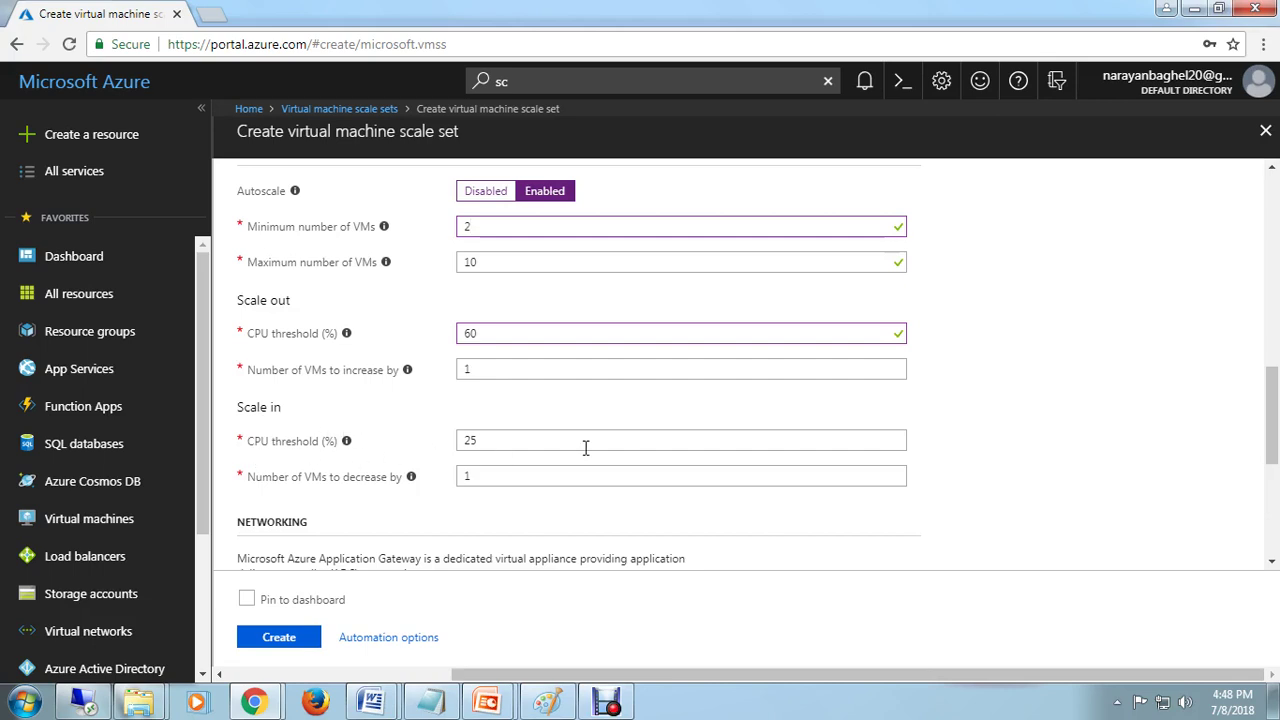
left_click(516, 439)
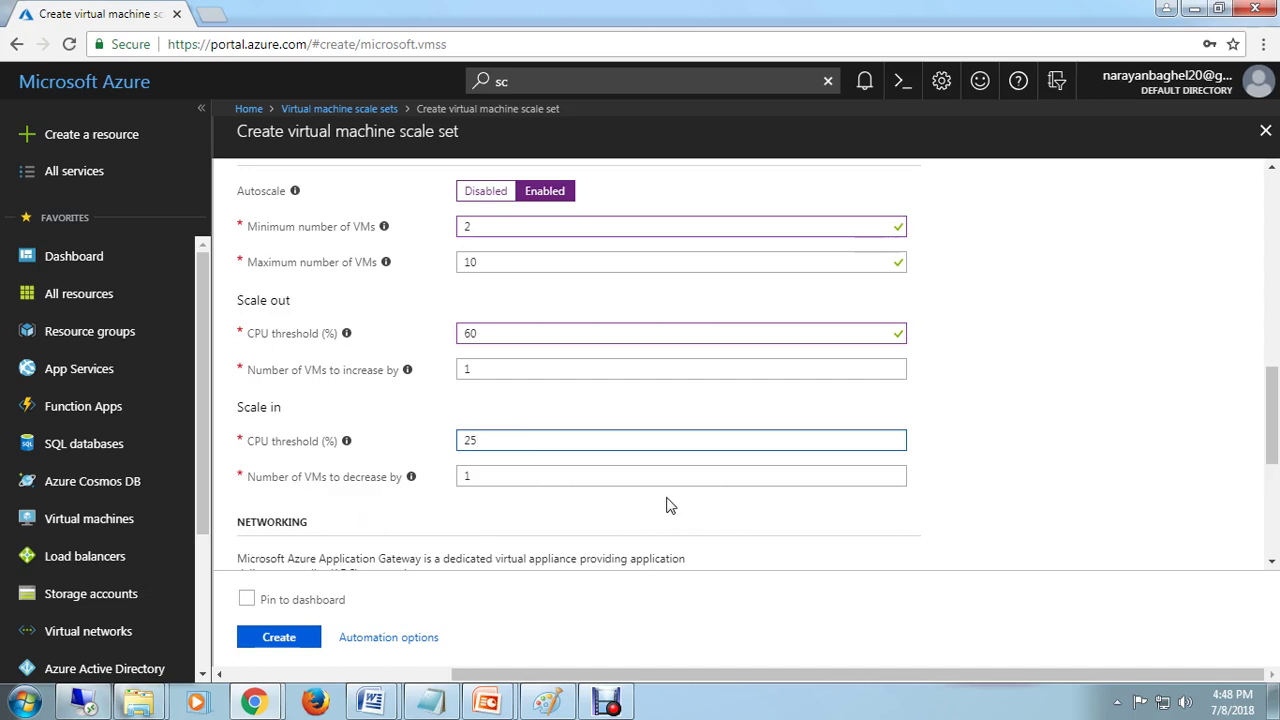
left_click(428, 704)
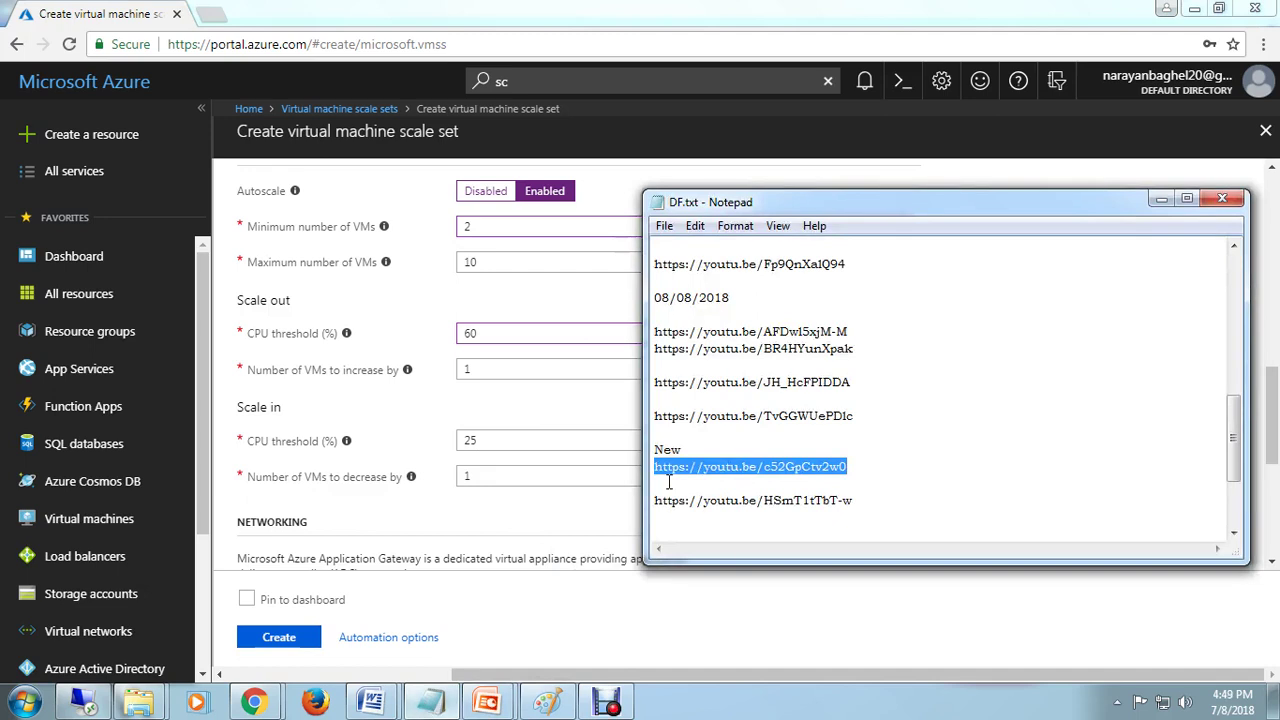
left_click(560, 706)
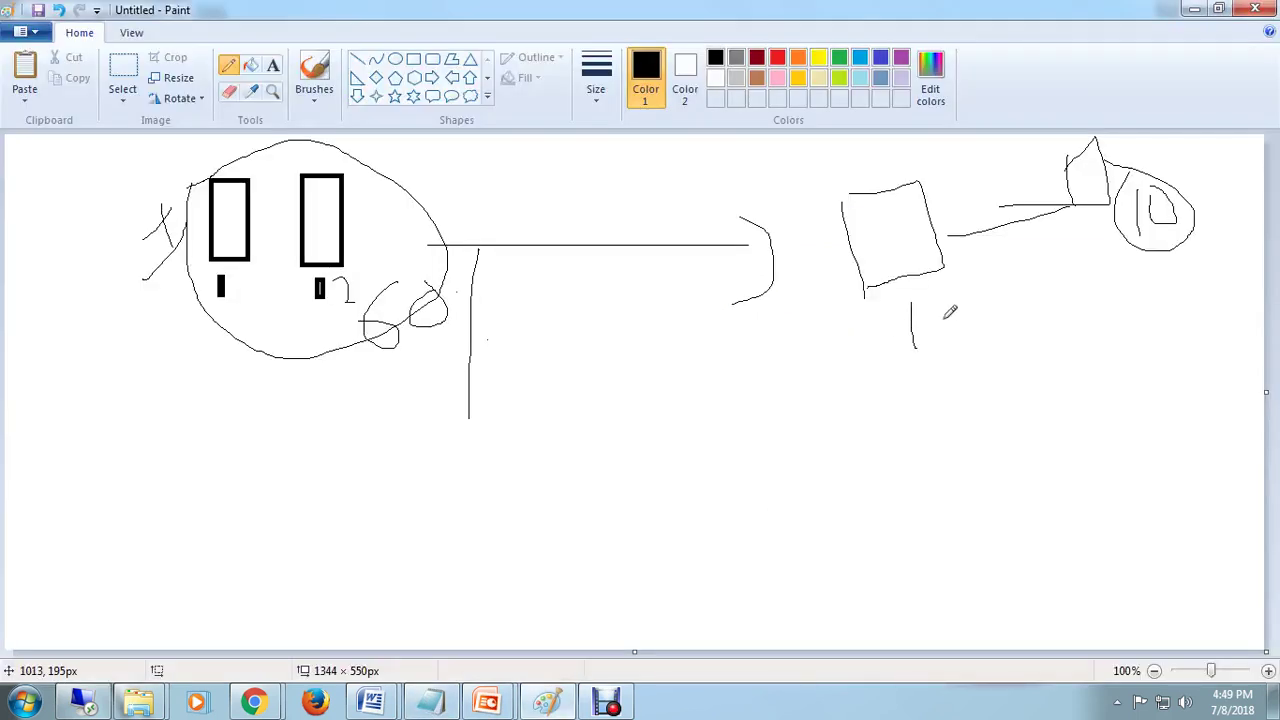
Step: Add marks beside the vertical line and two diagonal lines labelled 10 at right
mouse_move(329, 337)
left_mouse_down()
mouse_move(383, 309)
mouse_move(385, 341)
mouse_move(440, 283)
mouse_move(437, 333)
left_mouse_up()
left_click(493, 362)
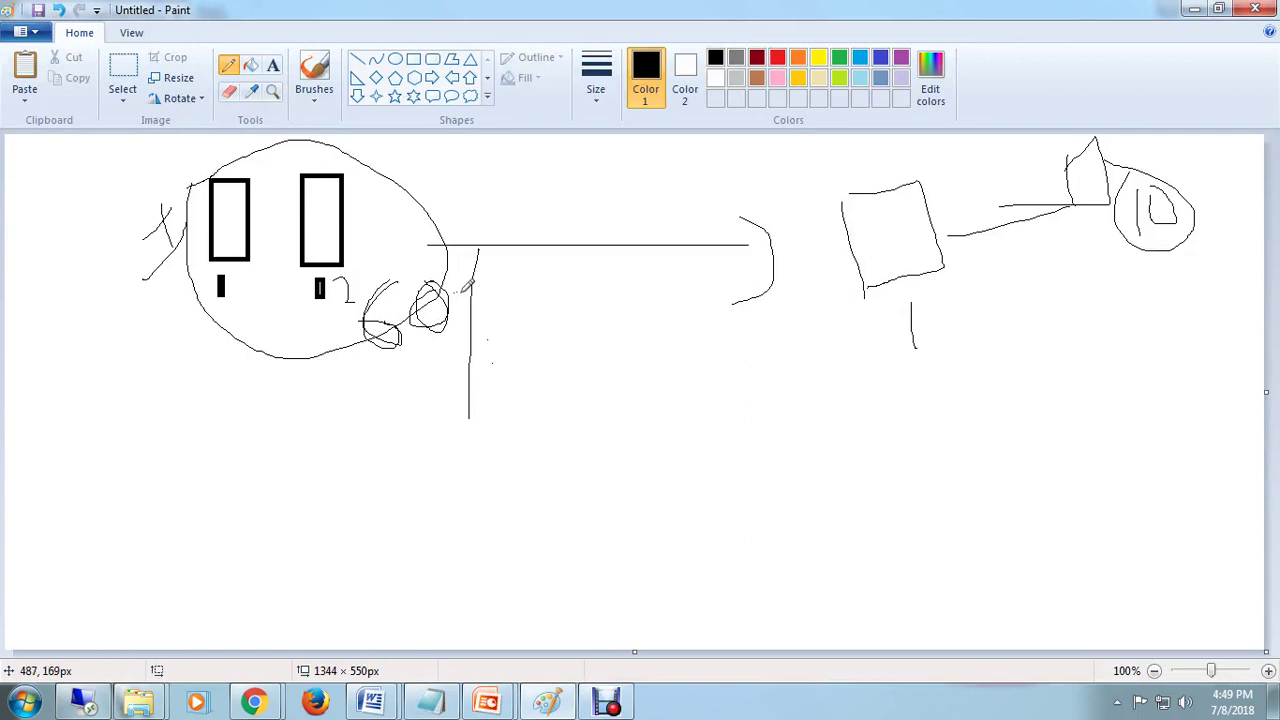
left_click_drag(485, 336, 505, 348)
left_click_drag(880, 391, 1270, 266)
left_click_drag(805, 379, 1226, 233)
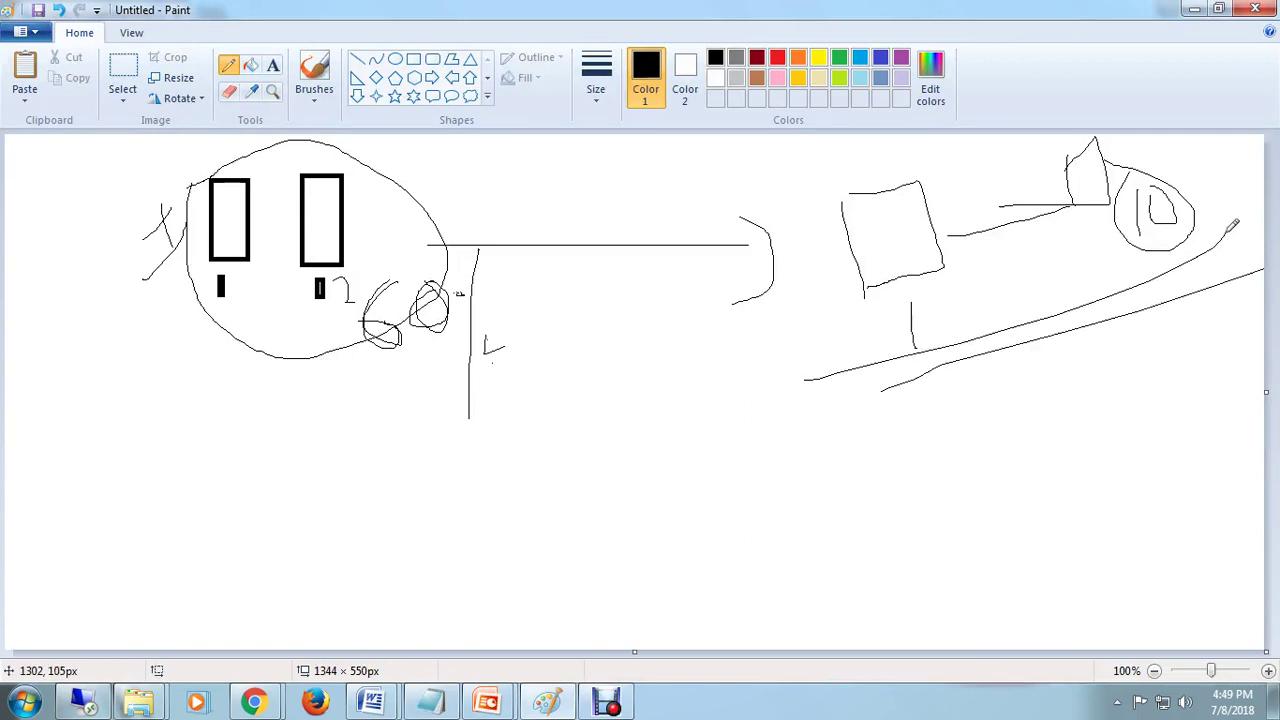
left_click_drag(1063, 420, 1085, 478)
mouse_move(1130, 418)
left_mouse_down()
mouse_move(1165, 412)
mouse_move(1116, 406)
left_mouse_up()
Step: Write a circled 2 at lower left with =2 beneath it
mouse_move(222, 460)
left_mouse_down()
mouse_move(245, 504)
mouse_move(336, 462)
left_mouse_up()
left_click_drag(210, 426, 236, 432)
left_click_drag(337, 570, 451, 562)
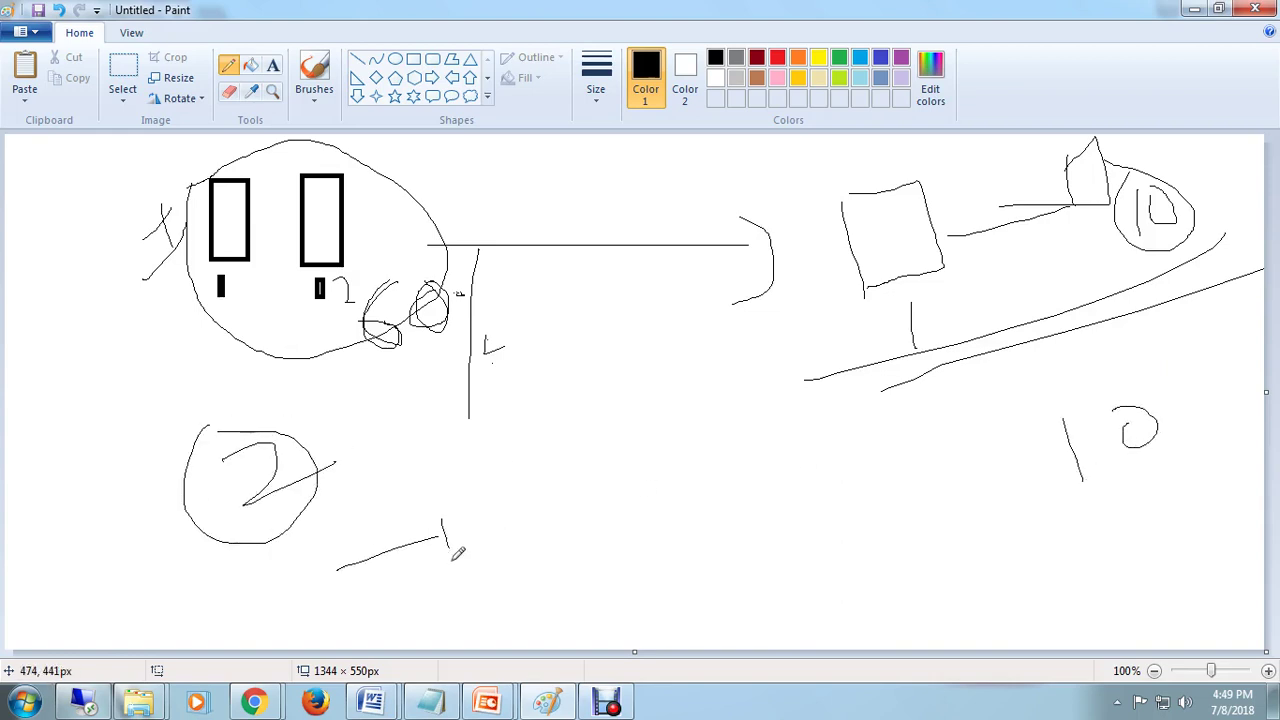
mouse_move(481, 510)
left_mouse_down()
mouse_move(505, 500)
mouse_move(509, 559)
left_mouse_up()
left_click_drag(369, 569, 452, 547)
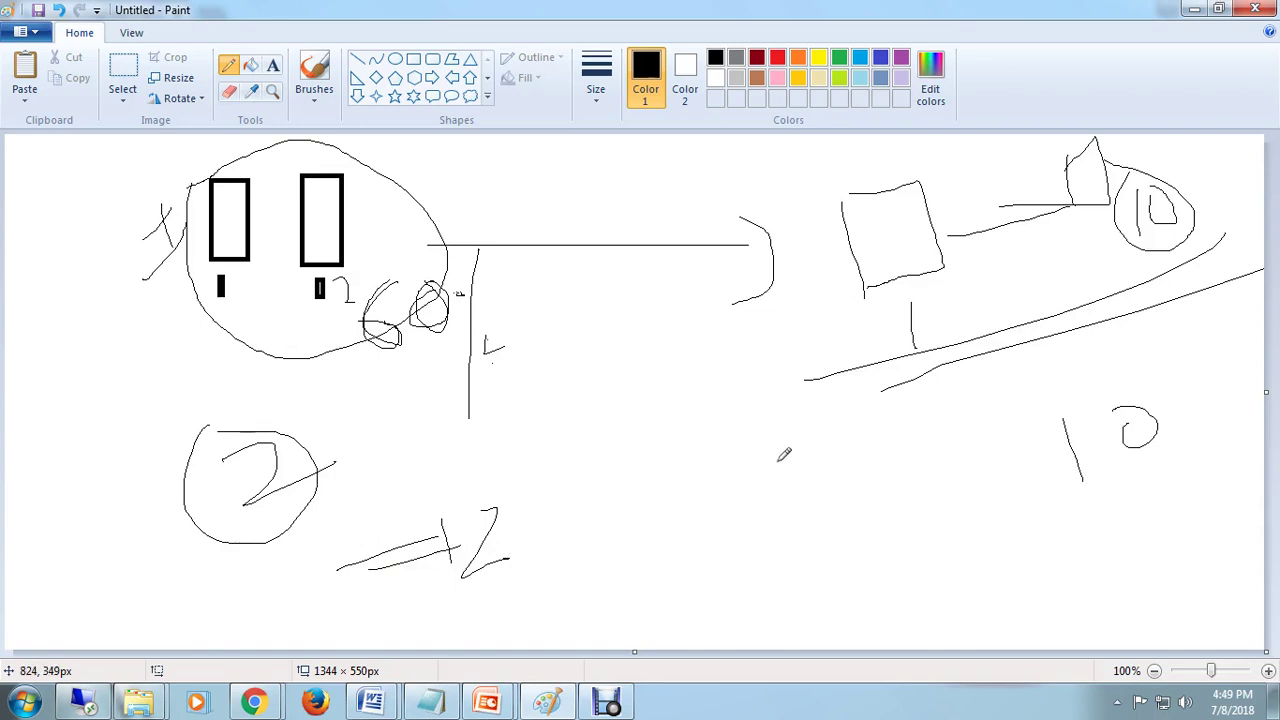
left_click(254, 702)
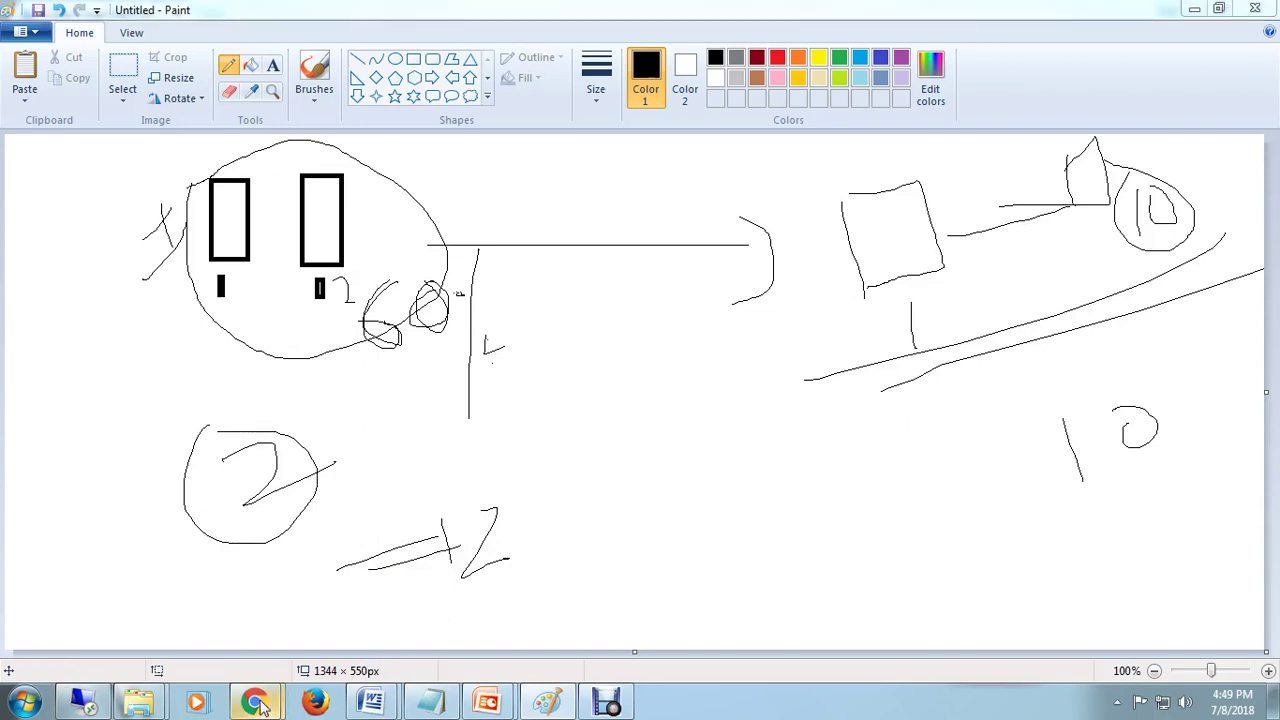
left_click(190, 595)
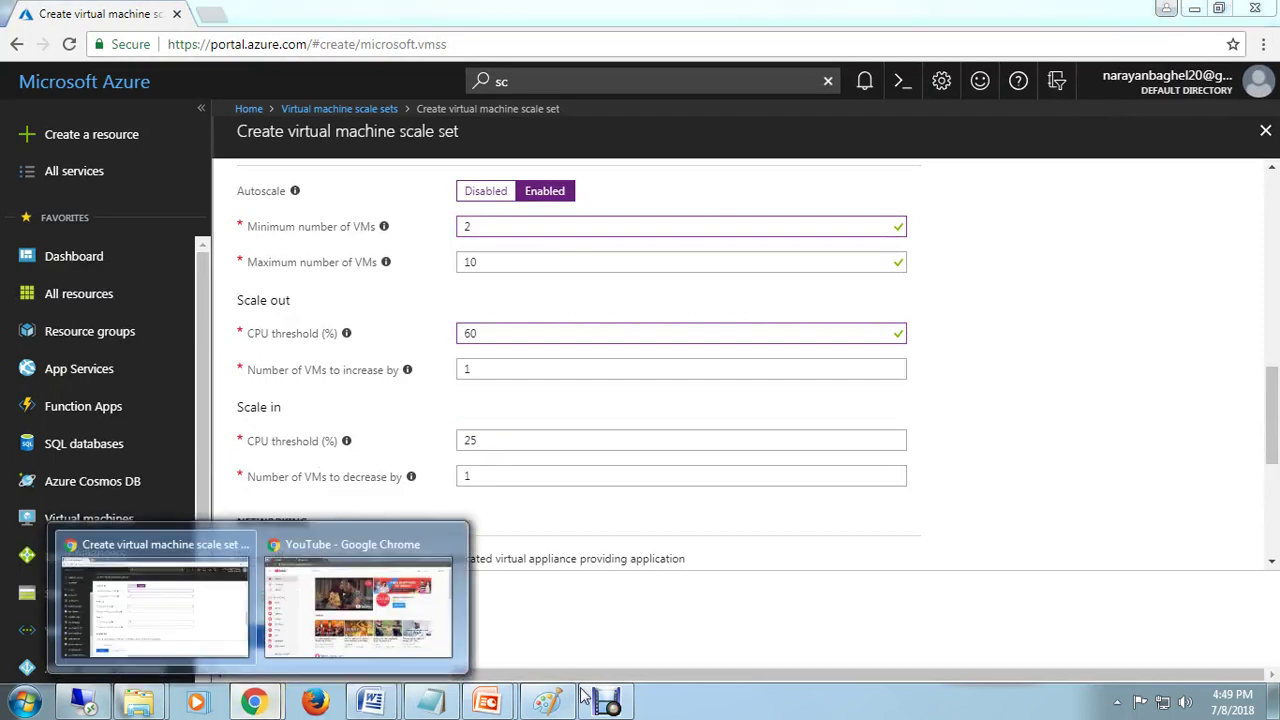
left_click(547, 702)
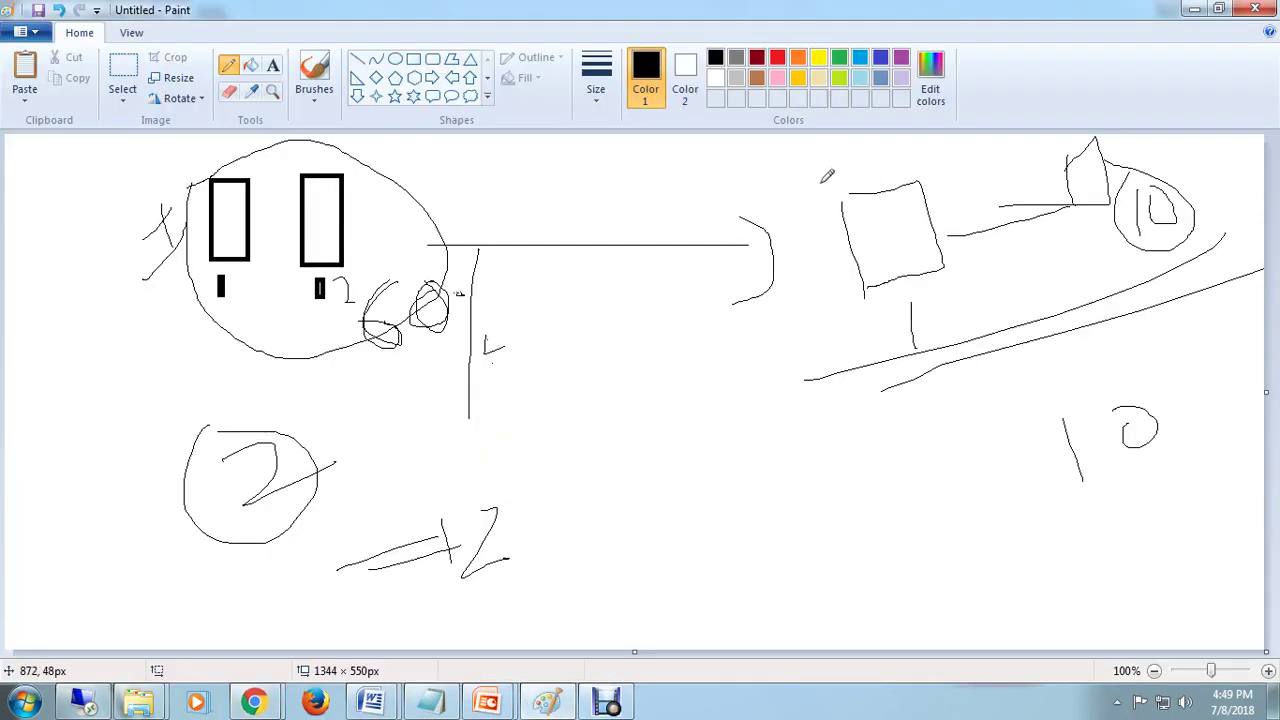
Step: Frame the right box, write 25, and draw an arrow from 25 to the circled 2
mouse_move(821, 181)
left_mouse_down()
mouse_move(855, 372)
mouse_move(1212, 158)
mouse_move(935, 350)
mouse_move(1006, 338)
left_mouse_up()
mouse_move(906, 490)
left_mouse_down()
mouse_move(960, 530)
mouse_move(992, 520)
left_mouse_up()
mouse_move(995, 452)
left_mouse_down()
mouse_move(968, 470)
mouse_move(992, 510)
left_mouse_up()
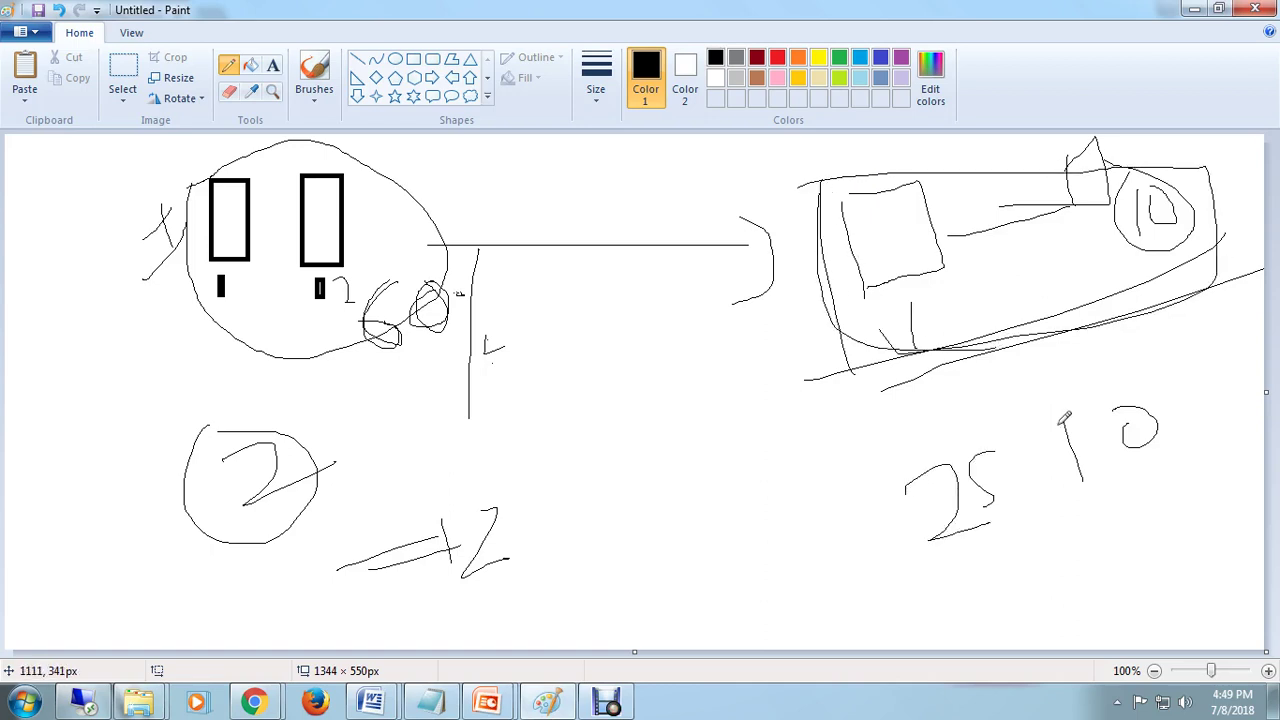
left_click_drag(1050, 385, 1051, 545)
mouse_move(1022, 456)
left_mouse_down()
mouse_move(1026, 424)
mouse_move(986, 440)
left_mouse_up()
left_click_drag(1073, 470, 1050, 463)
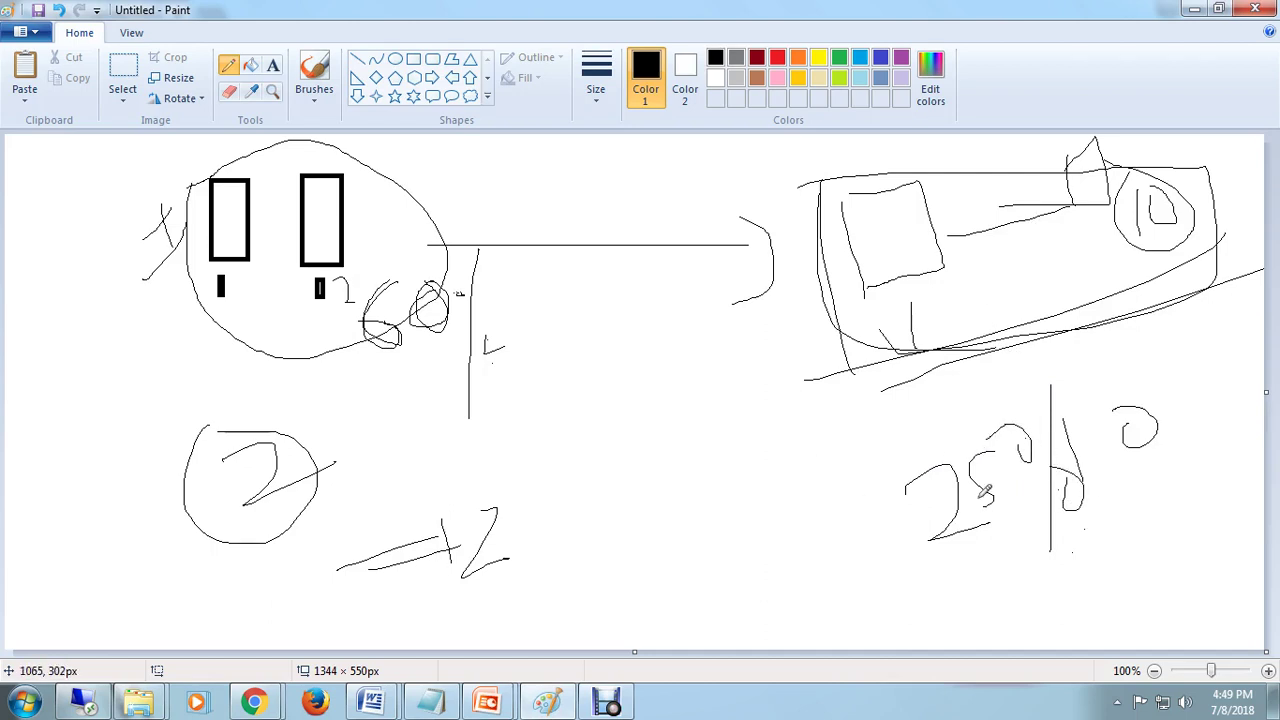
mouse_move(936, 494)
mouse_move(936, 494)
left_mouse_down()
mouse_move(385, 400)
mouse_move(316, 510)
mouse_move(450, 458)
left_mouse_up()
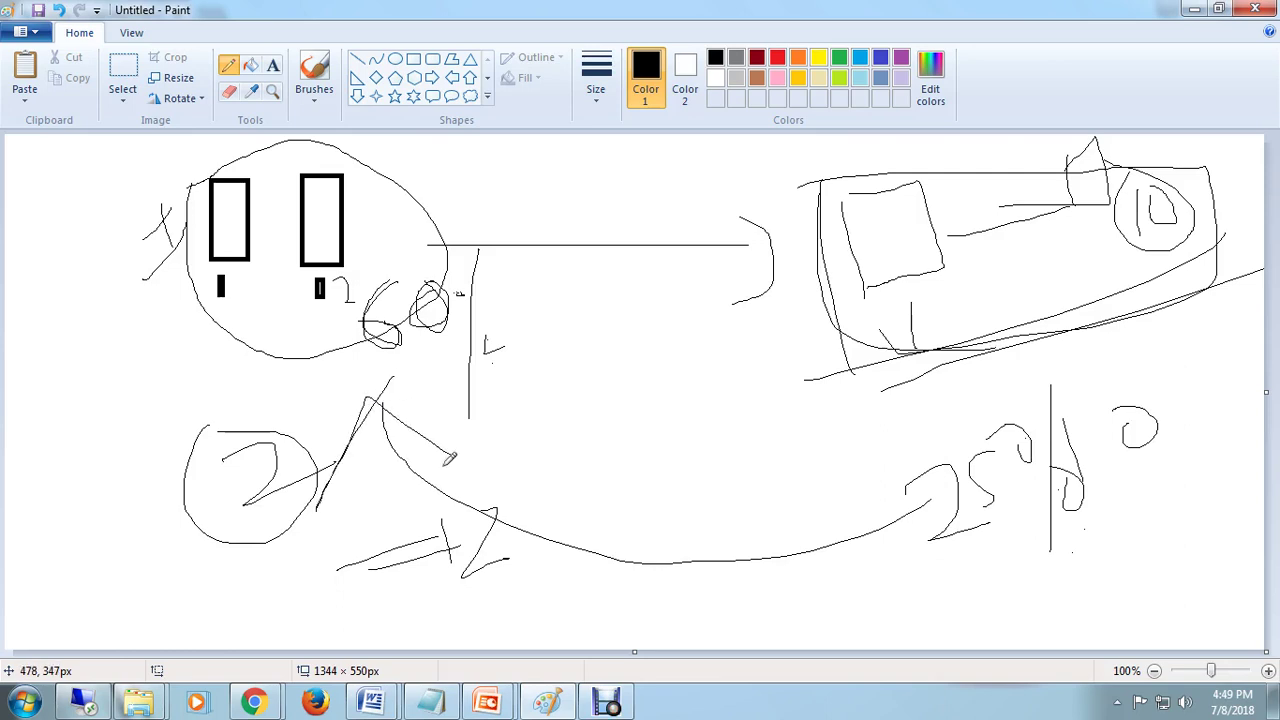
mouse_move(353, 479)
left_mouse_down()
mouse_move(356, 374)
mouse_move(490, 462)
left_mouse_up()
mouse_move(369, 401)
left_mouse_down()
mouse_move(348, 505)
mouse_move(430, 436)
left_mouse_up()
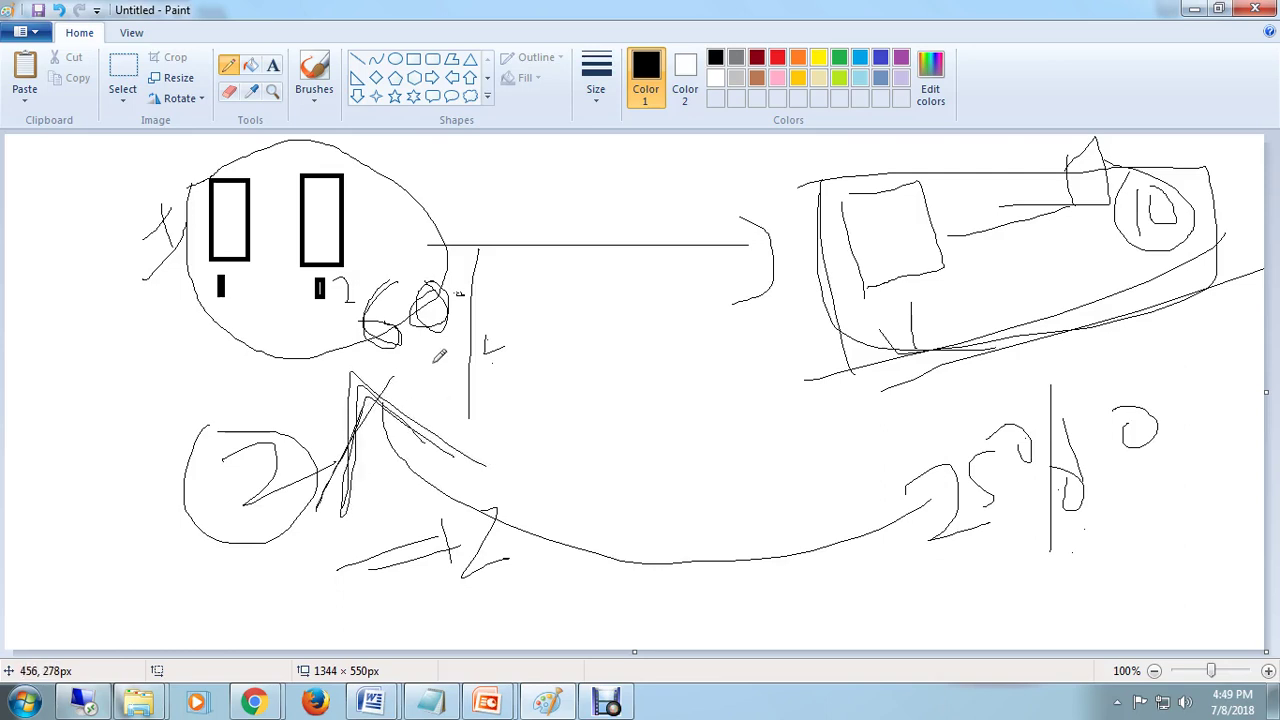
mouse_move(286, 148)
left_mouse_down()
mouse_move(490, 290)
mouse_move(268, 150)
left_mouse_up()
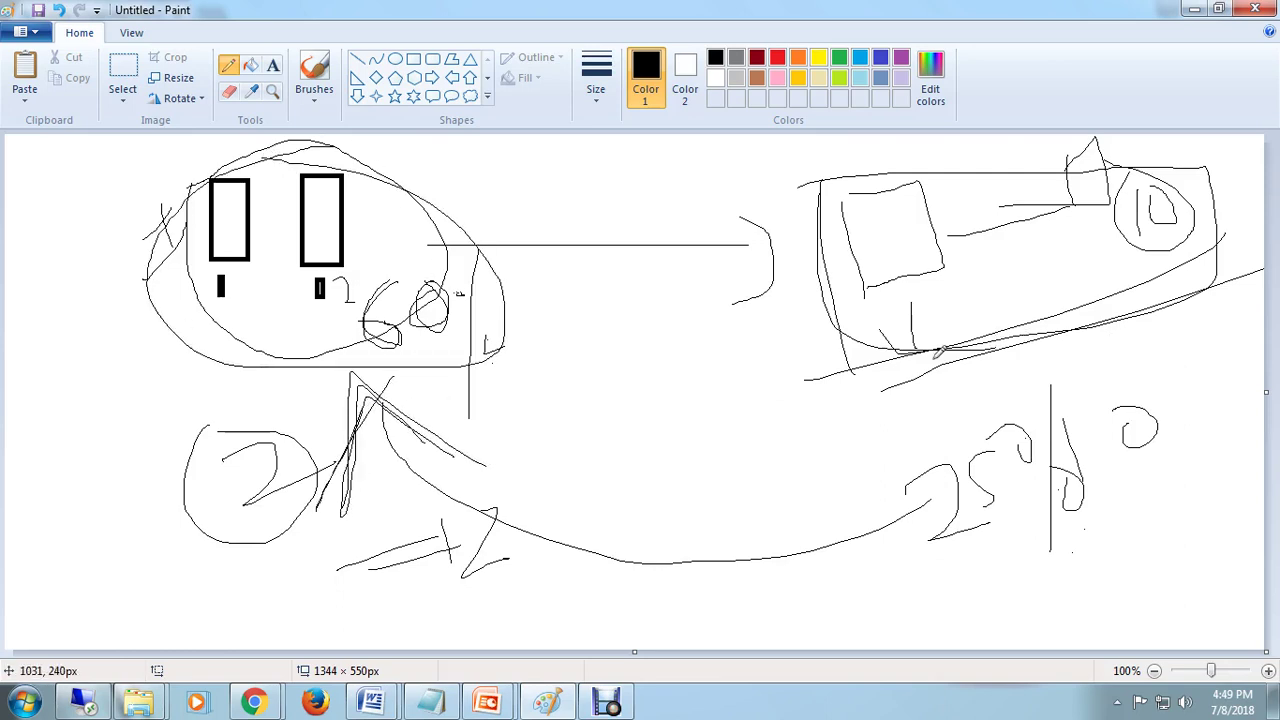
left_click(1194, 9)
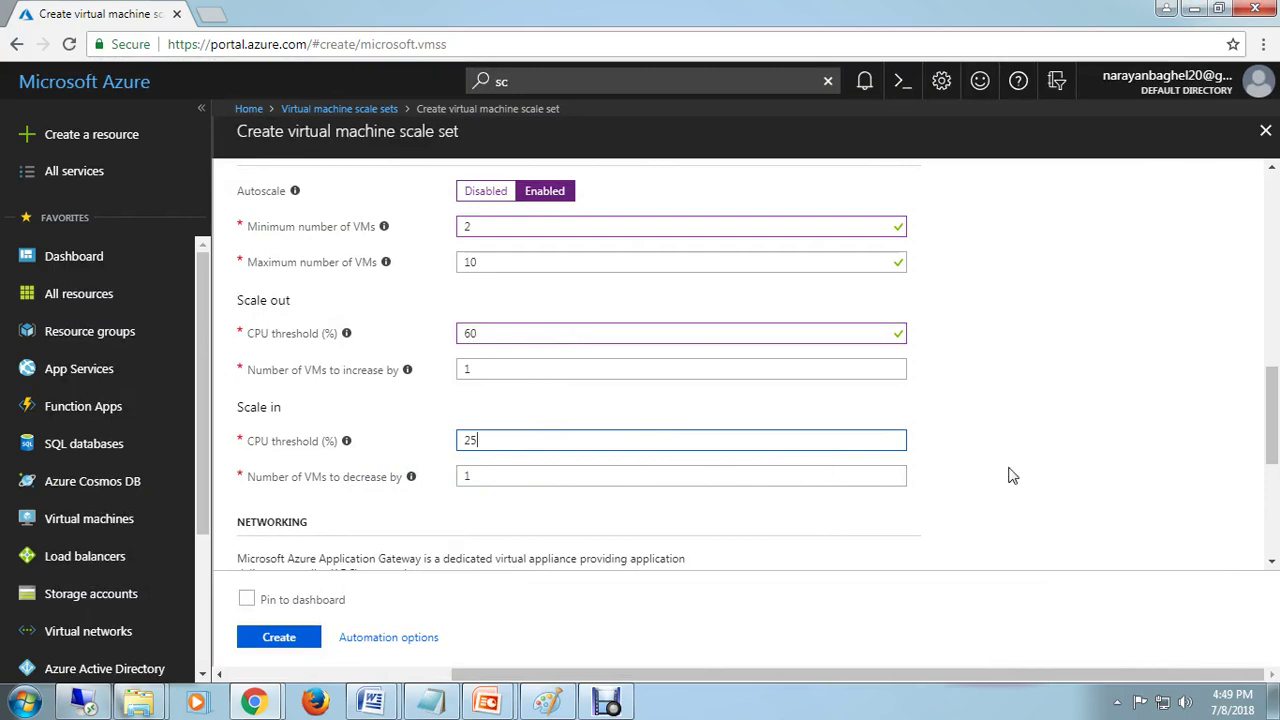
scroll(1008, 476, "down", 1)
left_click(1000, 425)
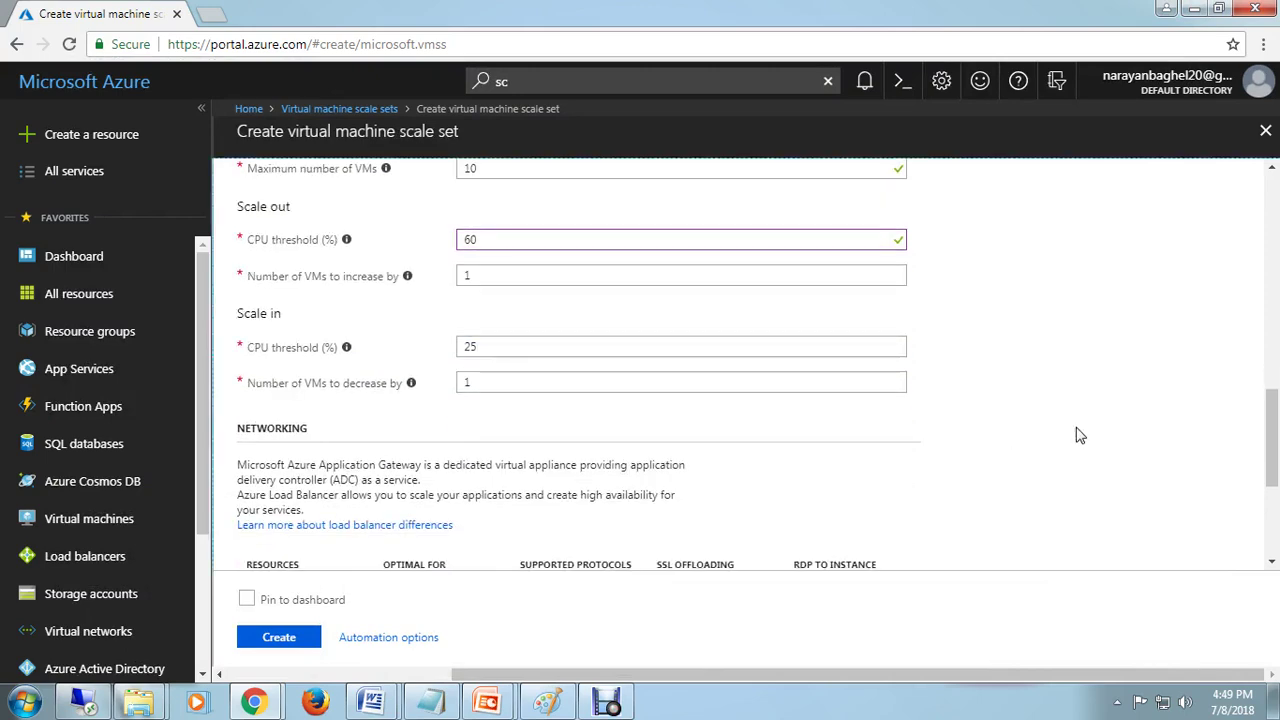
scroll(1072, 465, "up", 1)
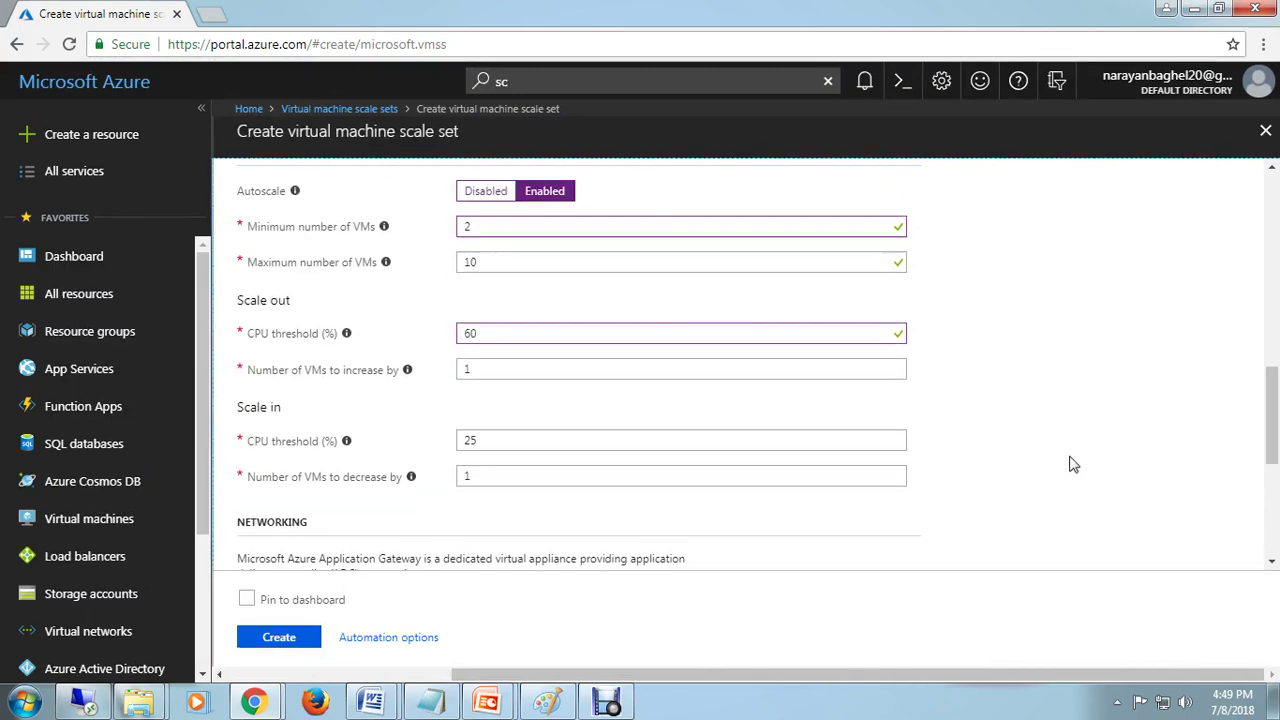
scroll(1072, 465, "down", 3)
scroll(1072, 465, "down", 1)
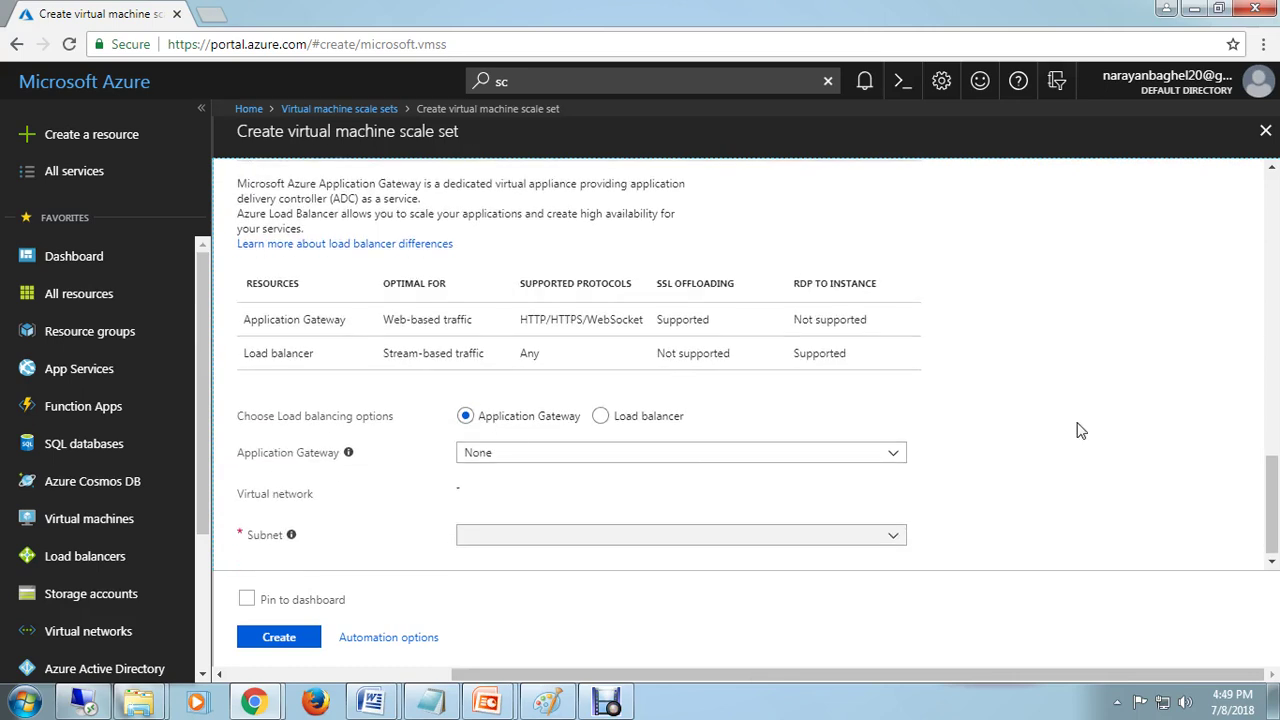
scroll(1080, 430, "down", 1)
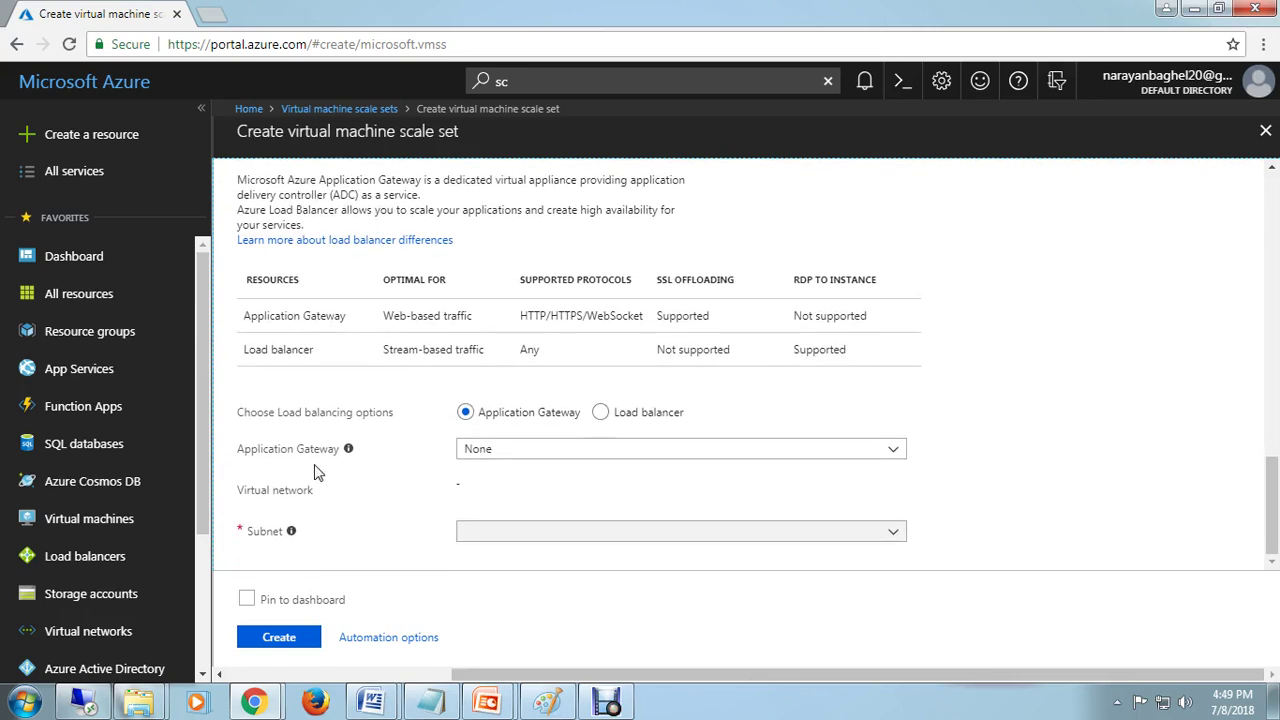
scroll(1146, 468, "up", 5)
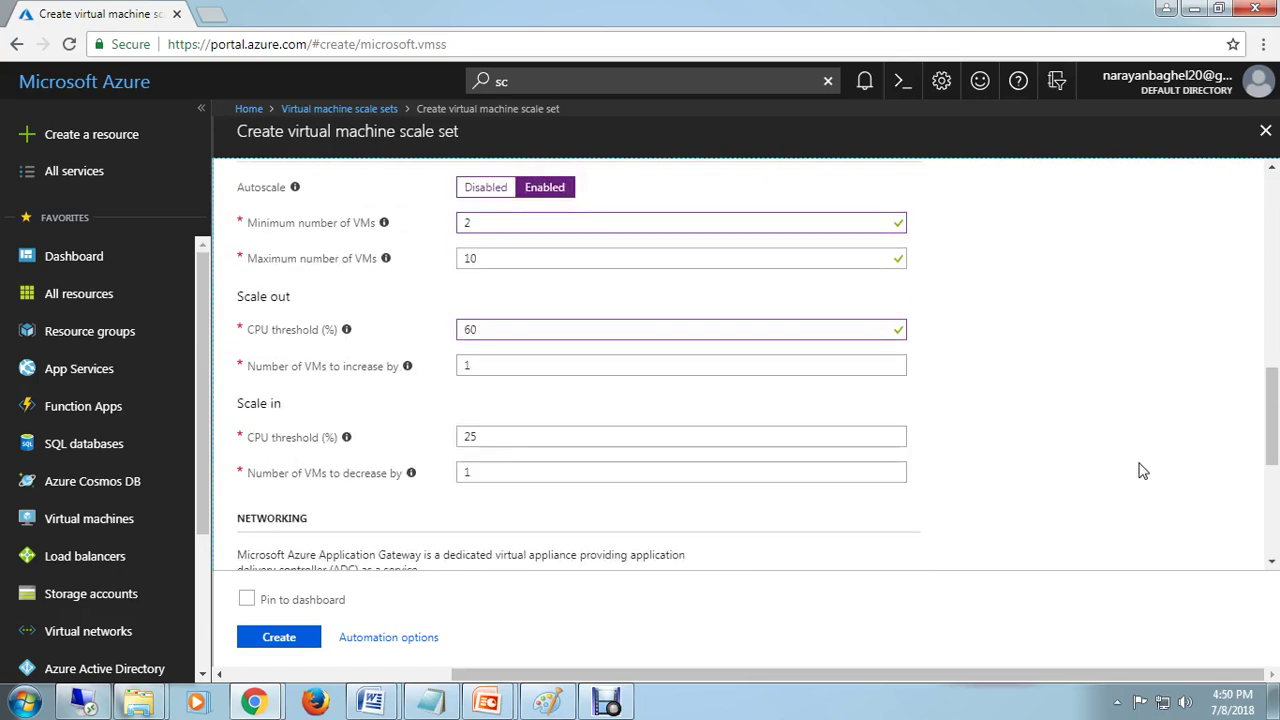
scroll(1133, 455, "up", 10)
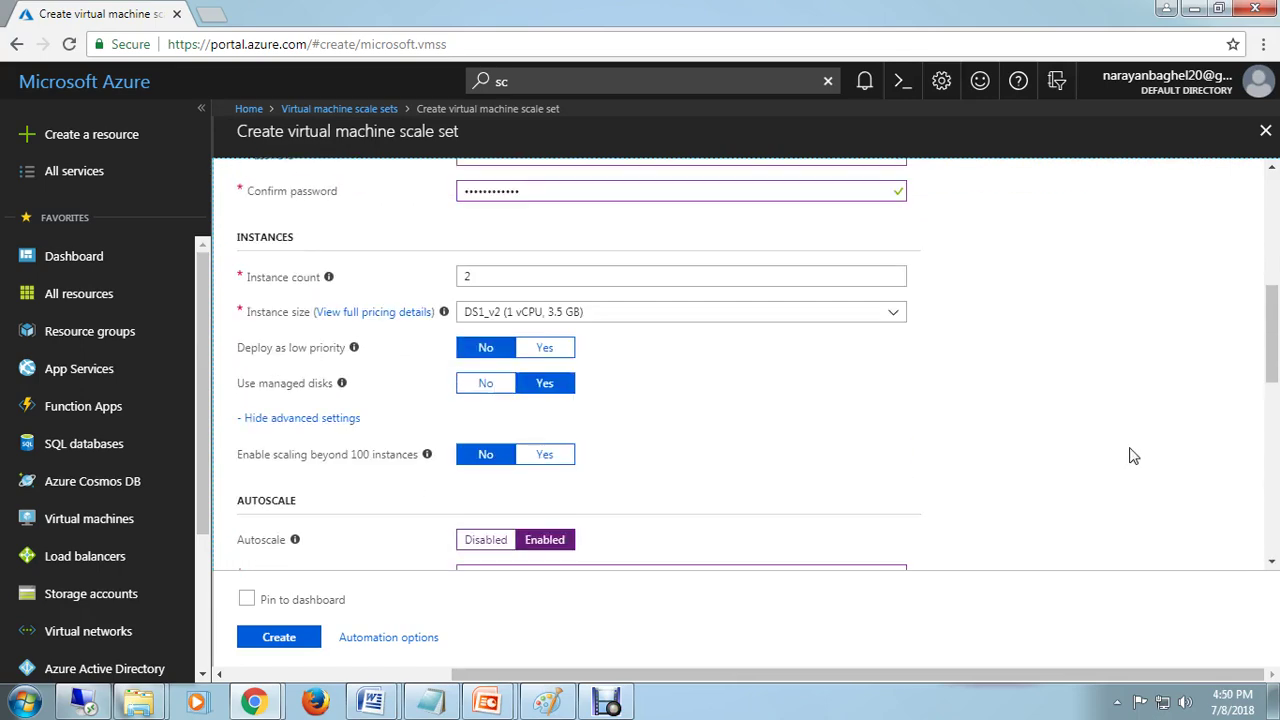
scroll(1131, 452, "down", 15)
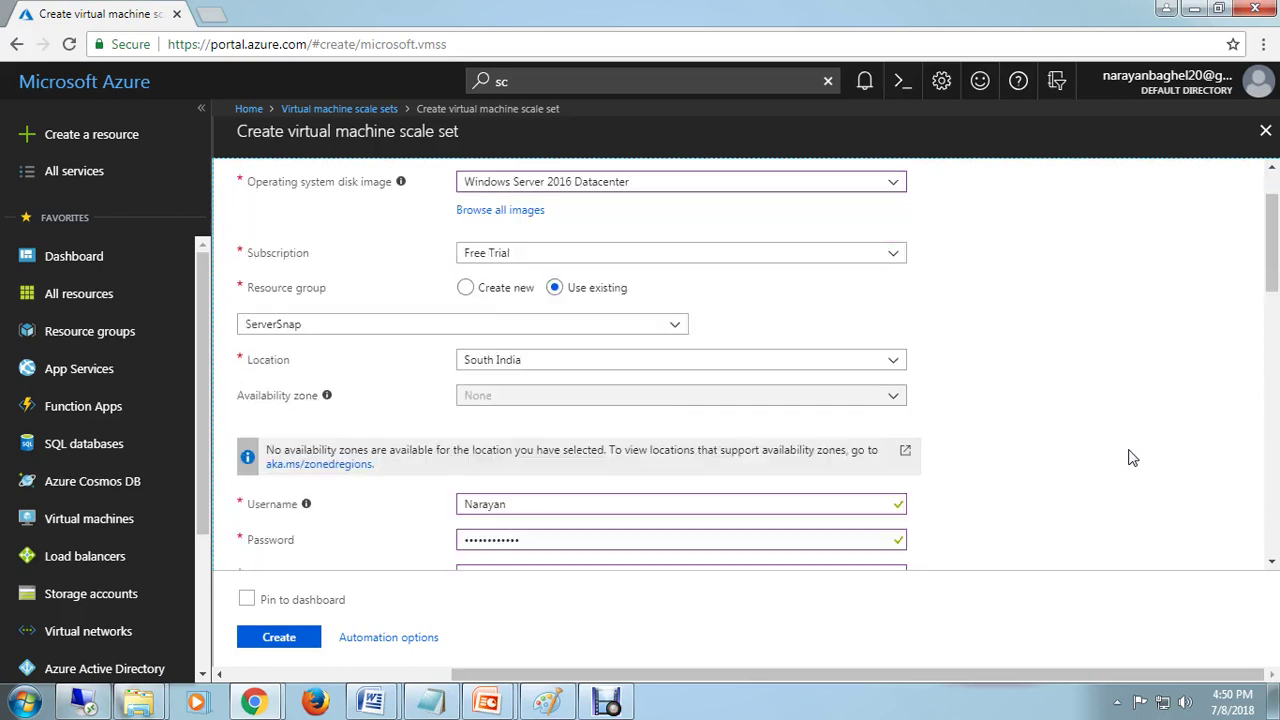
Step: Submit the scale set form and scroll through the reported validation errors
left_click(278, 645)
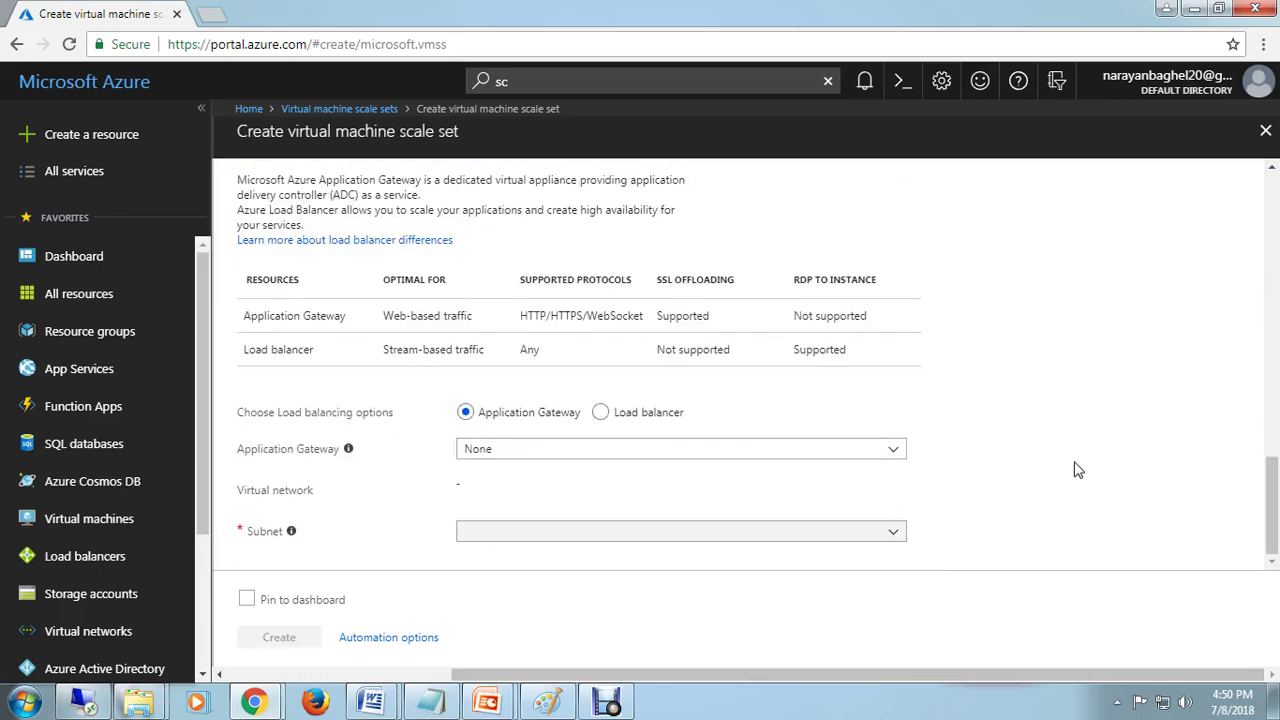
scroll(1078, 470, "up", 5)
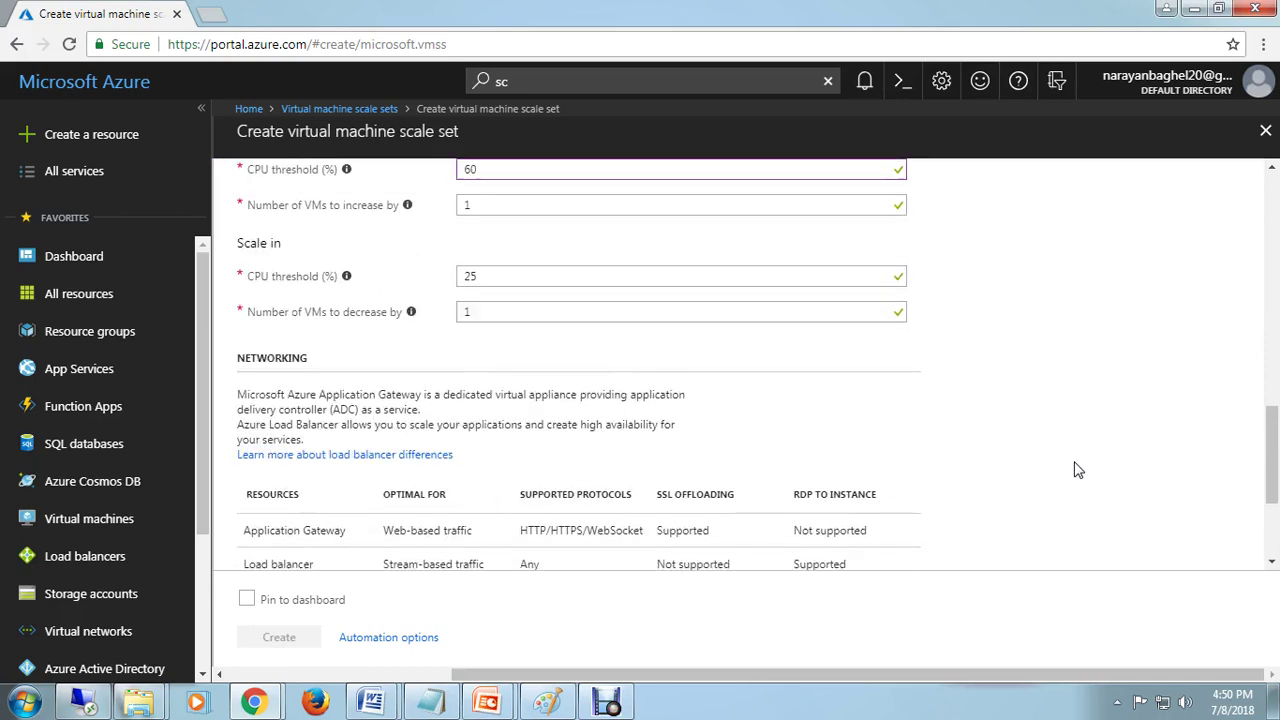
scroll(1078, 470, "up", 2)
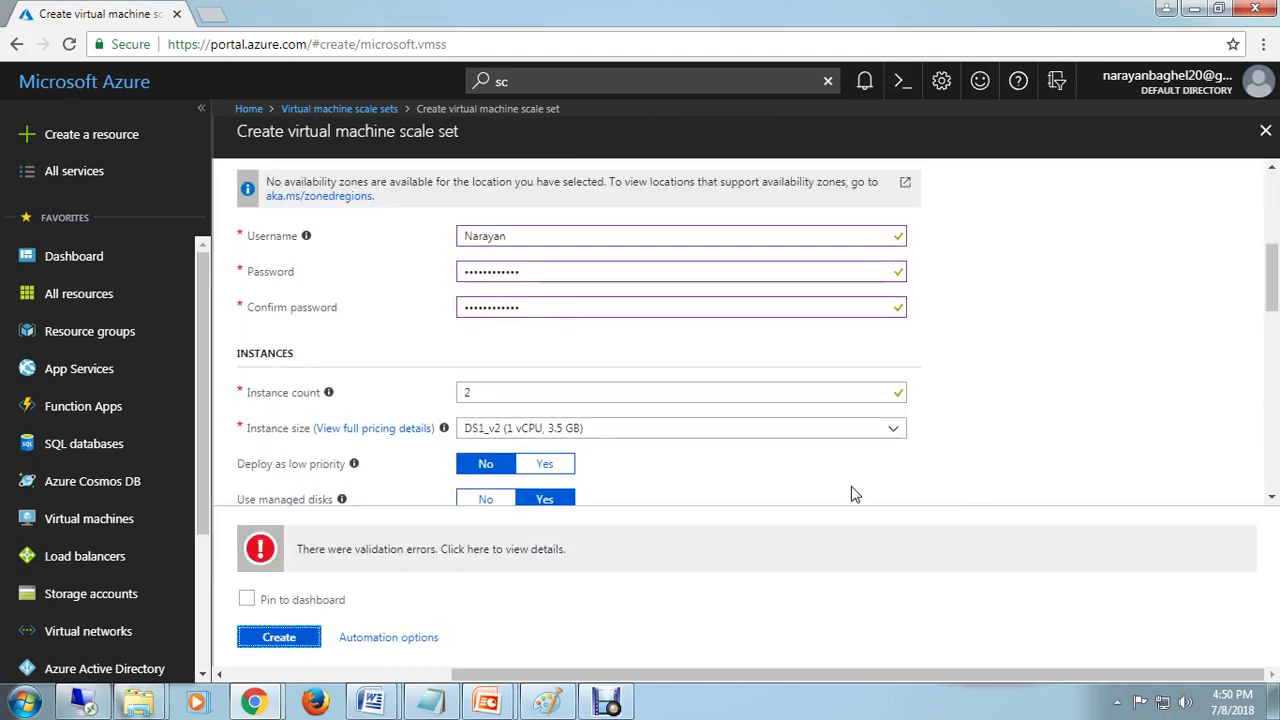
scroll(986, 435, "down", 6)
scroll(989, 436, "down", 4)
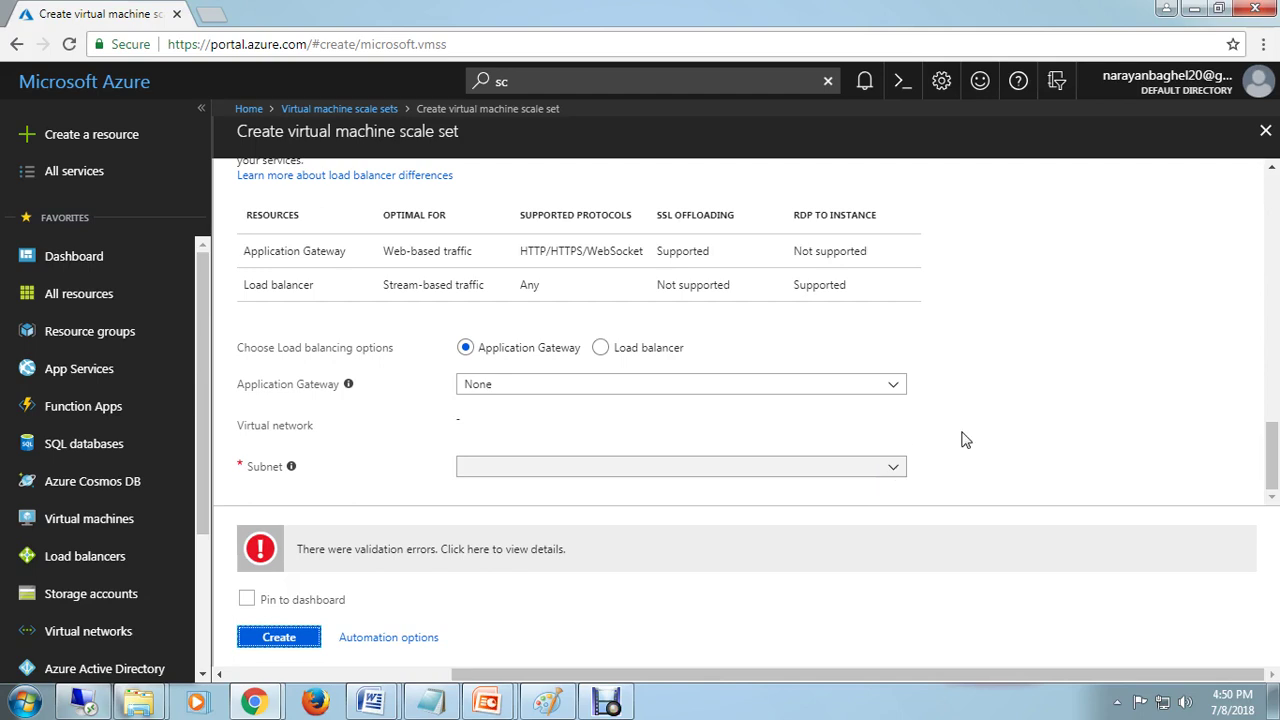
mouse_move(293, 474)
scroll(950, 465, "up", 5)
scroll(980, 452, "up", 6)
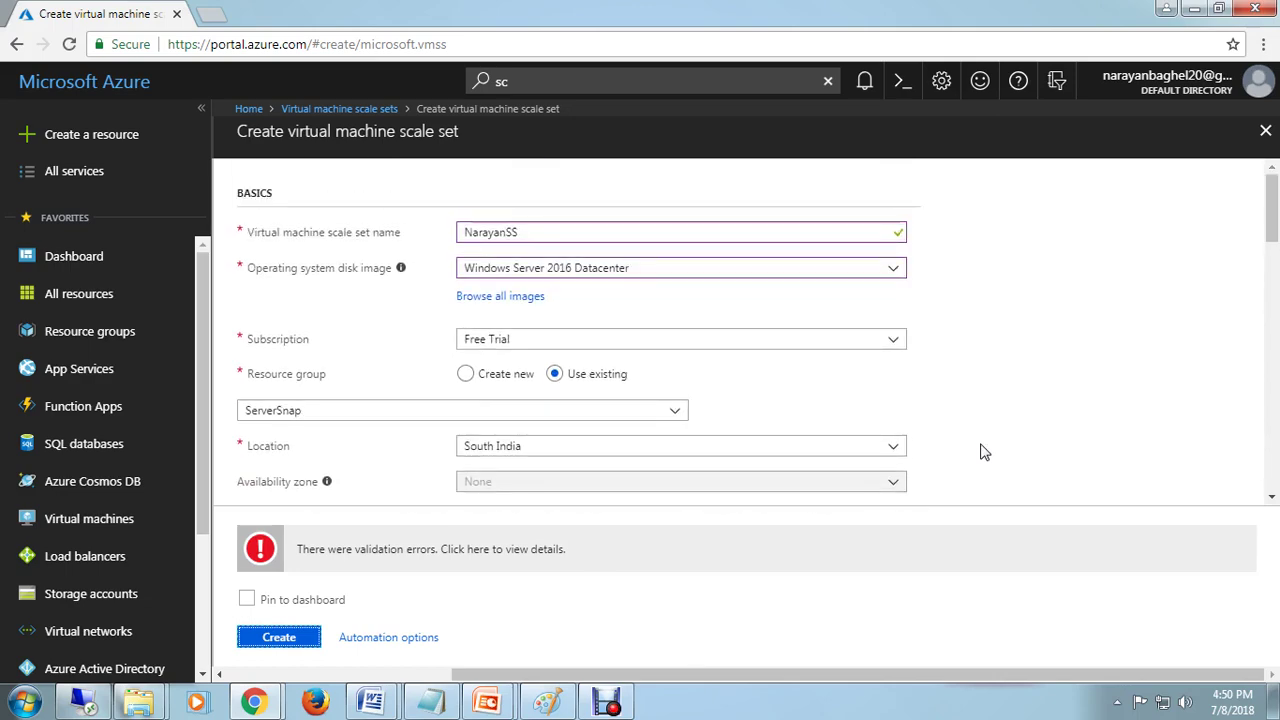
scroll(983, 452, "down", 10)
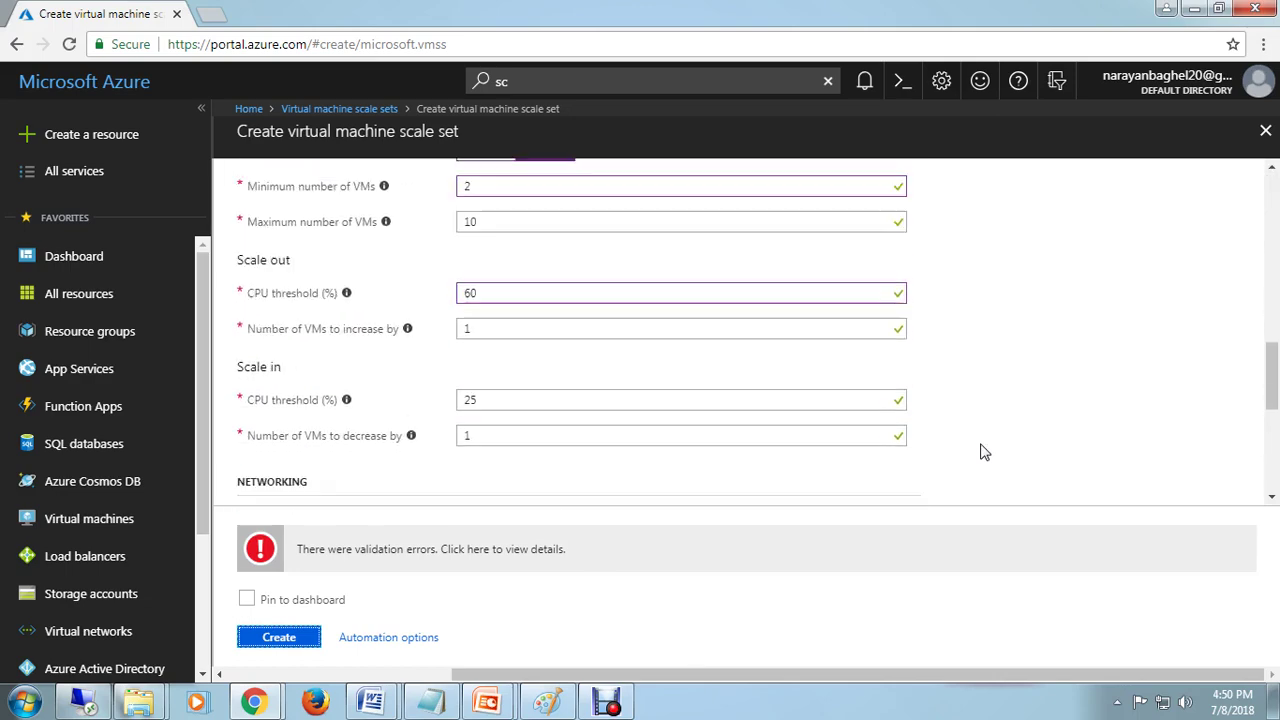
scroll(983, 452, "down", 2)
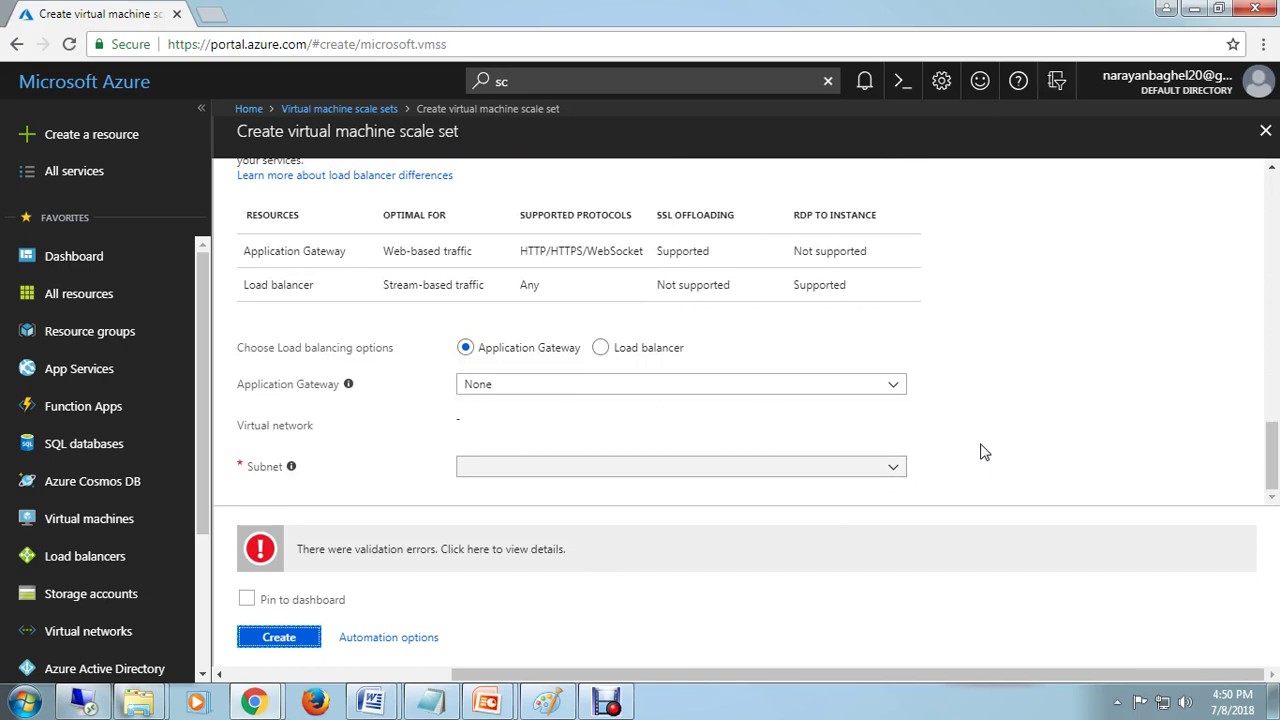
Step: Check the Application Gateway choices, leaving the gateway at None
left_click(904, 387)
left_click(735, 421)
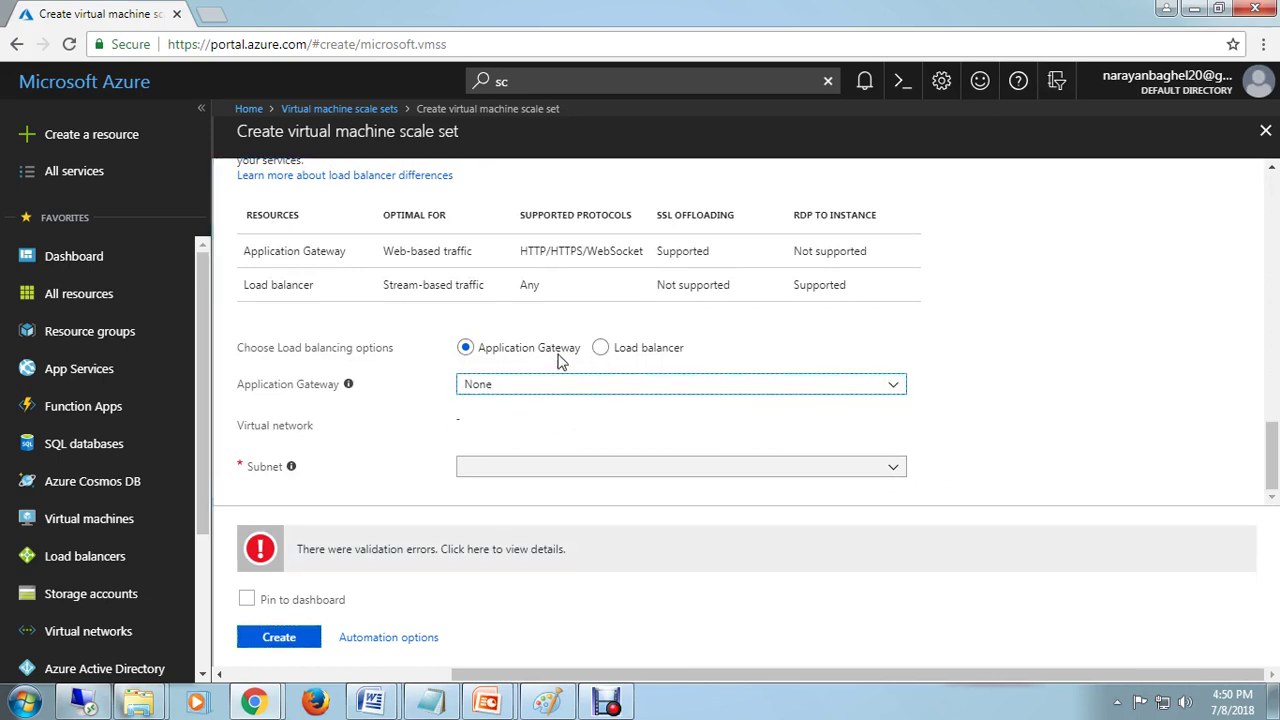
left_click(893, 390)
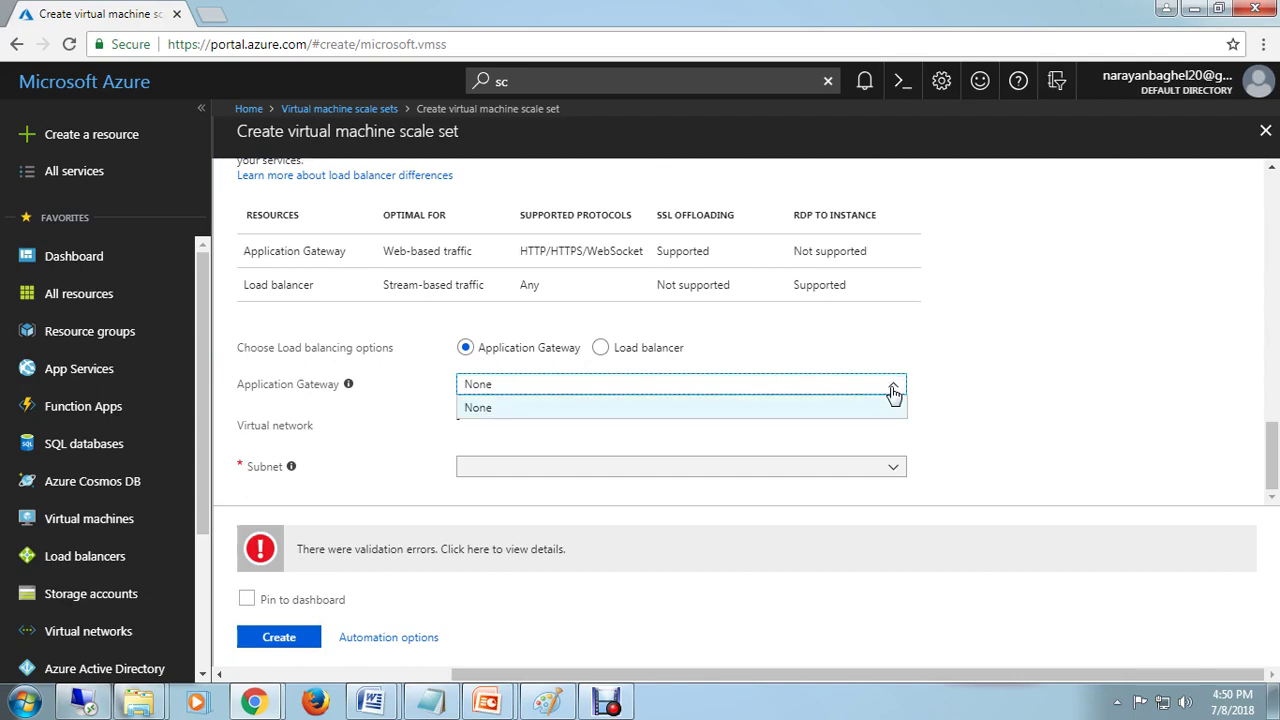
left_click(893, 390)
left_click(893, 390)
left_click(893, 390)
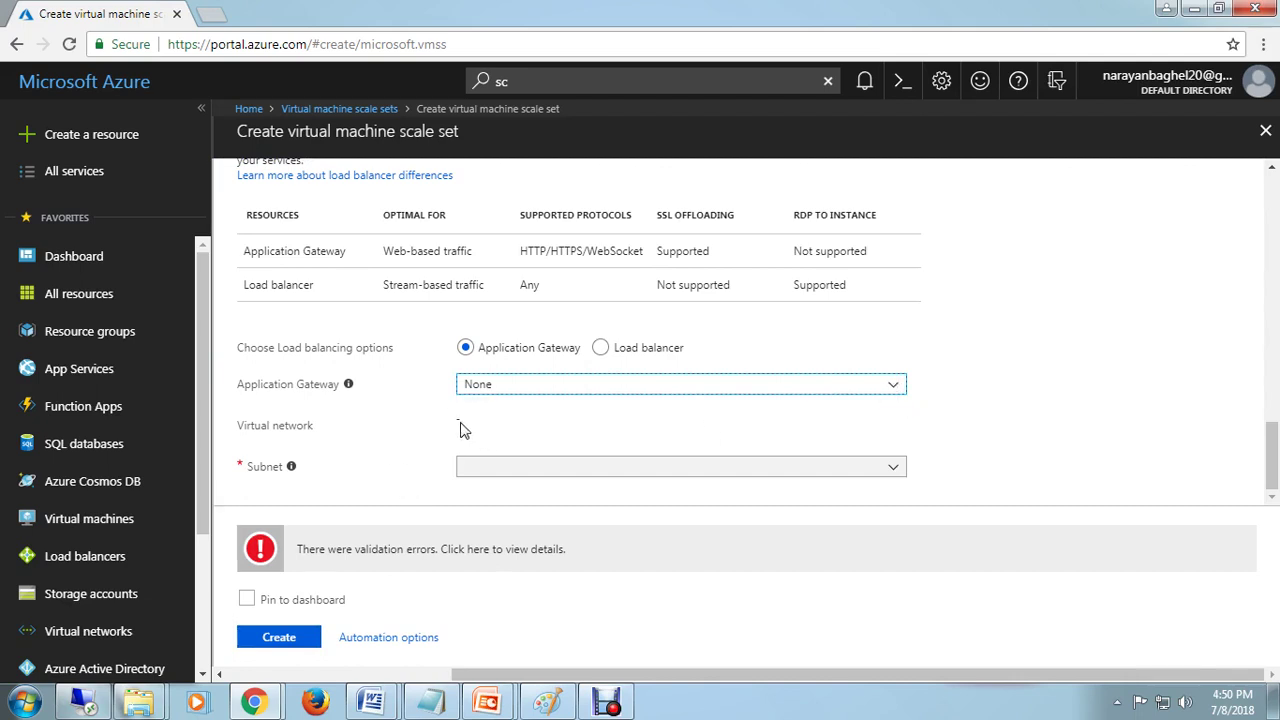
Step: Switch to Load balancer, name the public IP, set domain label southindiabangalore, and resubmit
left_click(600, 349)
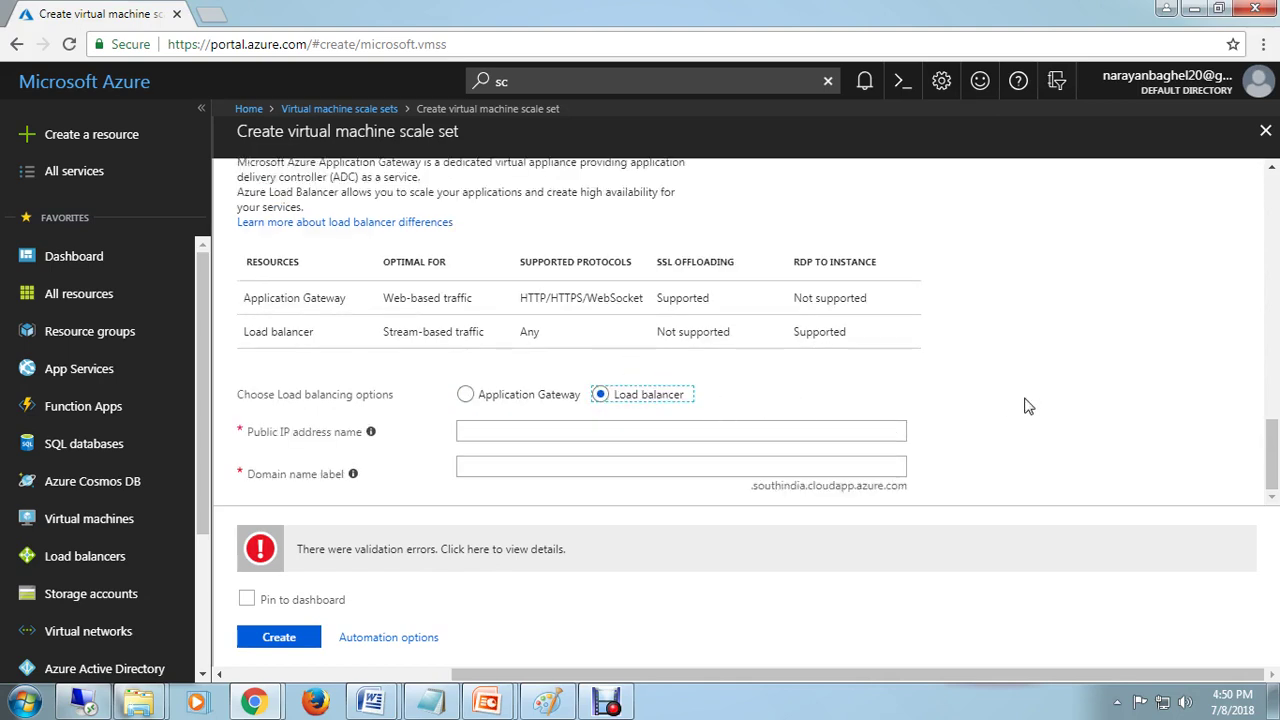
left_click(476, 429)
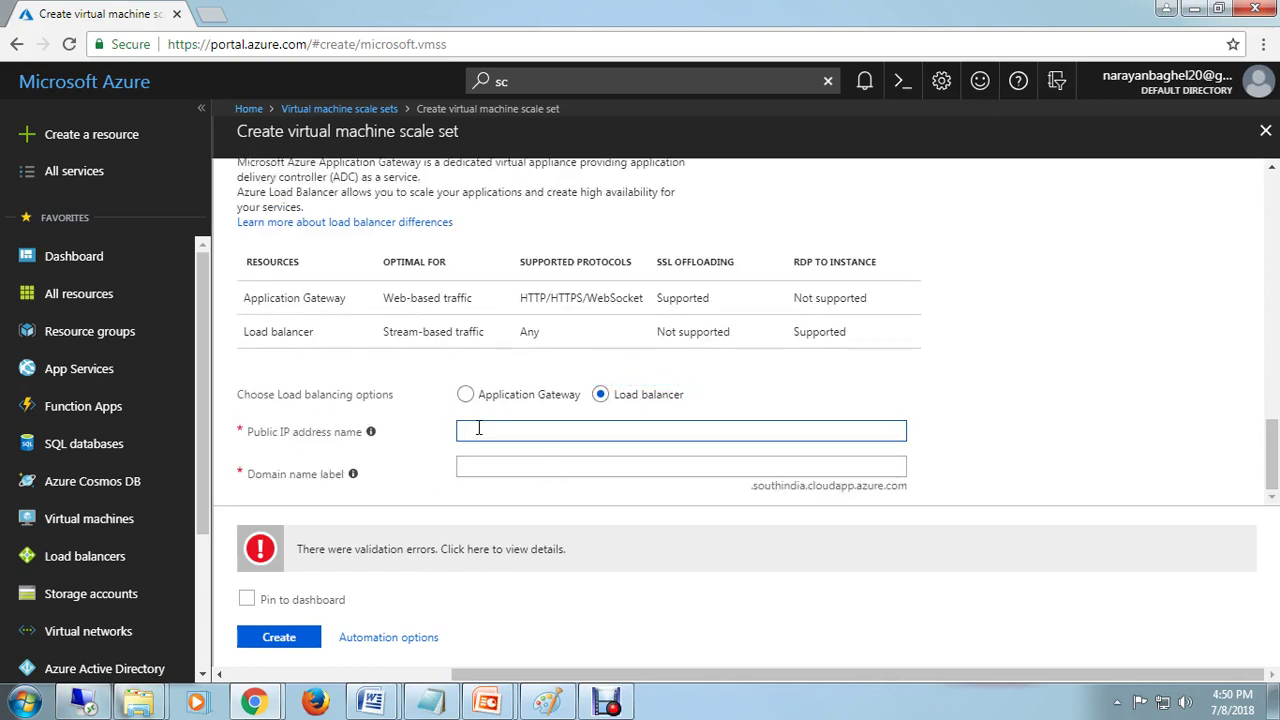
type("NarayanSS")
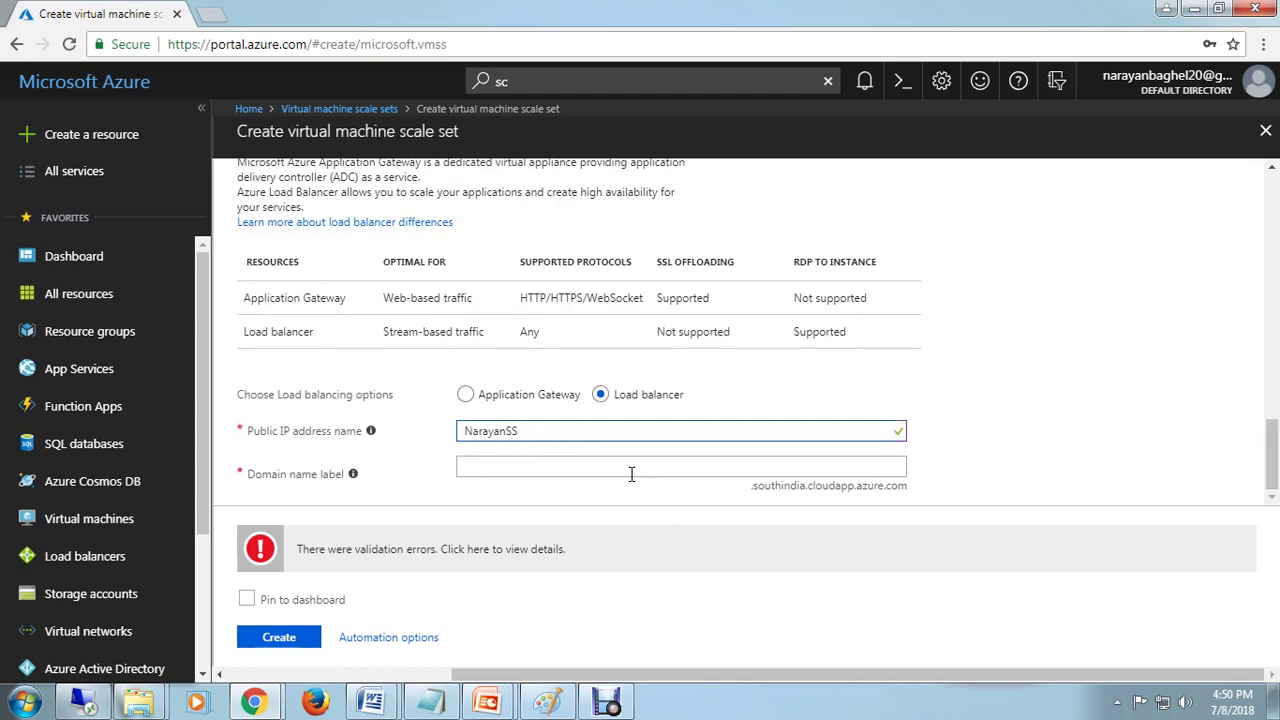
left_click(631, 470)
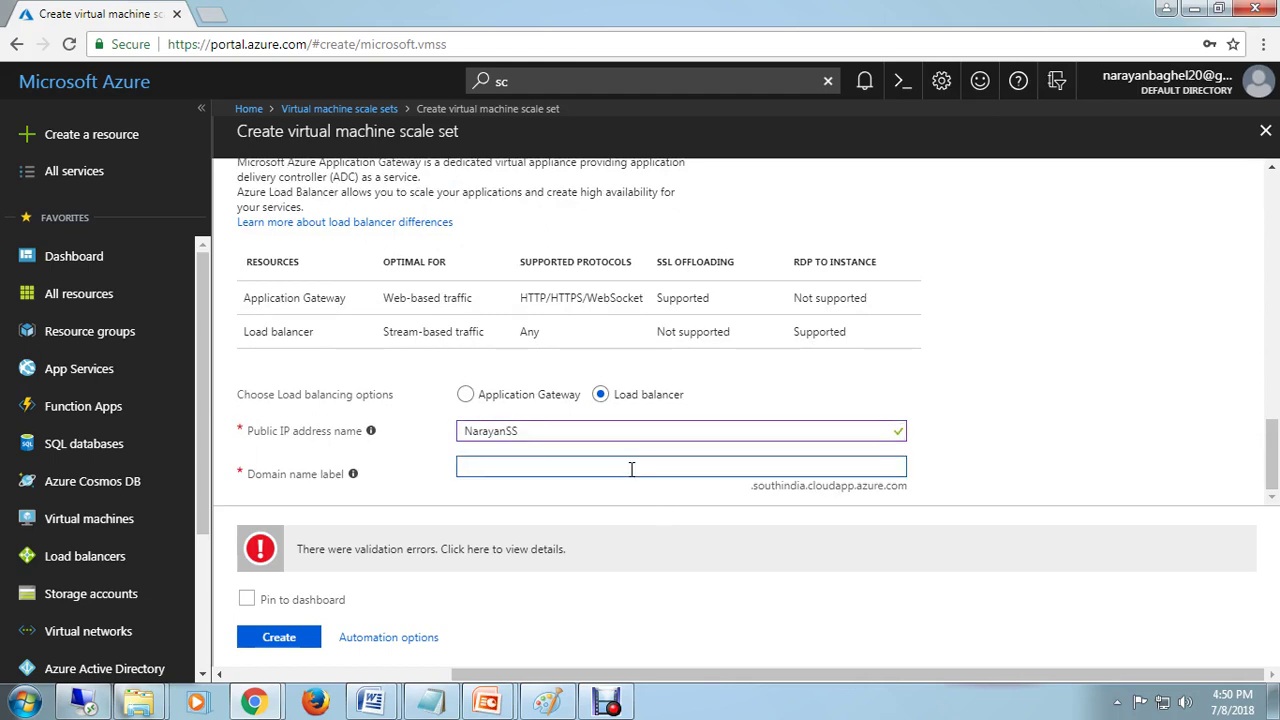
type("Narayans")
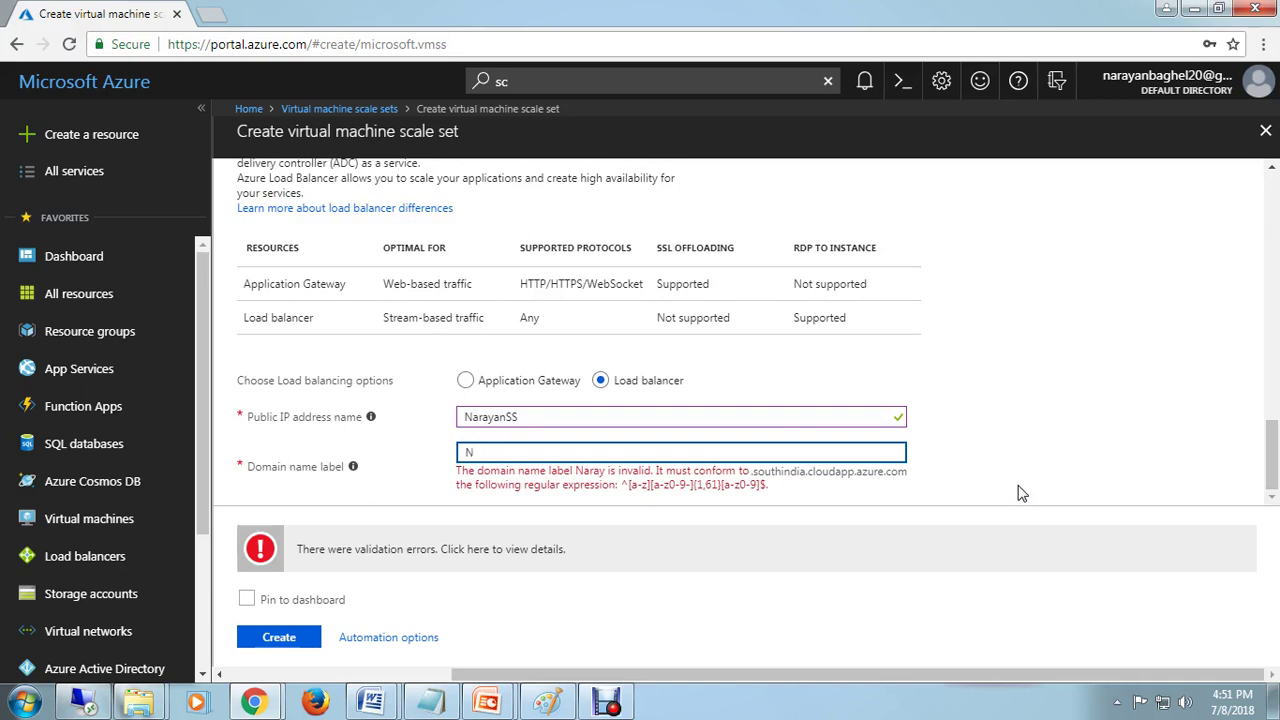
type("south")
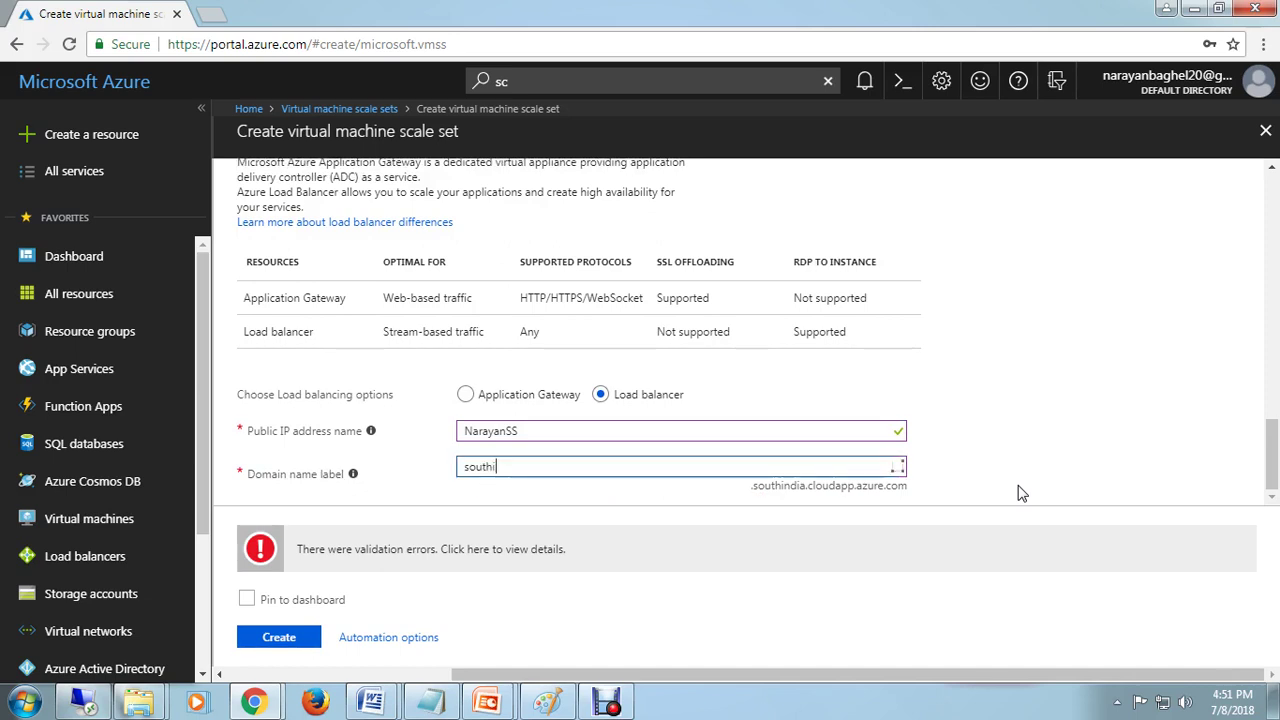
type("indiabangalore")
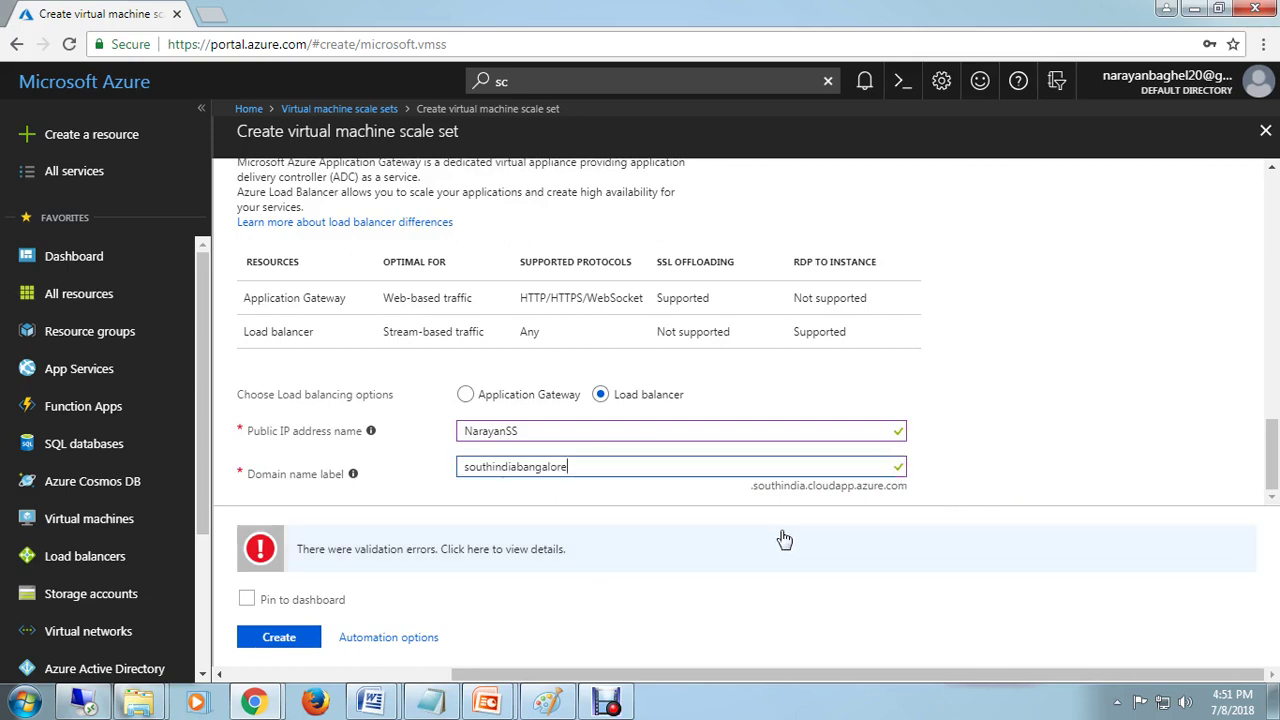
left_click(285, 641)
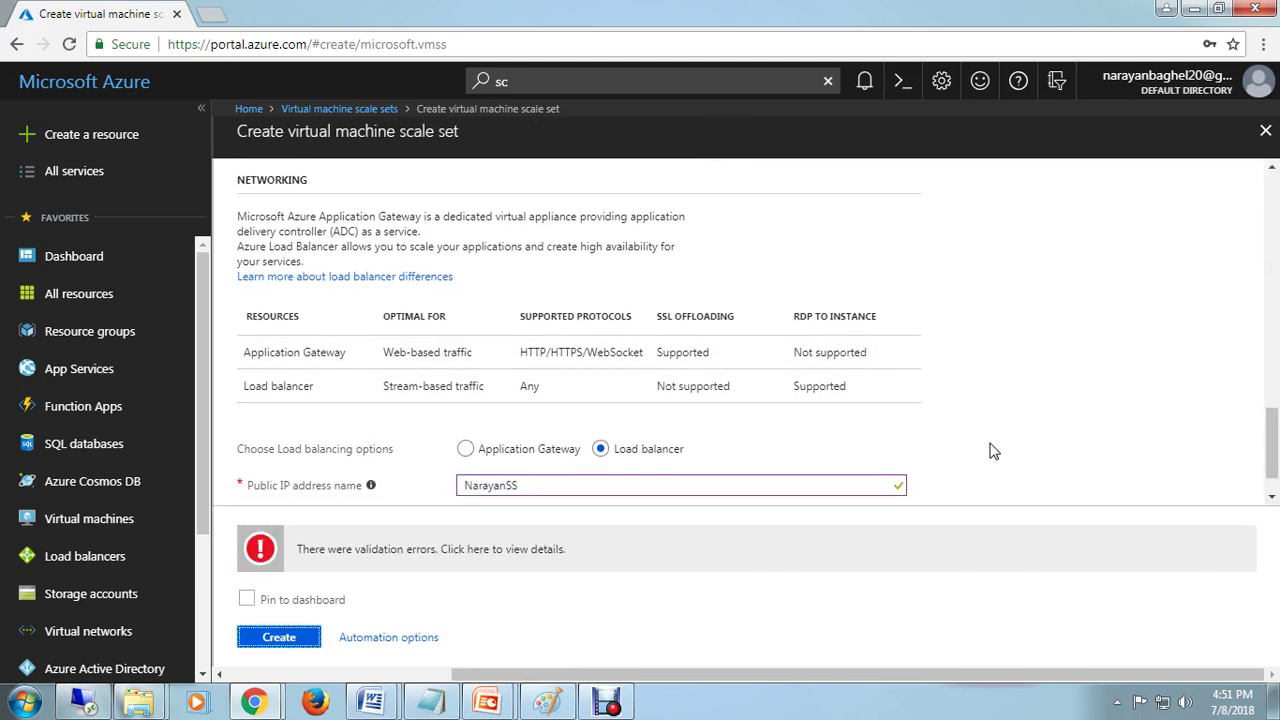
scroll(991, 448, "down", 1)
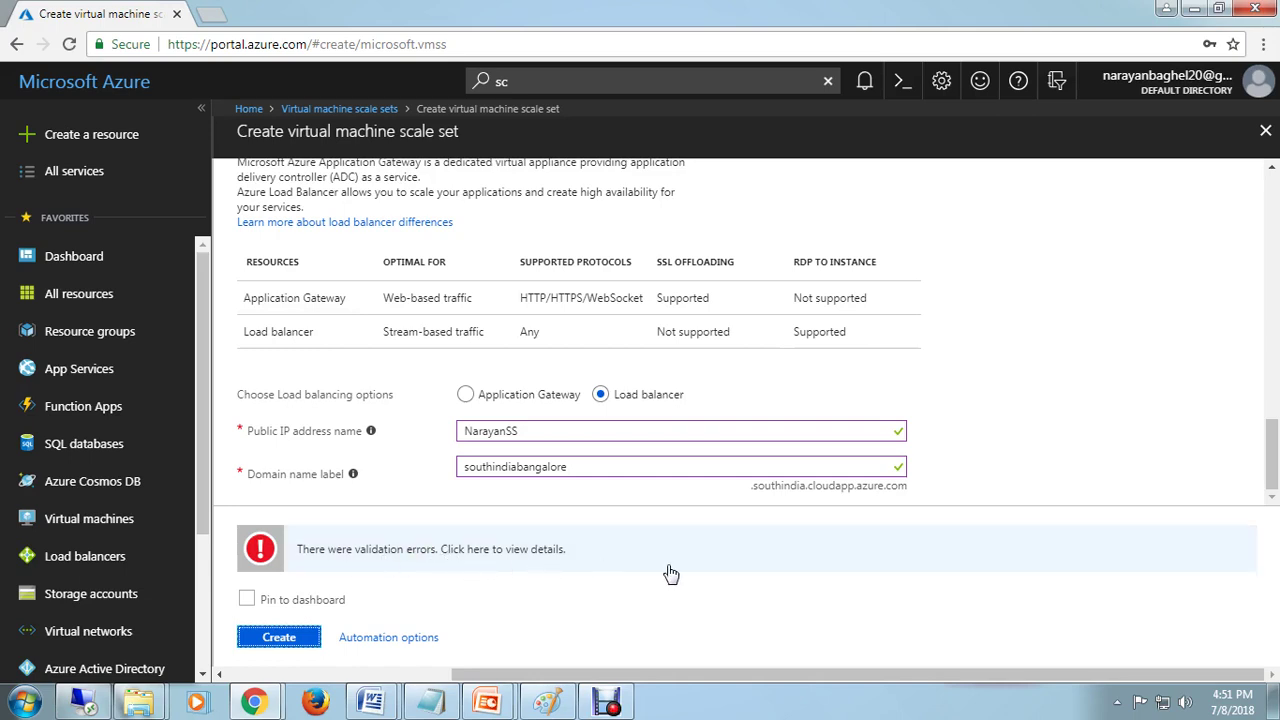
left_click(268, 557)
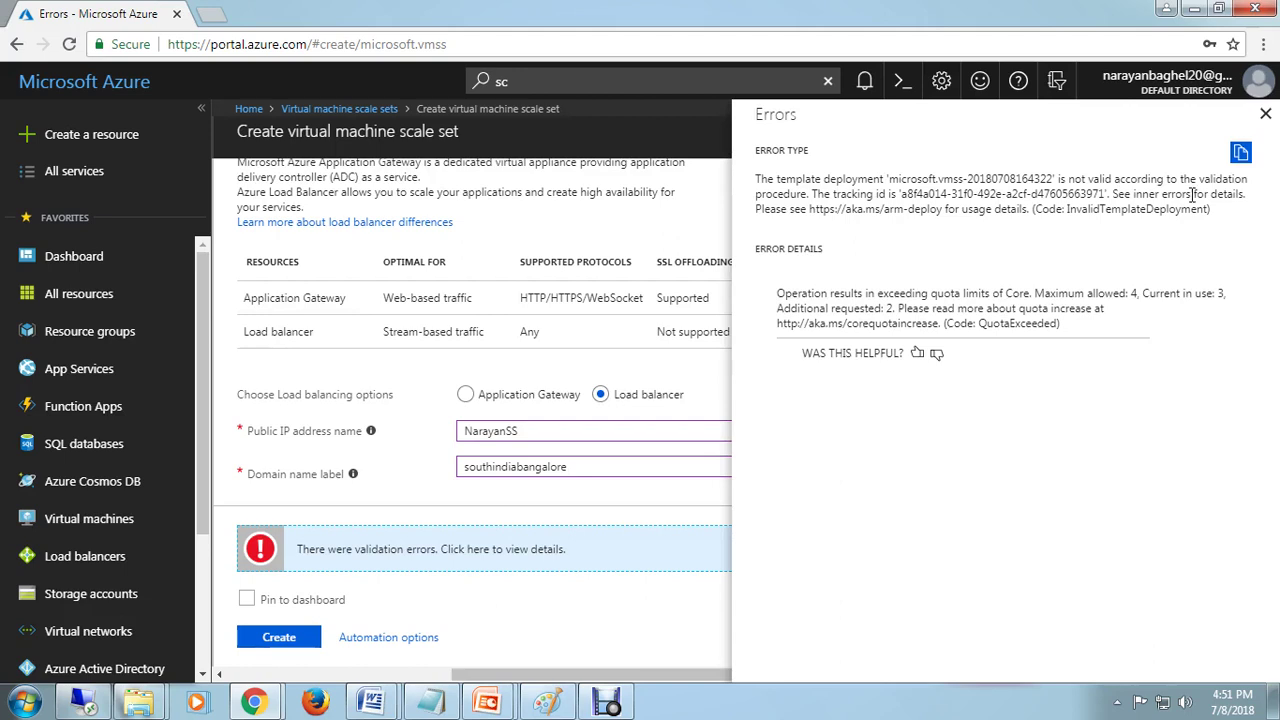
left_click(1266, 114)
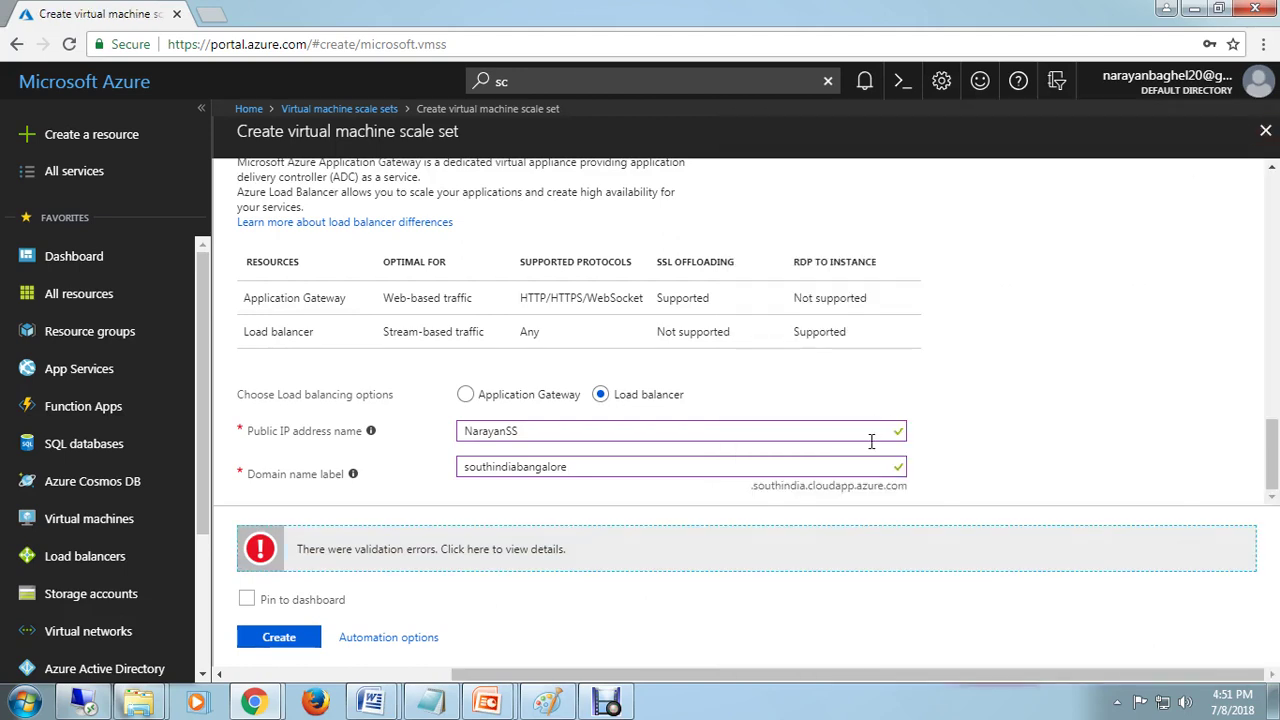
scroll(872, 441, "up", 6)
scroll(872, 441, "up", 10)
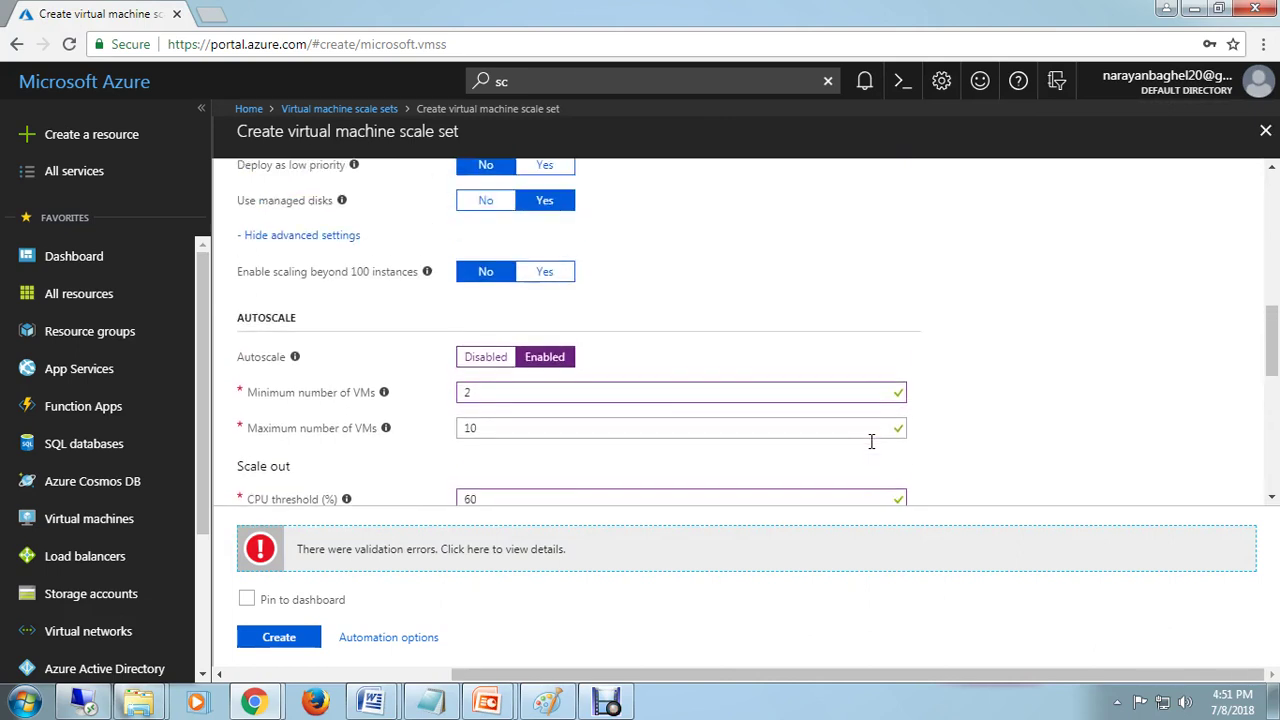
scroll(872, 441, "up", 1)
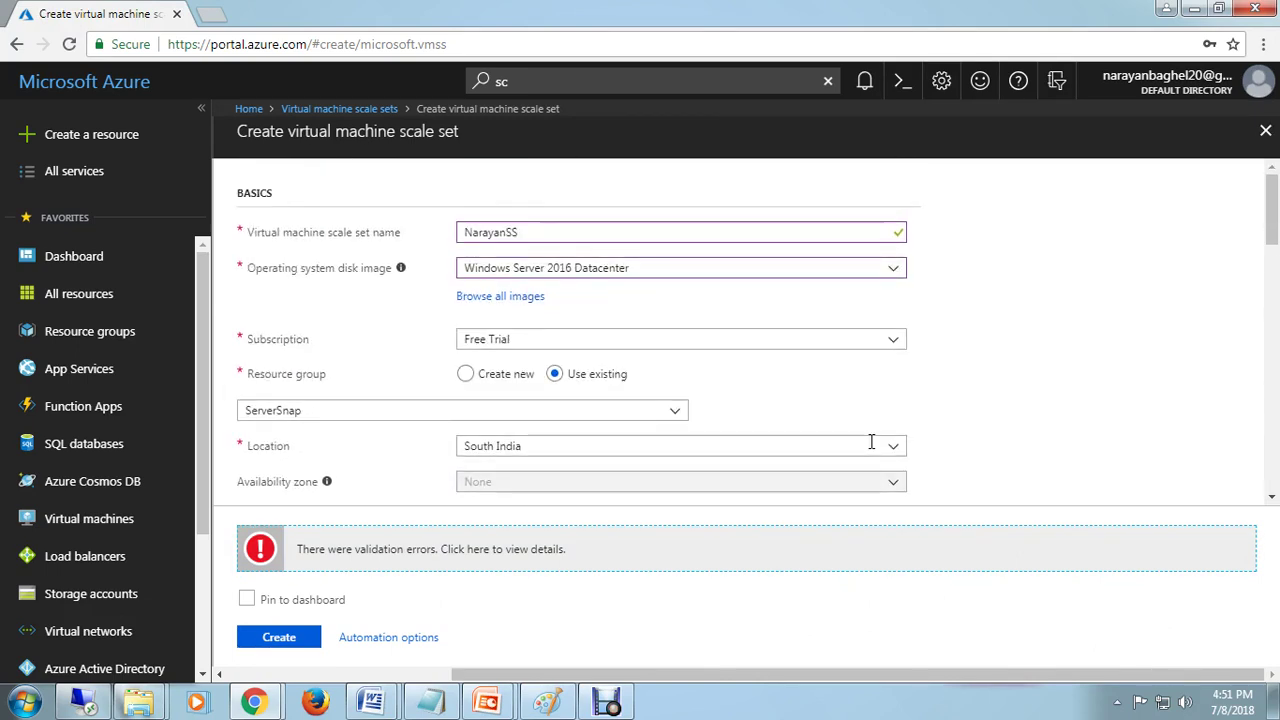
scroll(872, 441, "down", 4)
scroll(872, 441, "down", 4)
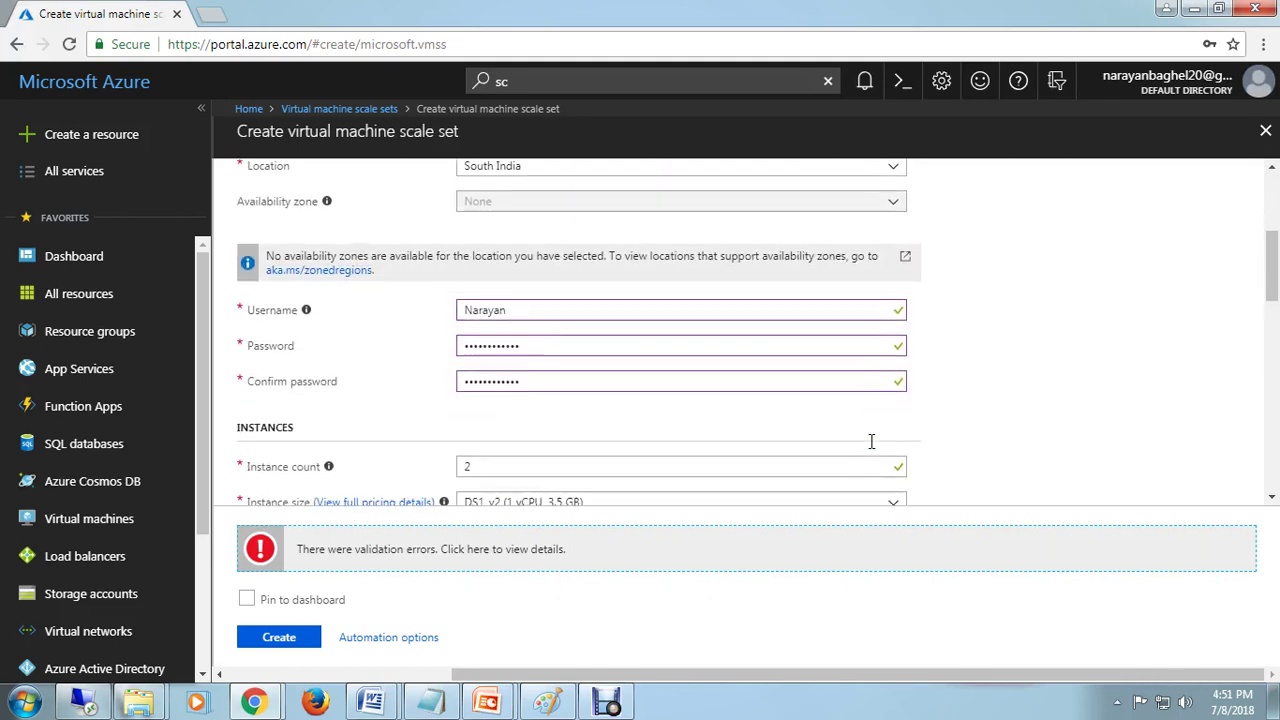
scroll(872, 441, "down", 2)
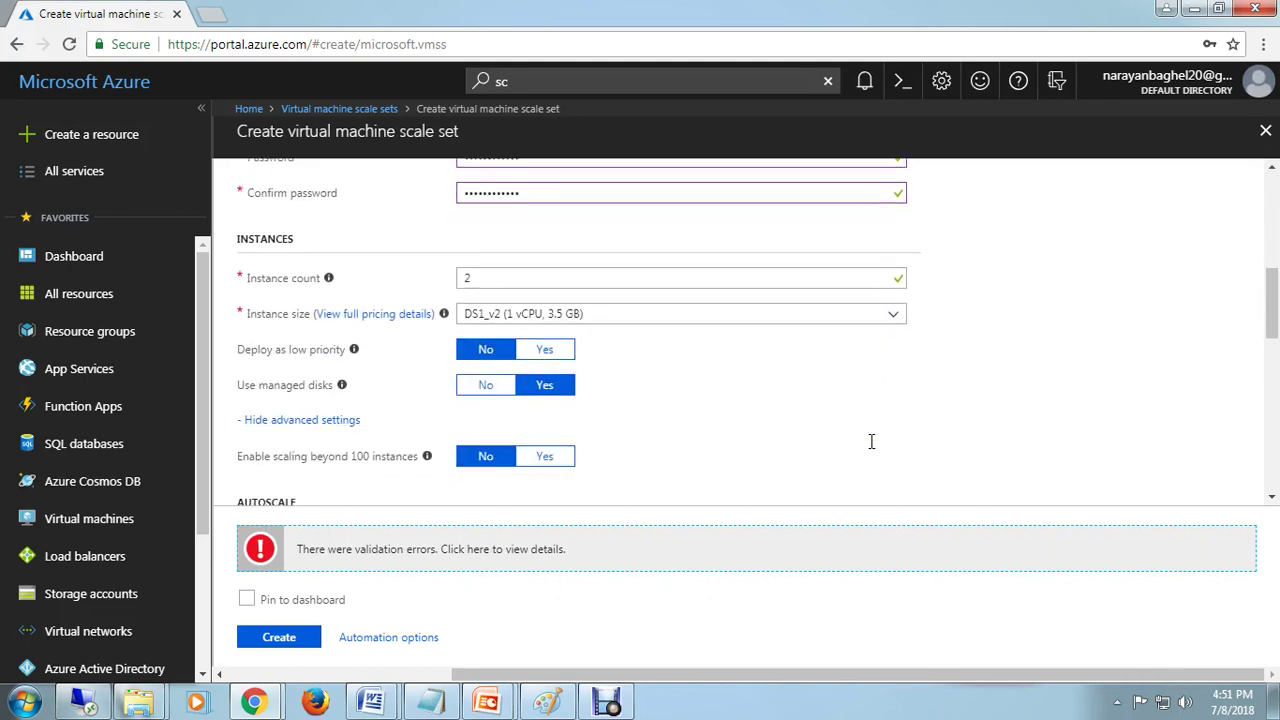
scroll(872, 441, "down", 6)
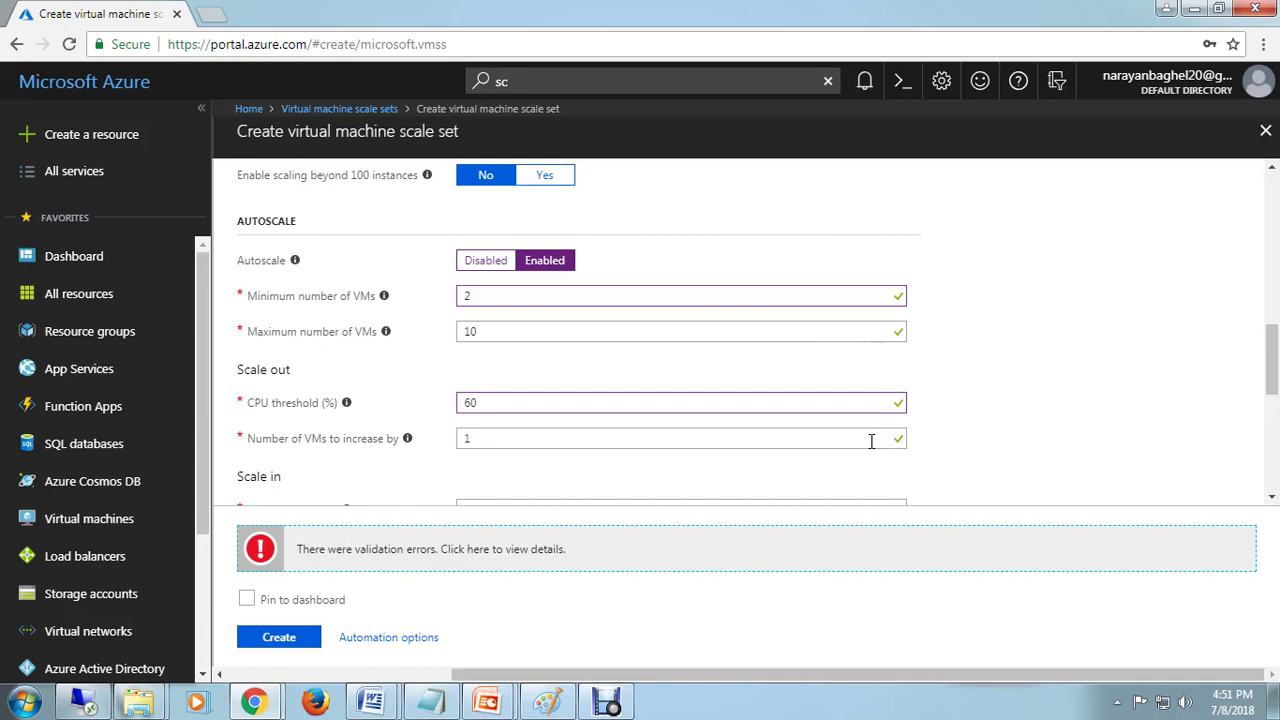
scroll(872, 441, "down", 12)
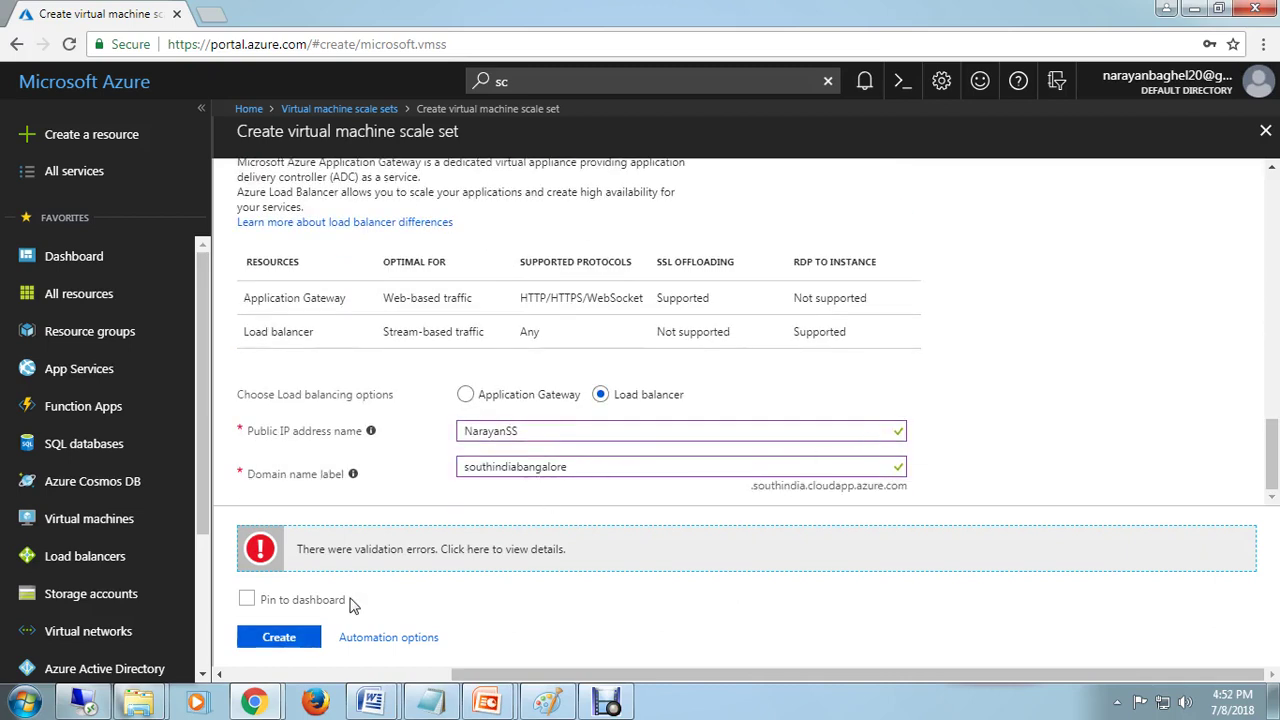
Step: Resubmit the scale set for creation and keep autoscale turned on
left_click(284, 642)
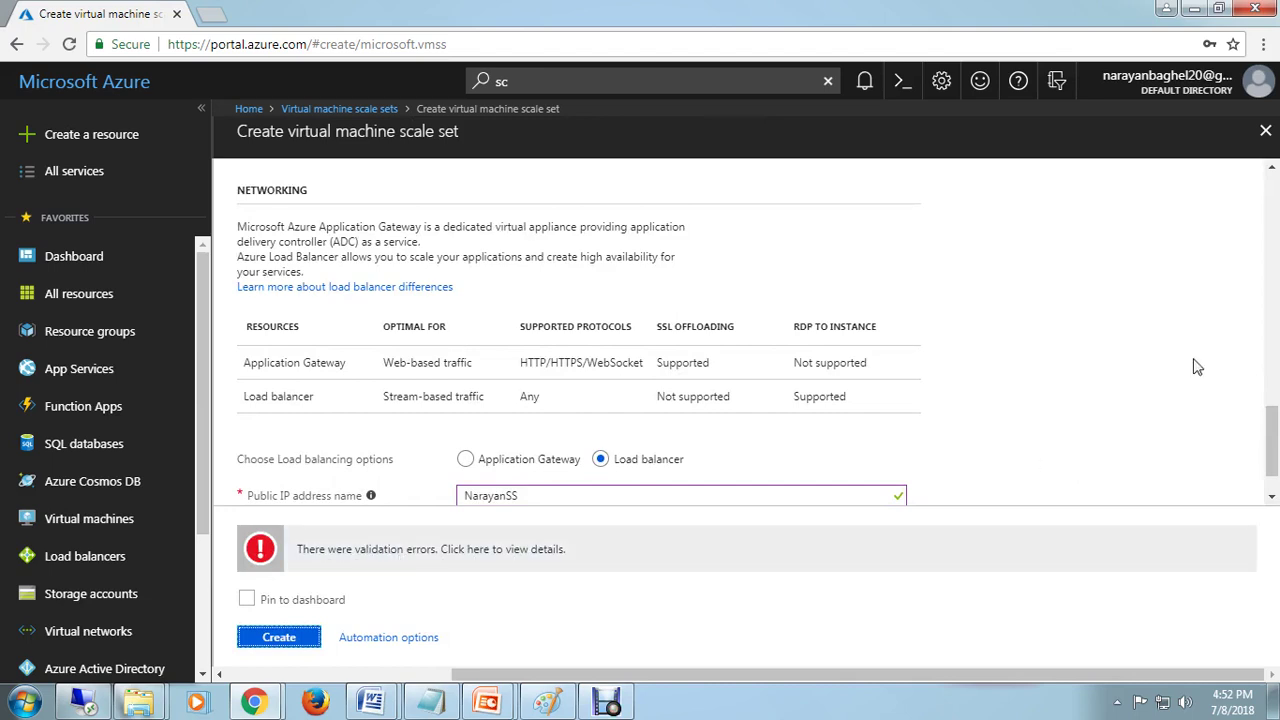
scroll(1186, 387, "down", 1)
scroll(1017, 437, "up", 3)
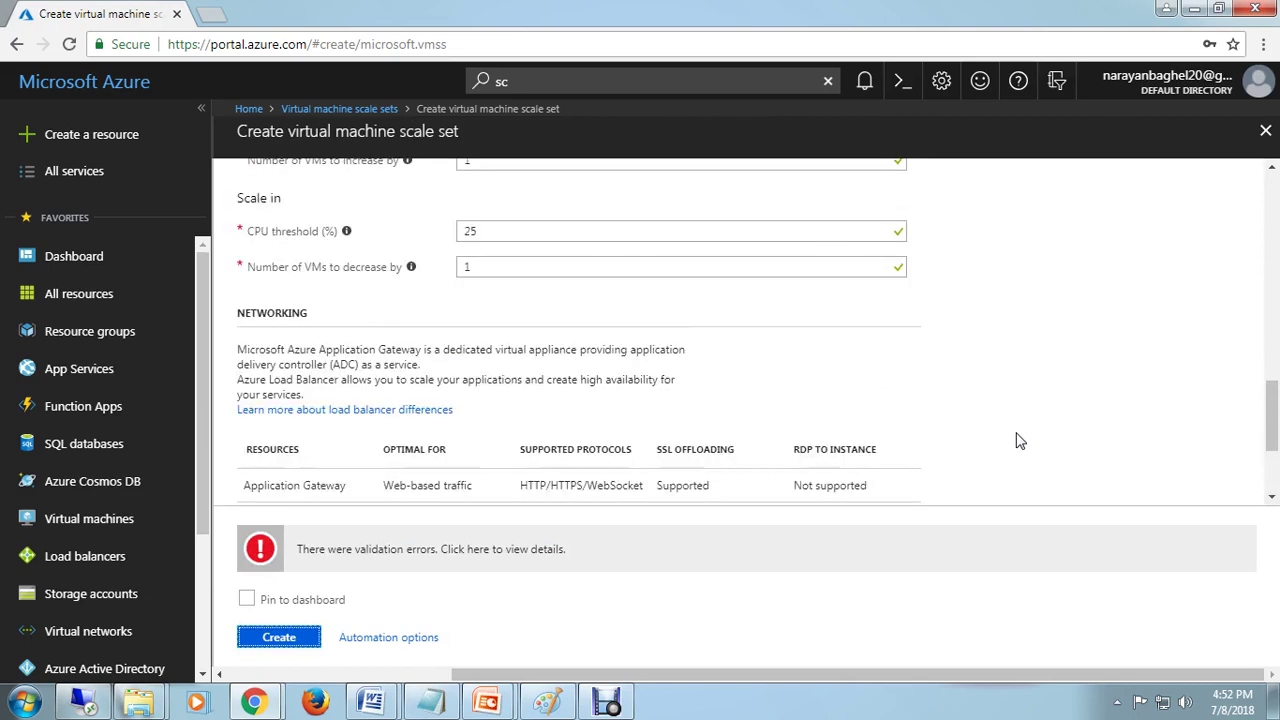
scroll(980, 408, "up", 5)
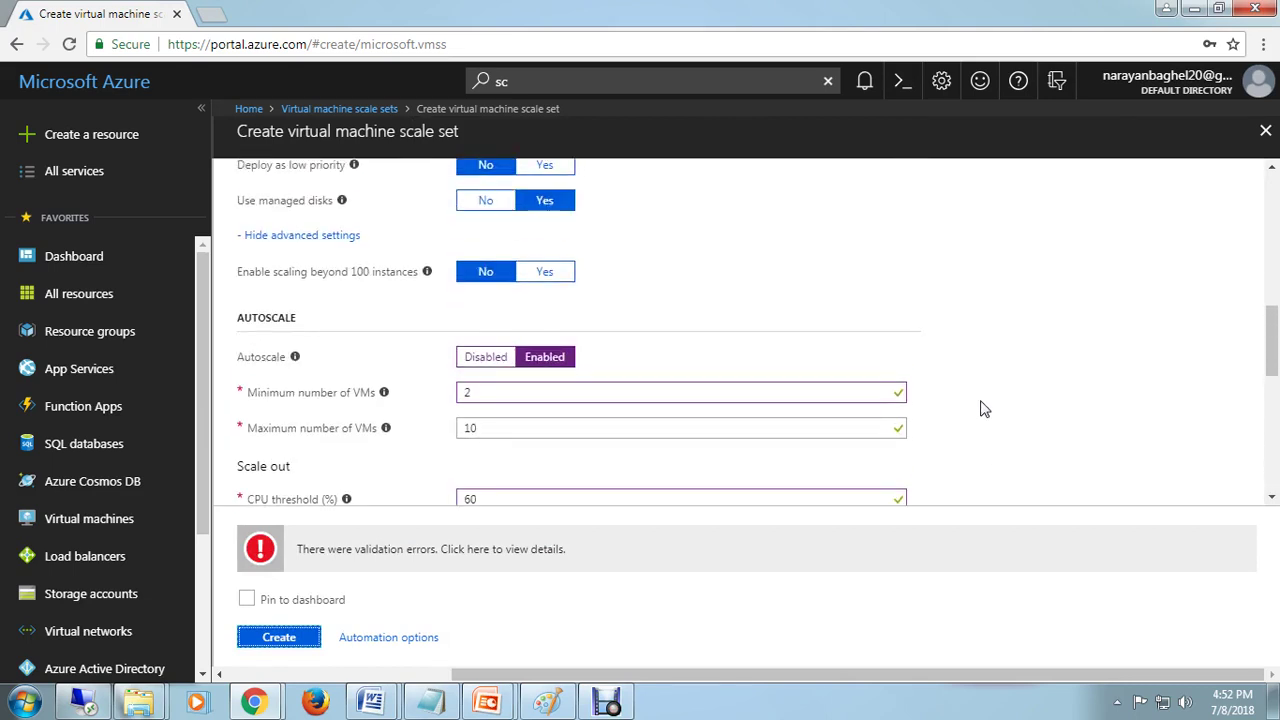
scroll(980, 408, "up", 1)
left_click(556, 456)
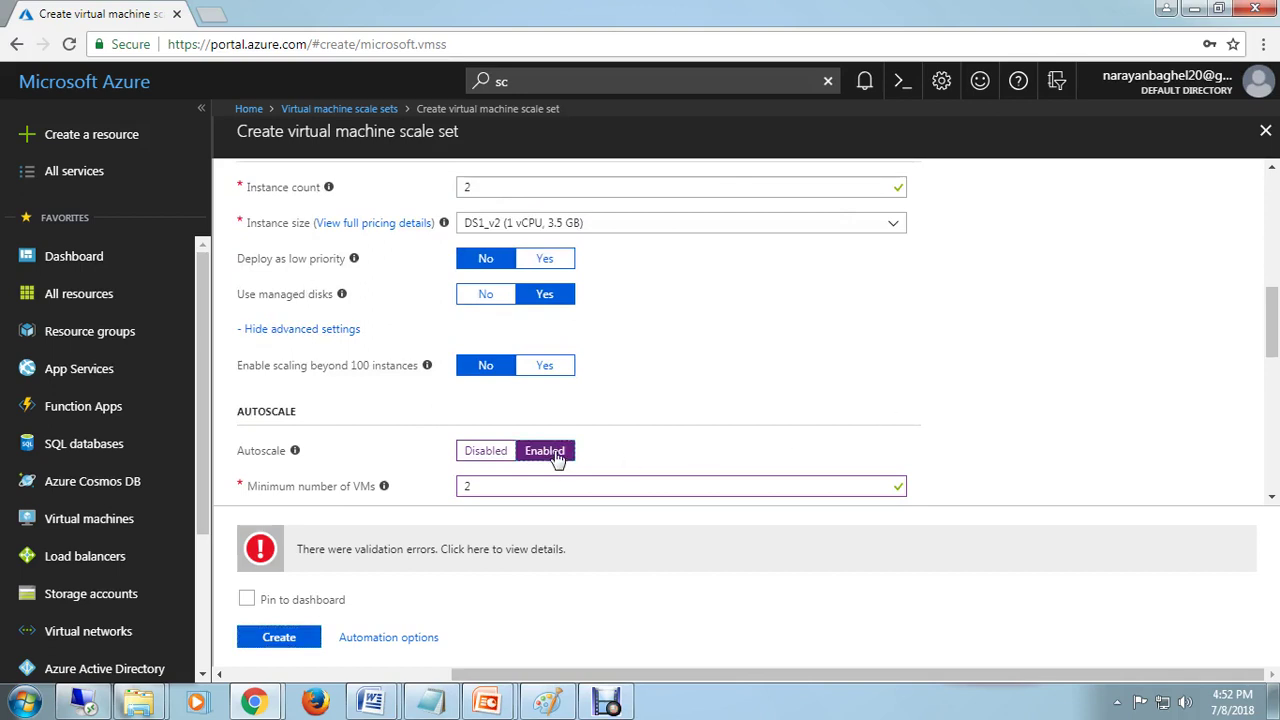
Step: Replace the administrator password and type the matching value in Confirm password
scroll(603, 451, "up", 3)
scroll(857, 380, "up", 2)
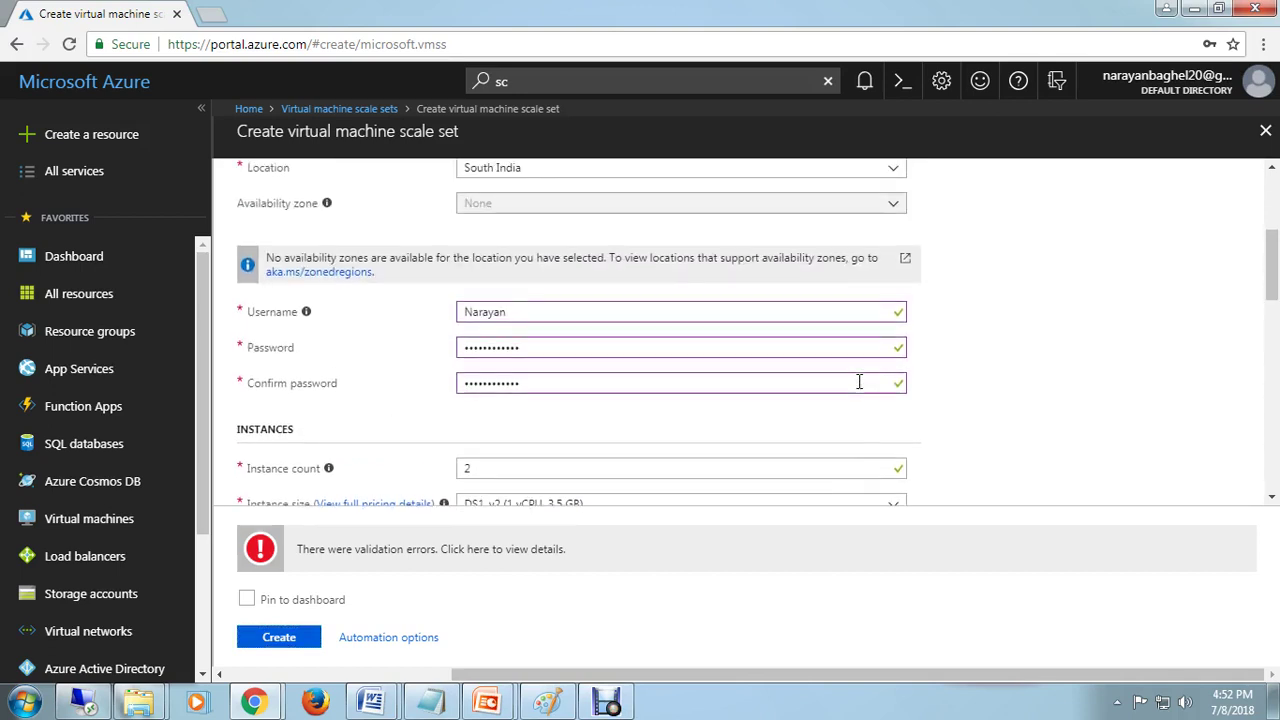
scroll(1029, 451, "up", 3)
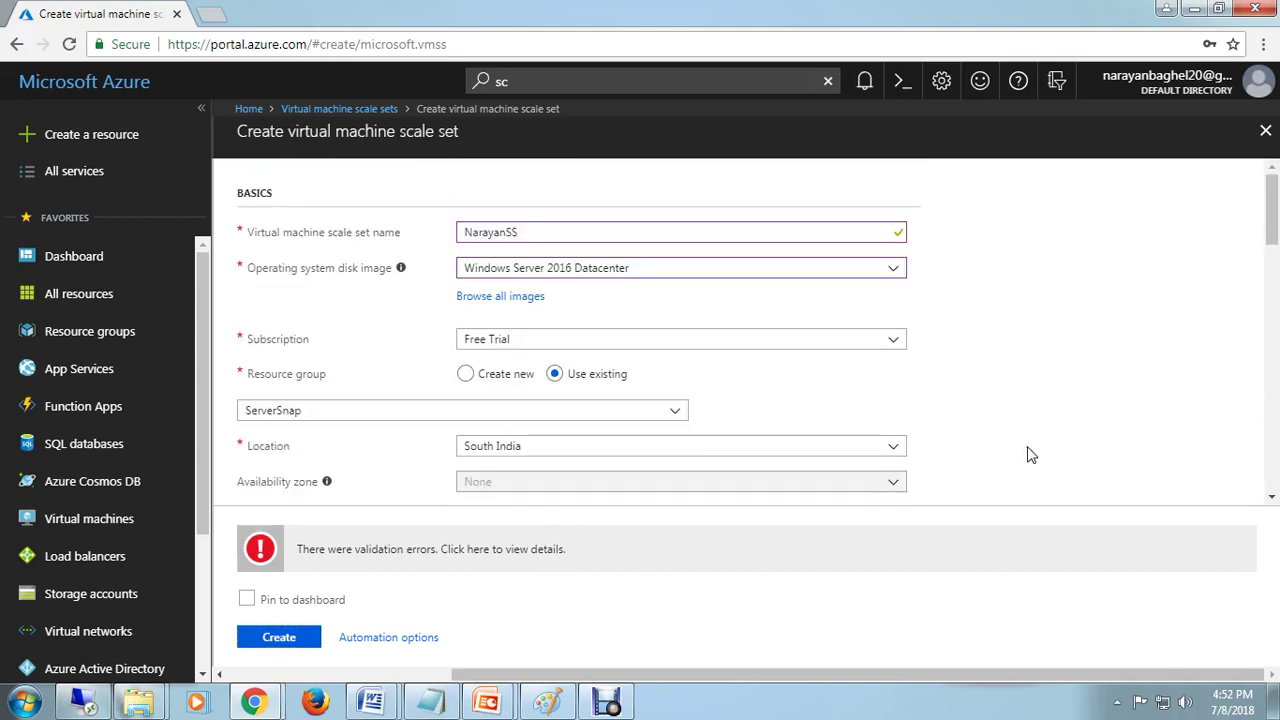
scroll(1037, 457, "down", 3)
left_click_drag(533, 257, 432, 258)
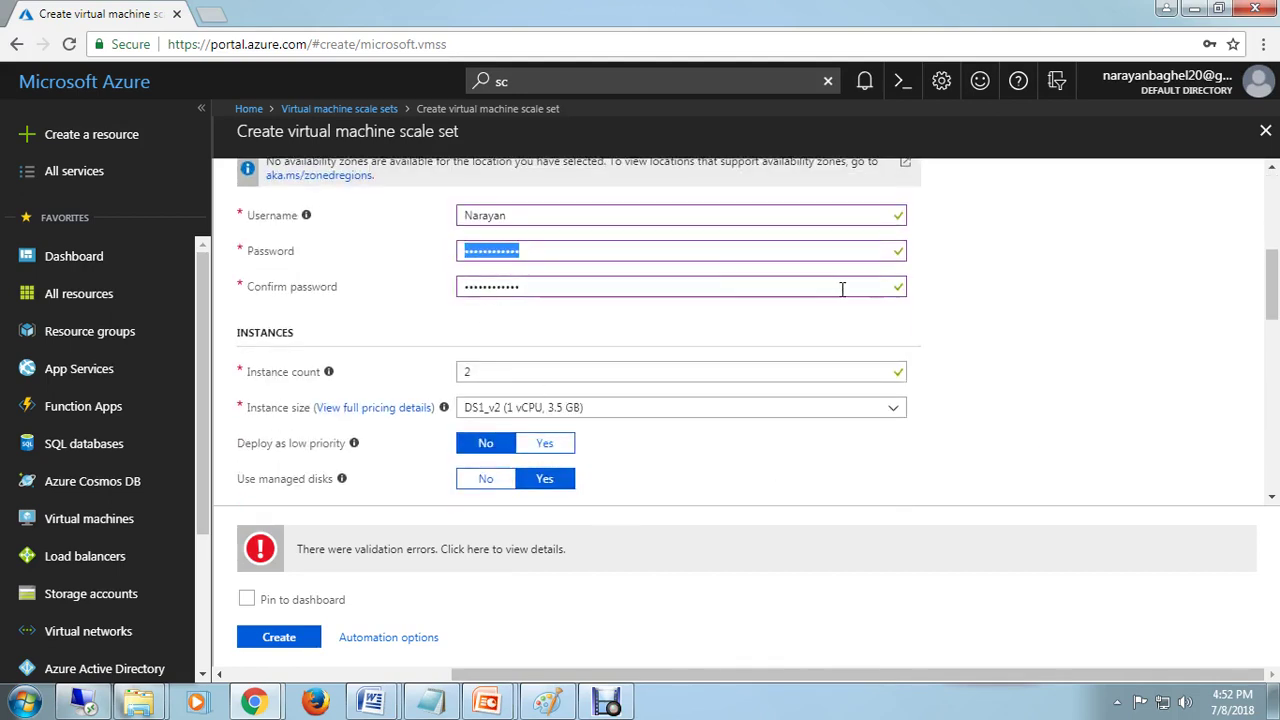
type("Pa")
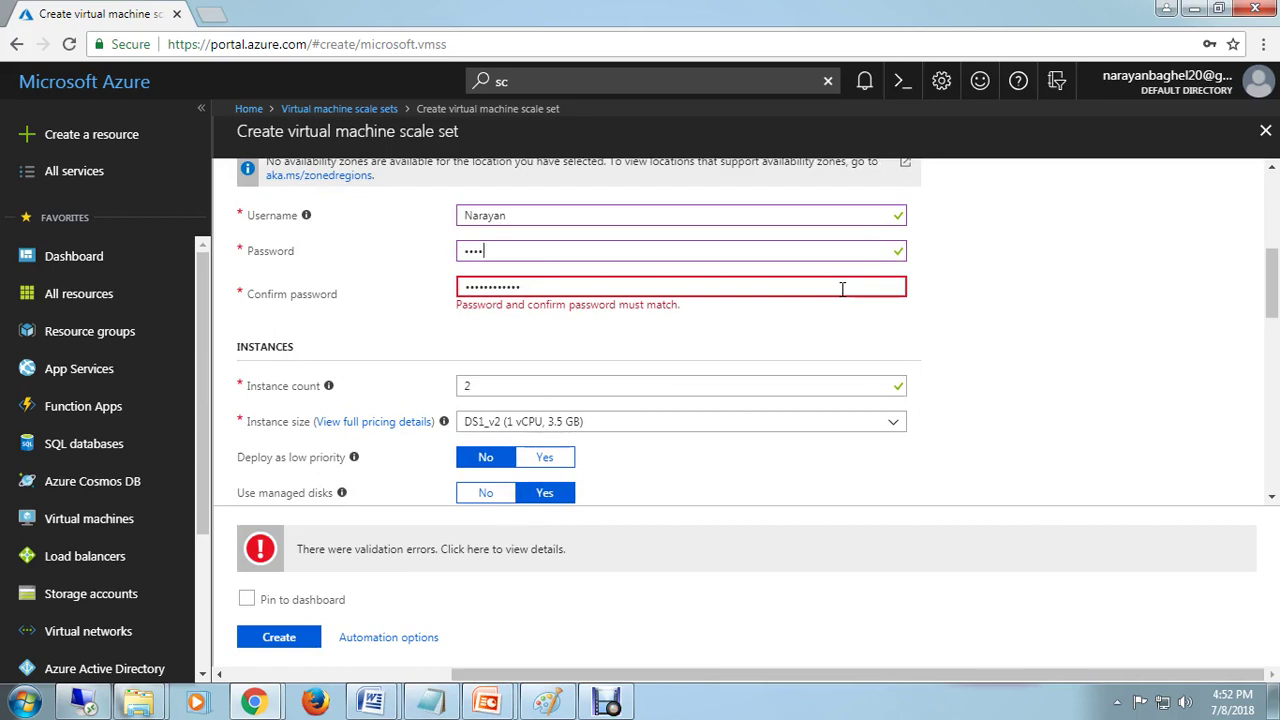
type("ssword@123")
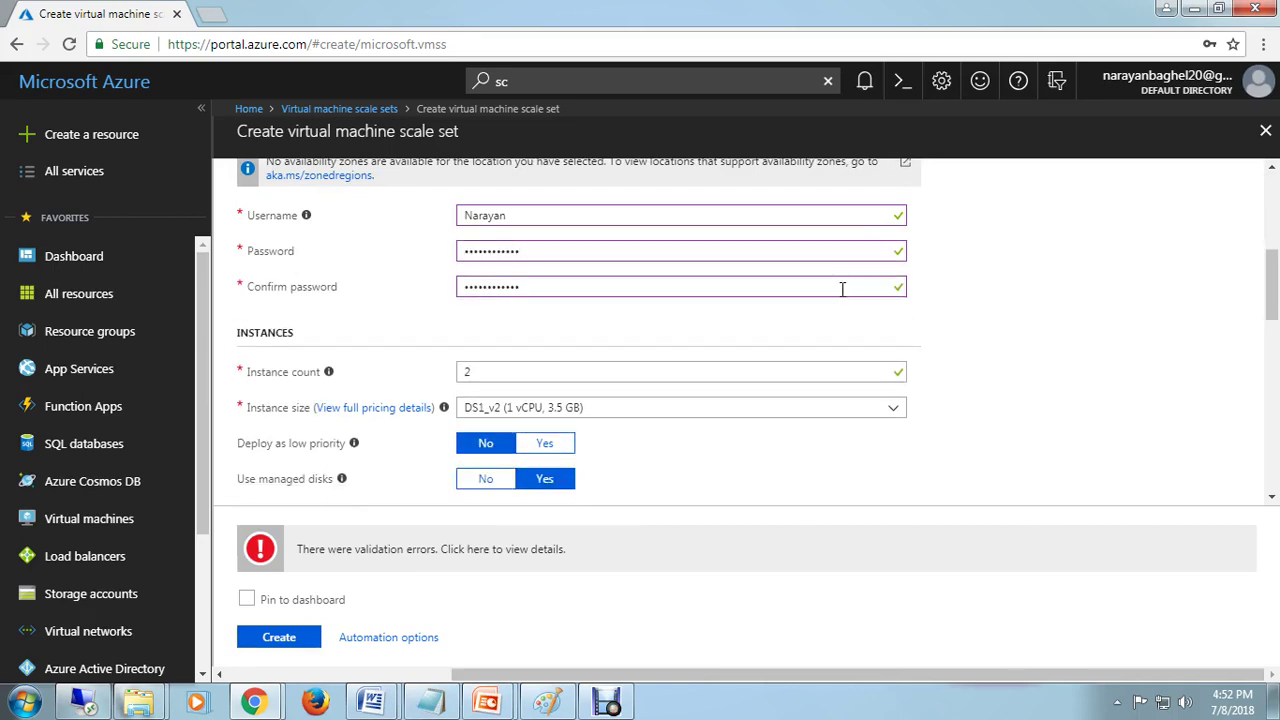
key("Tab")
type("Passwor")
Step: Resubmit the scale set for creation
scroll(978, 477, "down", 1)
scroll(978, 477, "down", 9)
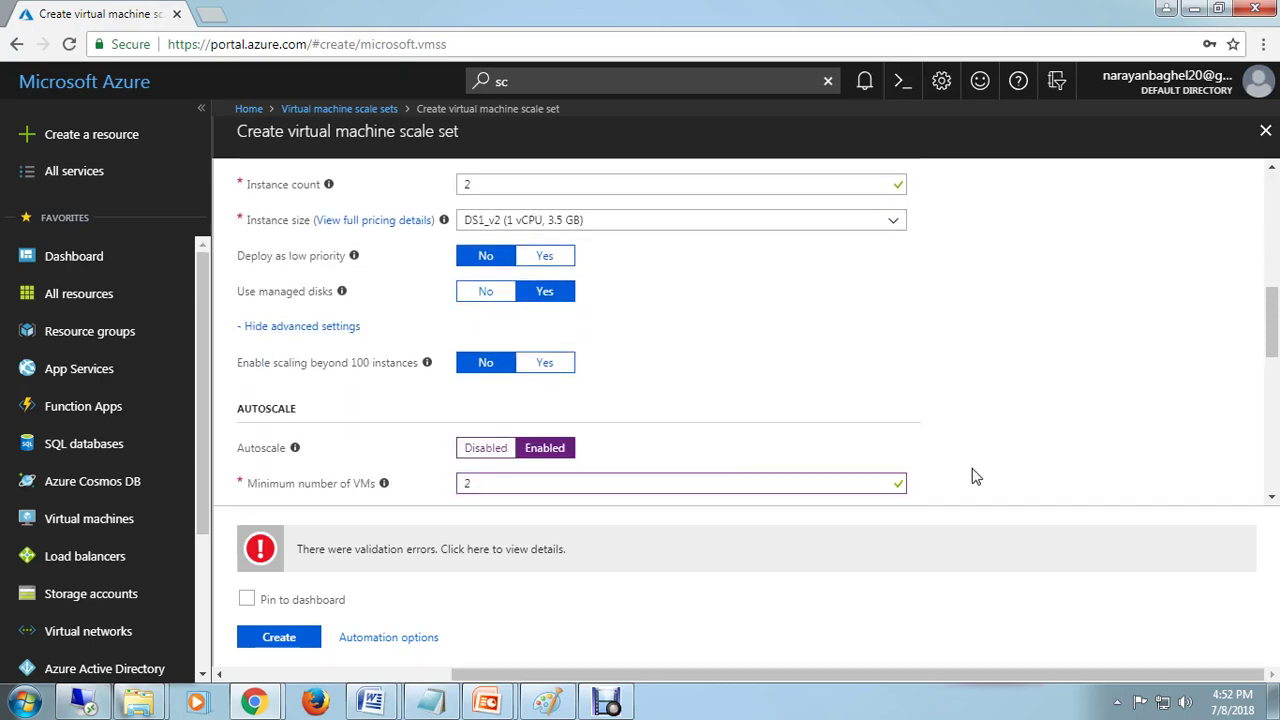
scroll(975, 477, "down", 3)
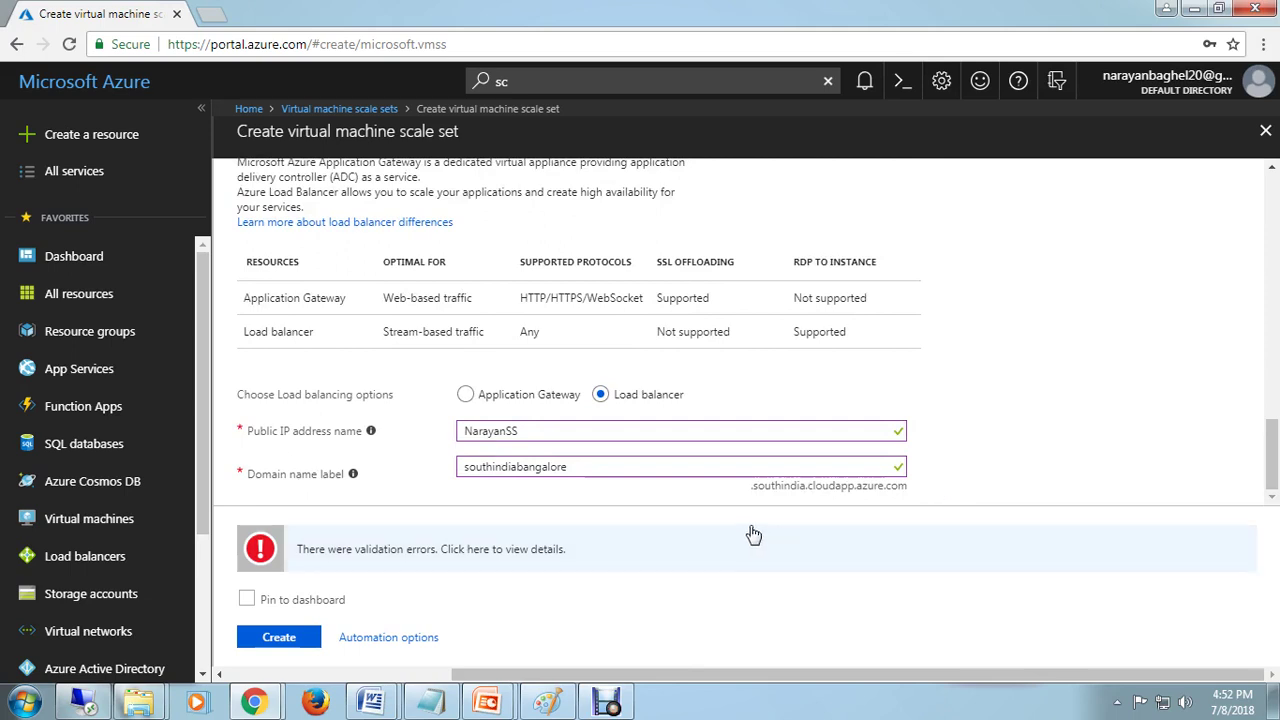
left_click(279, 637)
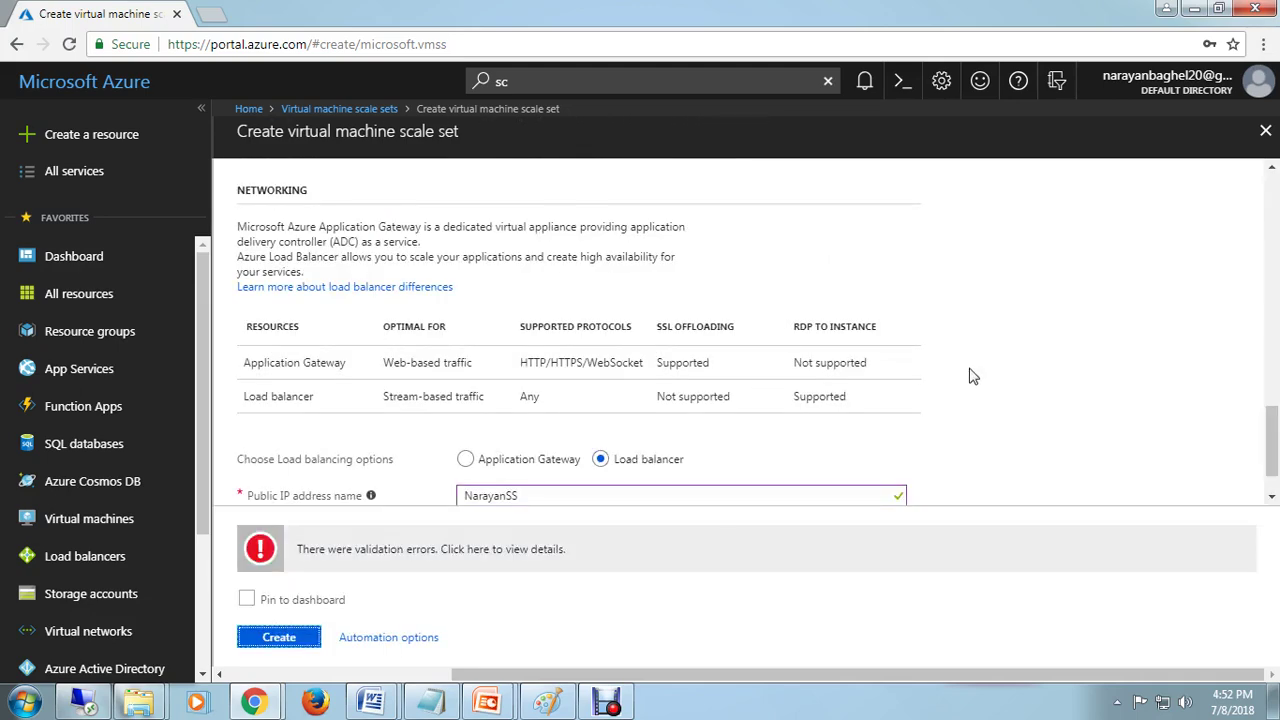
scroll(969, 374, "up", 5)
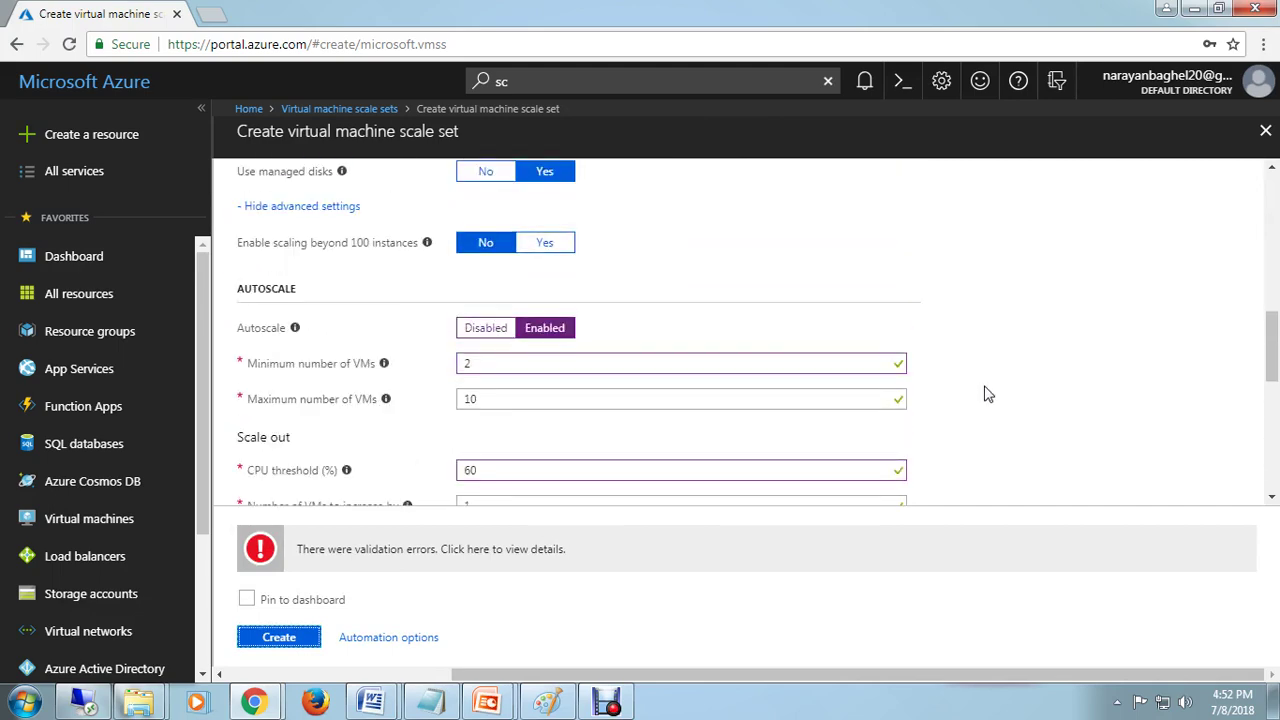
scroll(984, 393, "up", 10)
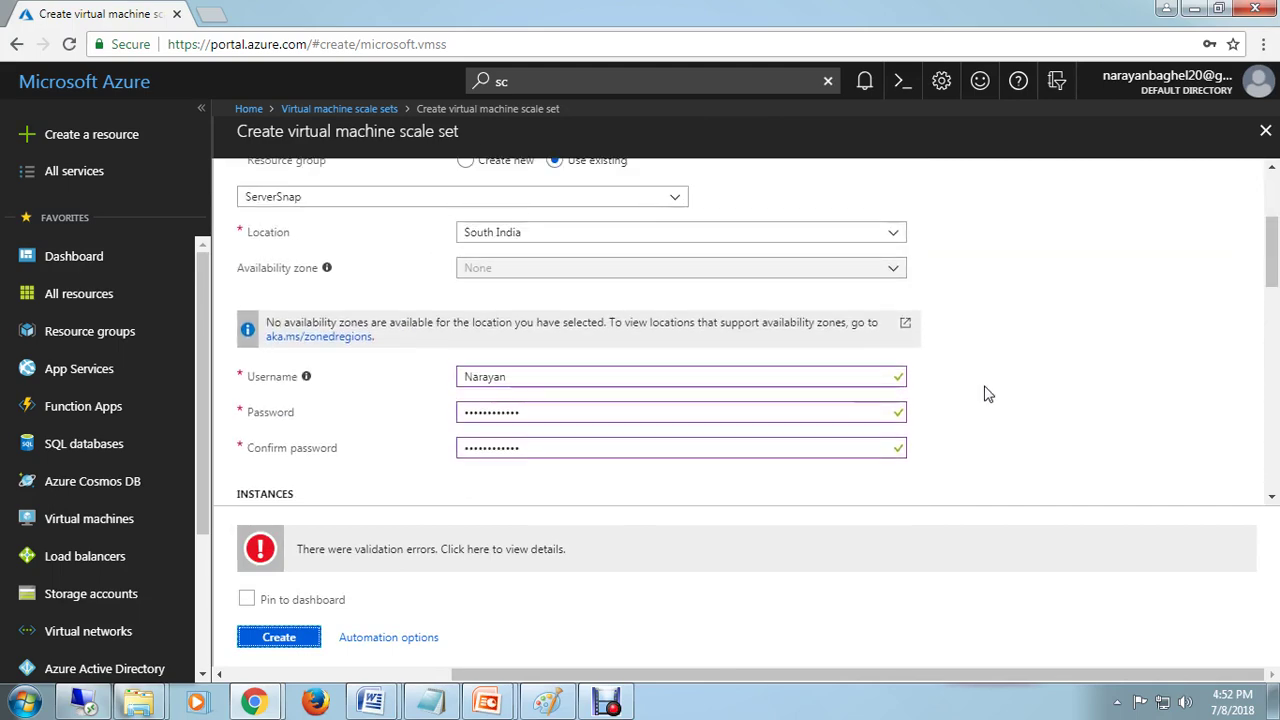
scroll(984, 393, "up", 1)
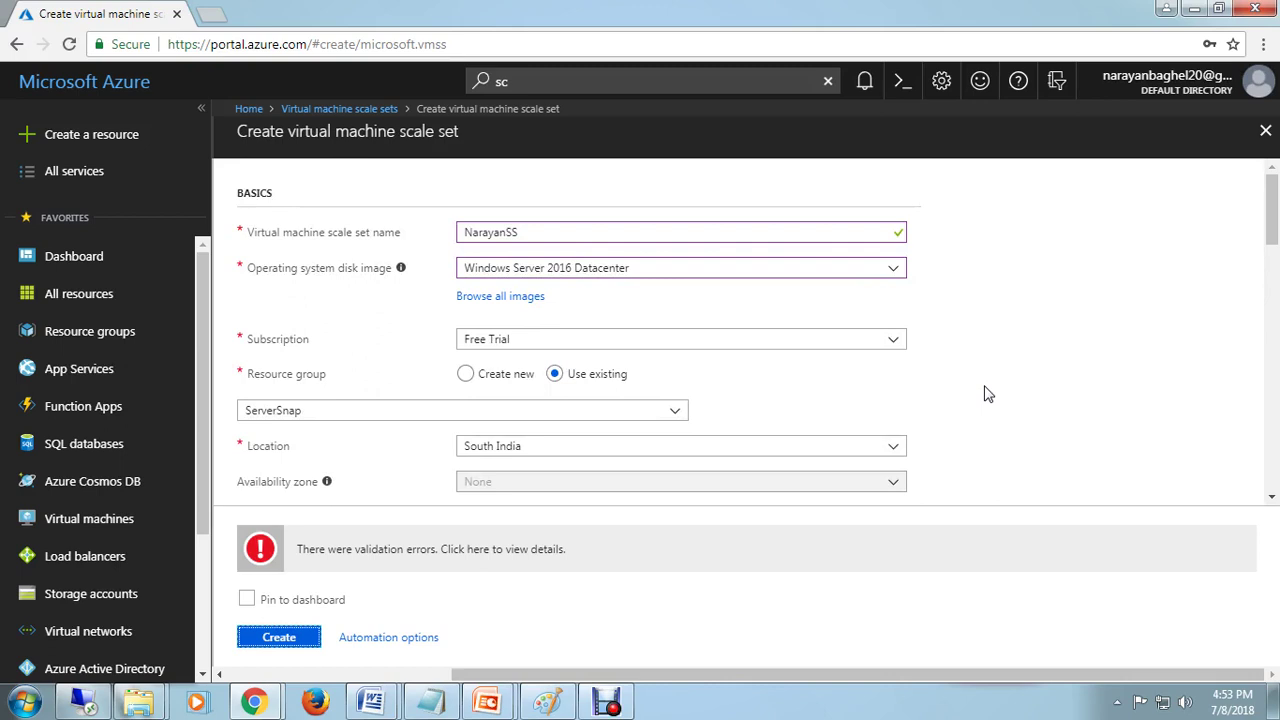
scroll(984, 393, "down", 4)
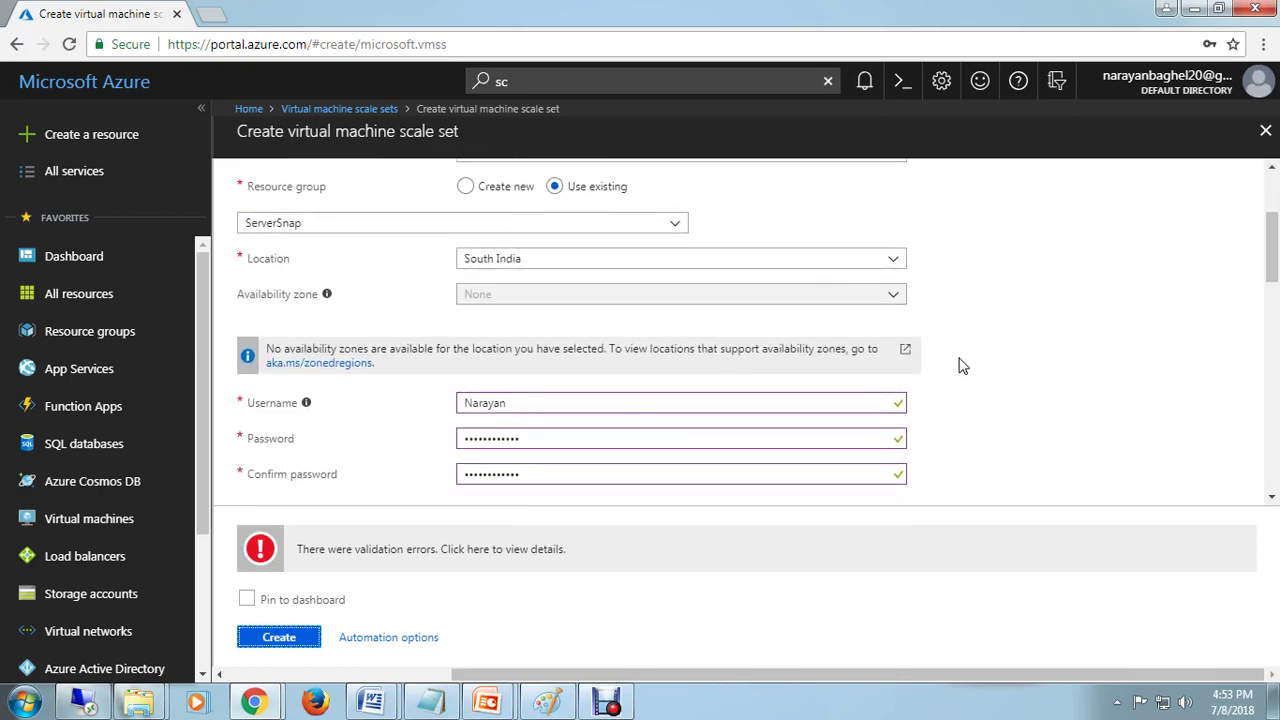
Step: Open the validation error details: core quota exceeded, maximum 4, 3 in use, 2 requested
left_click(898, 306)
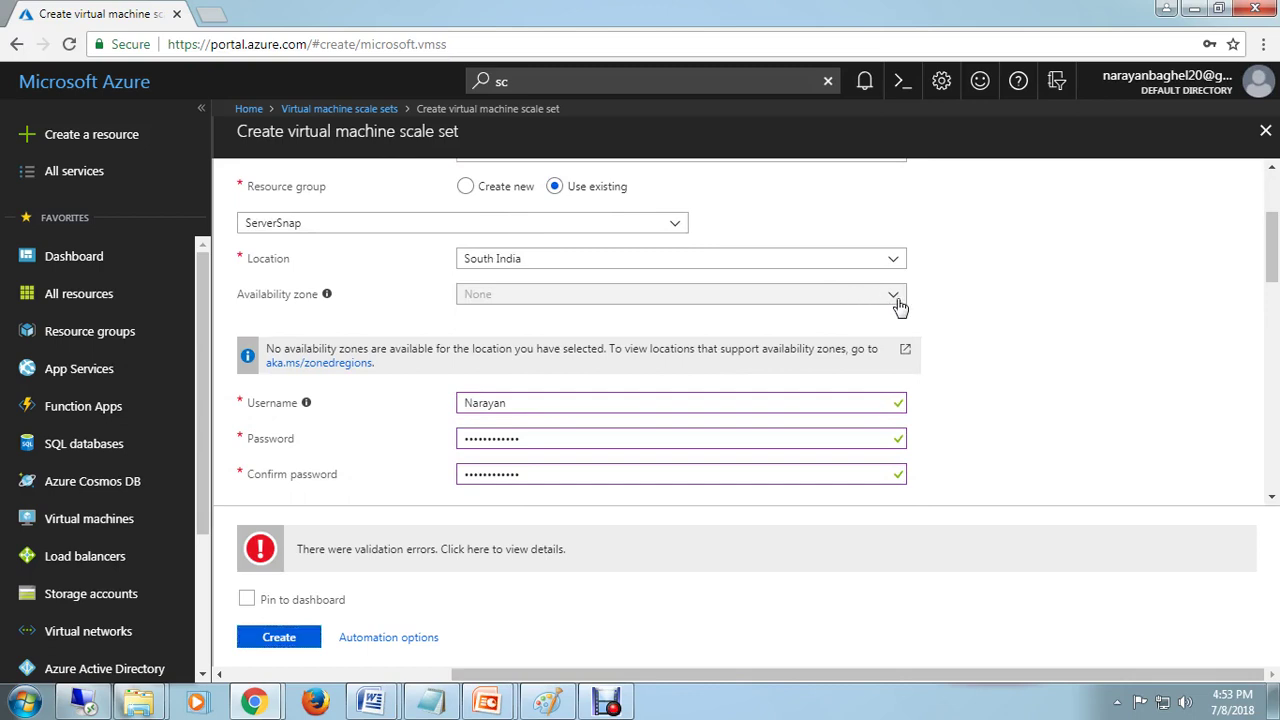
scroll(1040, 500, "down", 1)
scroll(1040, 500, "down", 3)
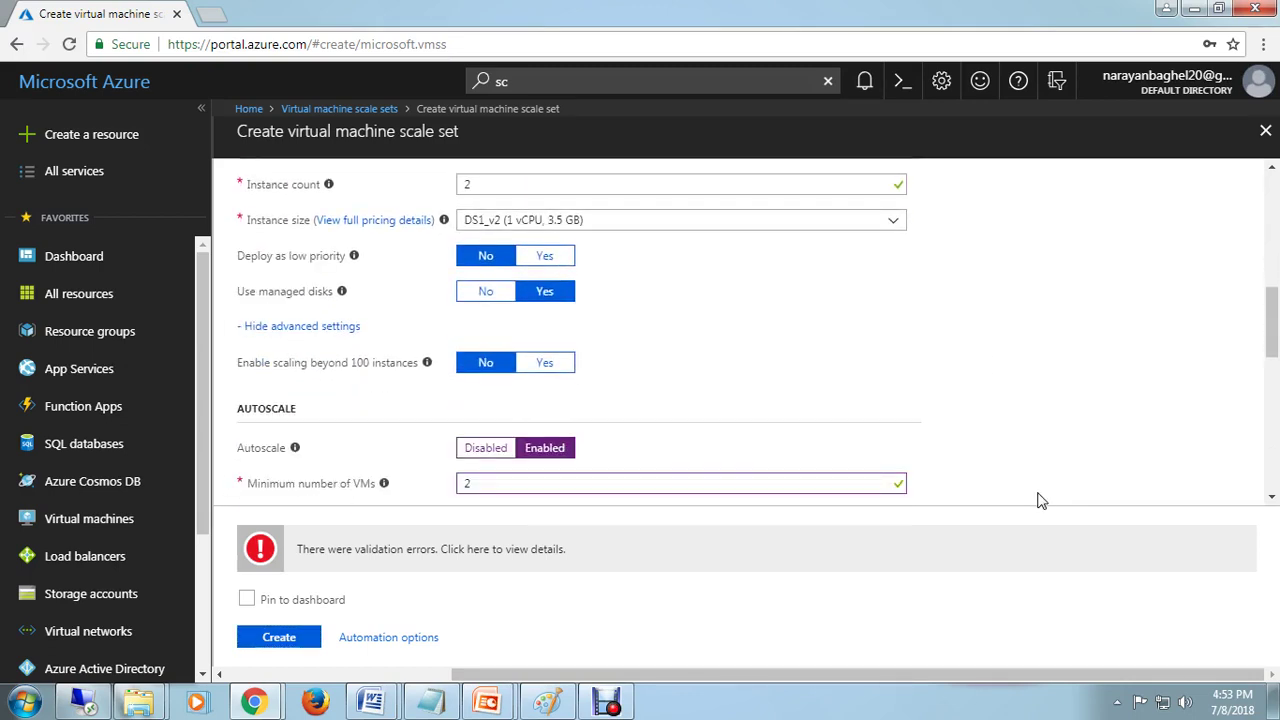
scroll(1040, 500, "down", 2)
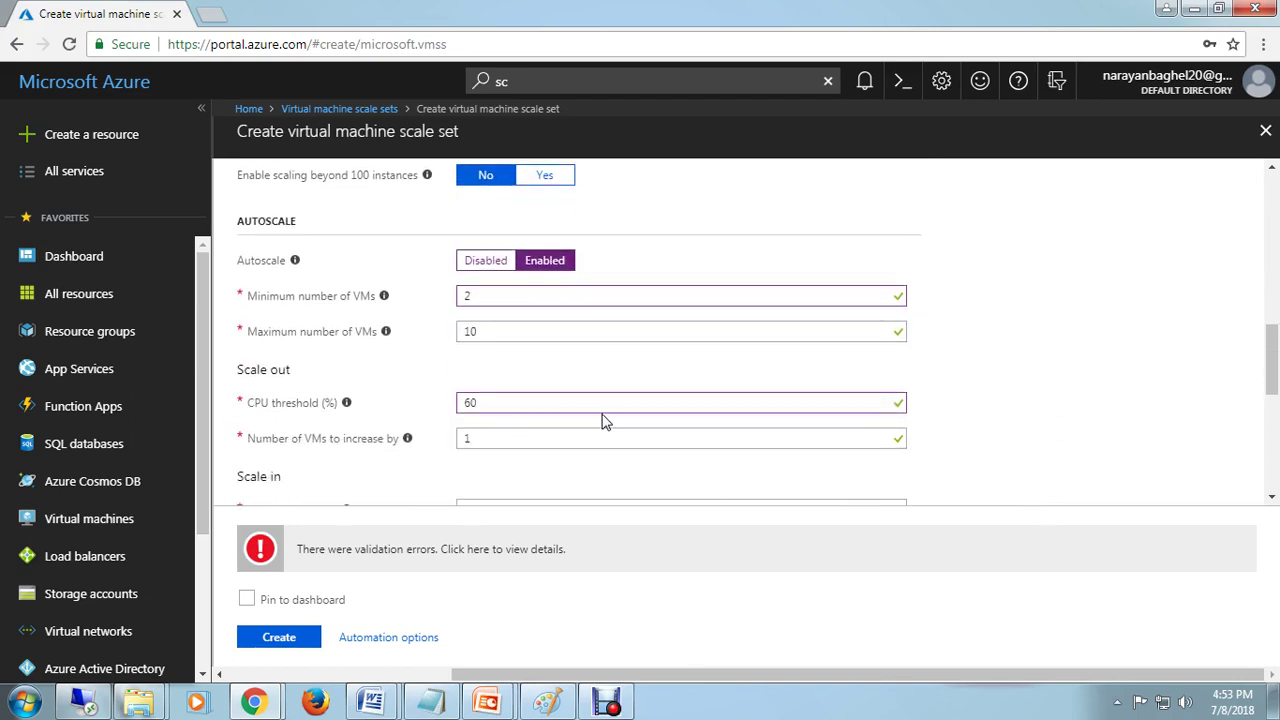
scroll(630, 432, "down", 2)
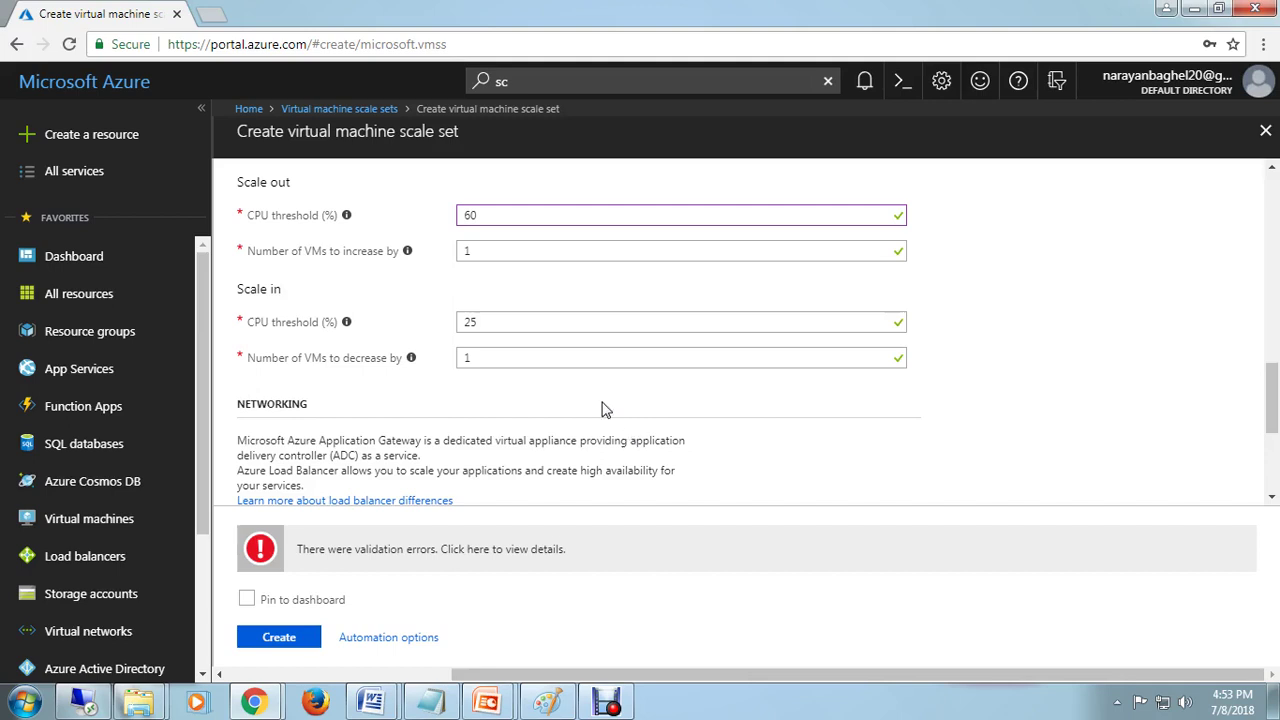
scroll(705, 455, "down", 2)
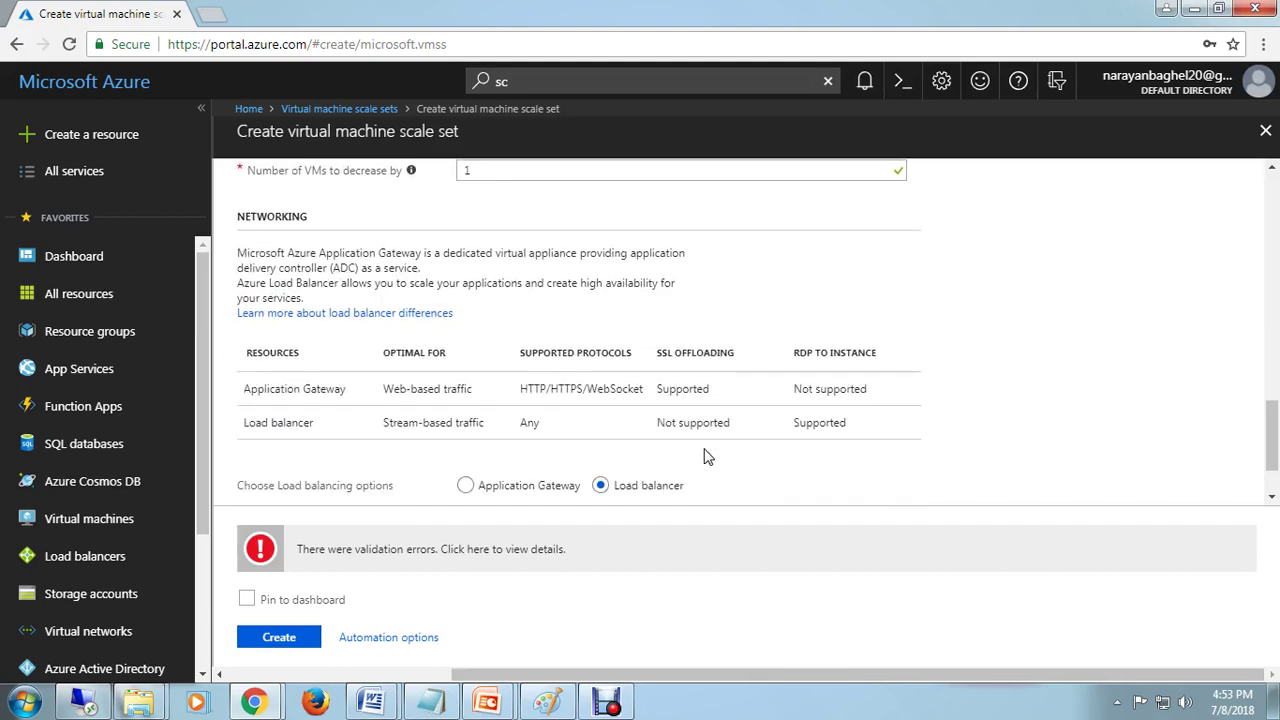
scroll(705, 455, "down", 1)
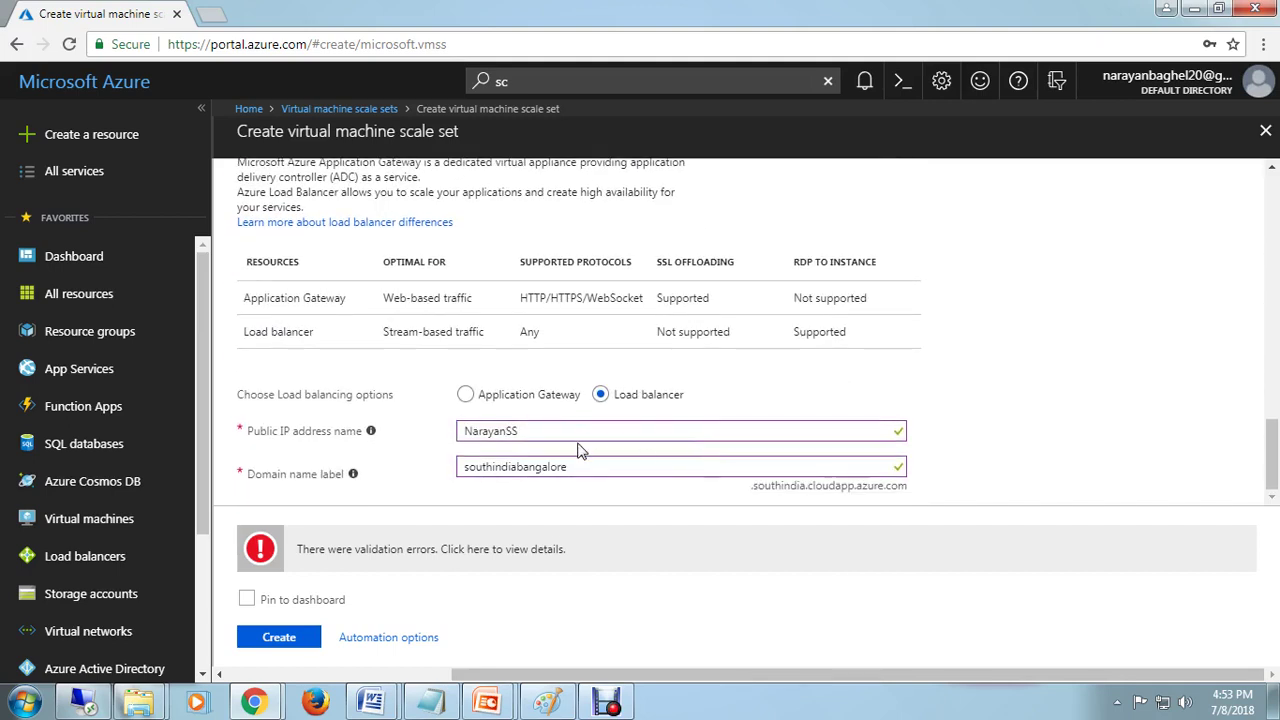
left_click(610, 470)
left_click(497, 557)
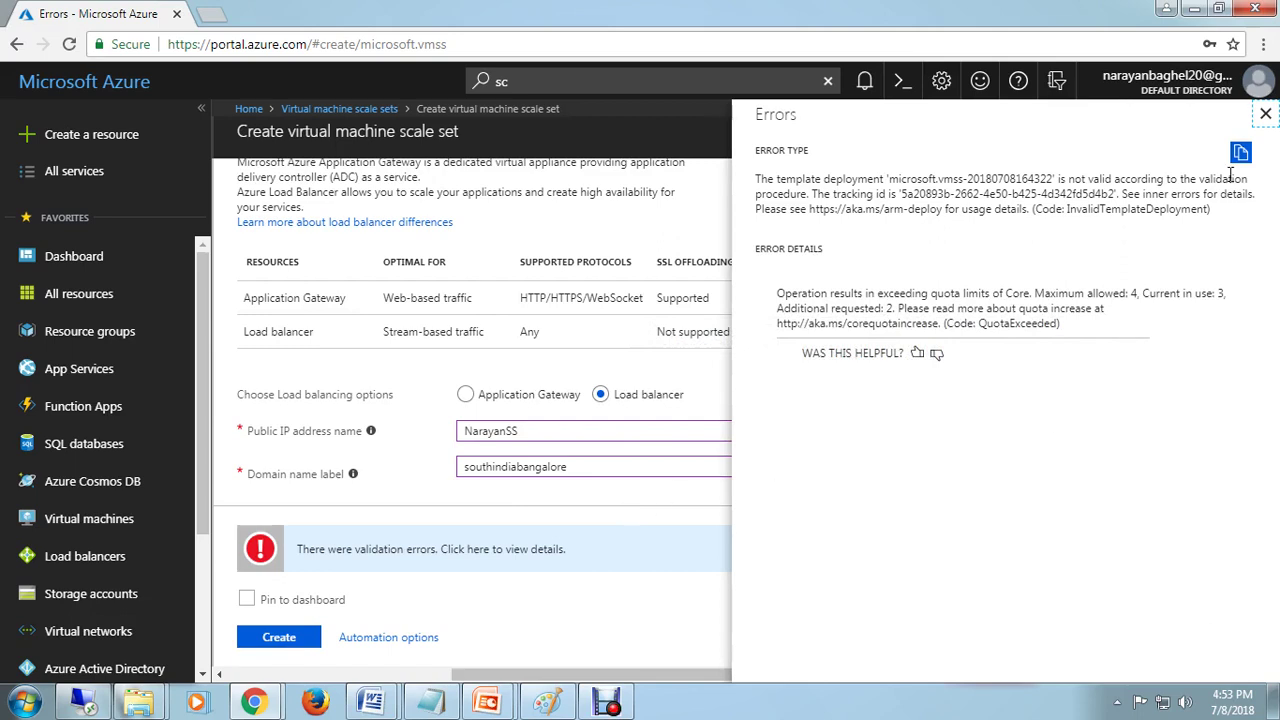
Step: Close the error details and reduce the instance count to 1
left_click(1266, 118)
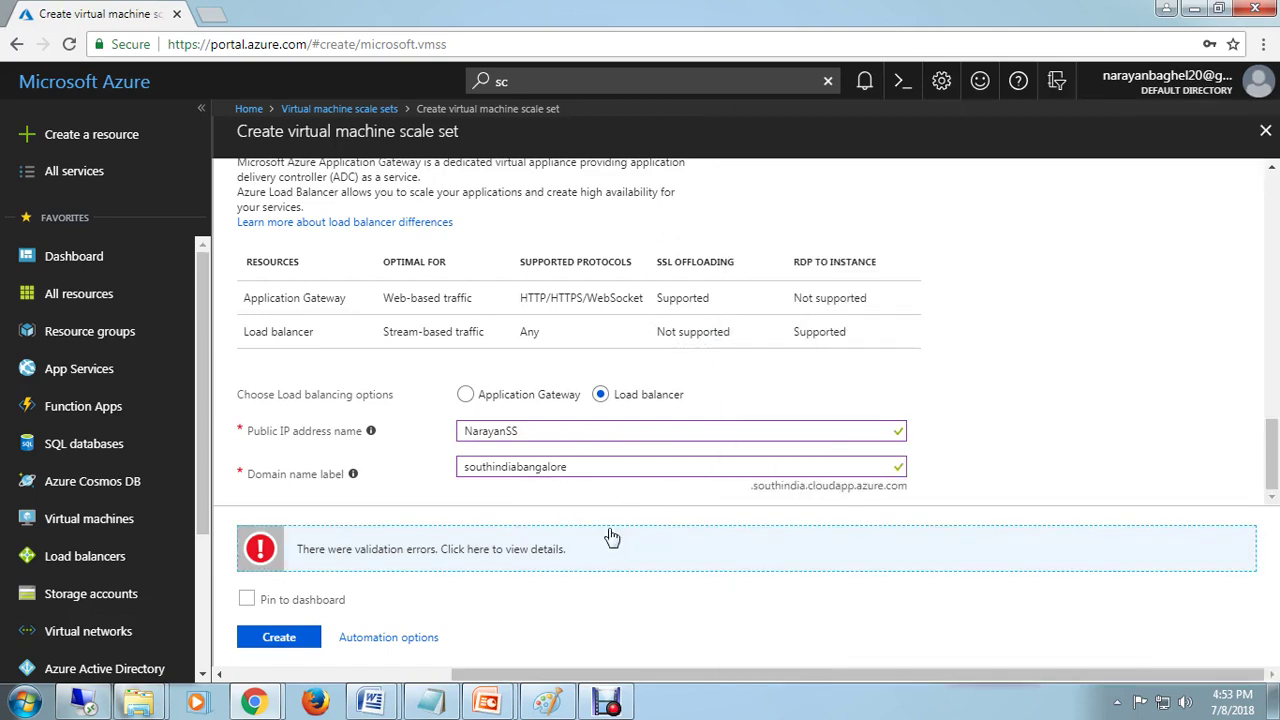
scroll(1034, 400, "up", 3)
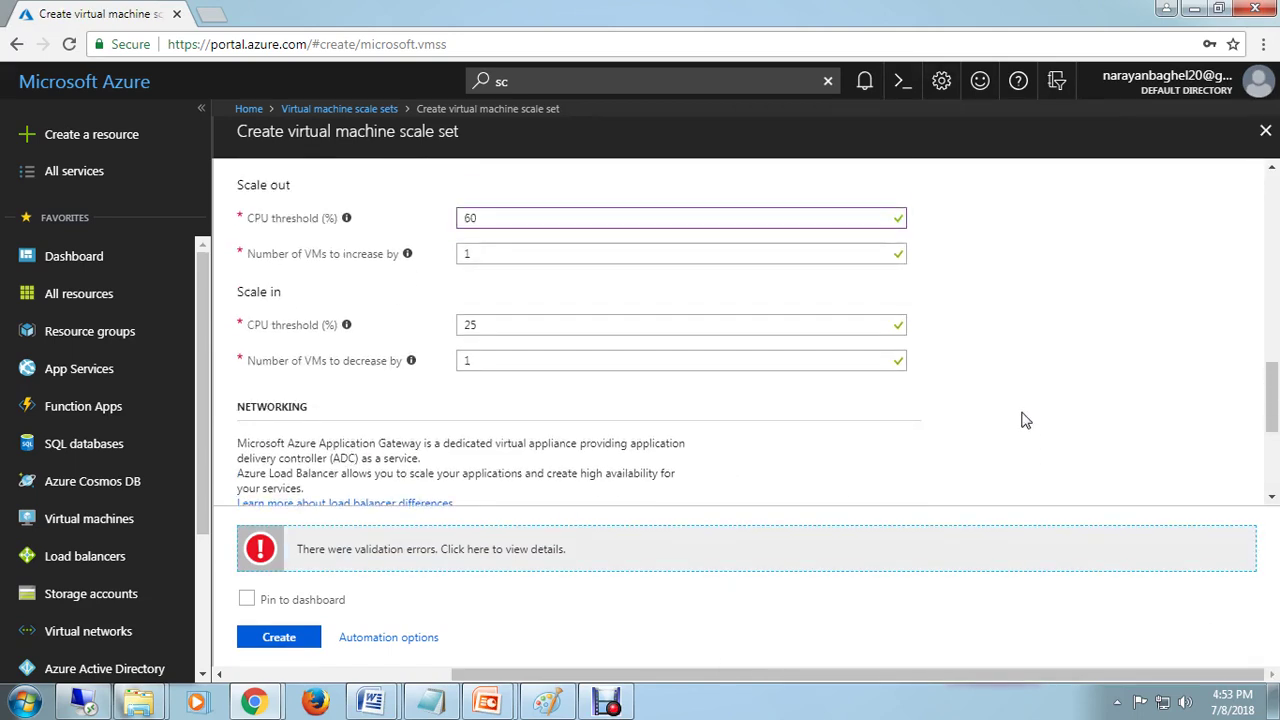
scroll(1025, 420, "up", 2)
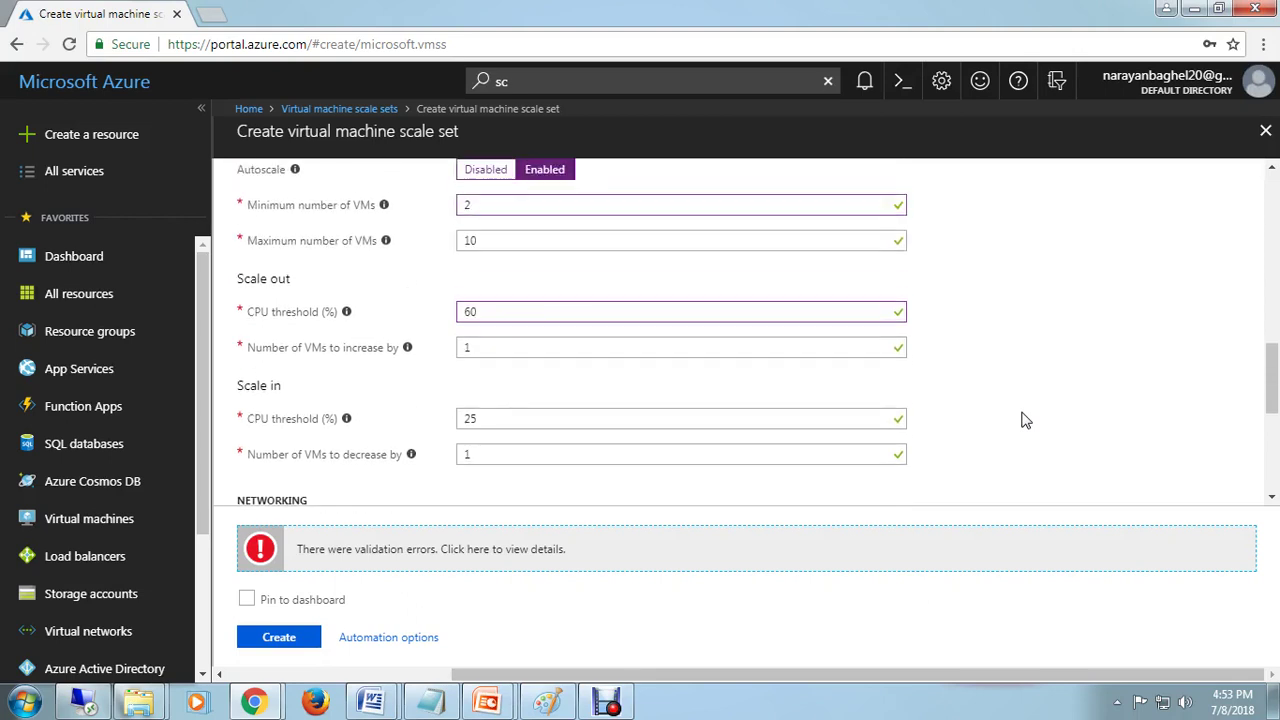
scroll(1025, 420, "up", 2)
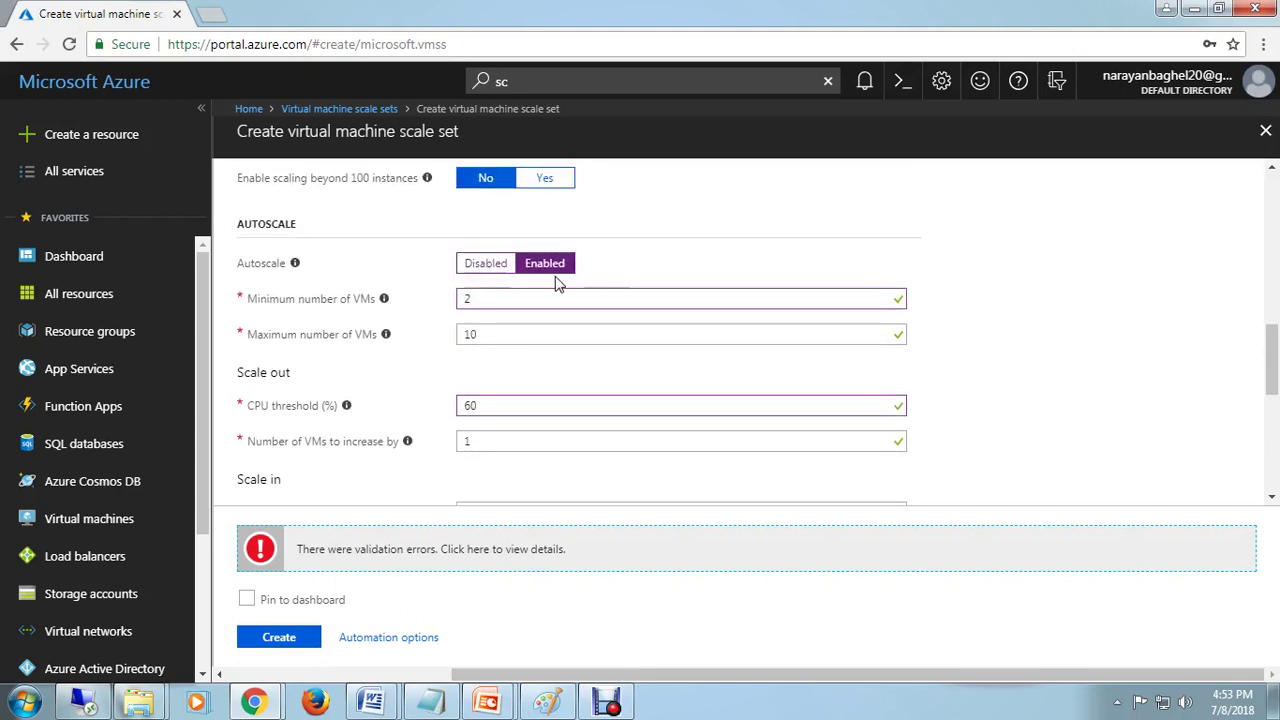
scroll(629, 351, "up", 6)
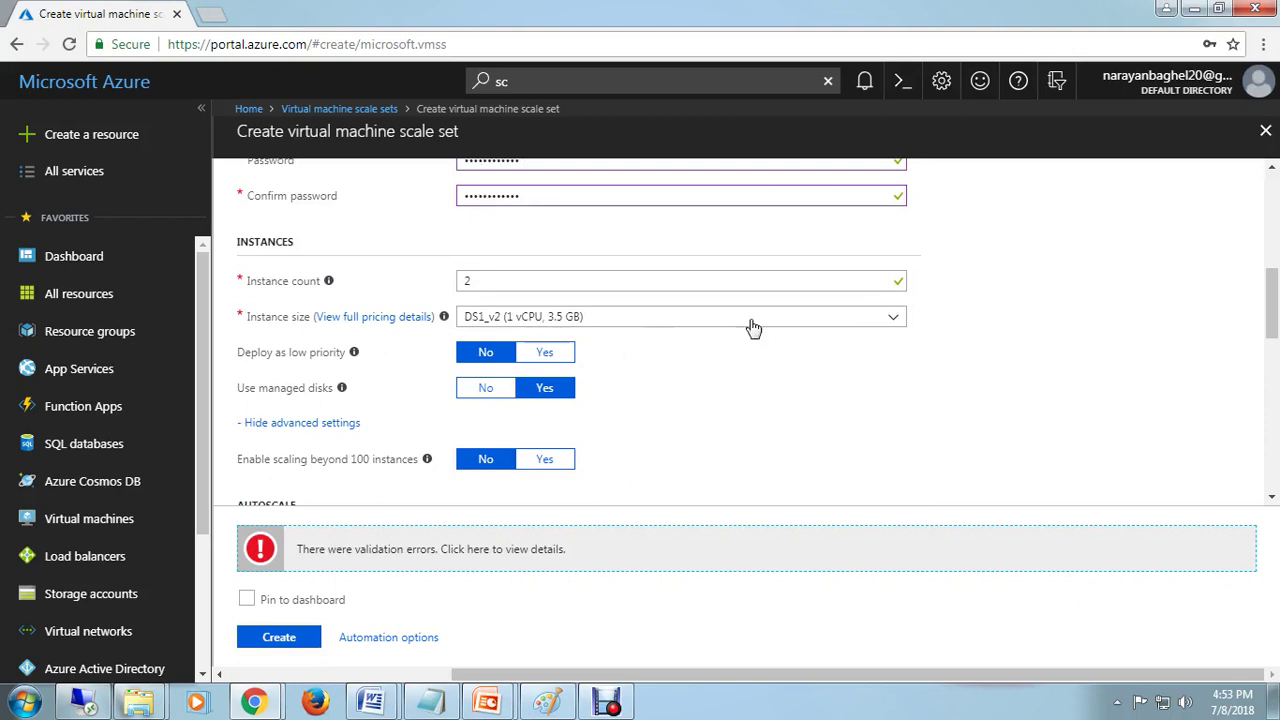
left_click(752, 278)
key("BackSpace")
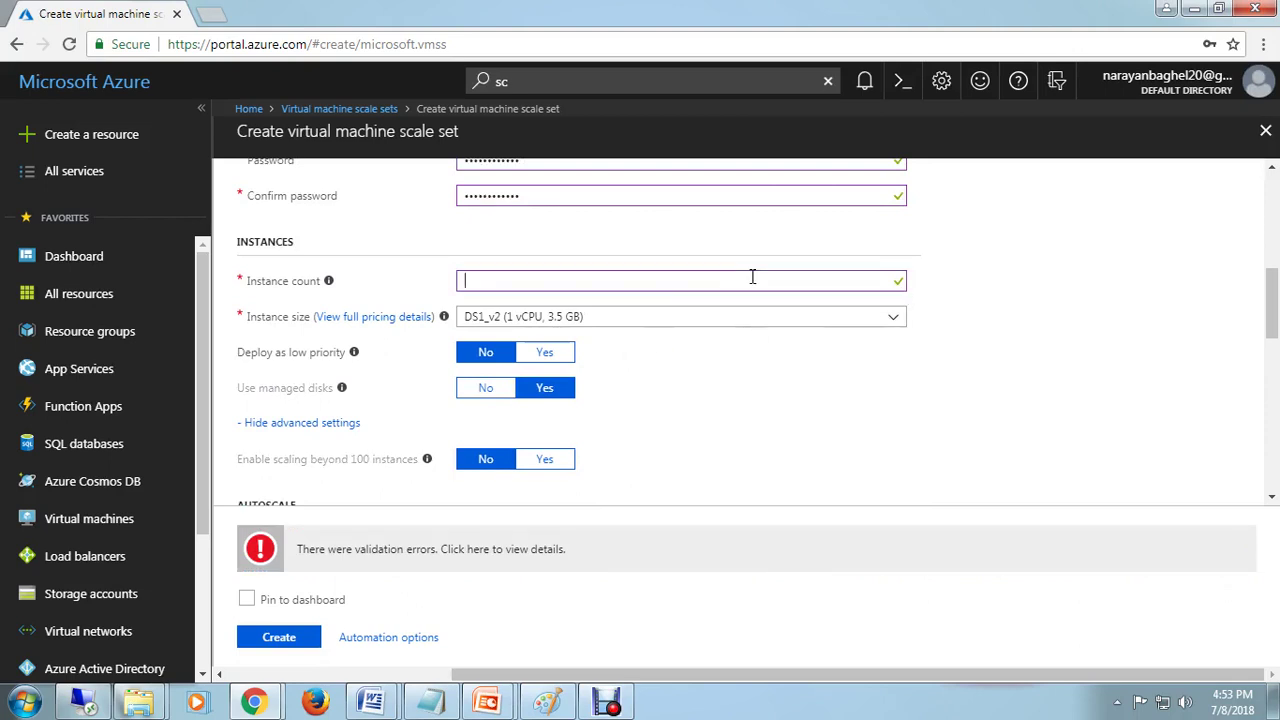
type("1")
Step: Submit the scale set for deployment to resource group ServerSnap
scroll(864, 478, "down", 6)
scroll(864, 478, "down", 6)
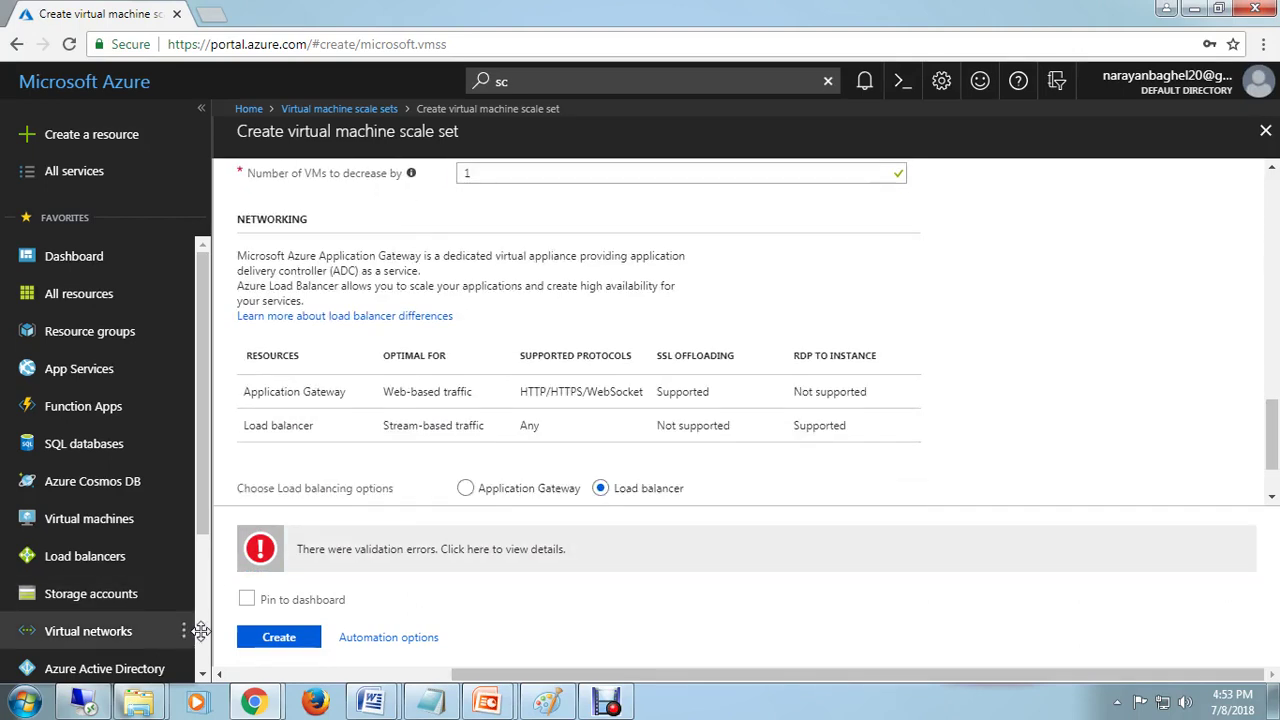
left_click(279, 637)
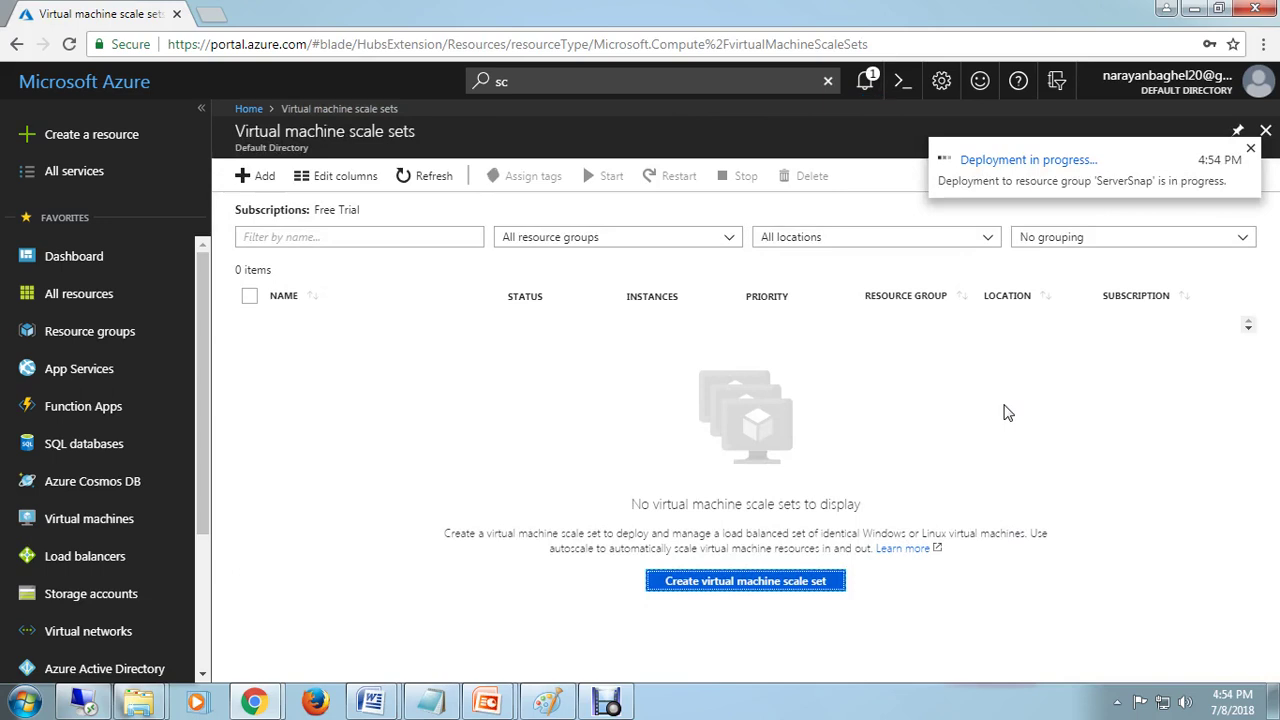
Step: Open Virtual machines in a new tab, then show notifications with the deployment in progress
right_click(80, 520)
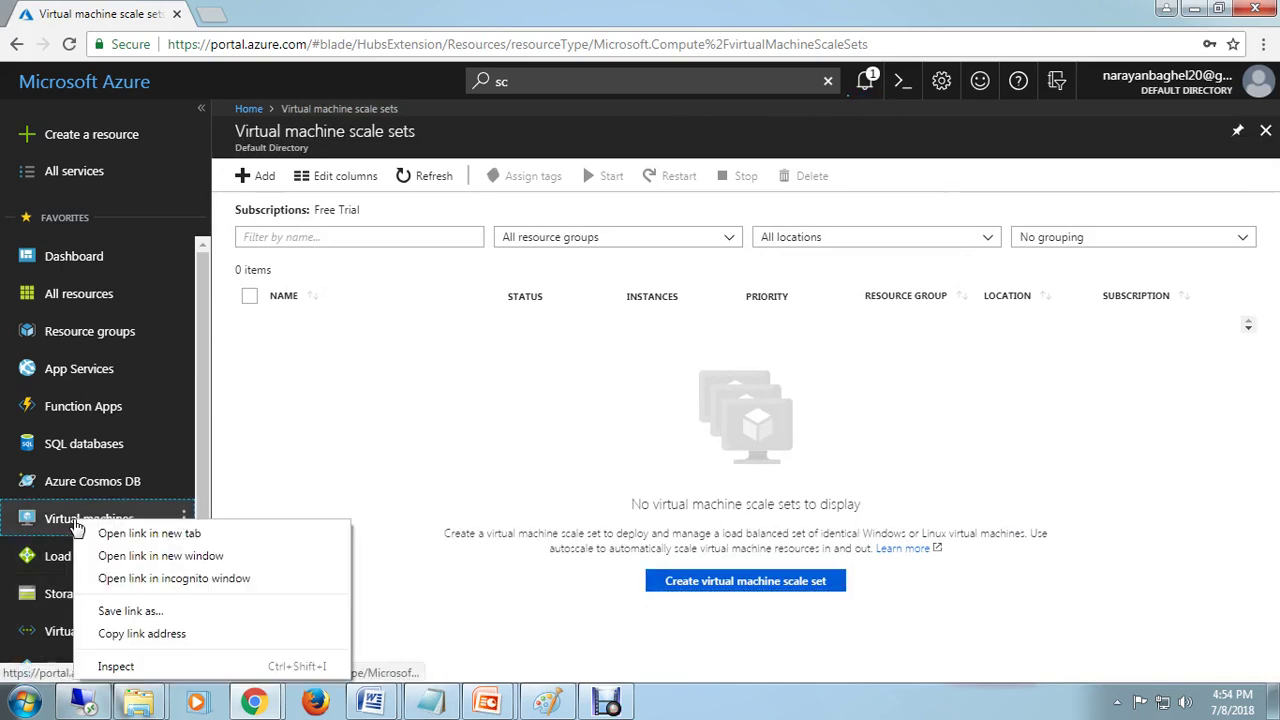
left_click(104, 533)
left_click(248, 14)
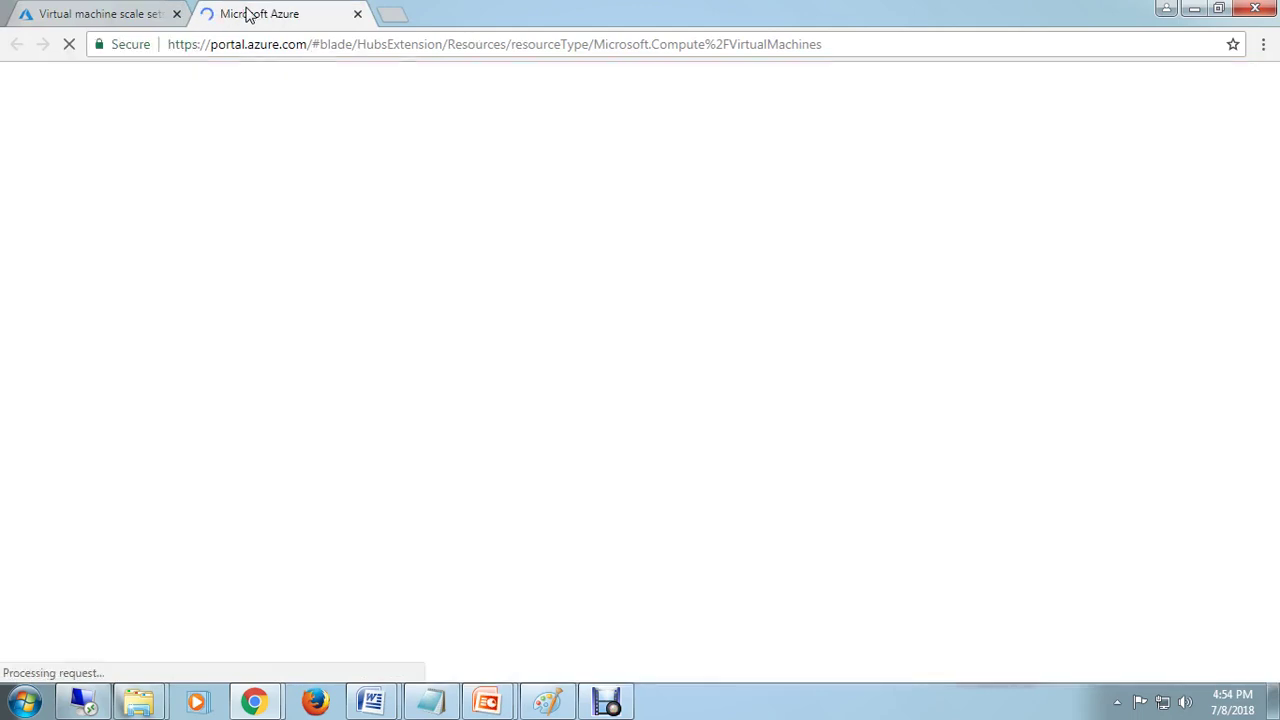
left_click(80, 14)
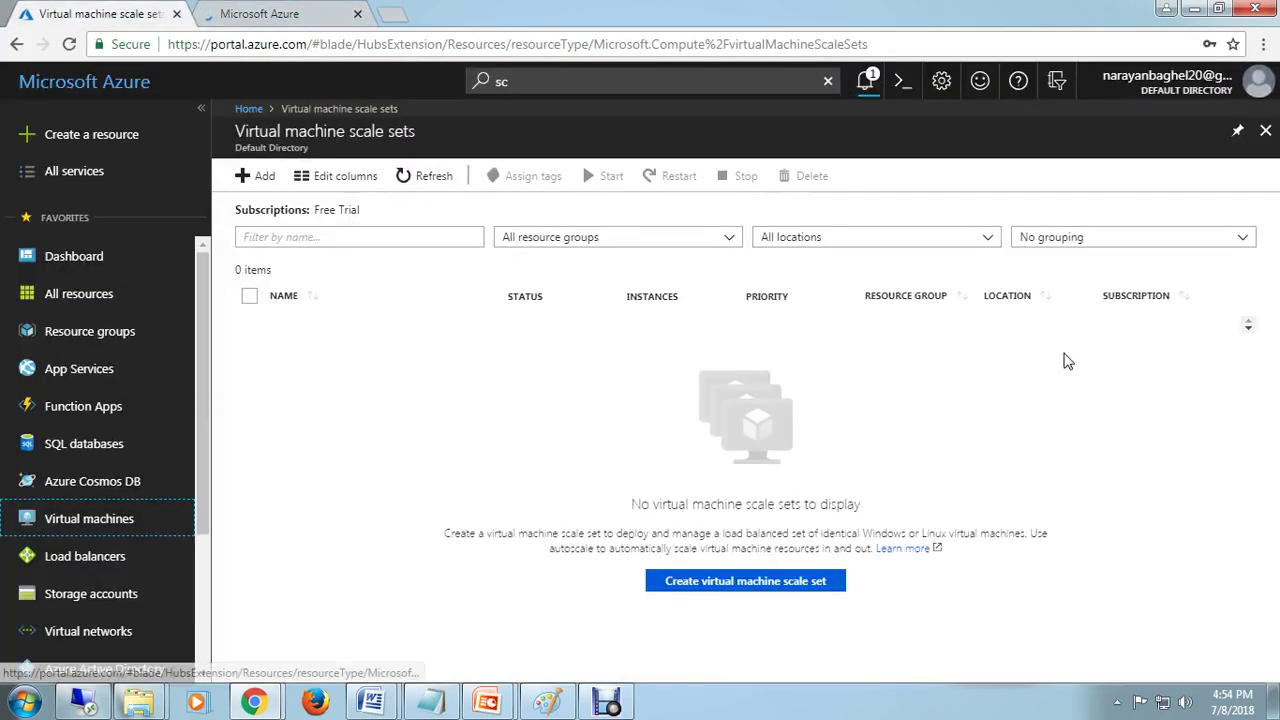
left_click(865, 80)
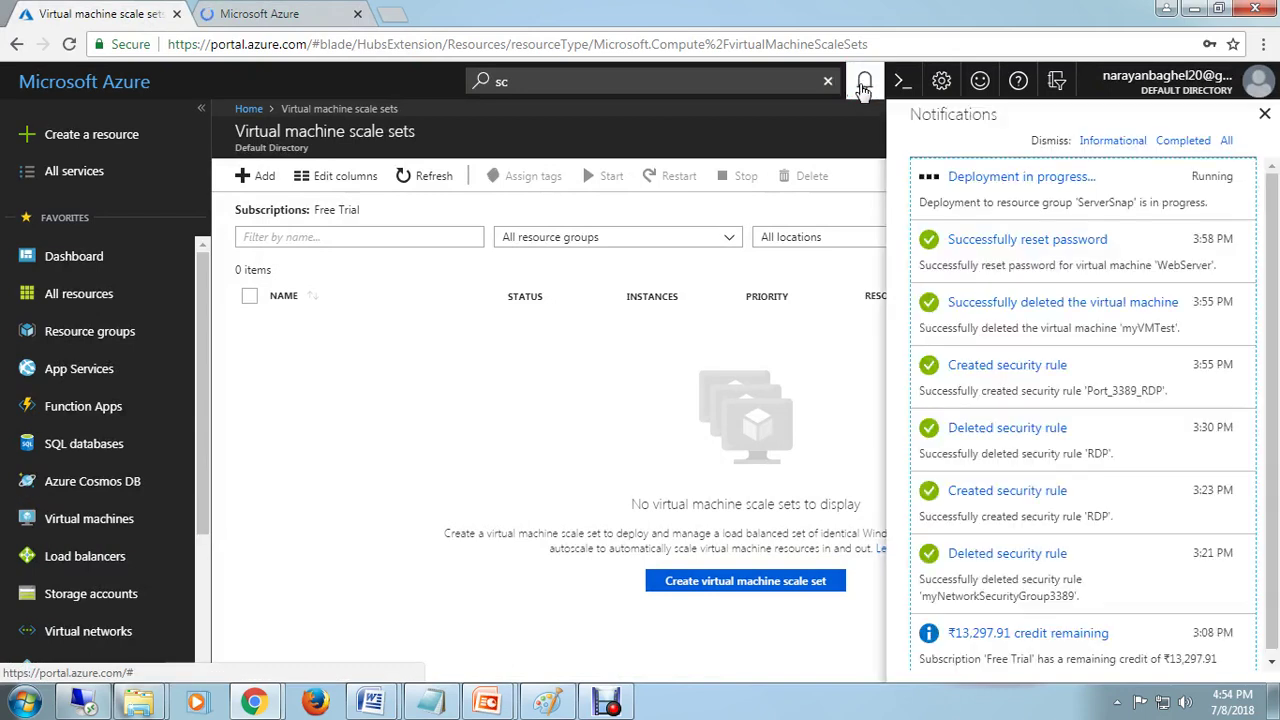
Step: Open the running deployment's overview and refresh its resource list
left_click(1001, 180)
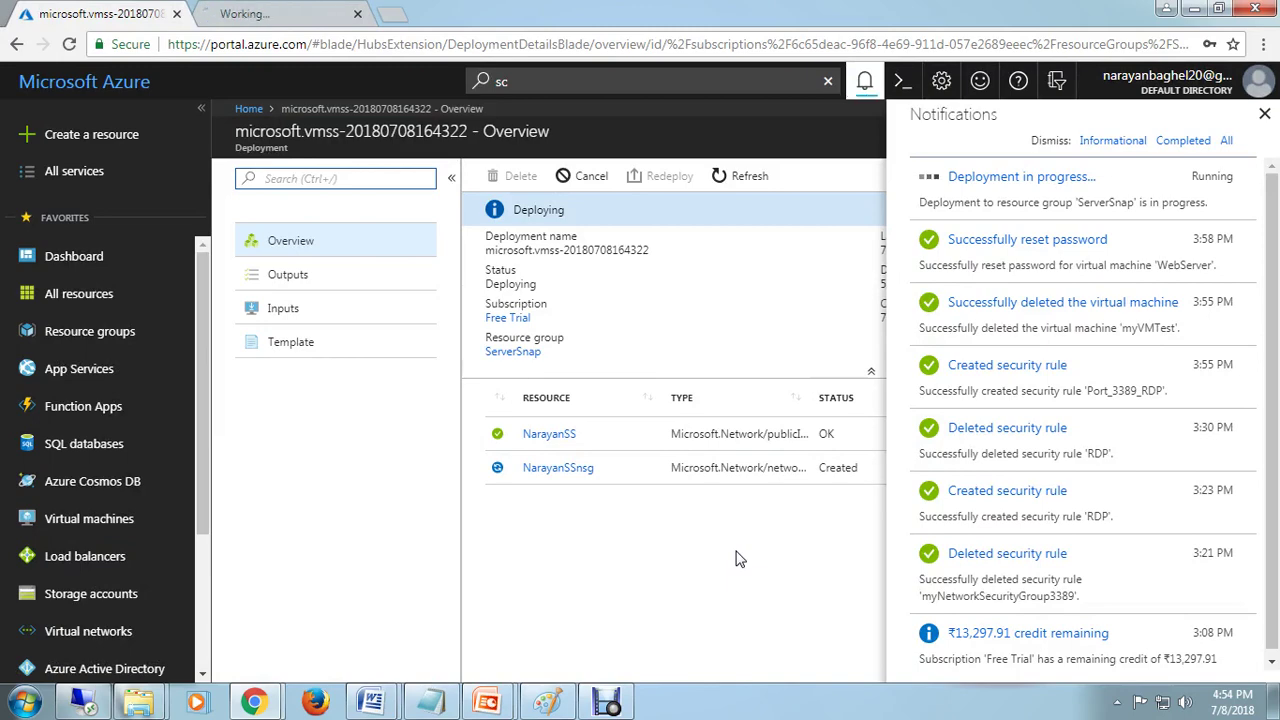
left_click(265, 12)
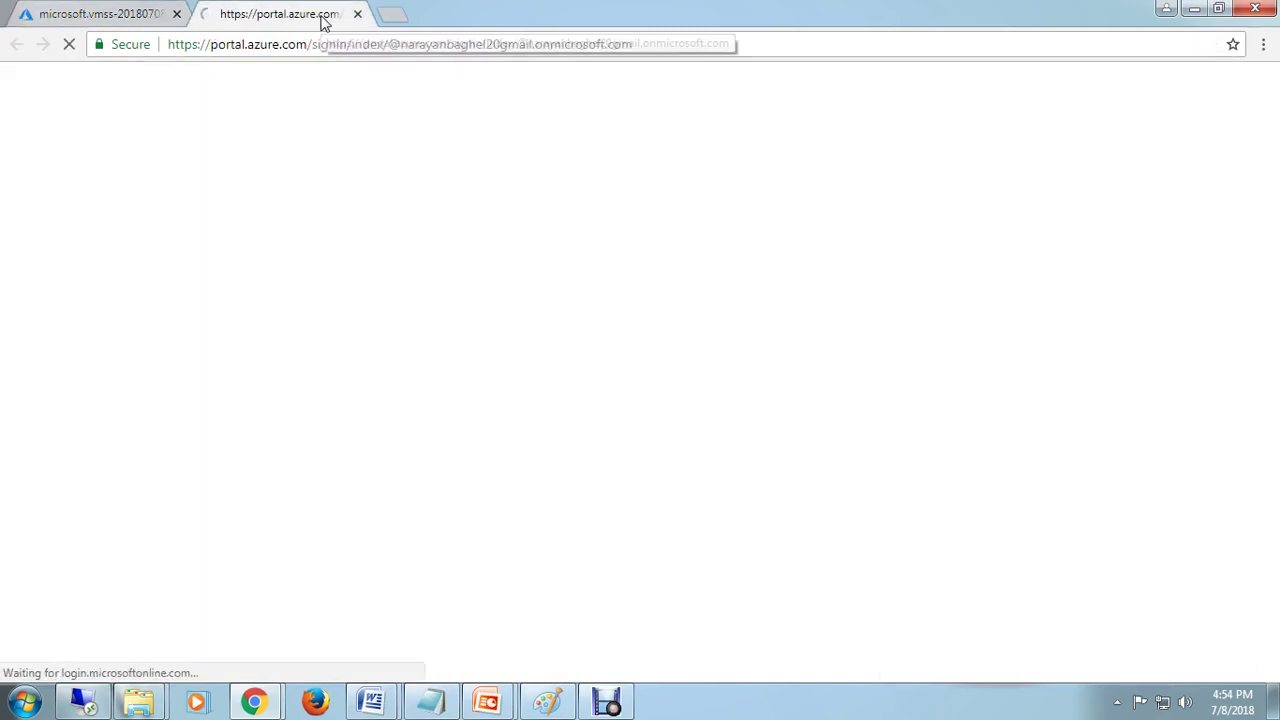
left_click(85, 17)
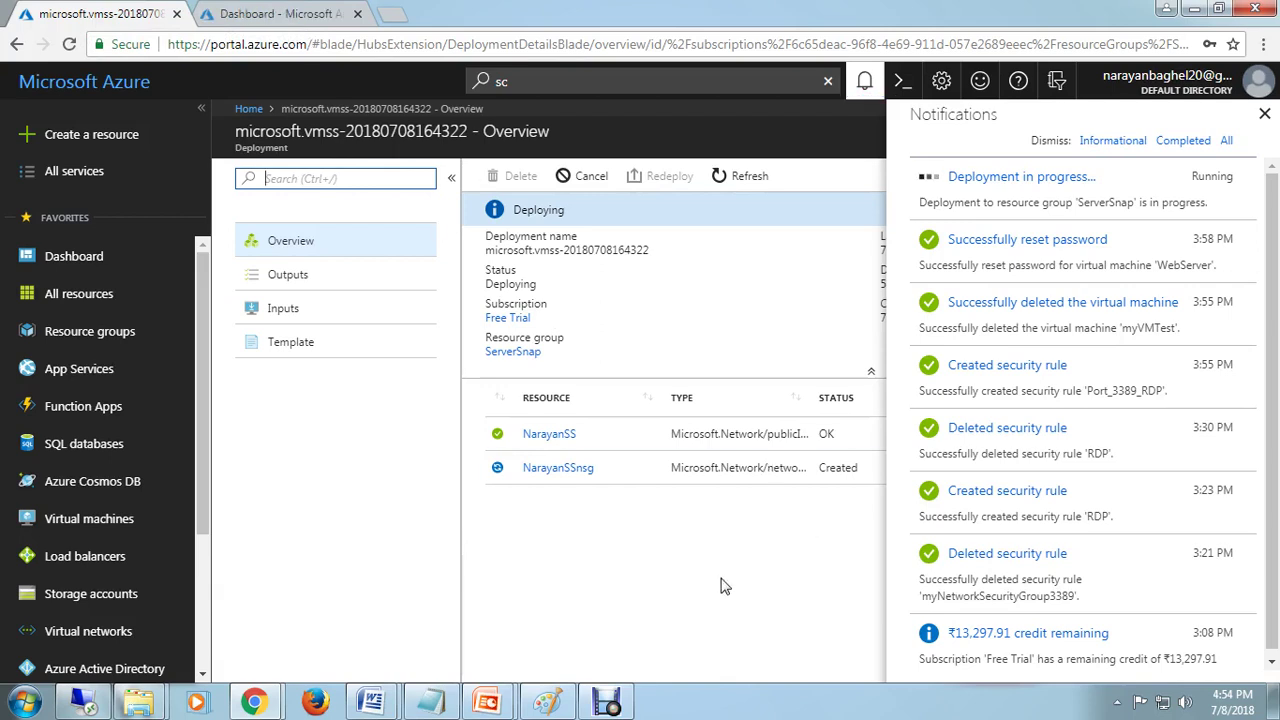
left_click(745, 176)
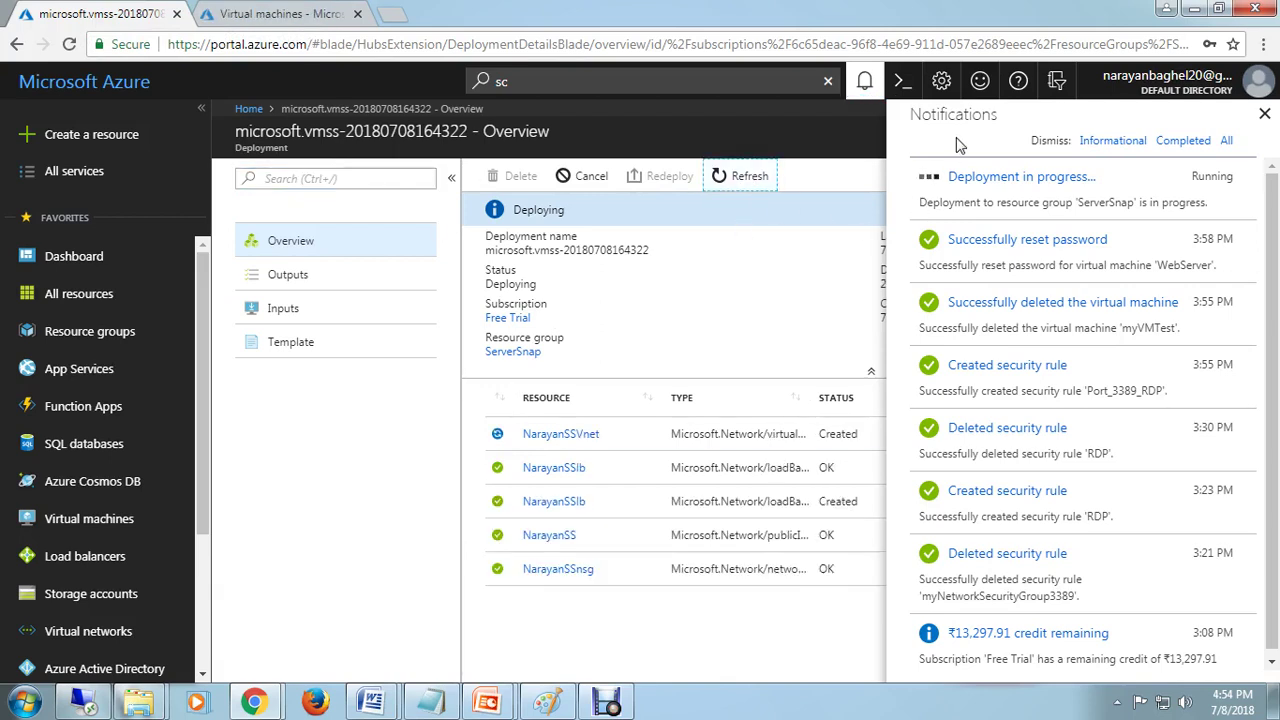
left_click(1265, 115)
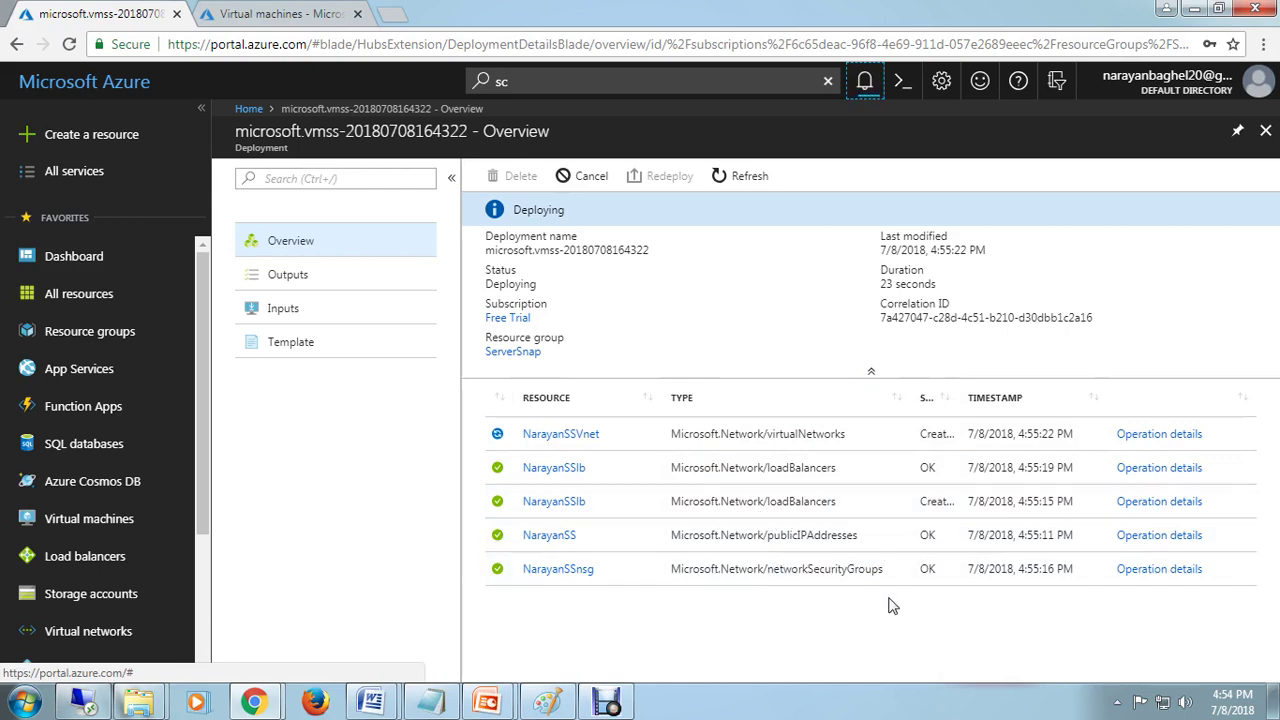
Step: Check the VM tab, then refresh until network, load balancer, IP and security group complete
left_click(865, 80)
left_click(300, 14)
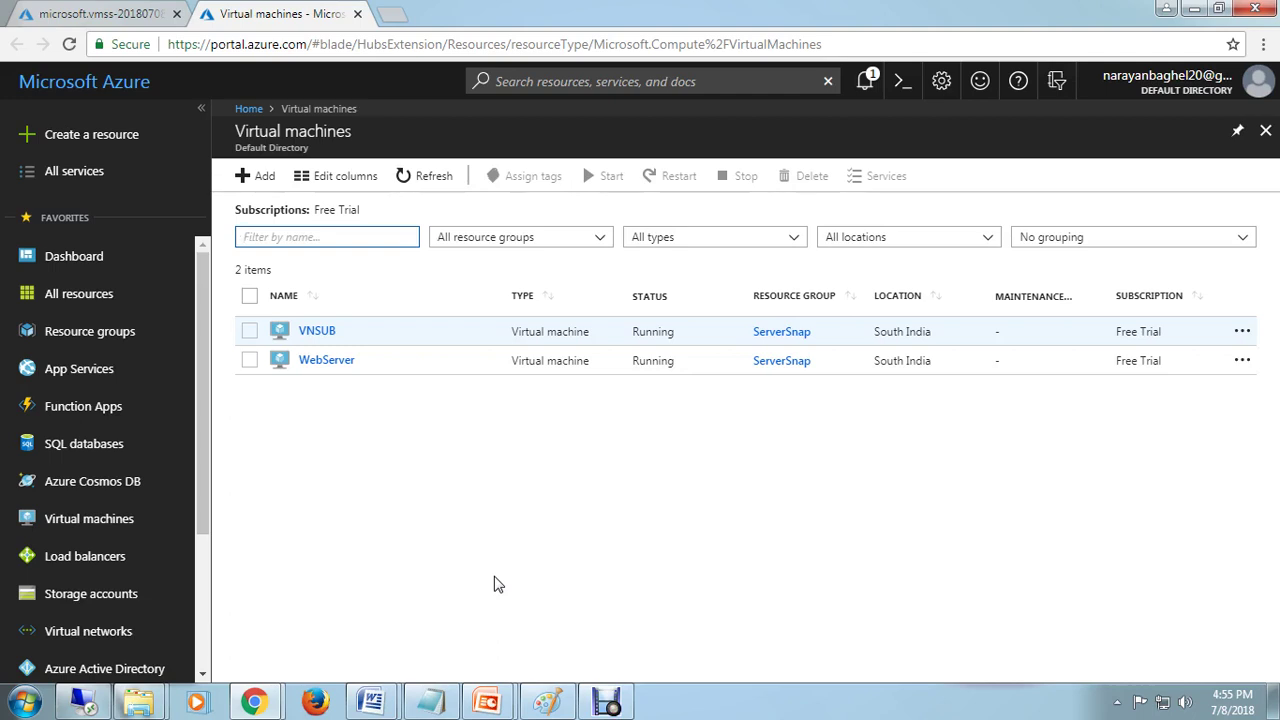
left_click(30, 12)
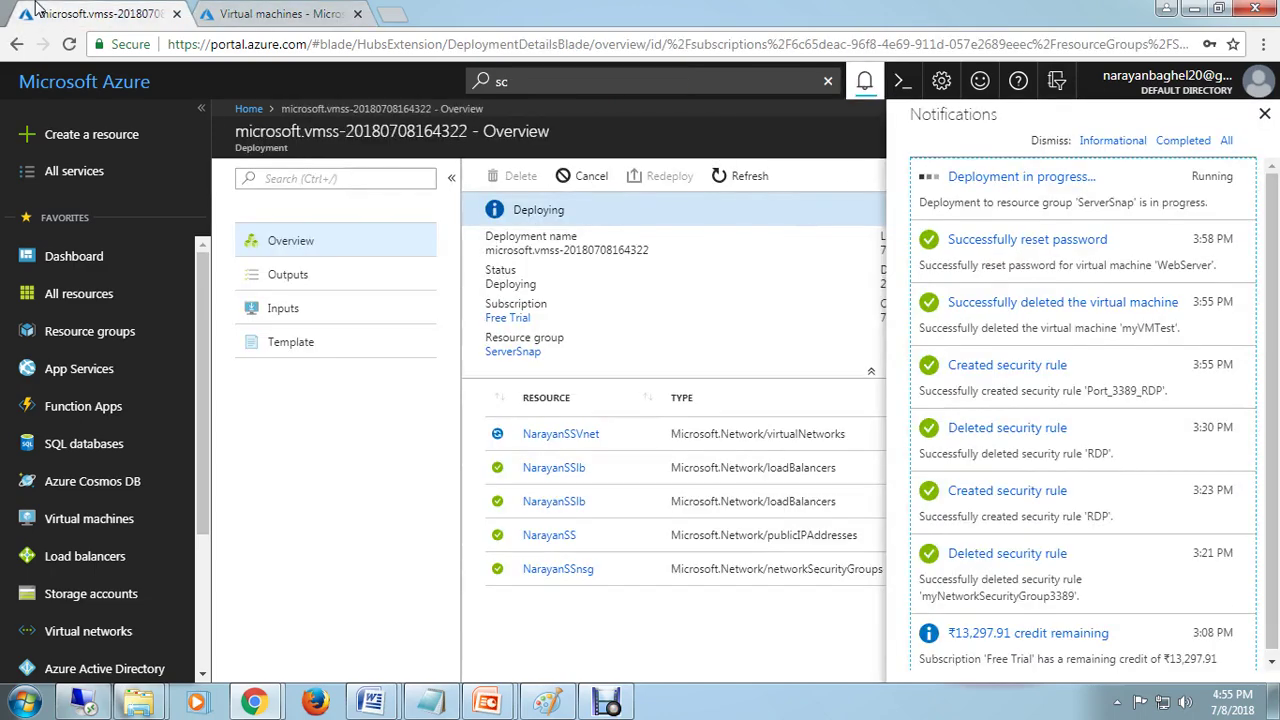
left_click(751, 182)
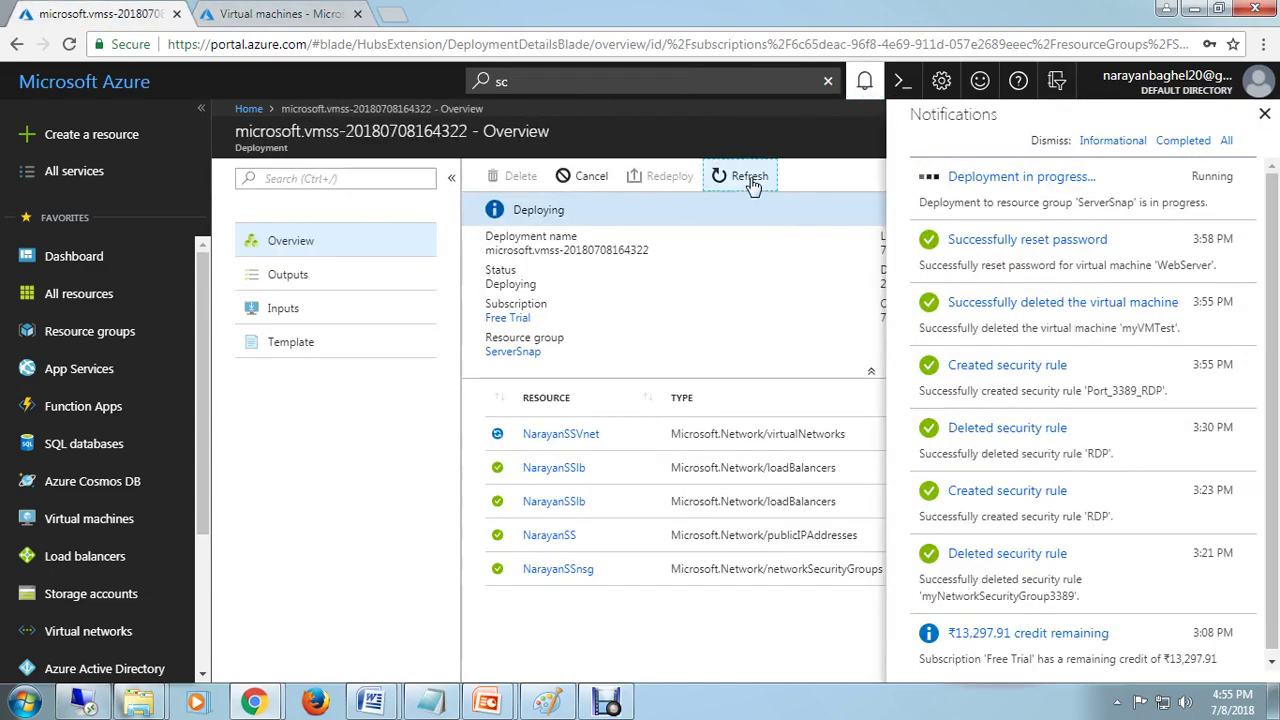
double_click(752, 182)
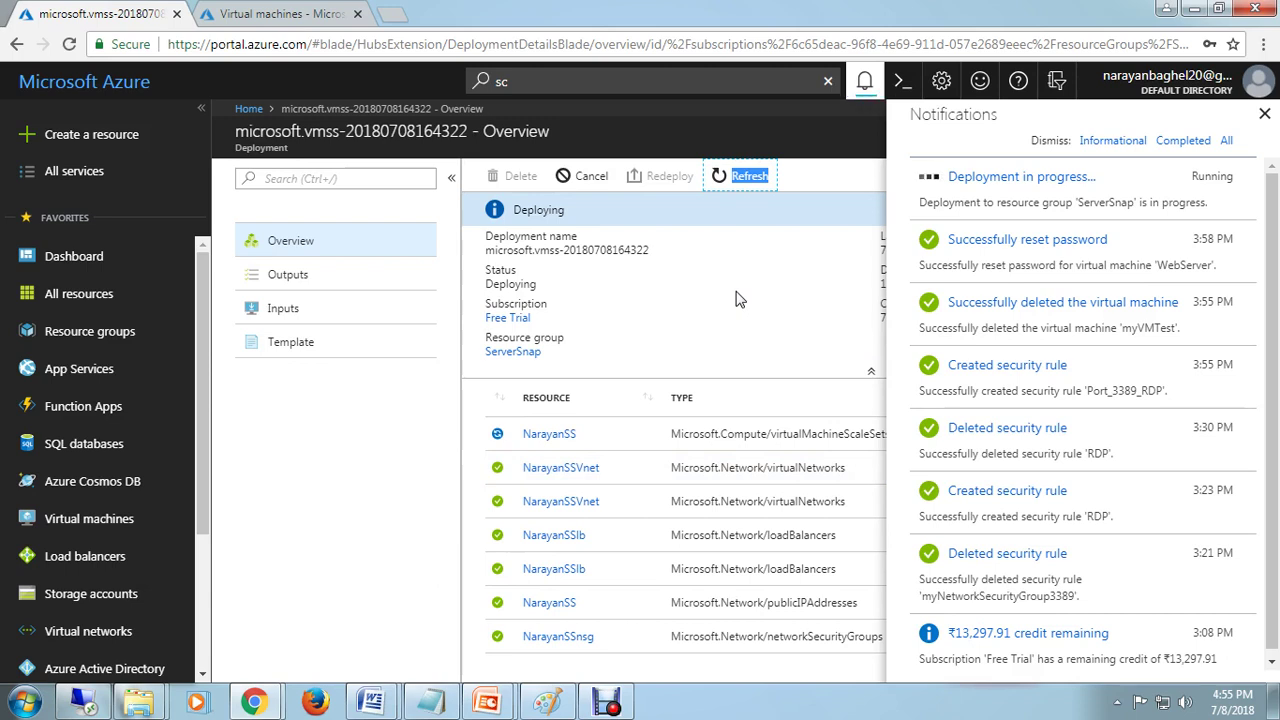
Step: Browse All services from the VM tab and see notifications showing only the Free Trial credit
left_click(260, 14)
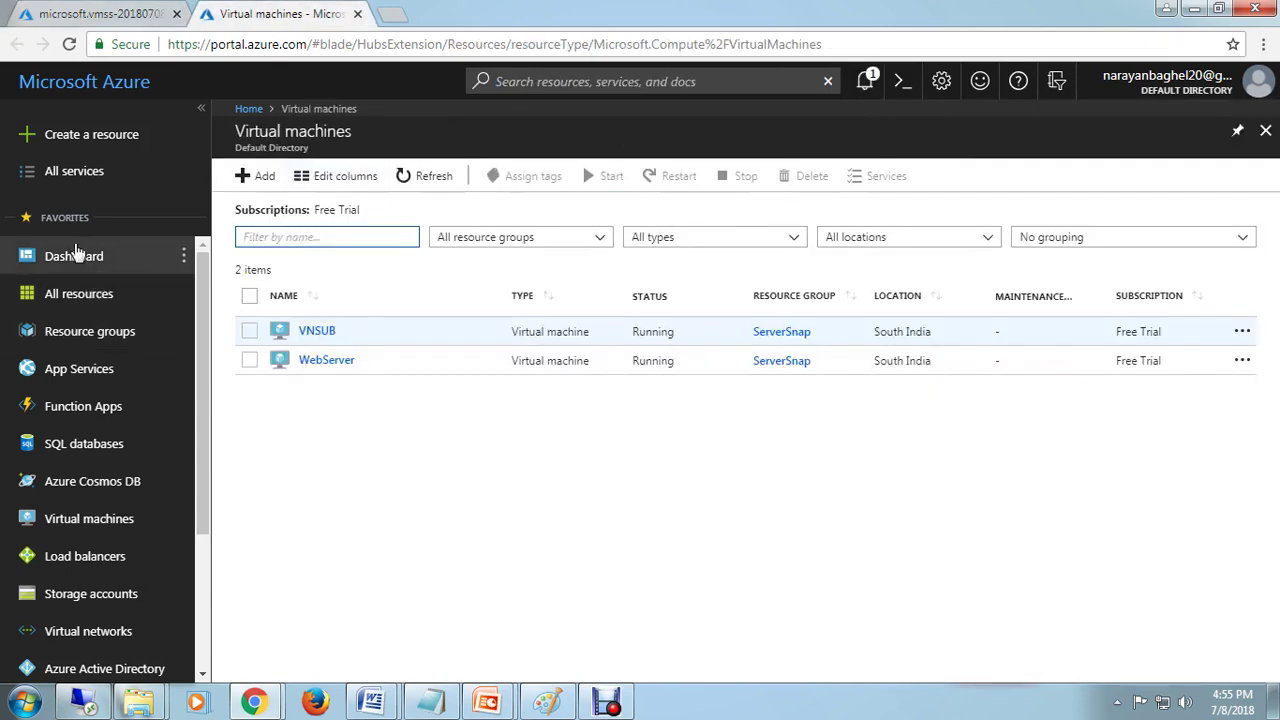
left_click(60, 172)
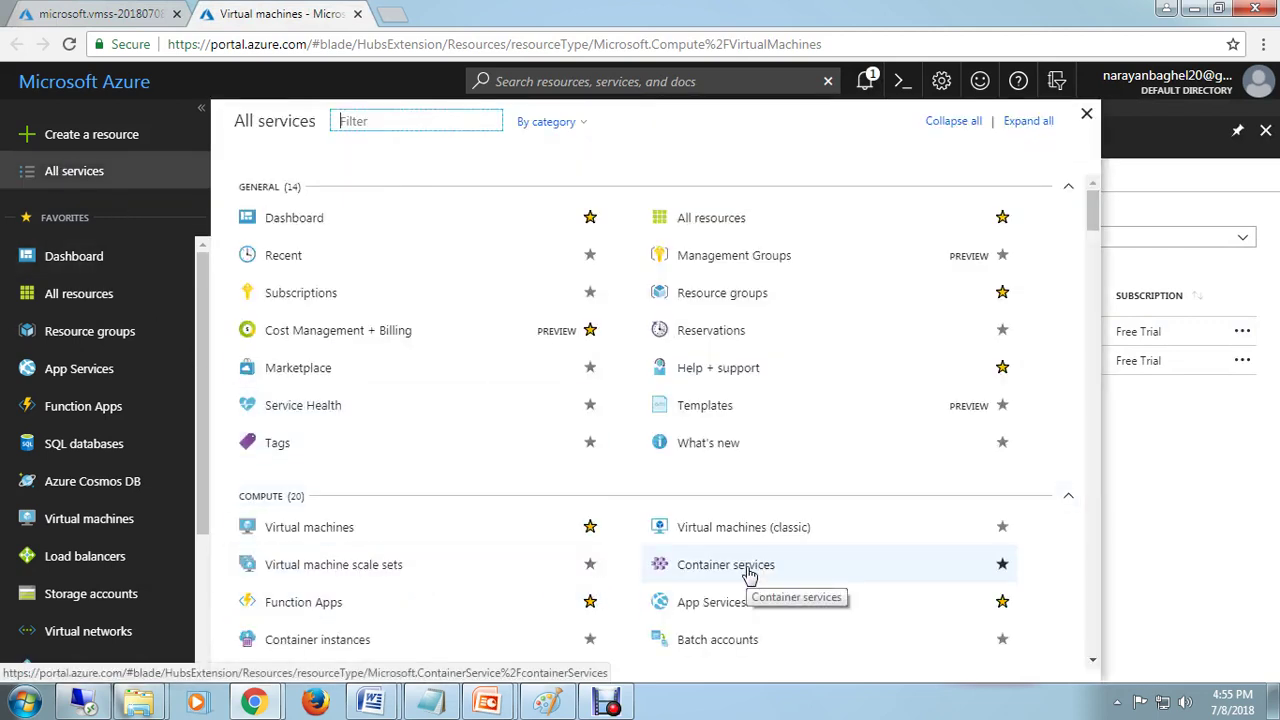
scroll(748, 575, "down", 1)
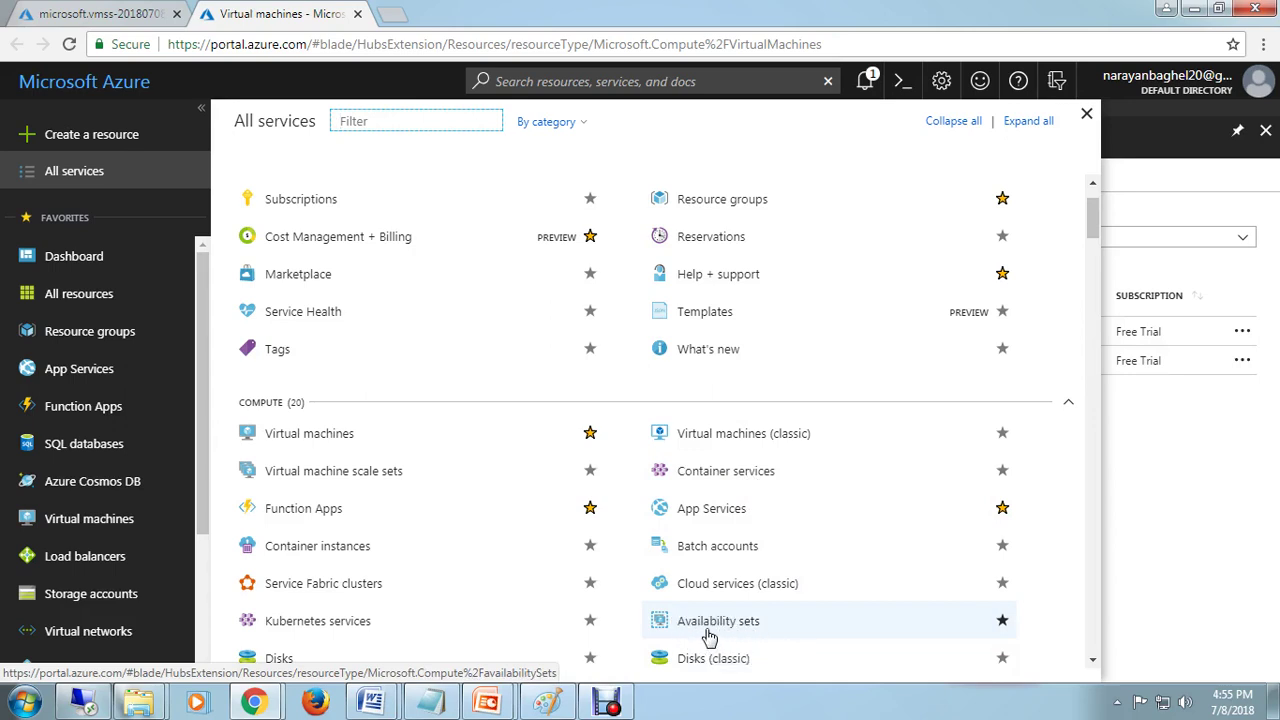
scroll(712, 635, "down", 1)
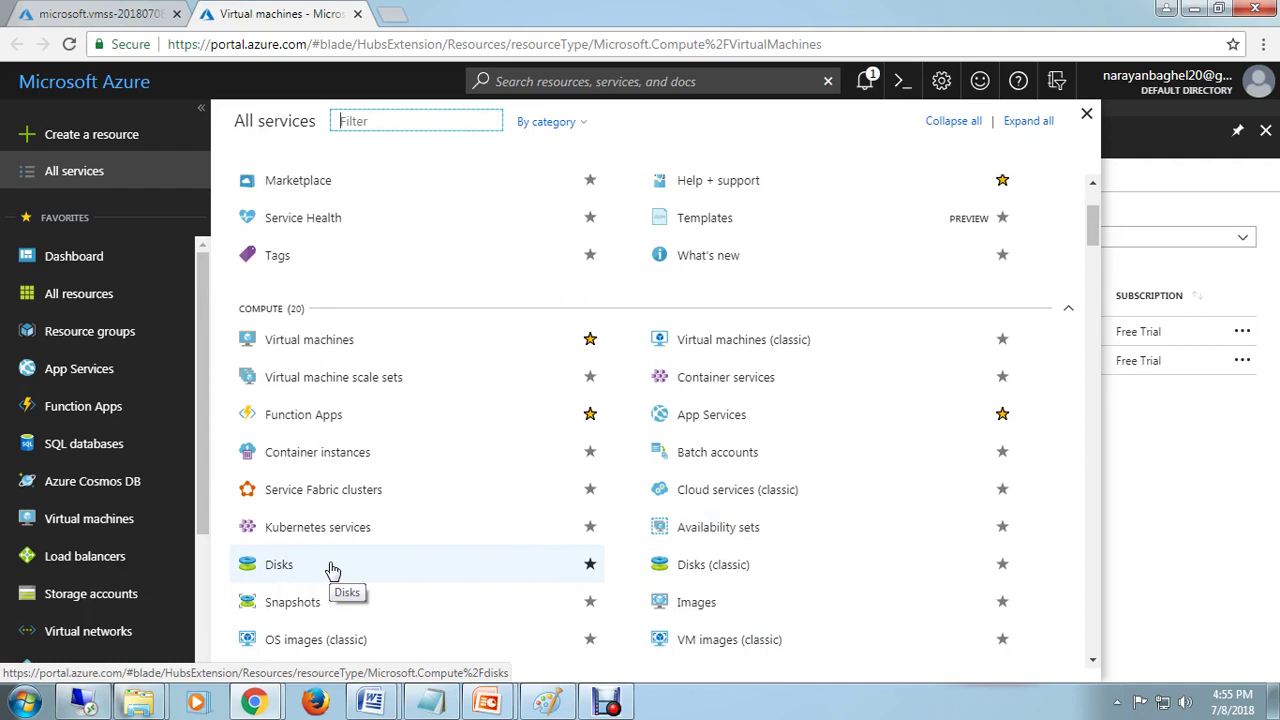
scroll(333, 571, "down", 2)
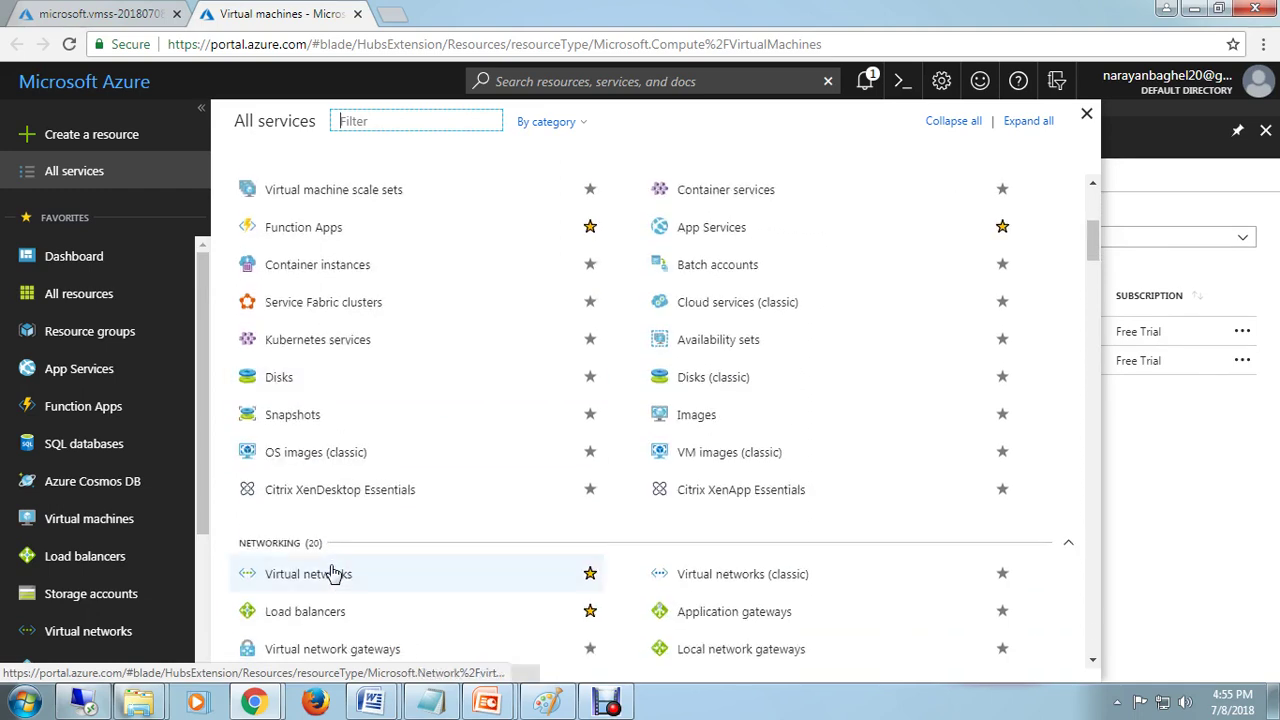
scroll(420, 531, "up", 1)
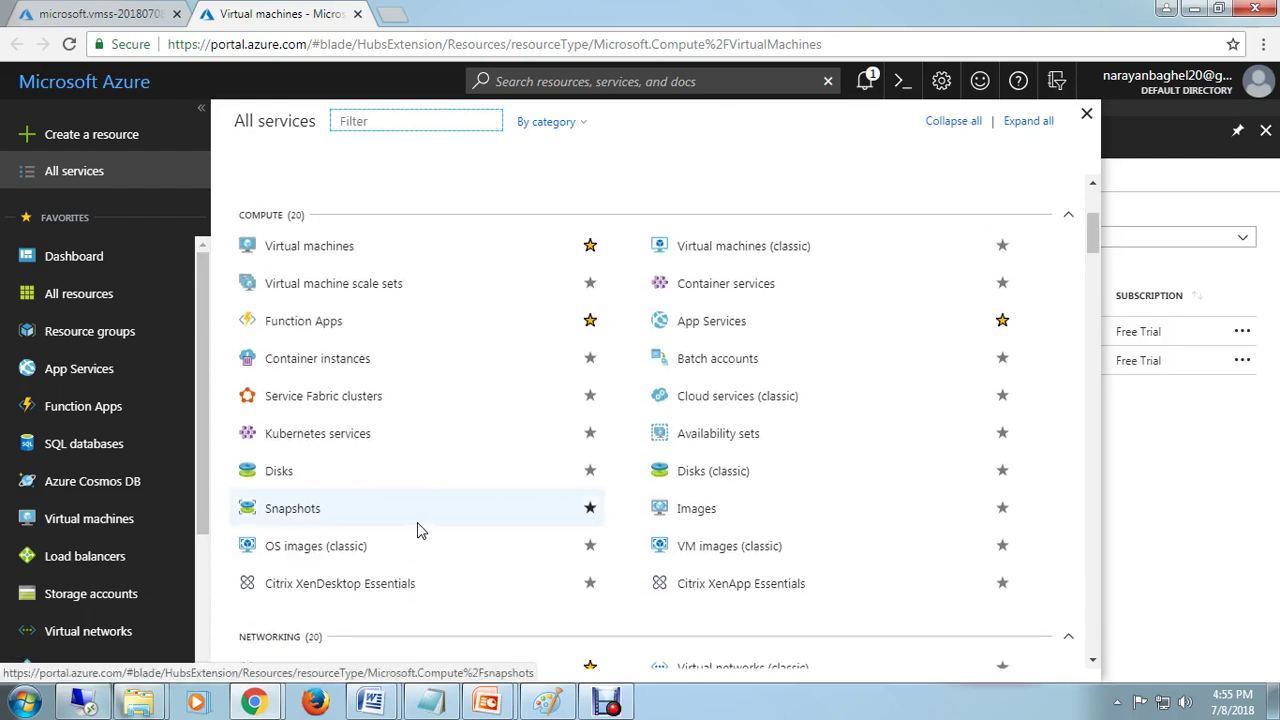
left_click(866, 84)
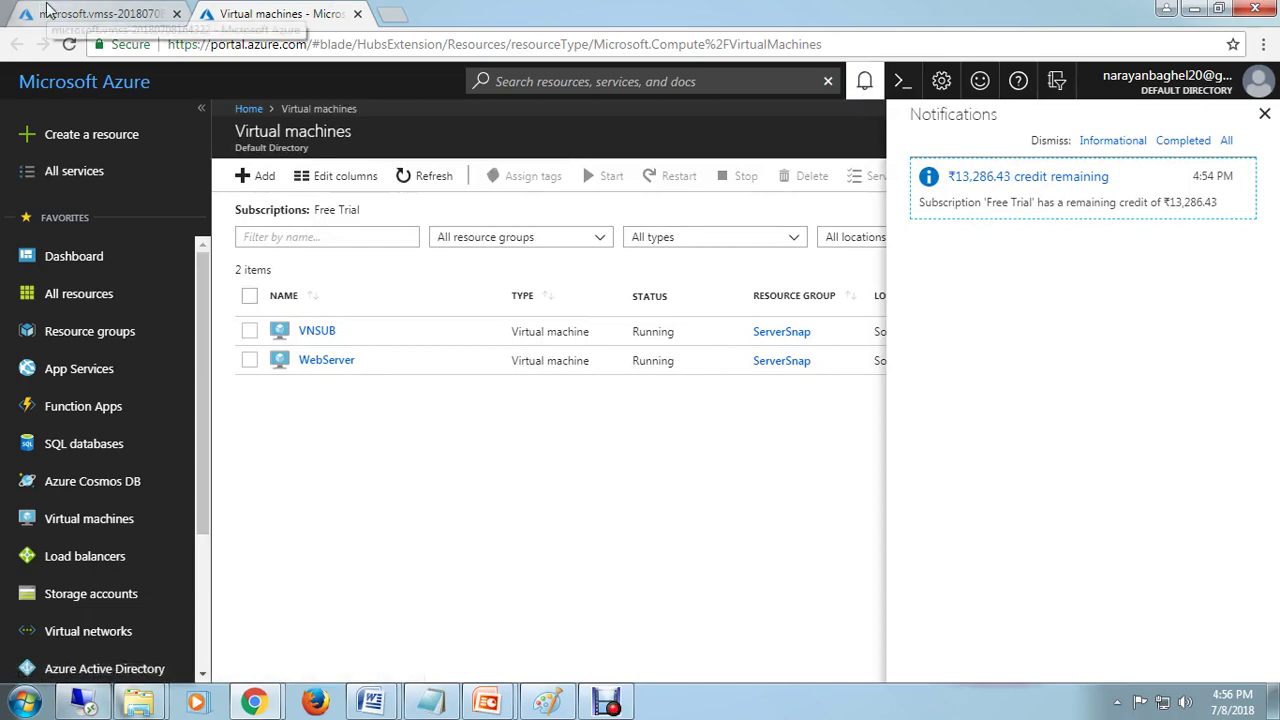
Step: Alternate between the VM list and deployment overview, refreshing while NarayanSS keeps deploying
left_click(84, 15)
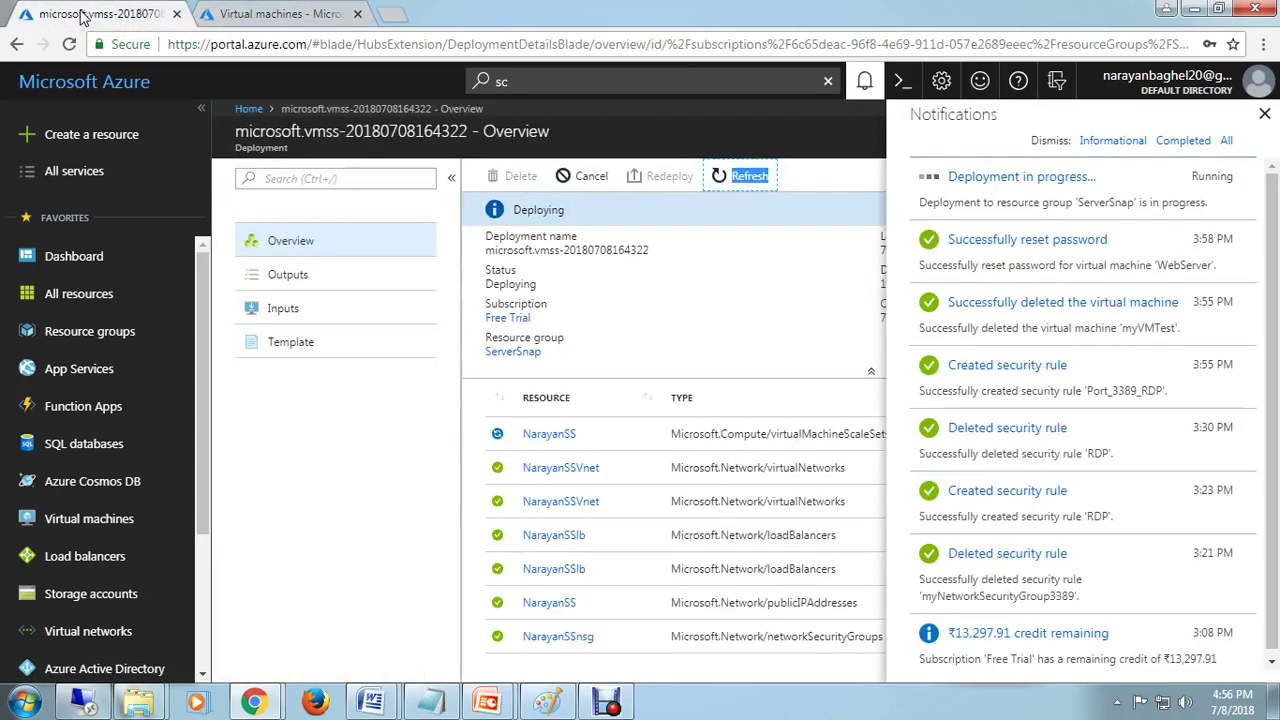
left_click(308, 16)
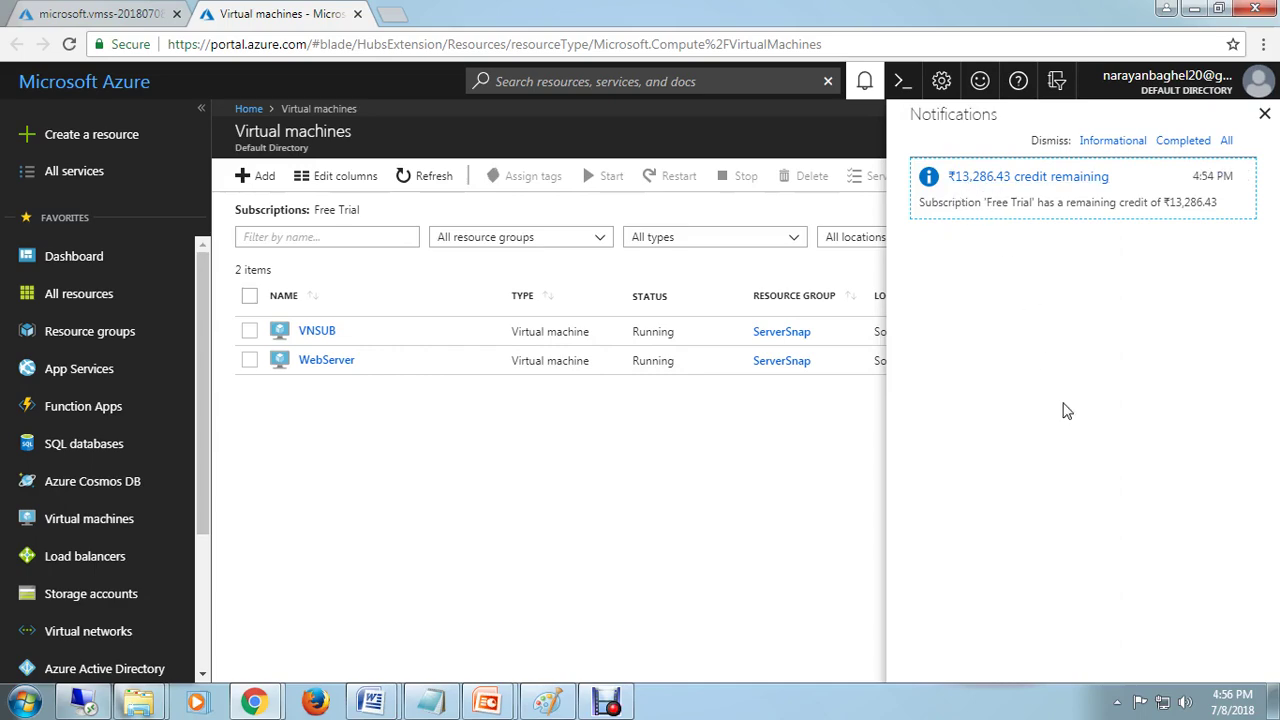
left_click(140, 14)
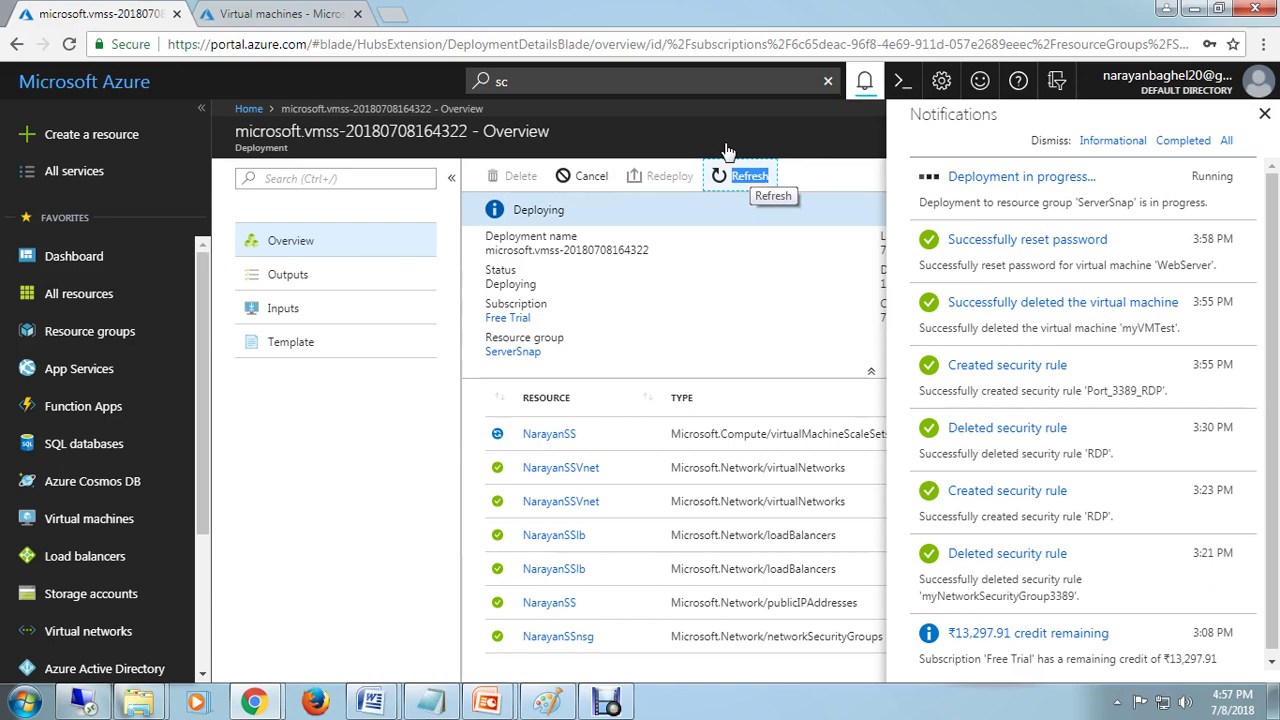
left_click(750, 177)
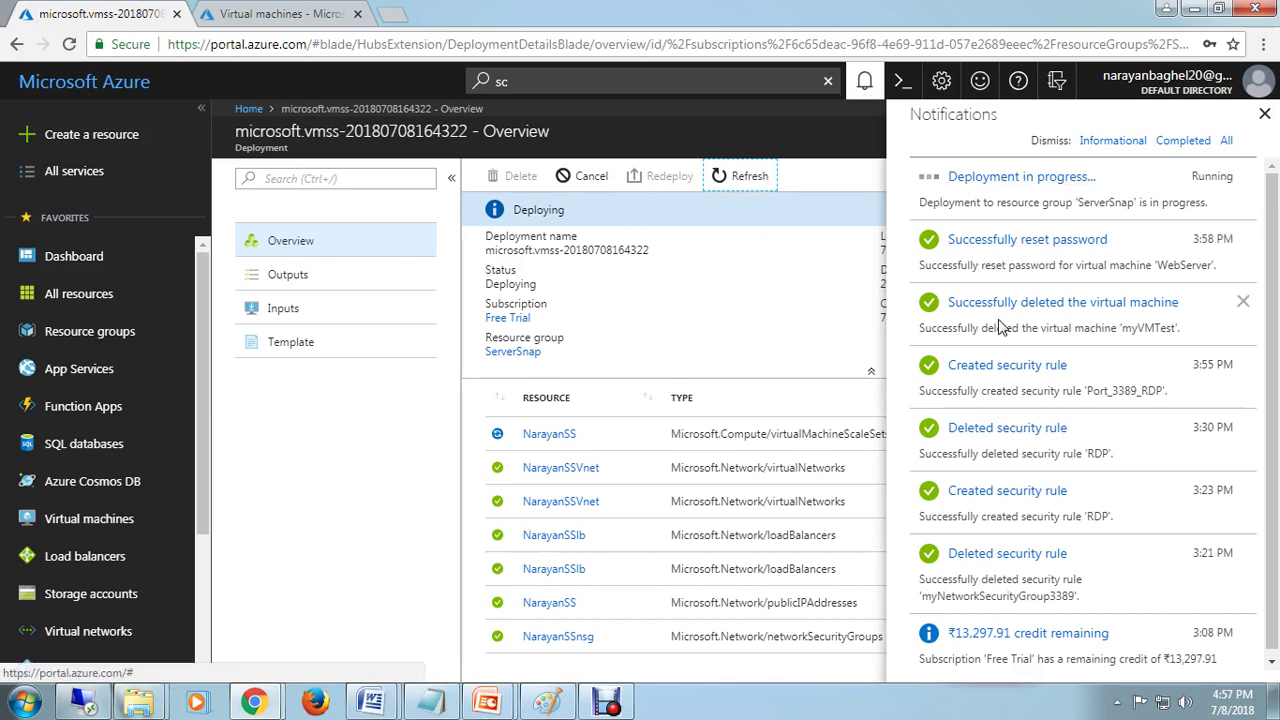
left_click(275, 14)
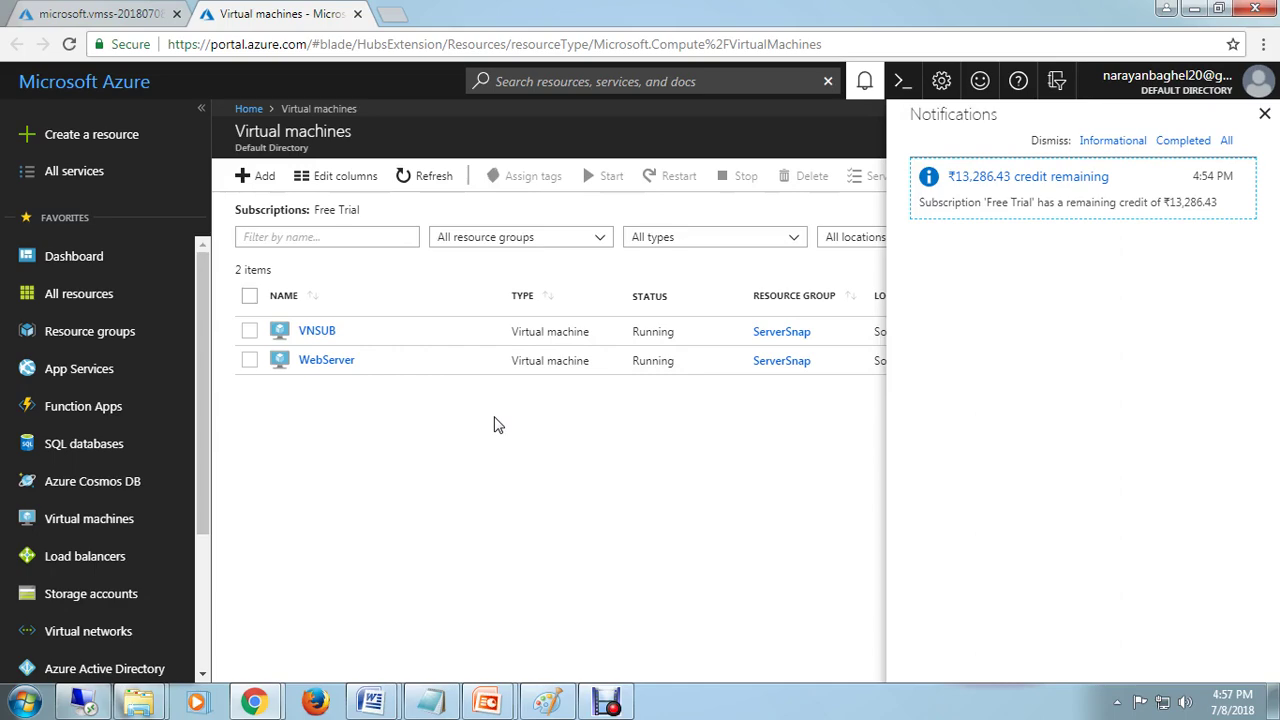
left_click(98, 14)
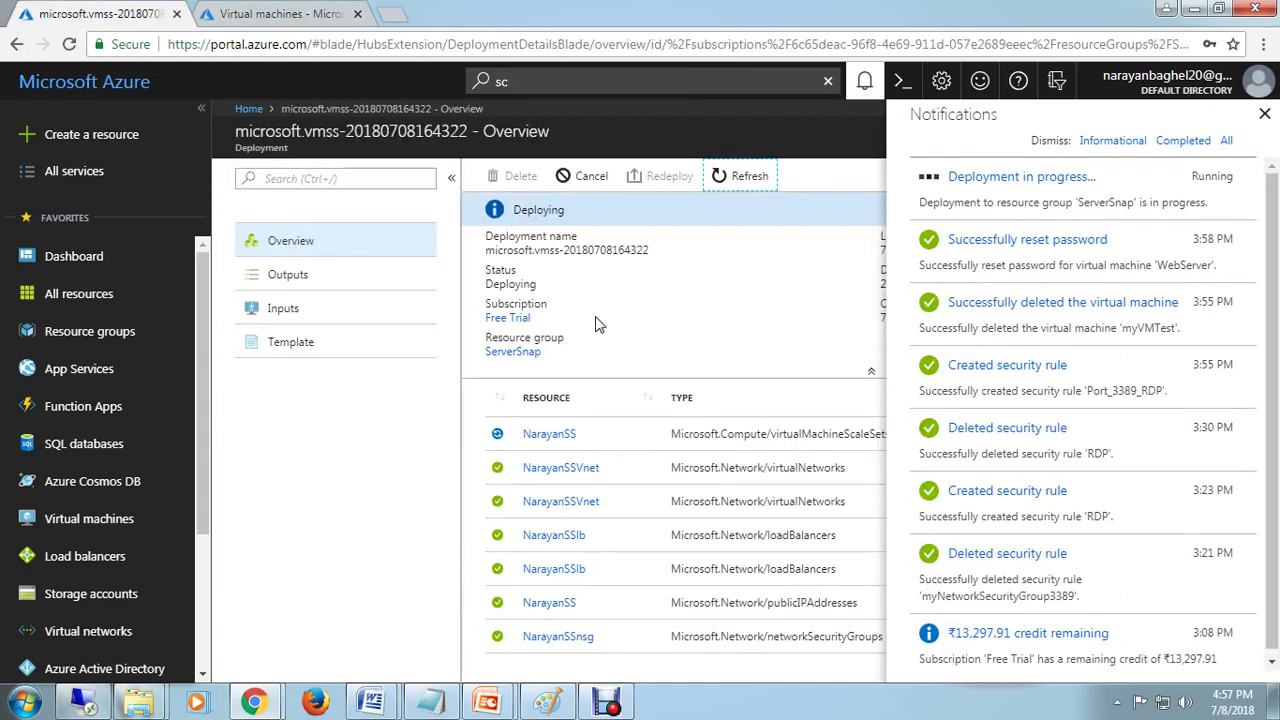
double_click(750, 178)
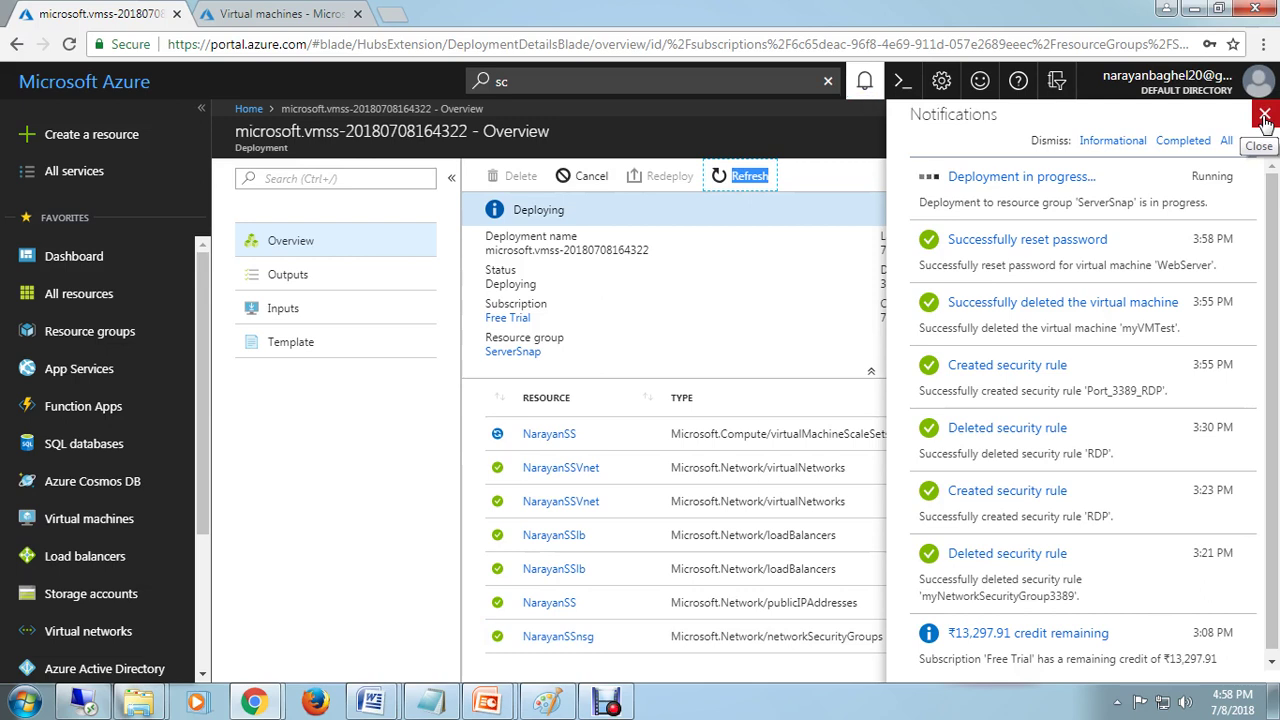
Step: Refresh the deployment overview and check notifications for the deployment's completion
left_click(1265, 118)
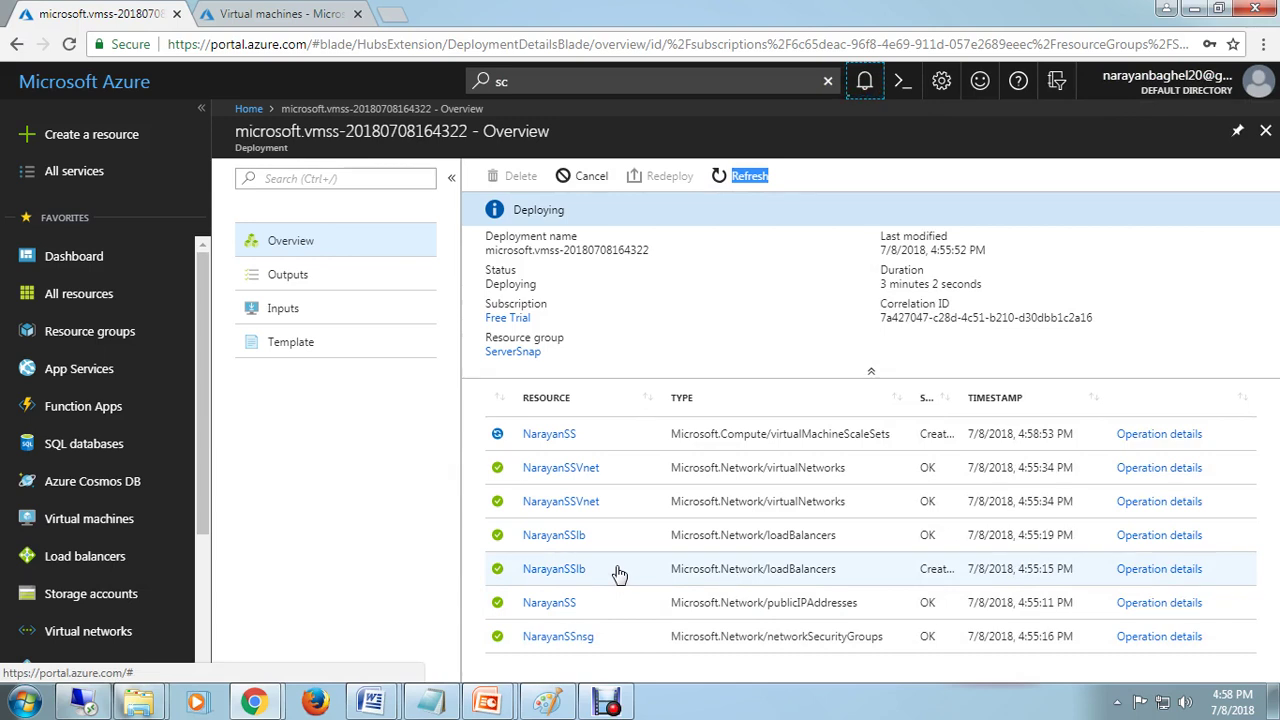
left_click(283, 14)
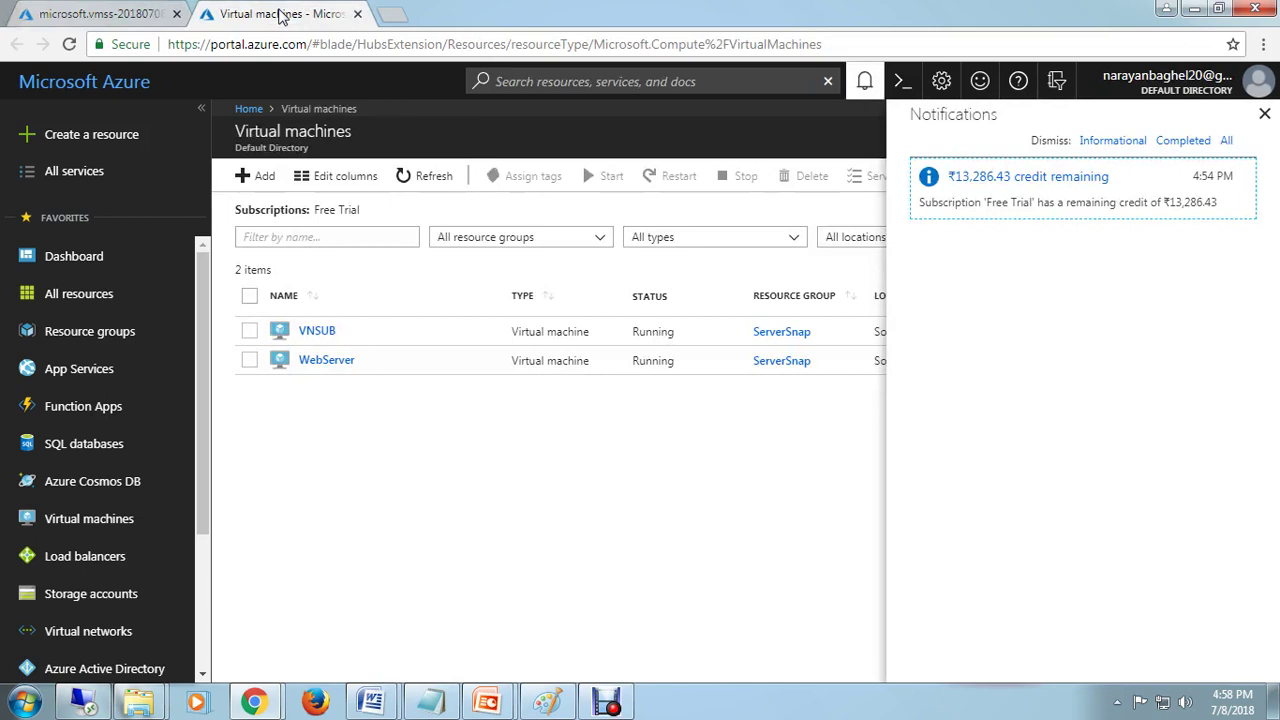
left_click(140, 14)
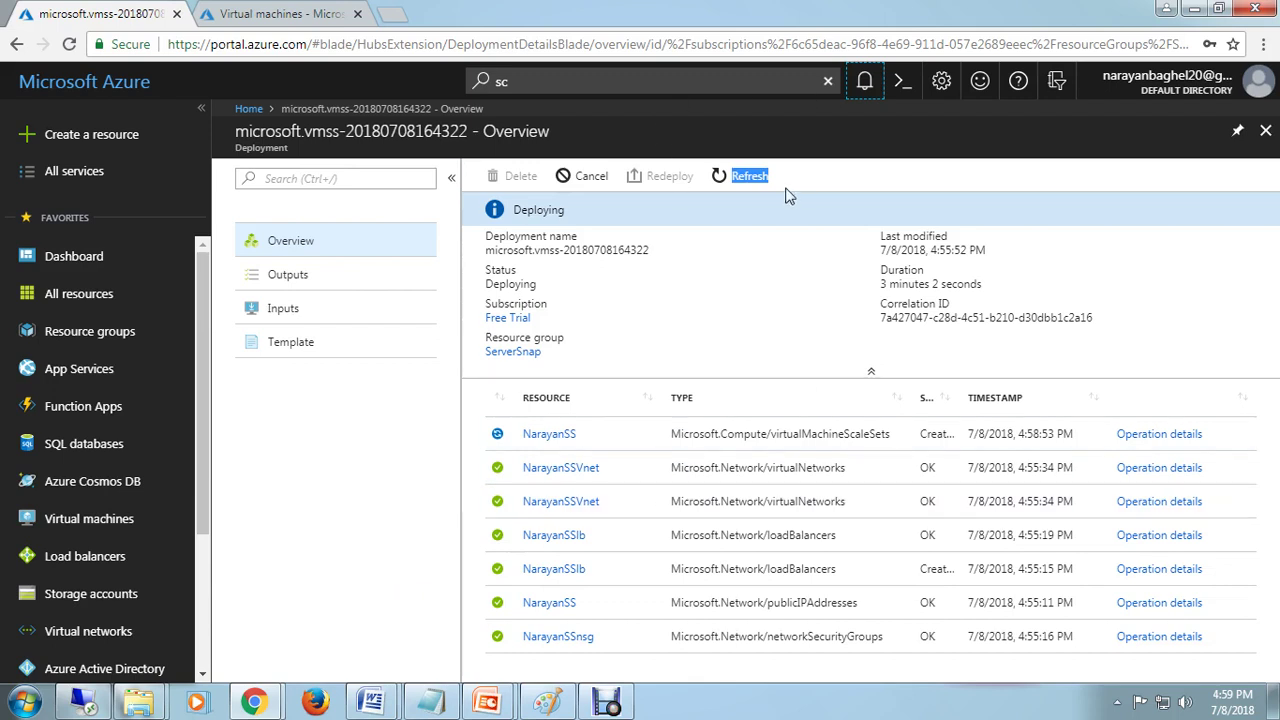
left_click(748, 182)
double_click(748, 182)
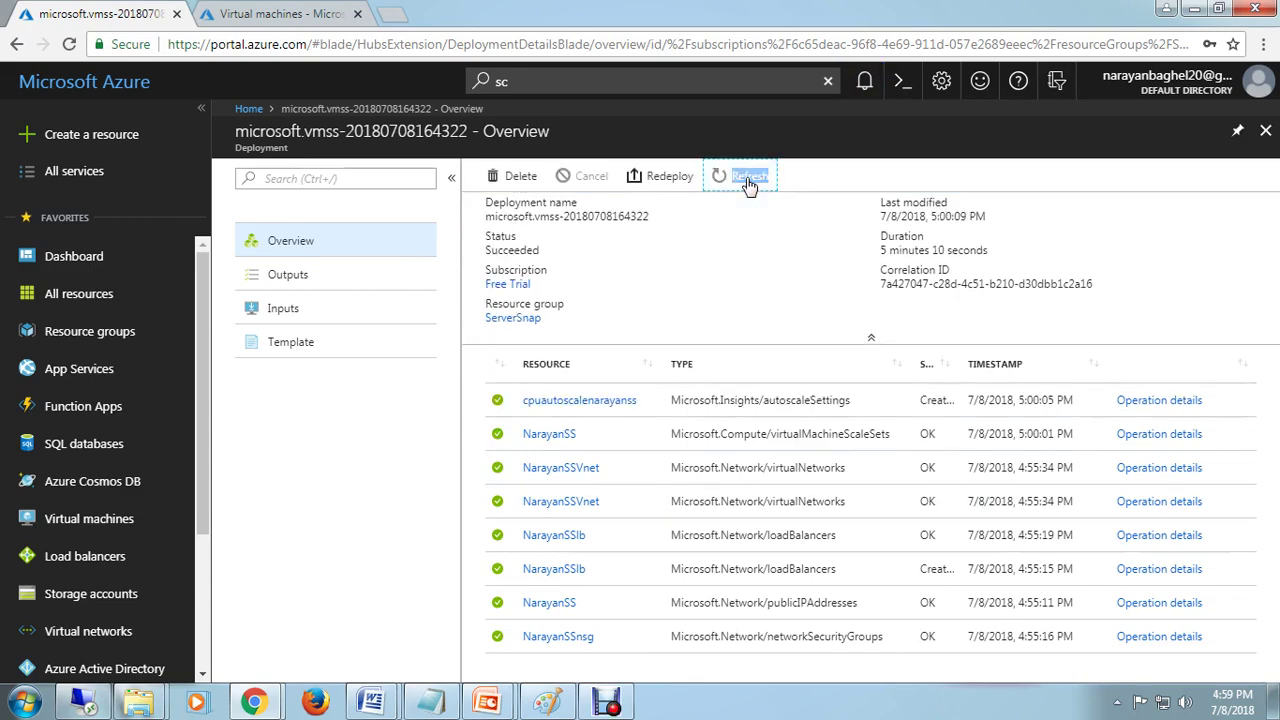
left_click(862, 82)
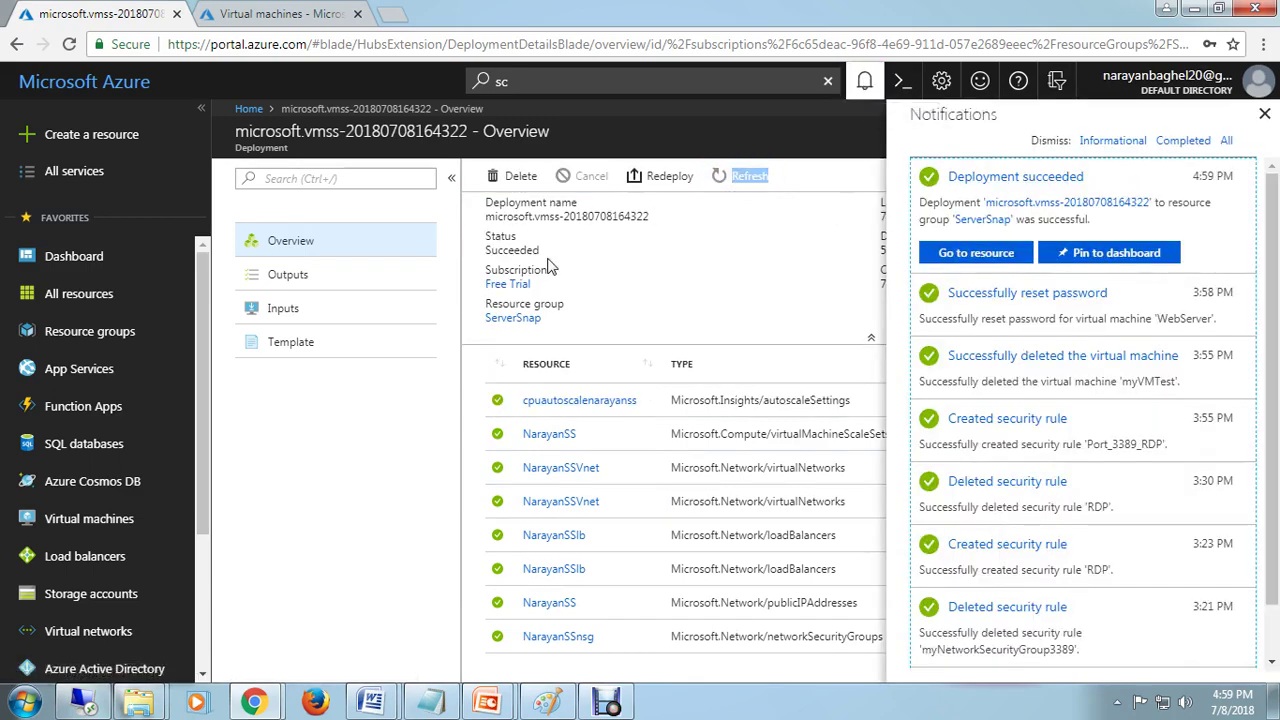
Step: Reload the succeeded deployment page, dismiss the credit notice, and view its empty Outputs
left_click(272, 242)
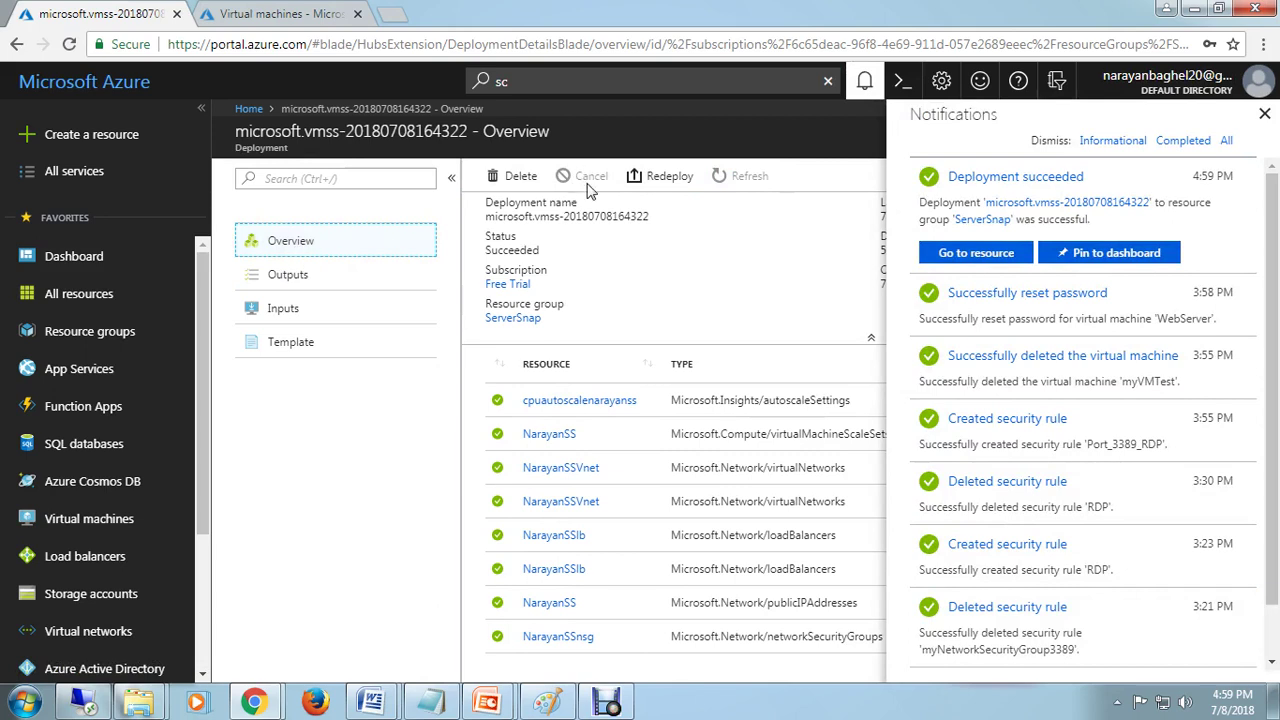
left_click(474, 45)
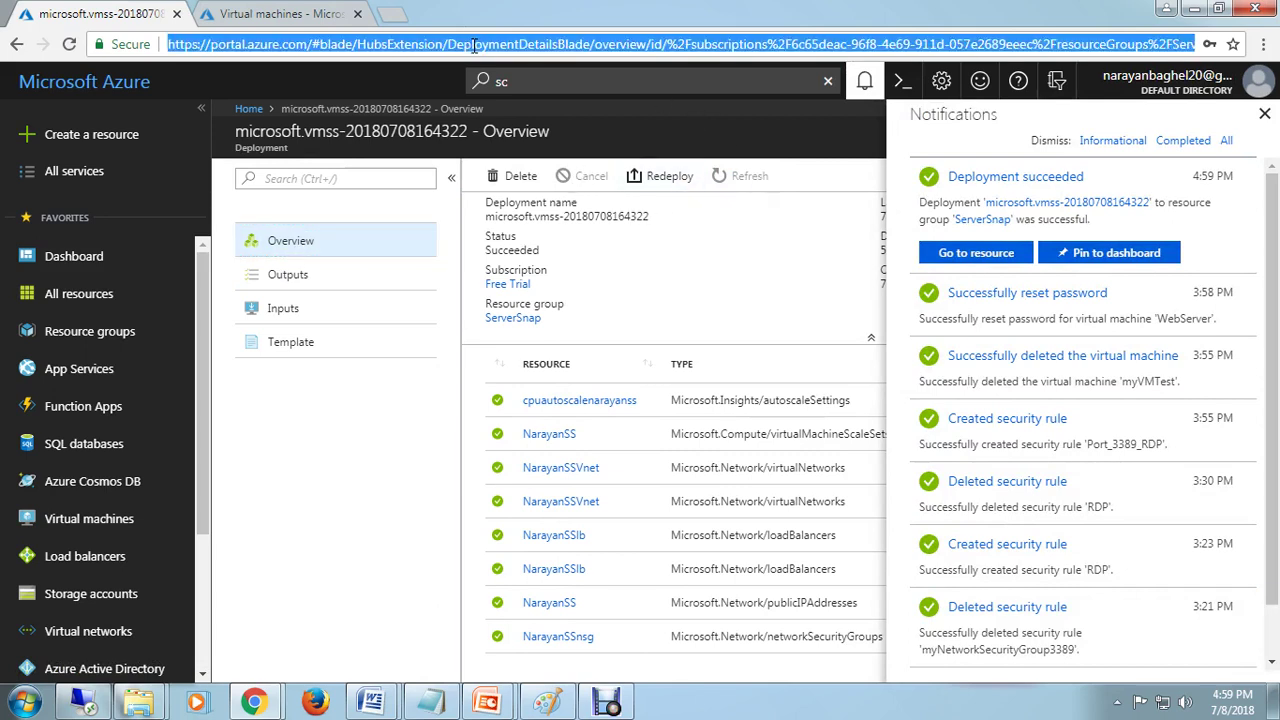
key("Return")
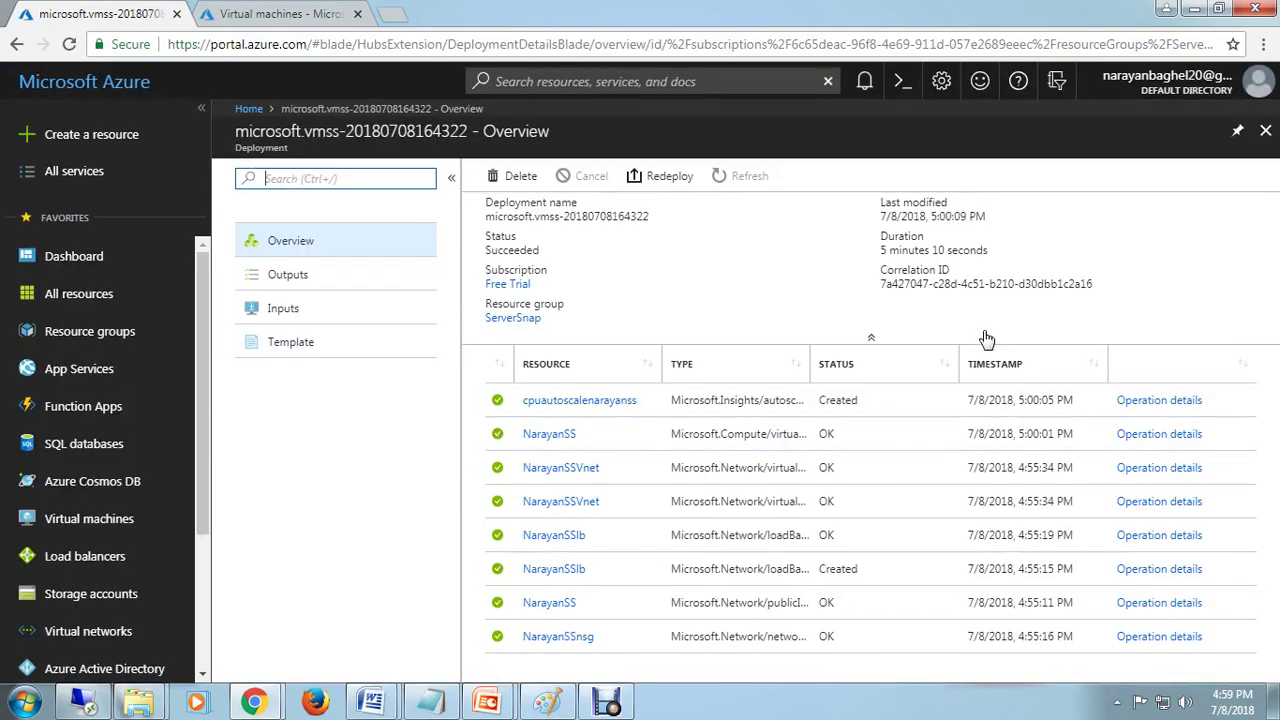
left_click(308, 246)
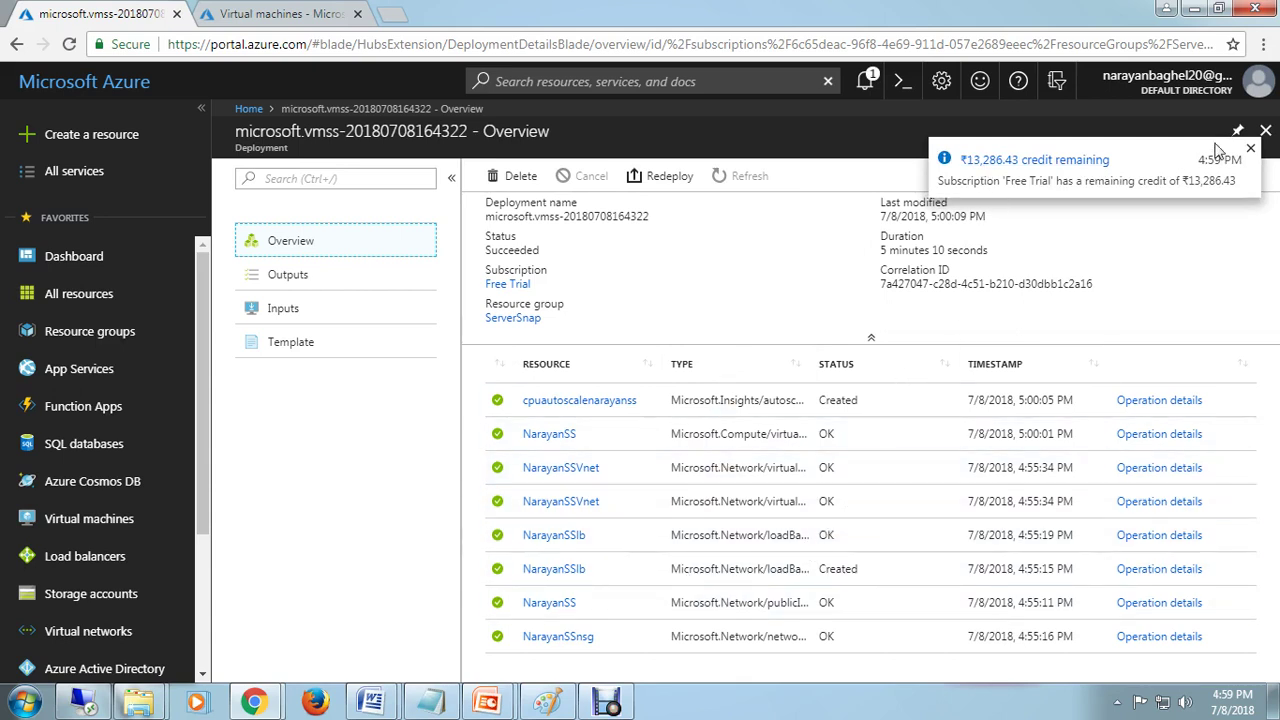
left_click(1251, 151)
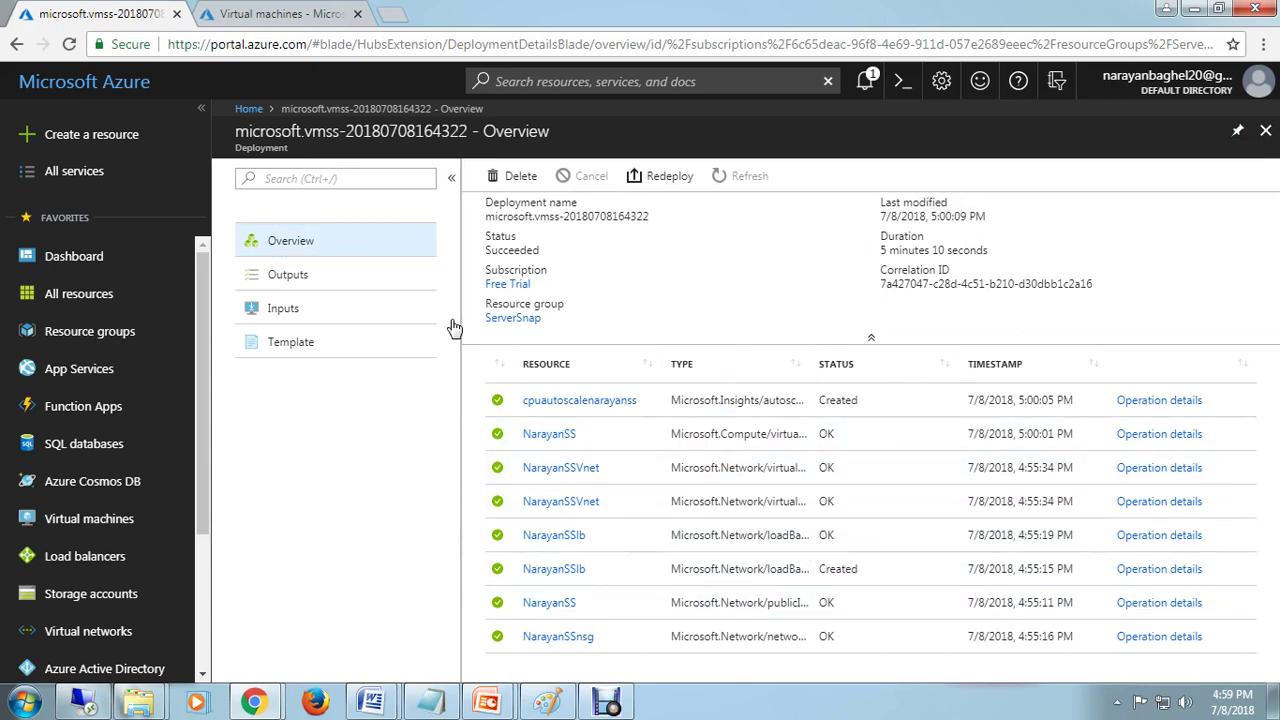
left_click(297, 285)
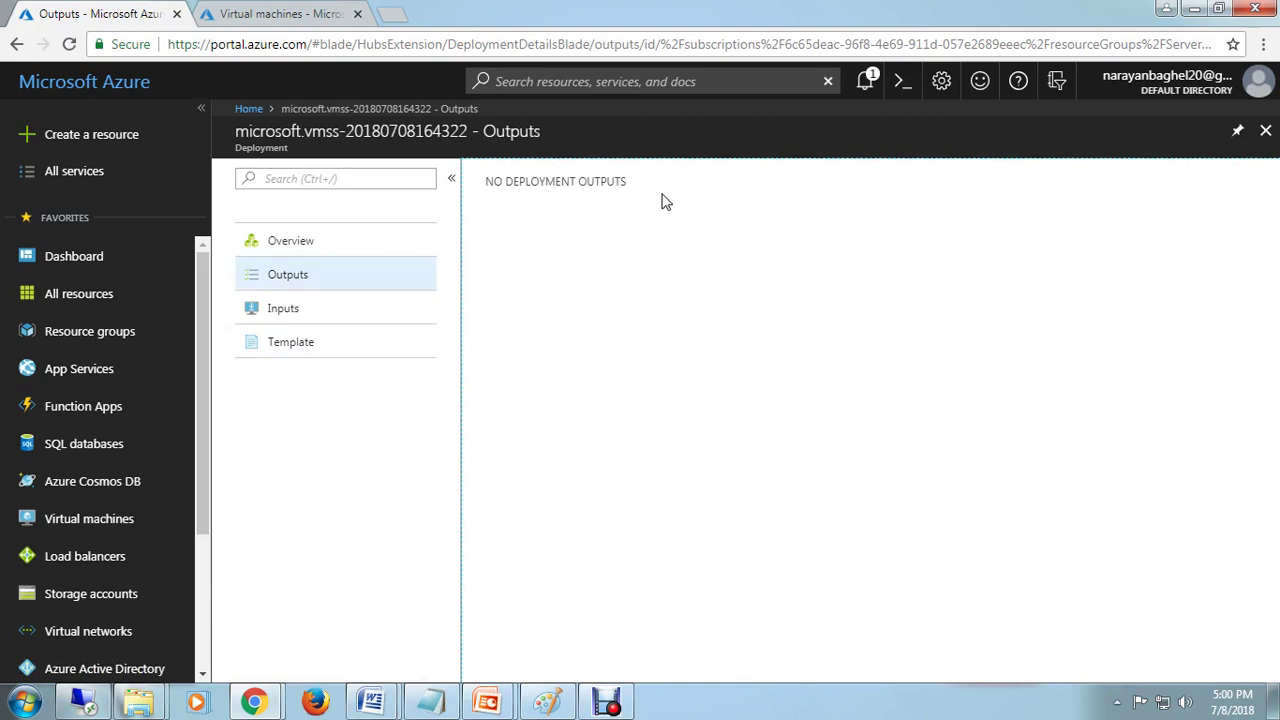
Step: Review the deployment's input parameters and its template
left_click(300, 310)
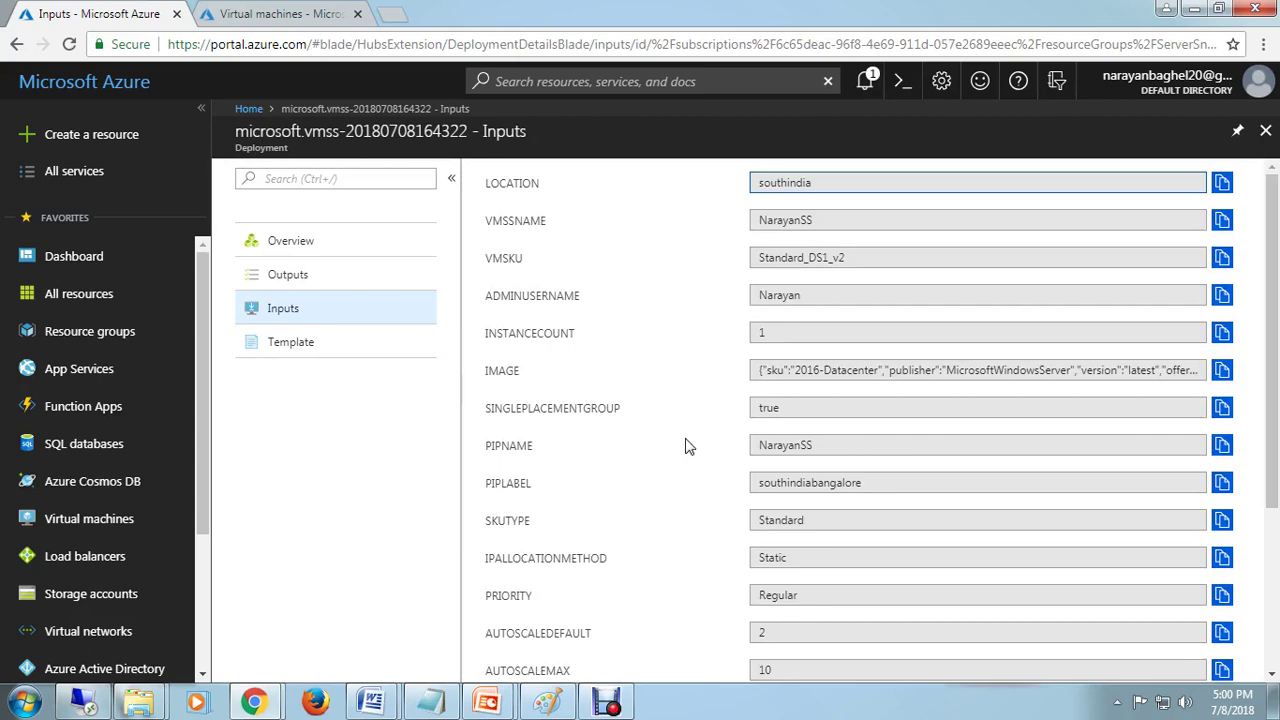
scroll(698, 487, "down", 2)
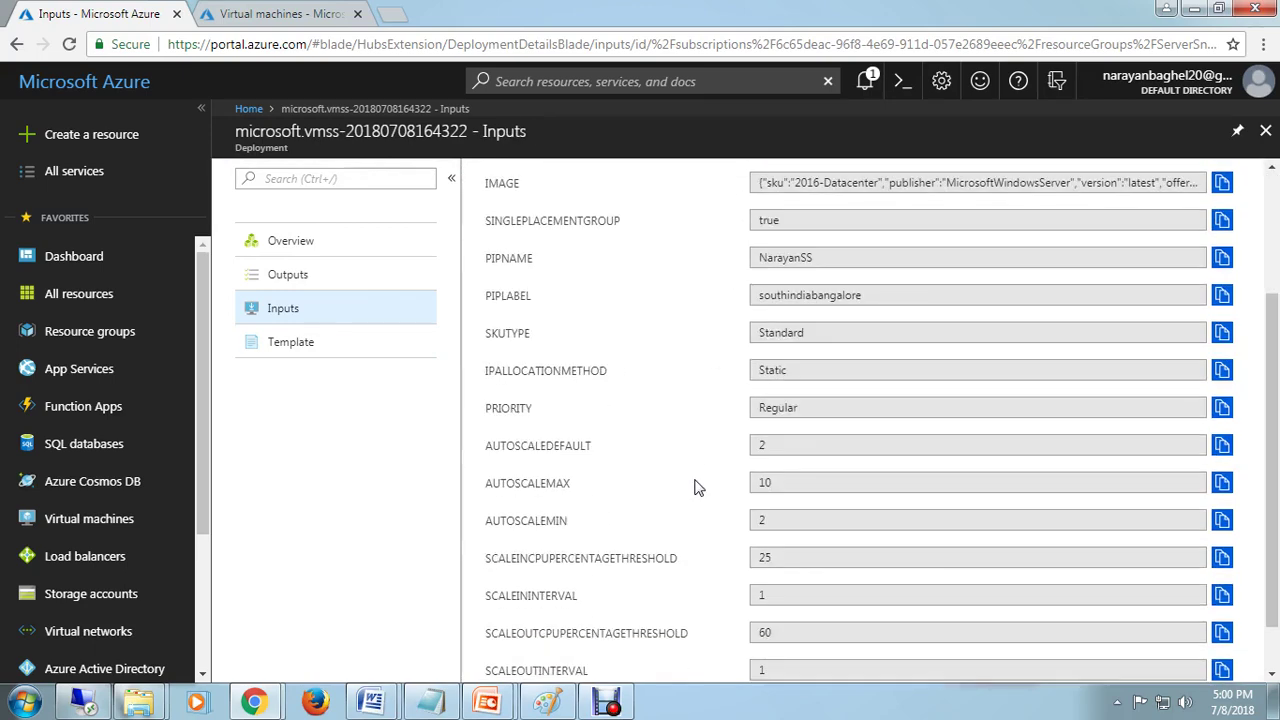
scroll(698, 487, "down", 1)
scroll(698, 487, "up", 3)
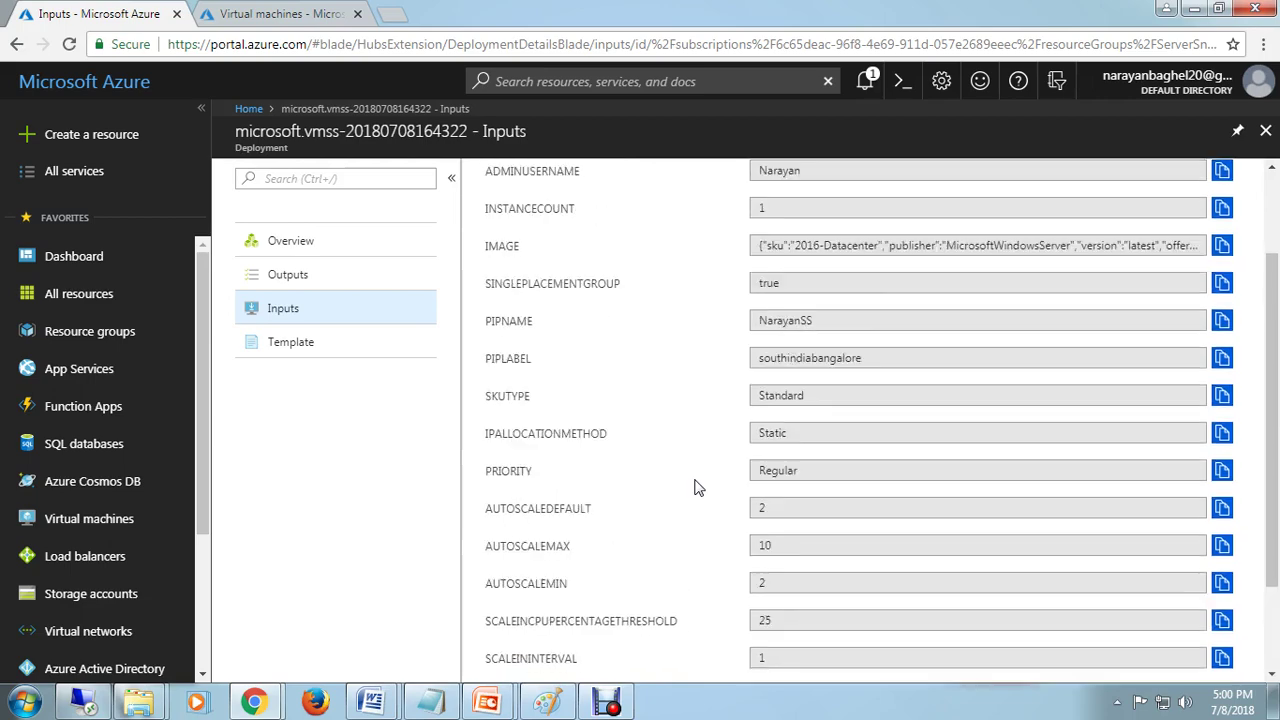
left_click(330, 350)
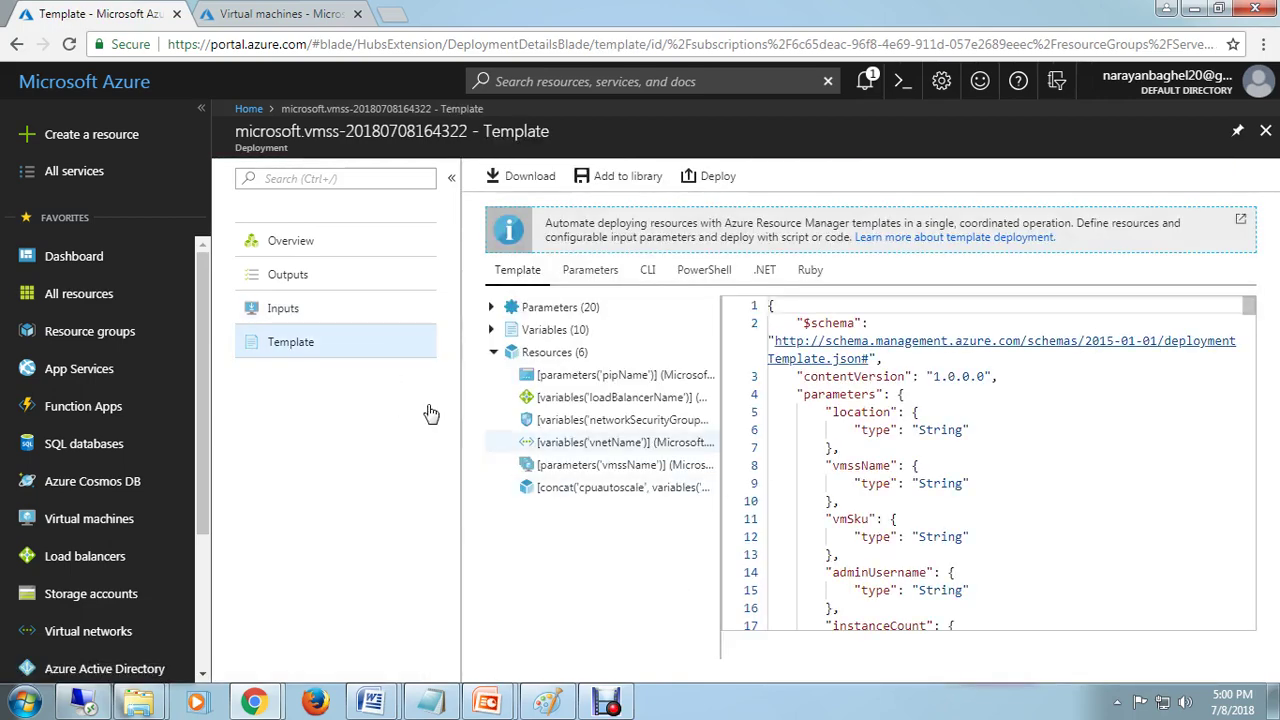
Step: Toggle between the deployment Overview and Outputs, then go back to the Dashboard
left_click(288, 243)
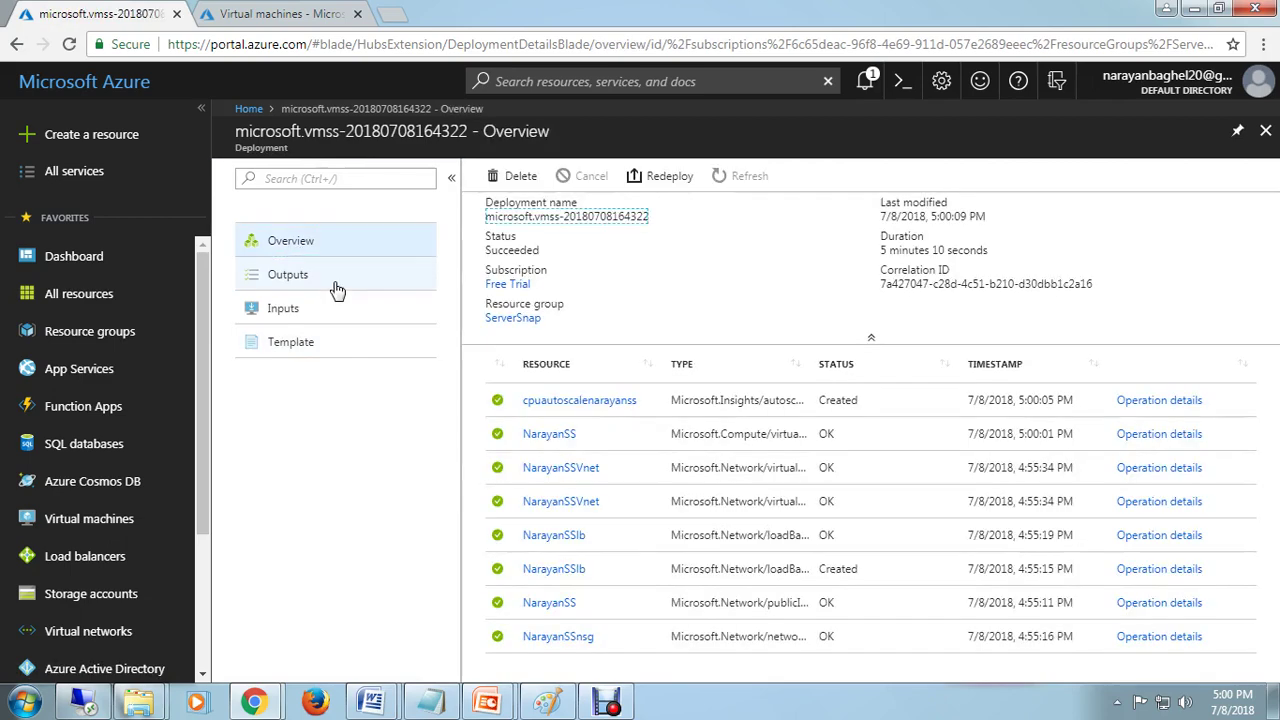
left_click(300, 287)
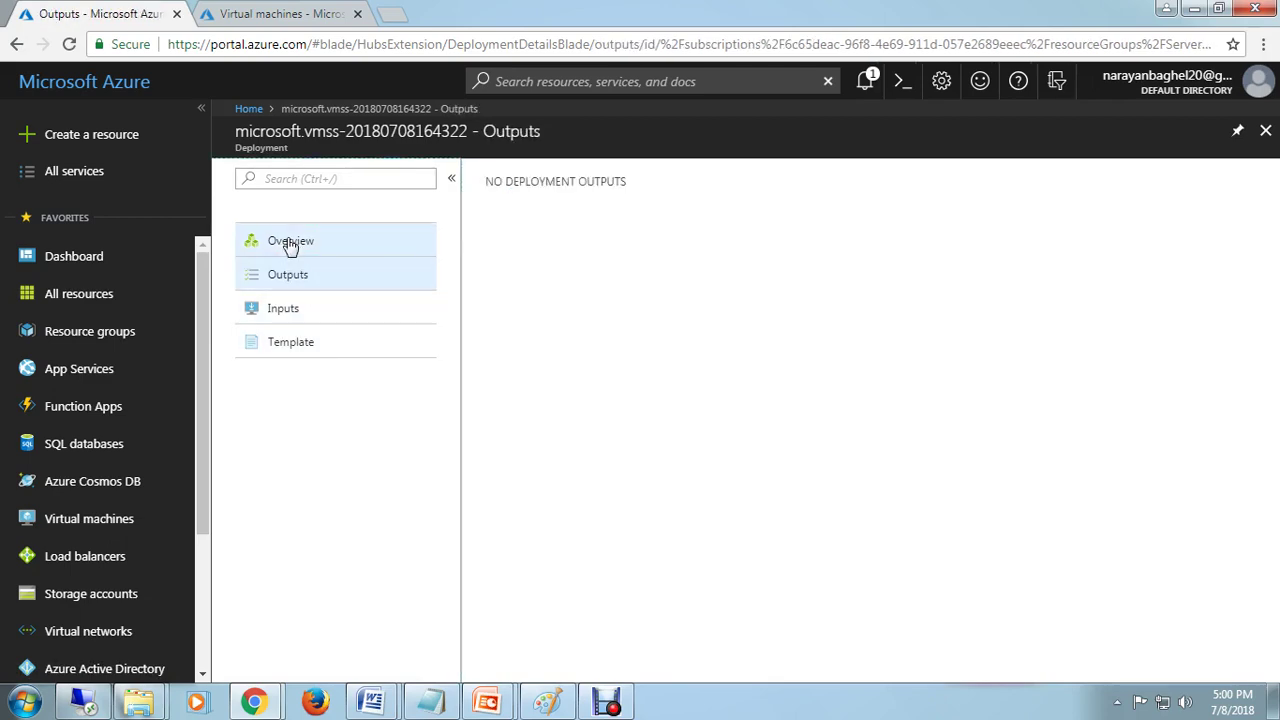
left_click(288, 246)
left_click(290, 278)
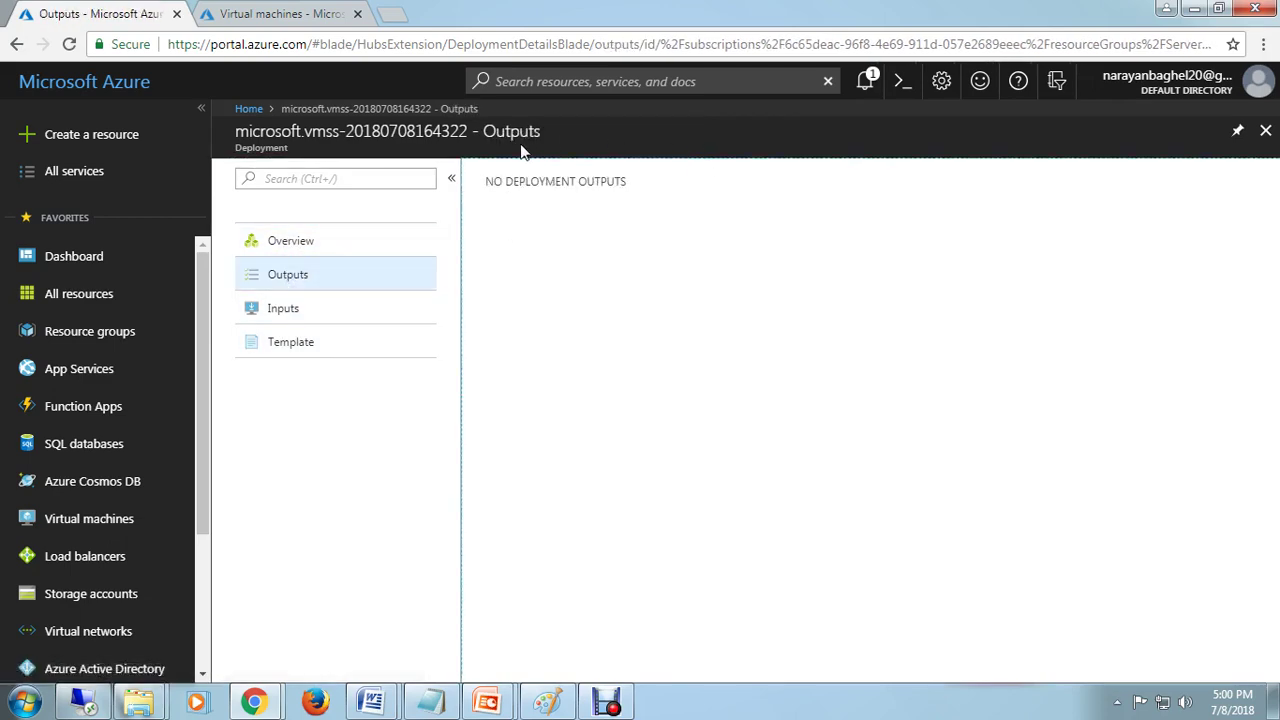
left_click(295, 246)
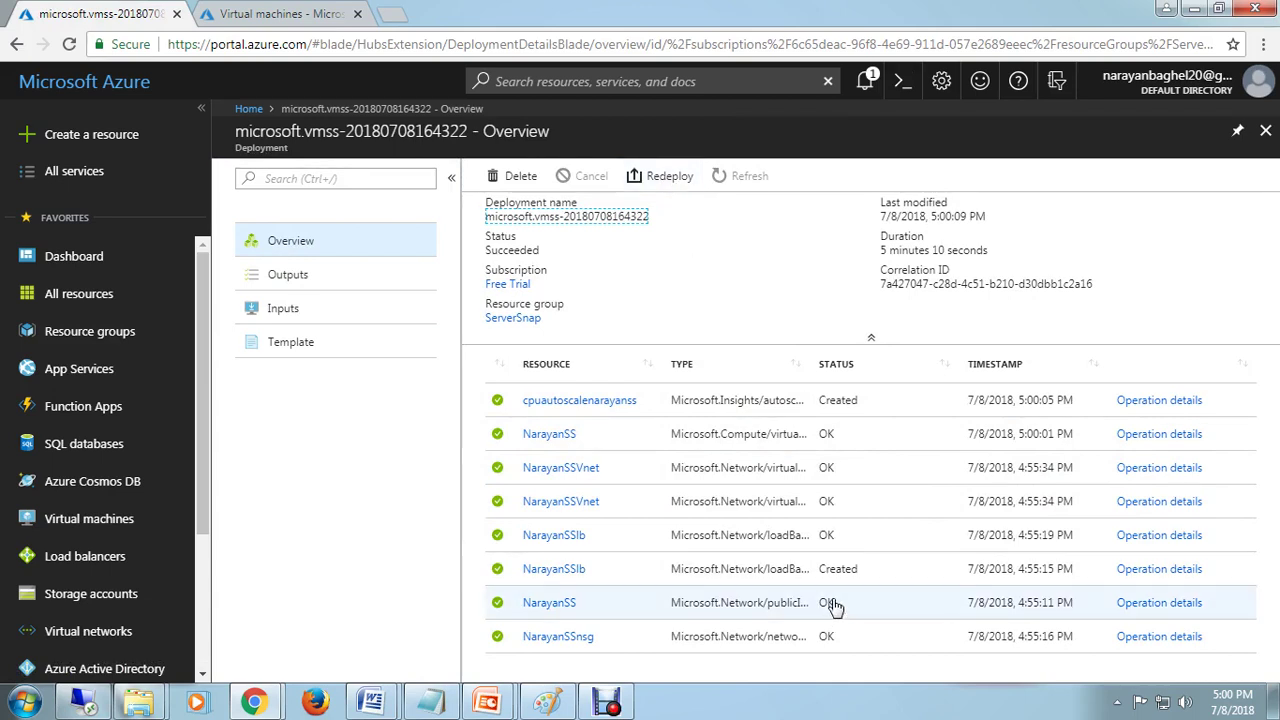
left_click(249, 108)
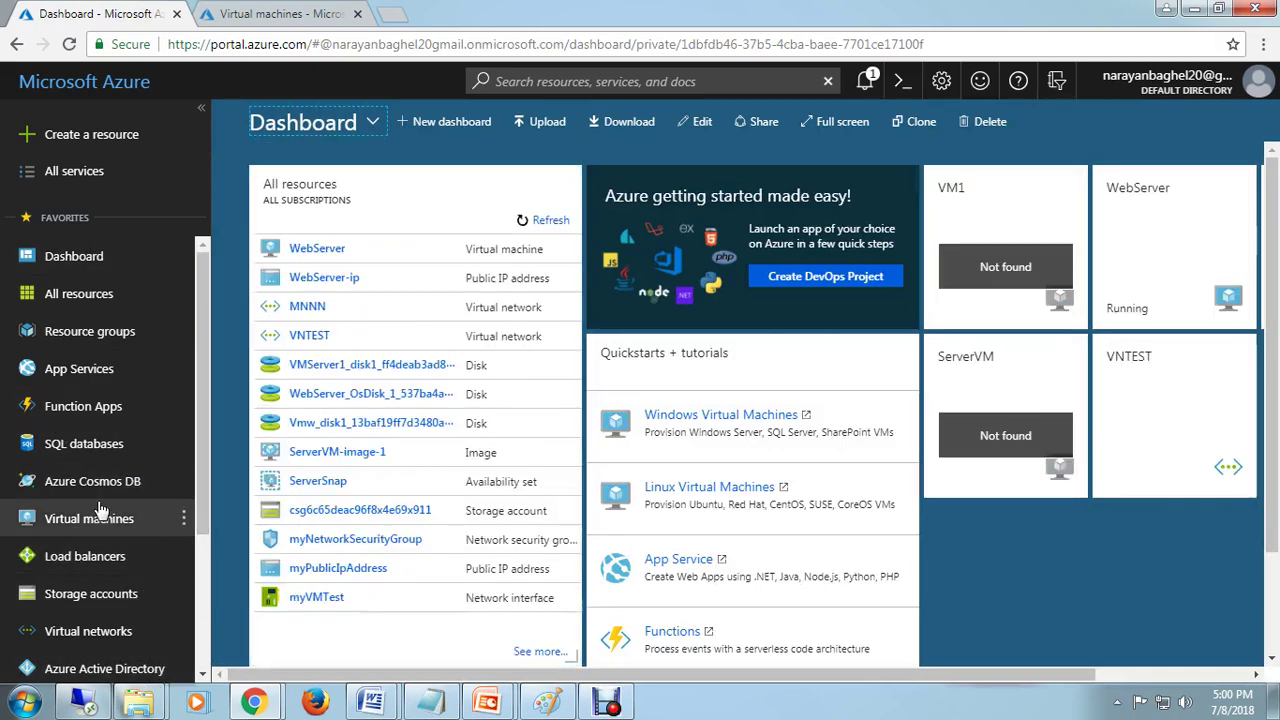
Step: Browse the MyTestAzure and ServerSnap groups, then list scale sets showing NarayanSS succeeded
left_click(34, 331)
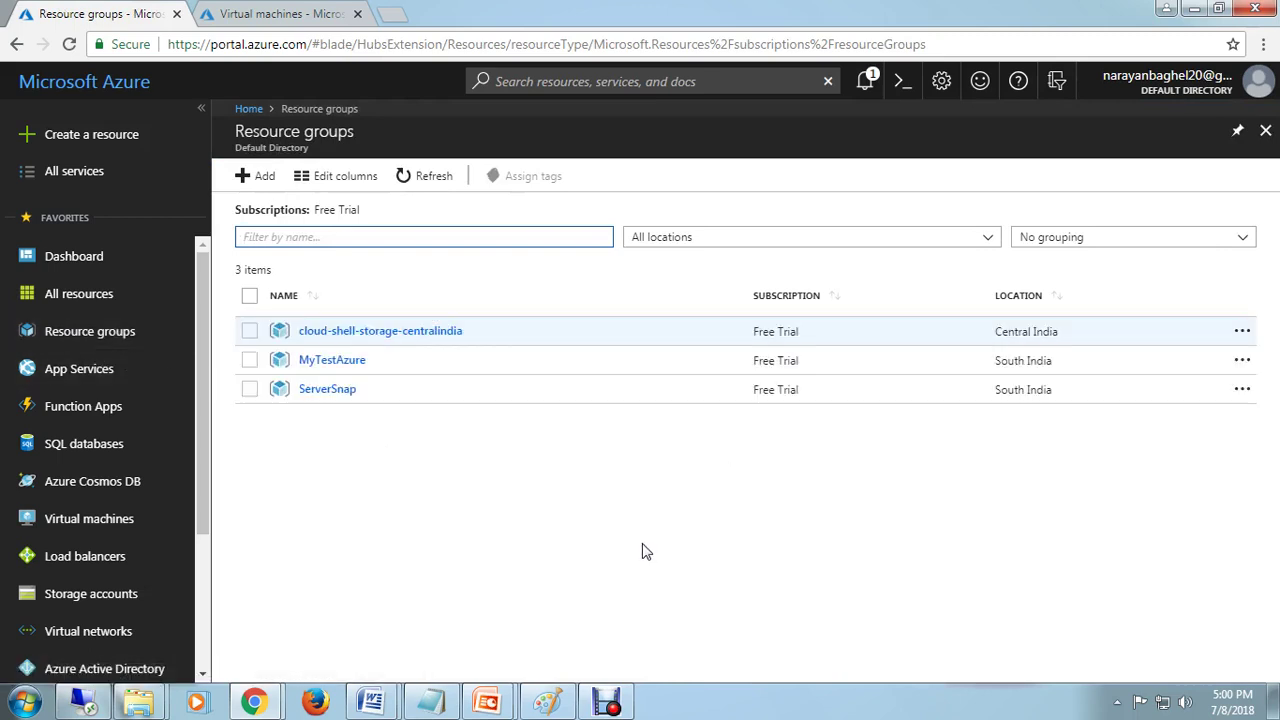
double_click(354, 363)
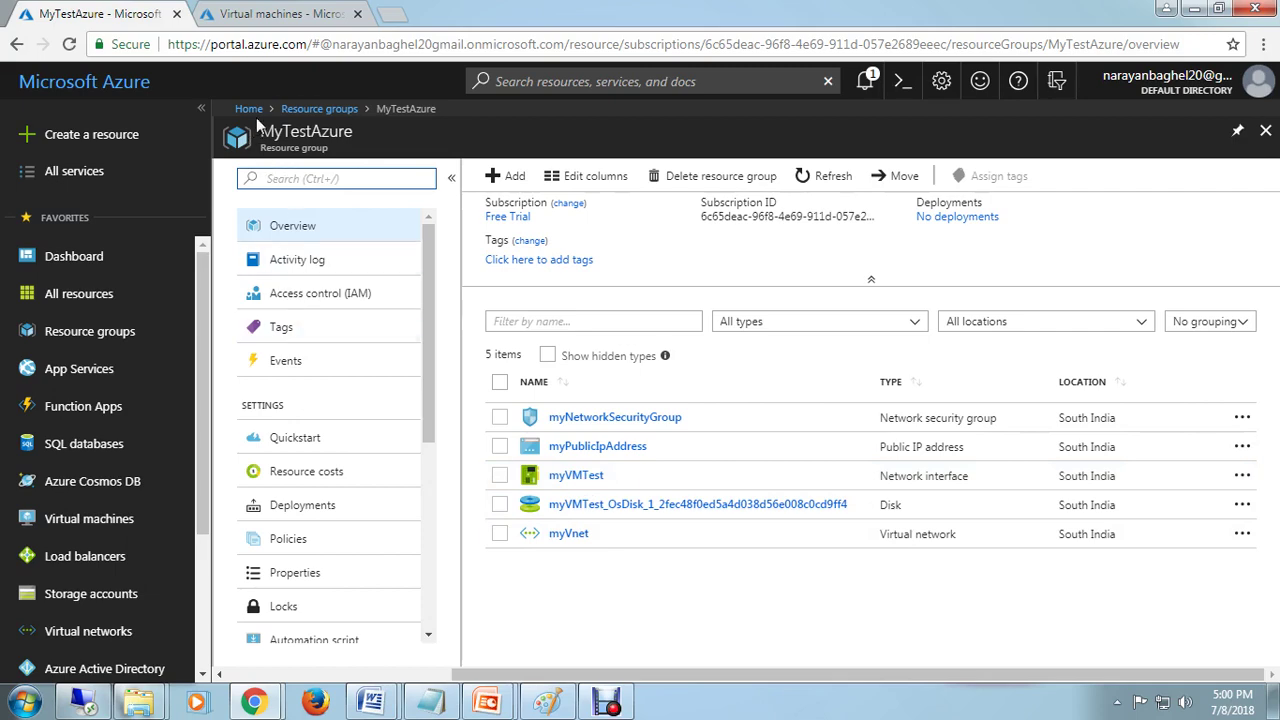
left_click(312, 109)
left_click(330, 391)
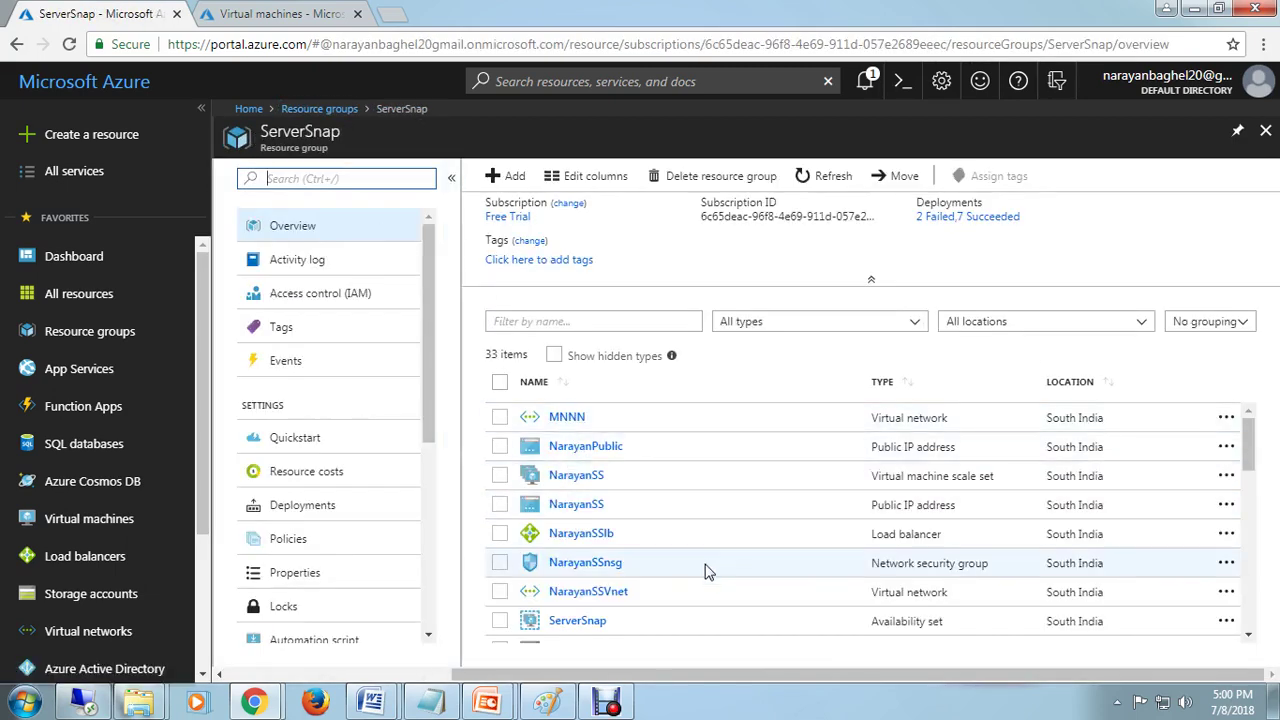
scroll(706, 571, "down", 1)
scroll(694, 563, "up", 1)
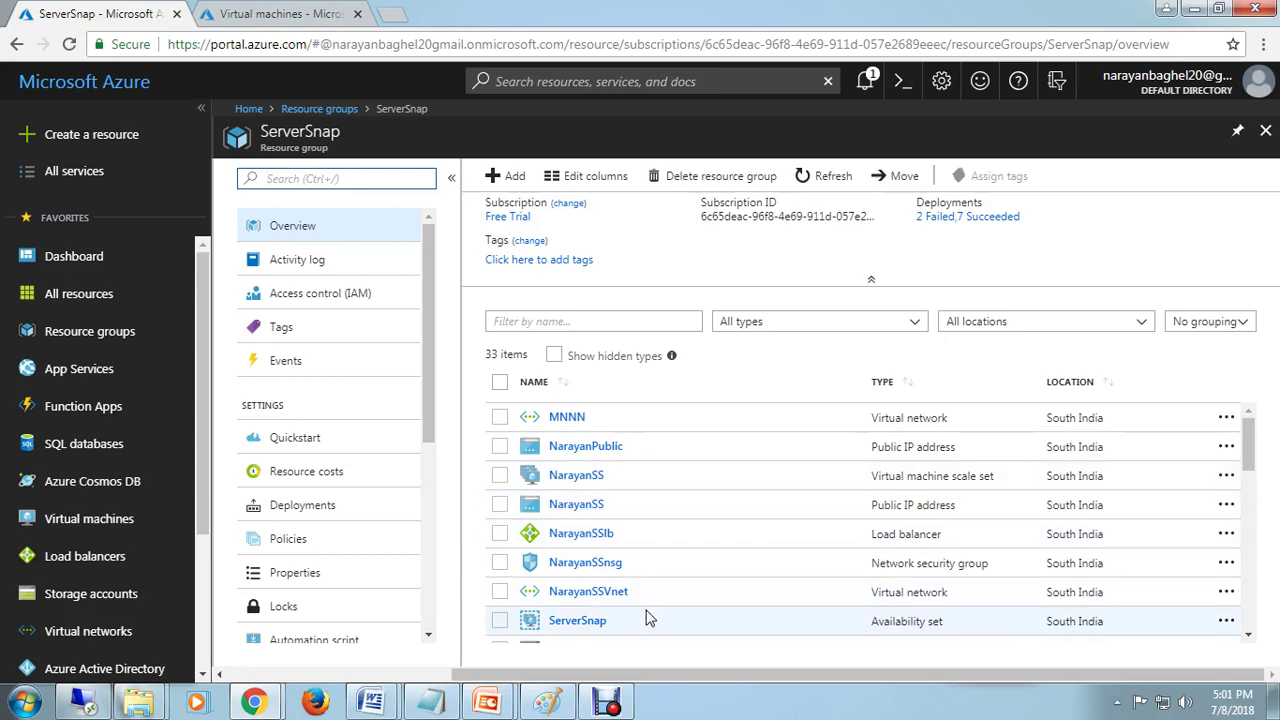
scroll(648, 617, "down", 10)
scroll(650, 614, "up", 8)
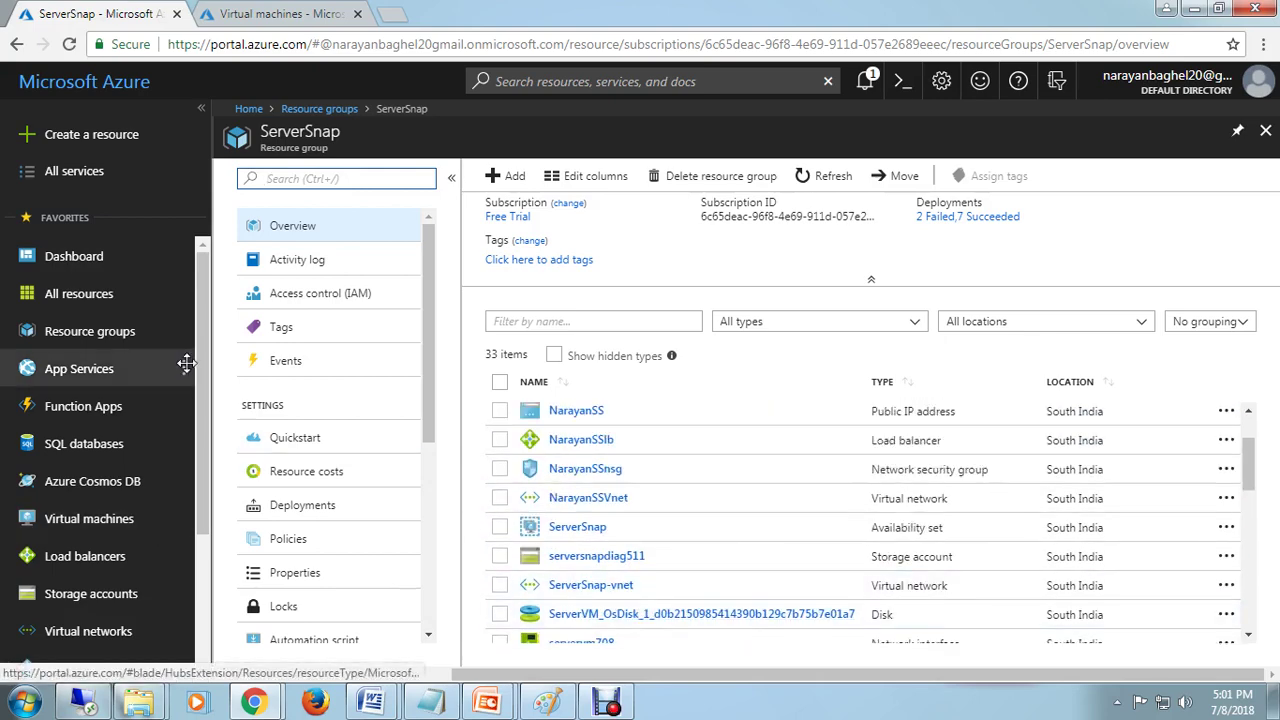
left_click(249, 109)
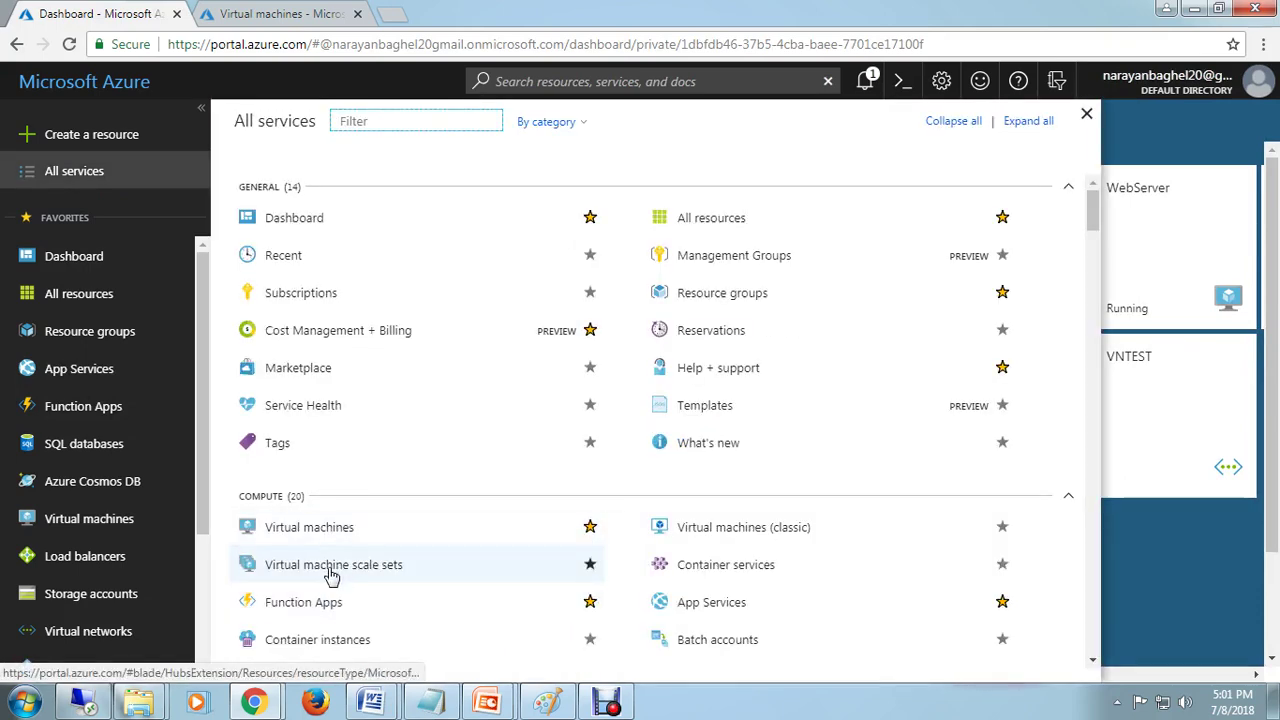
left_click(332, 577)
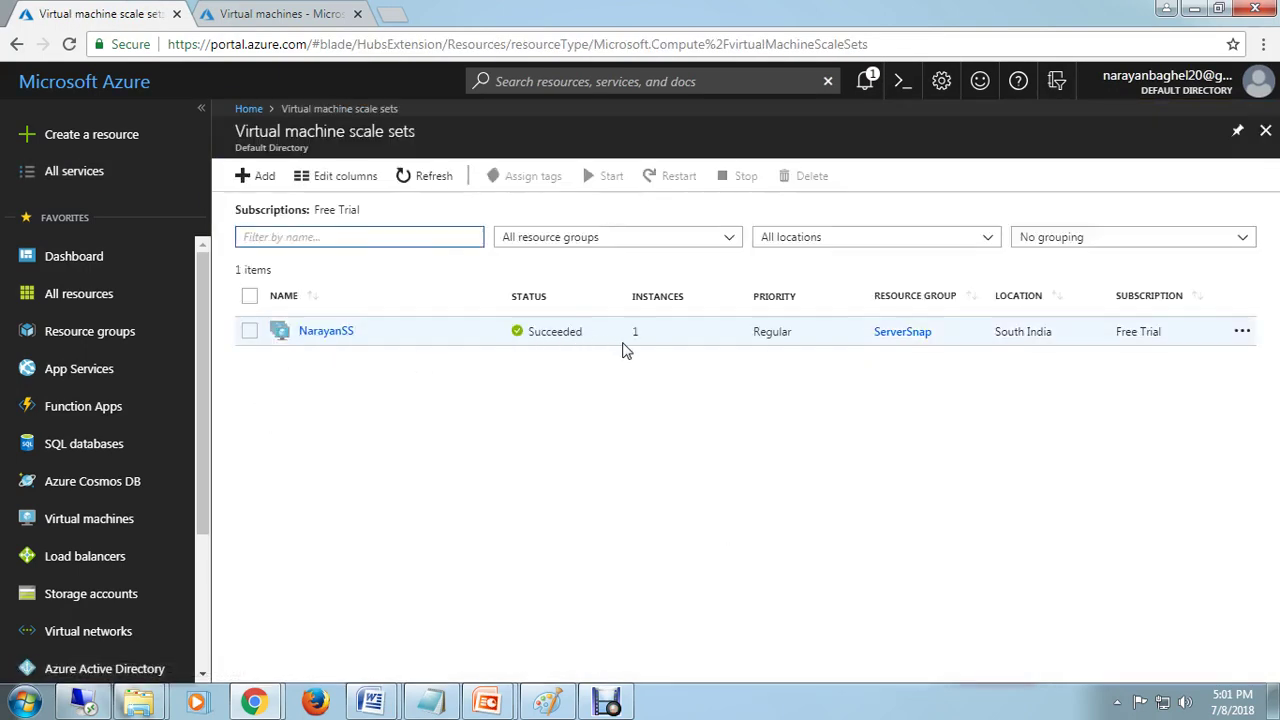
Step: Open the NarayanSS scale set and browse its overview, activity log, access control and instances
left_click(322, 335)
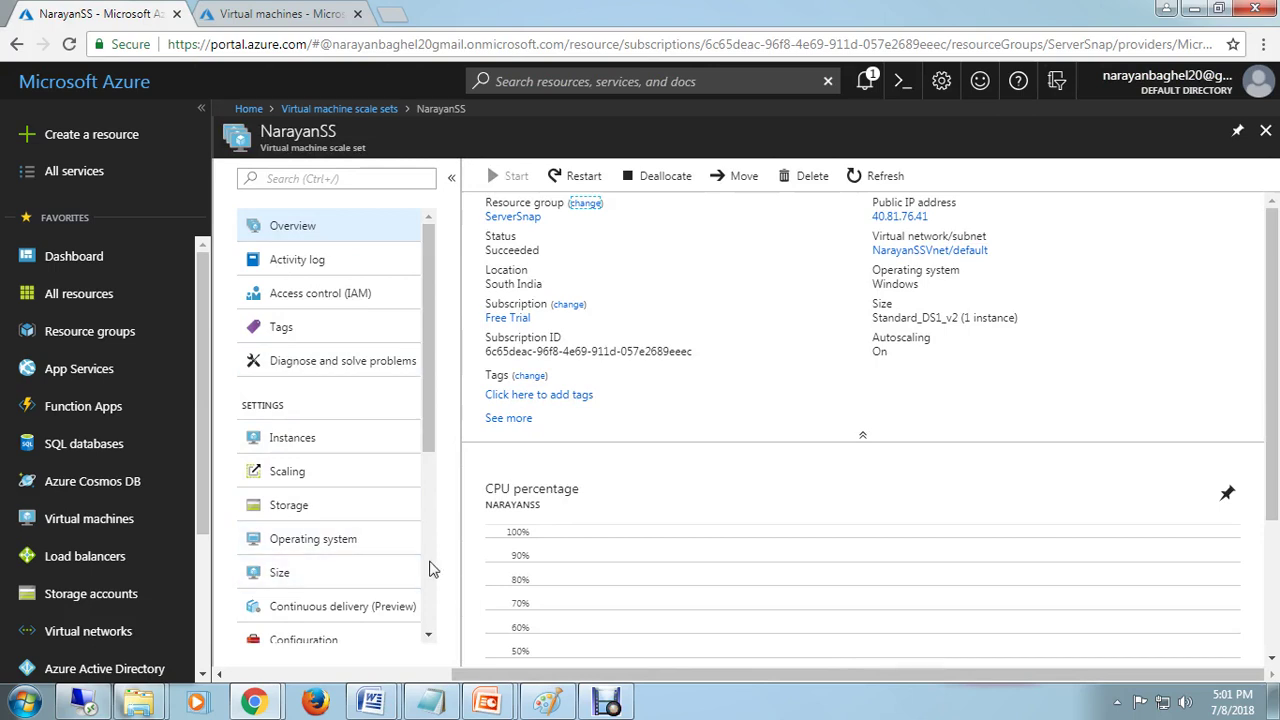
scroll(828, 622, "down", 1)
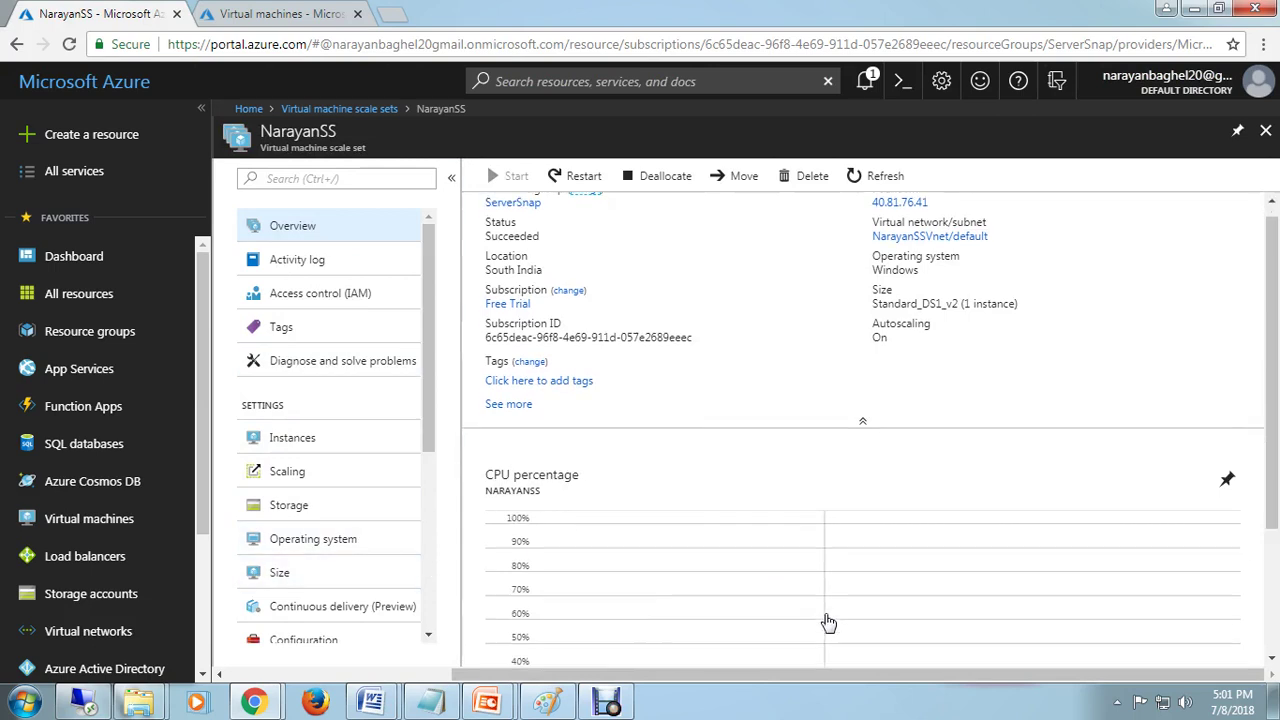
scroll(828, 622, "down", 3)
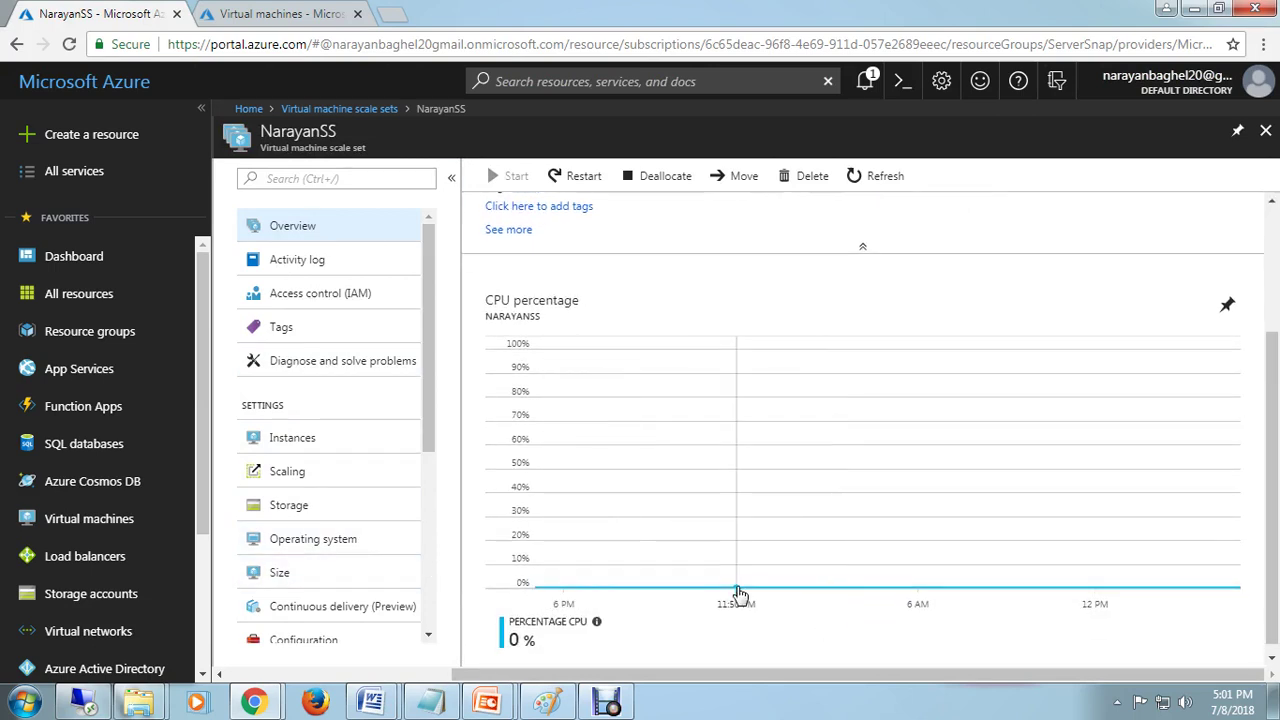
scroll(737, 594, "down", 1)
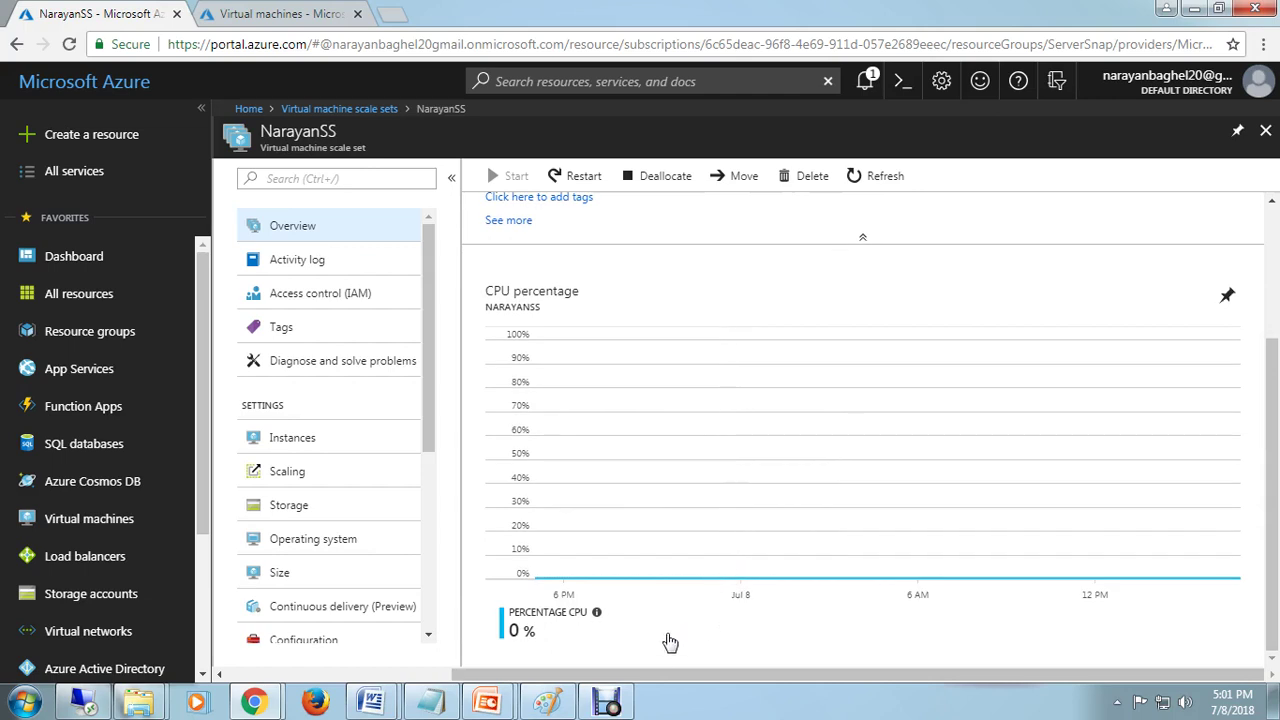
scroll(670, 642, "up", 4)
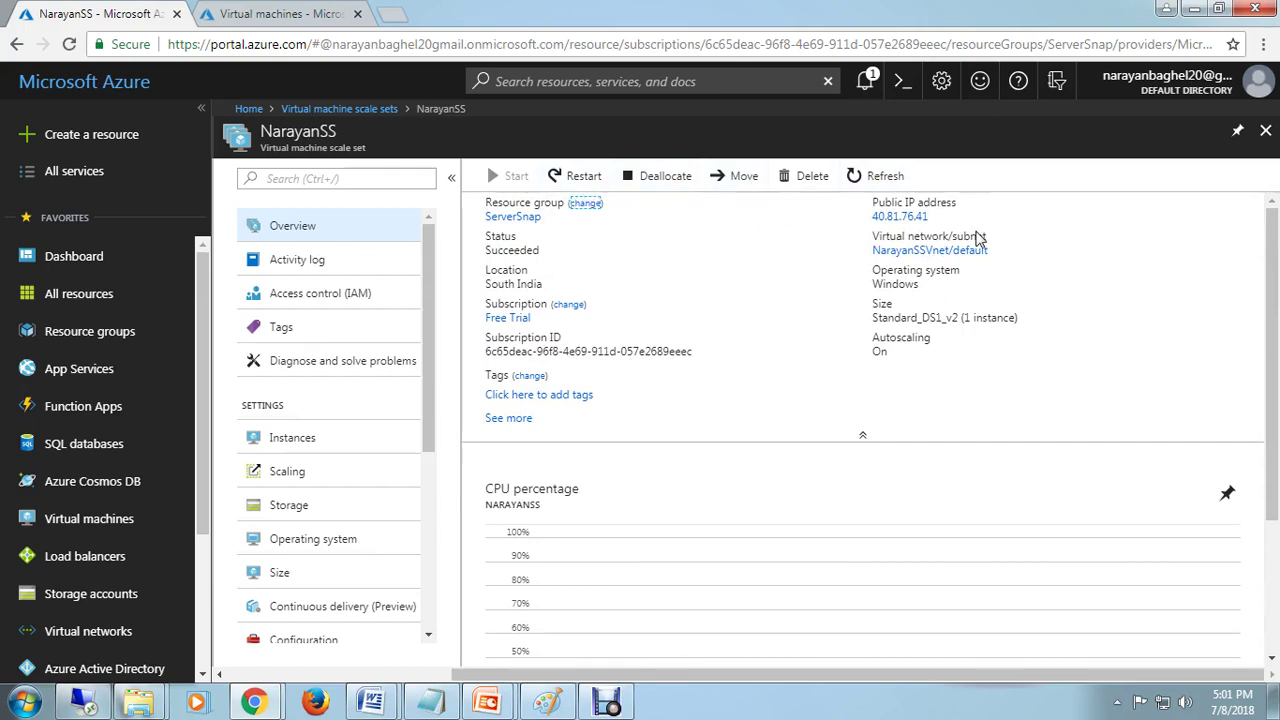
left_click(300, 262)
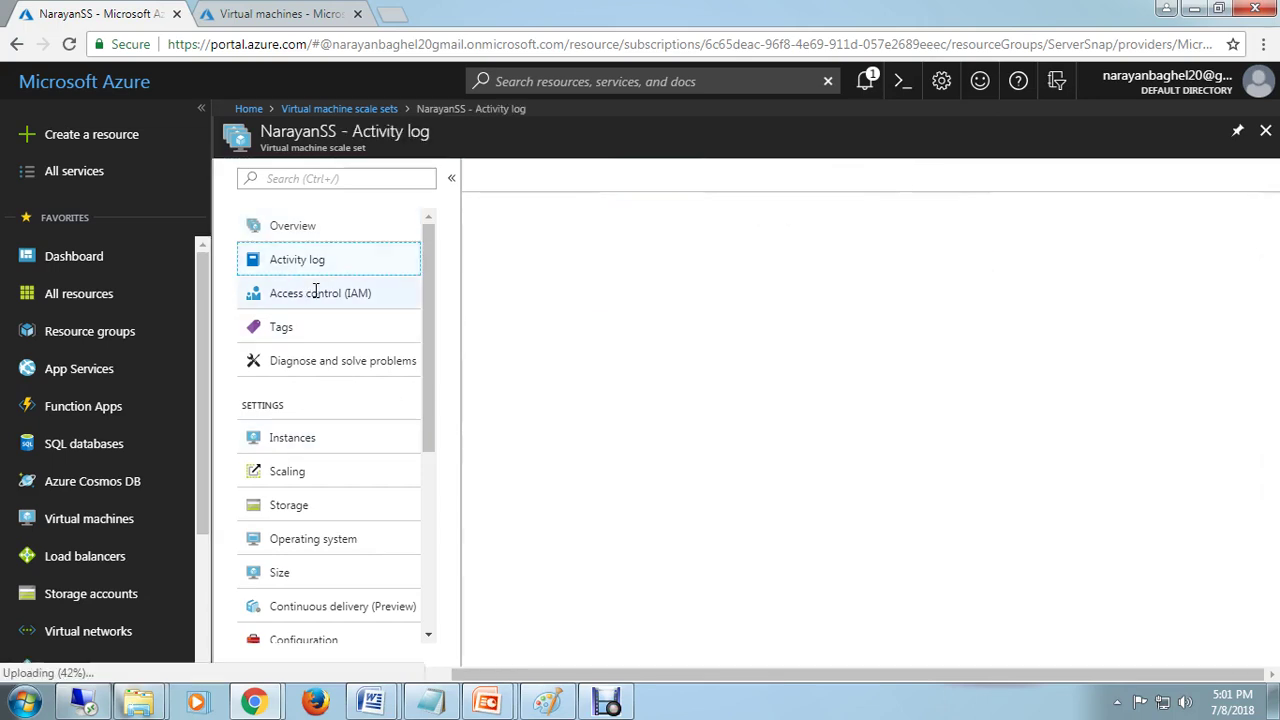
left_click(315, 292)
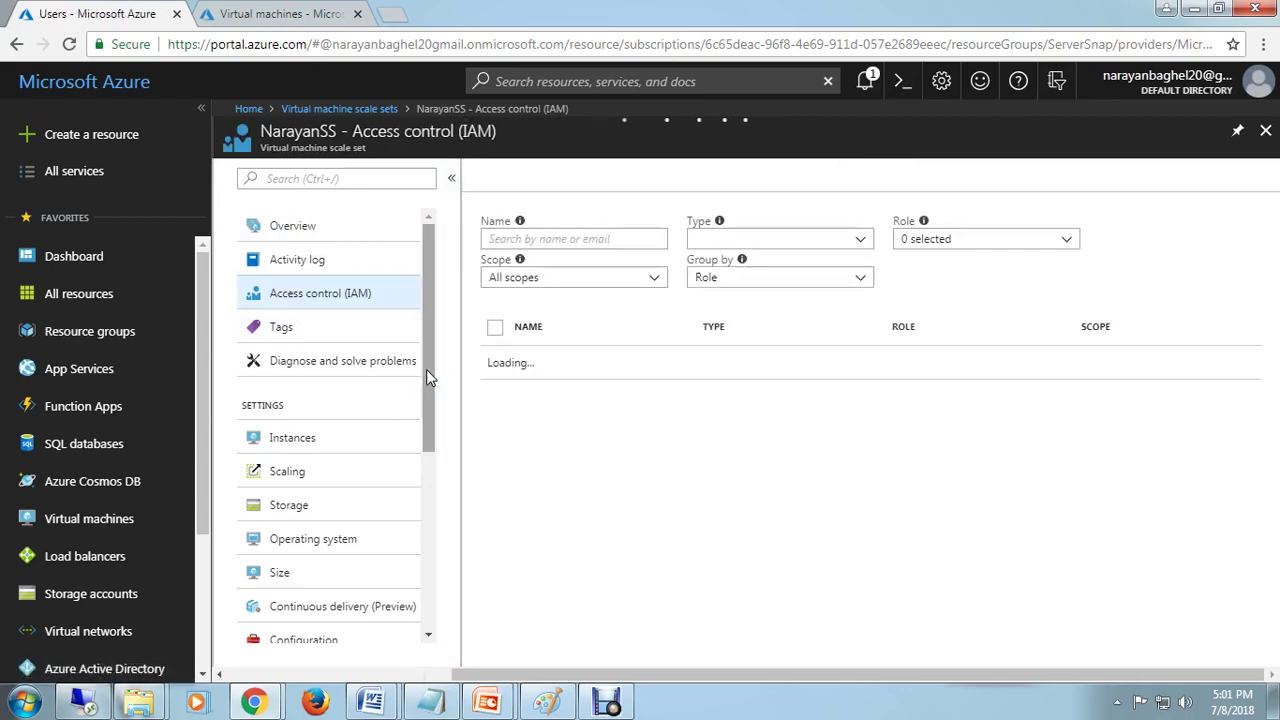
left_click_drag(426, 369, 428, 447)
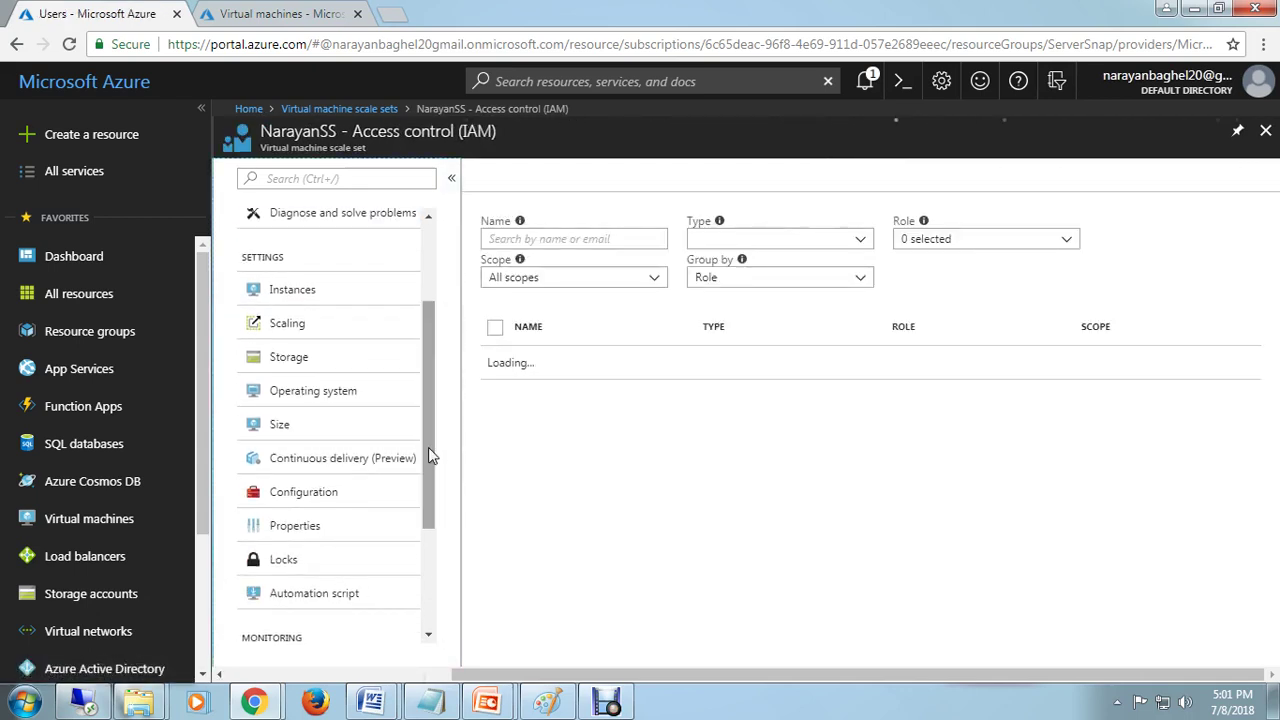
left_click(305, 300)
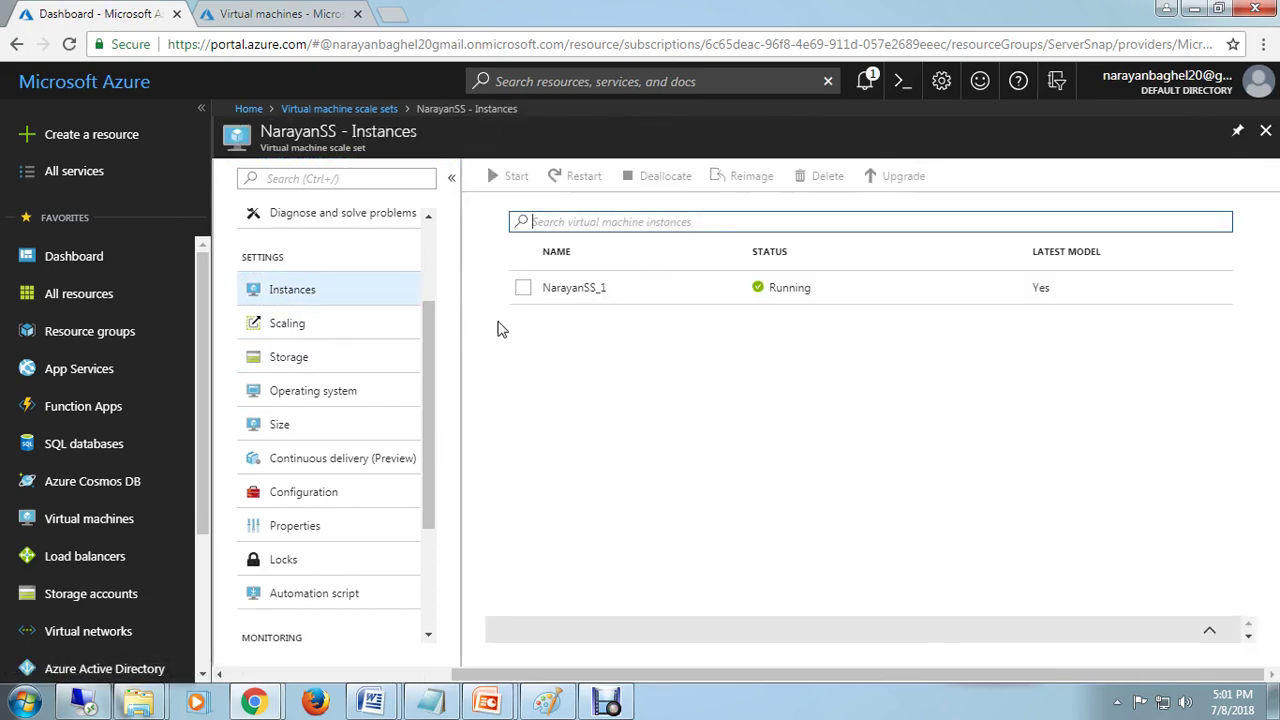
Step: Show NarayanSS scaling: scale out above 60% CPU, in below 25%, instance limits 2–10
left_click(284, 326)
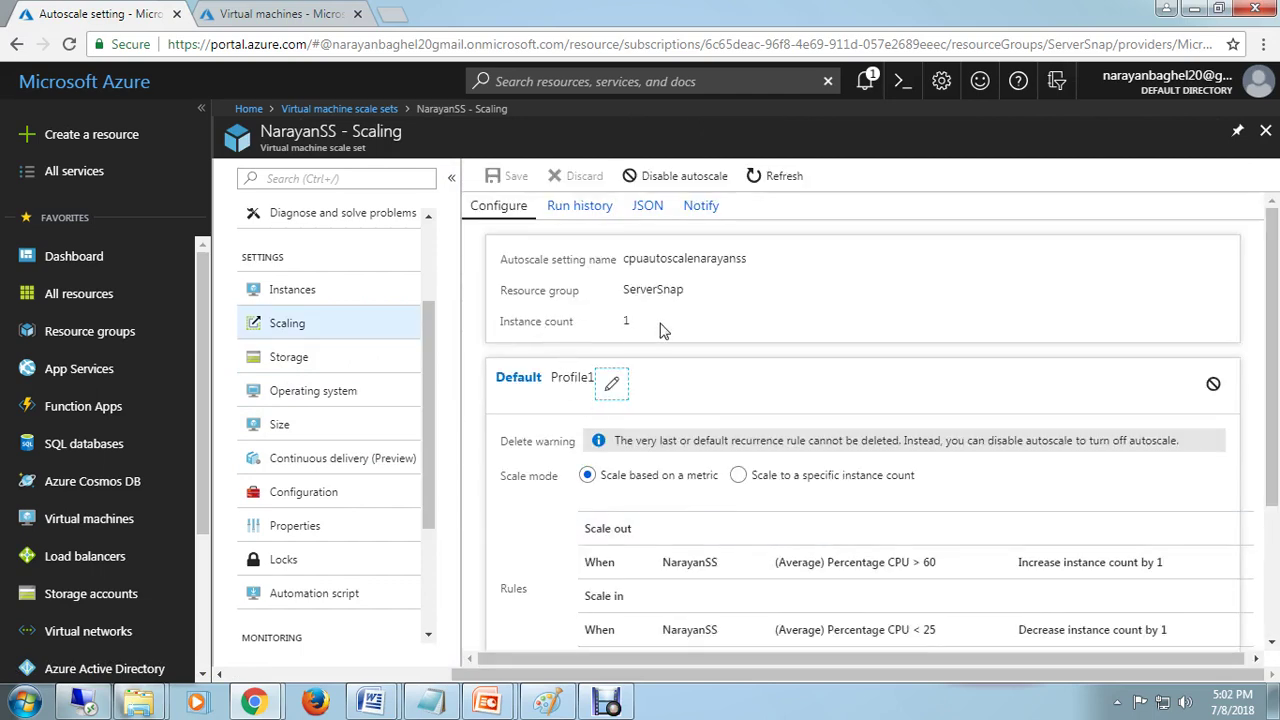
scroll(742, 563, "down", 1)
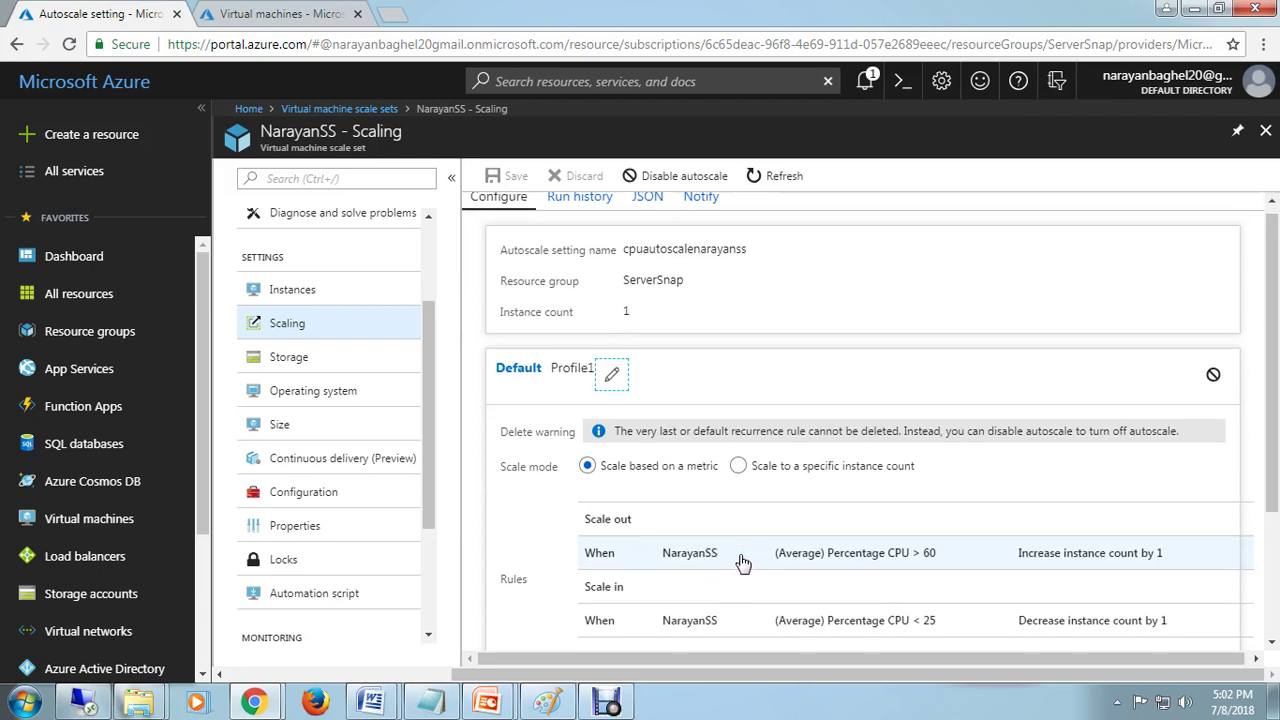
scroll(742, 563, "down", 2)
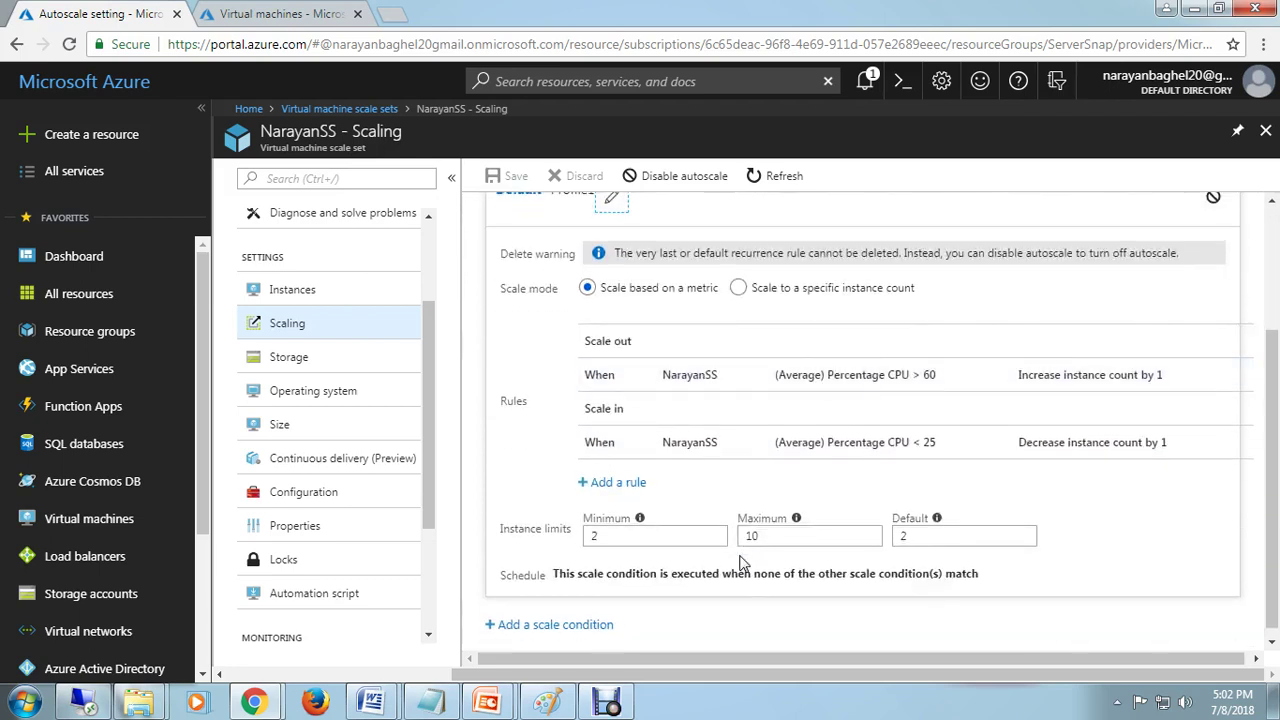
scroll(742, 563, "down", 1)
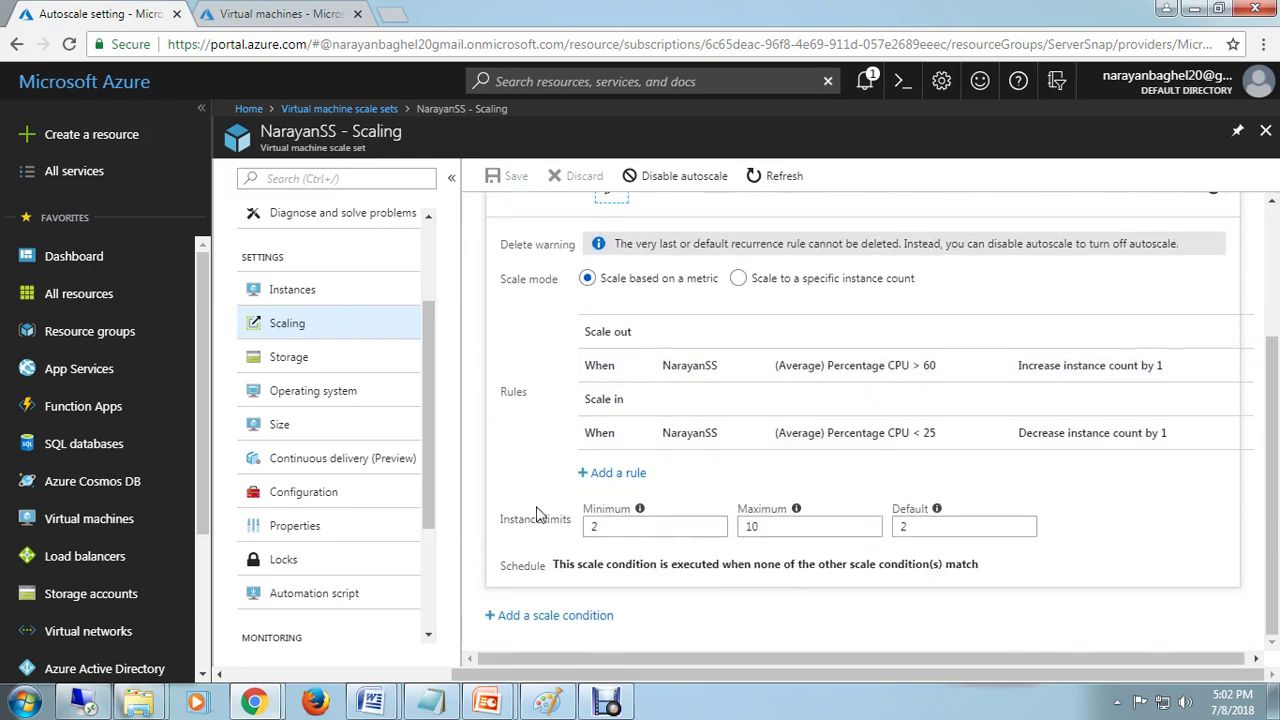
Step: Review the scale set's storage, operating system, size, identity and properties blades without changes
left_click(303, 360)
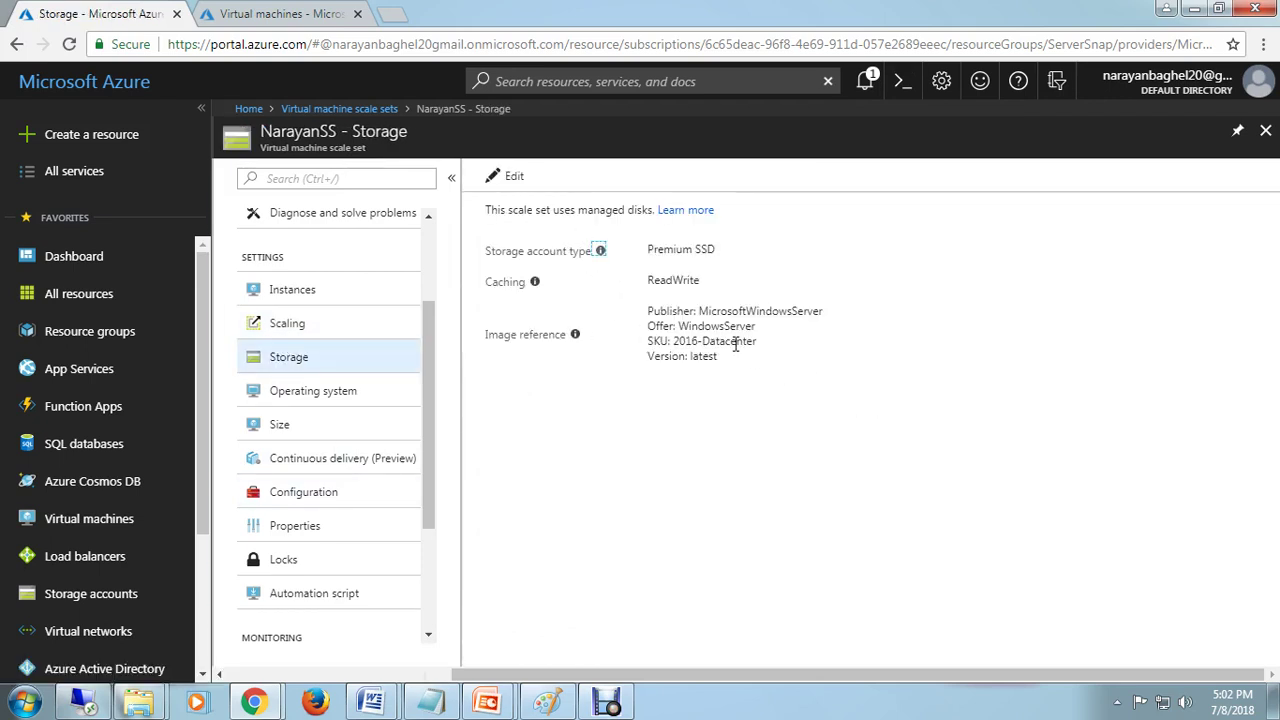
left_click(332, 396)
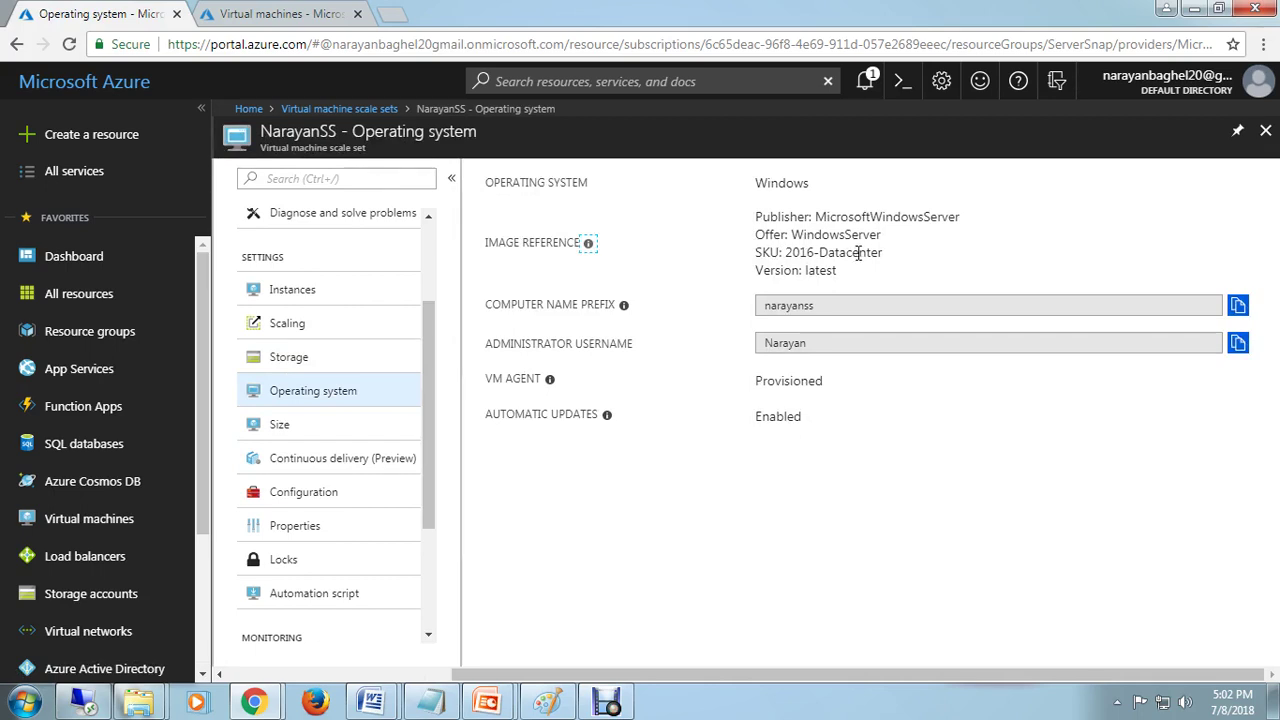
left_click_drag(428, 508, 427, 533)
left_click(300, 362)
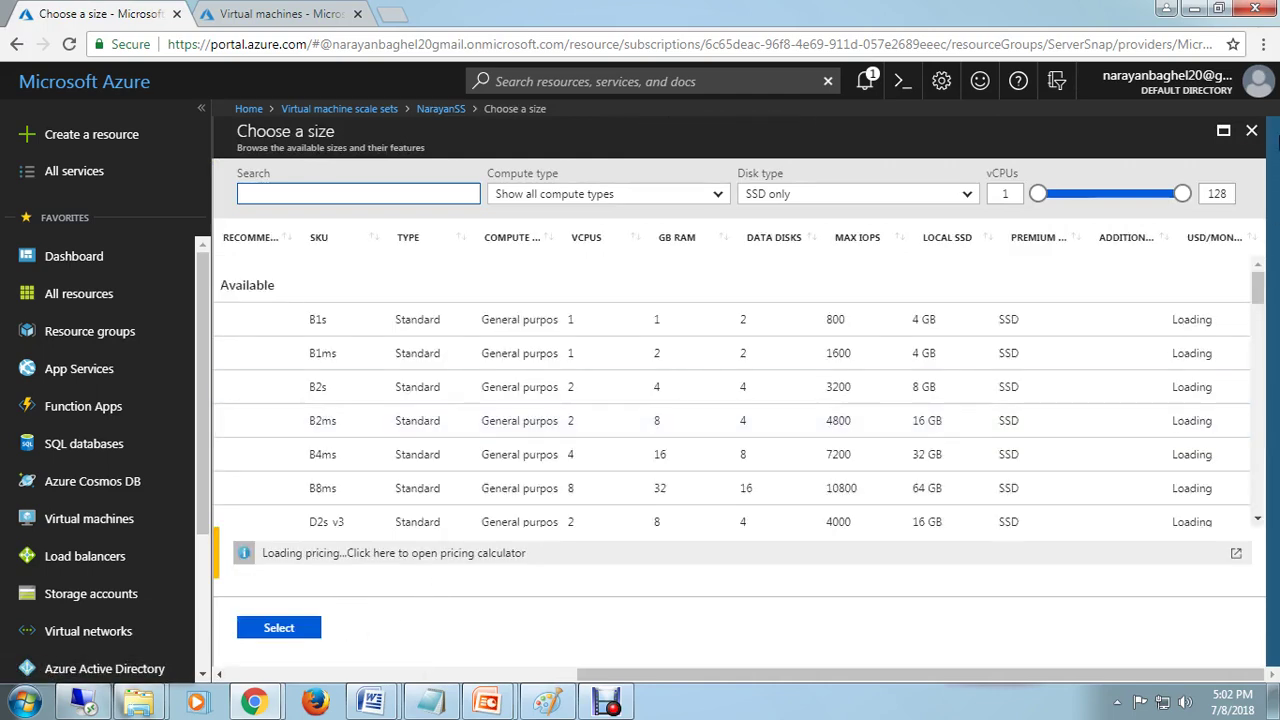
left_click(1251, 130)
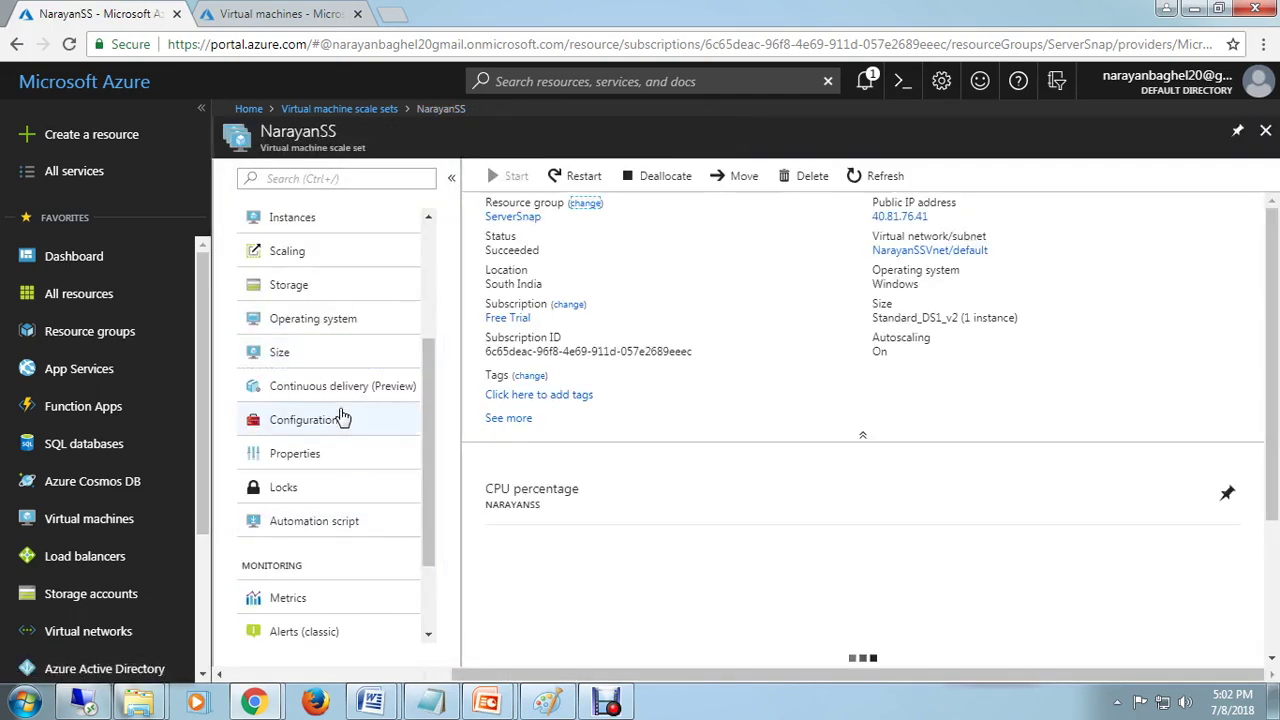
left_click(327, 432)
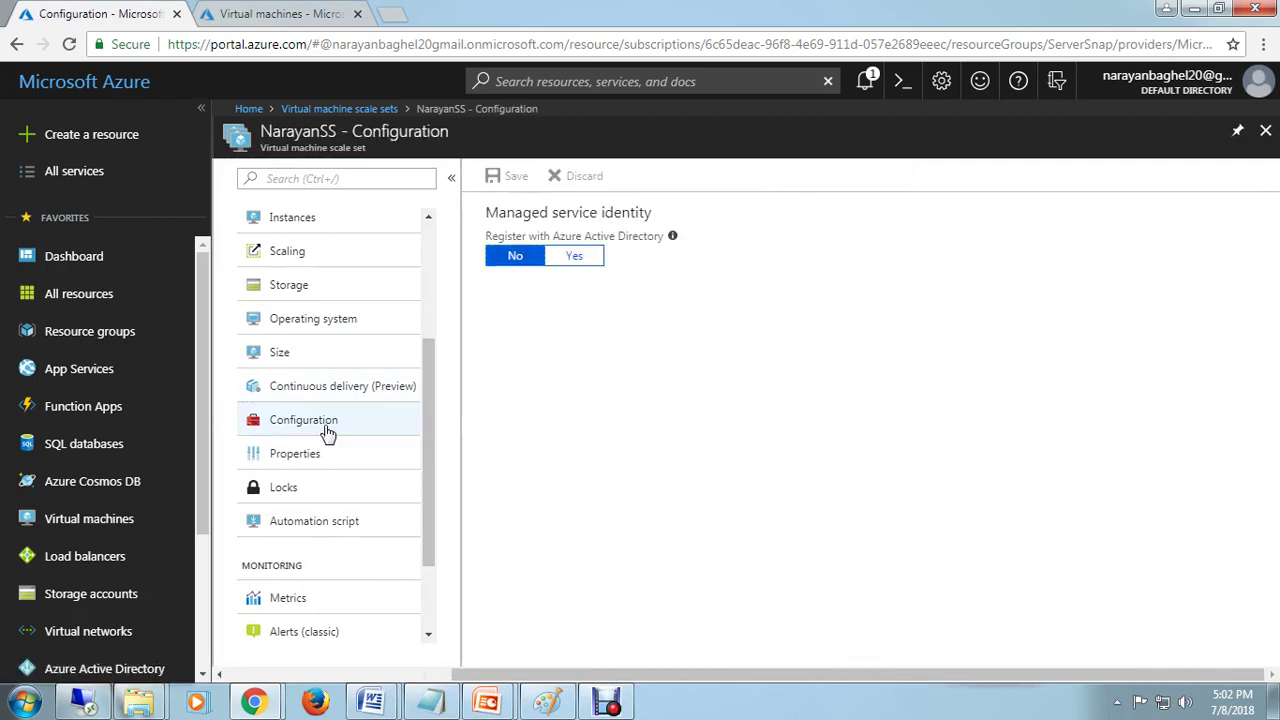
left_click(330, 455)
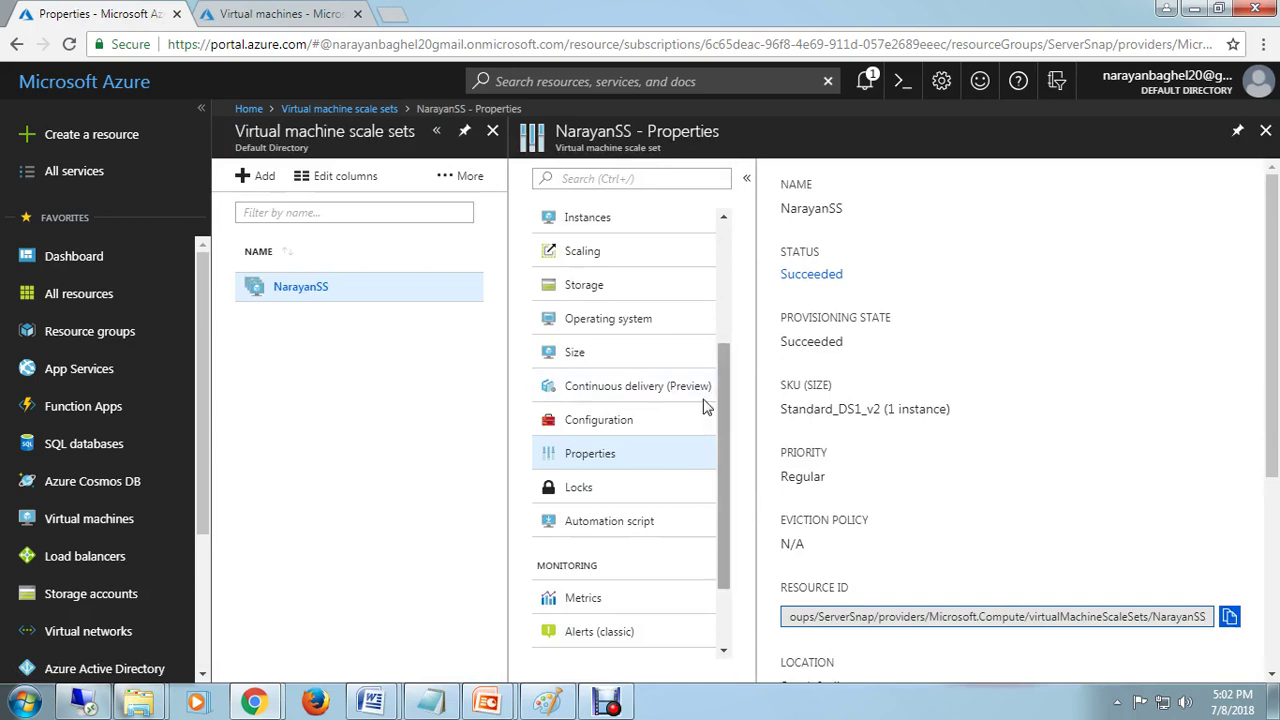
left_click(1266, 132)
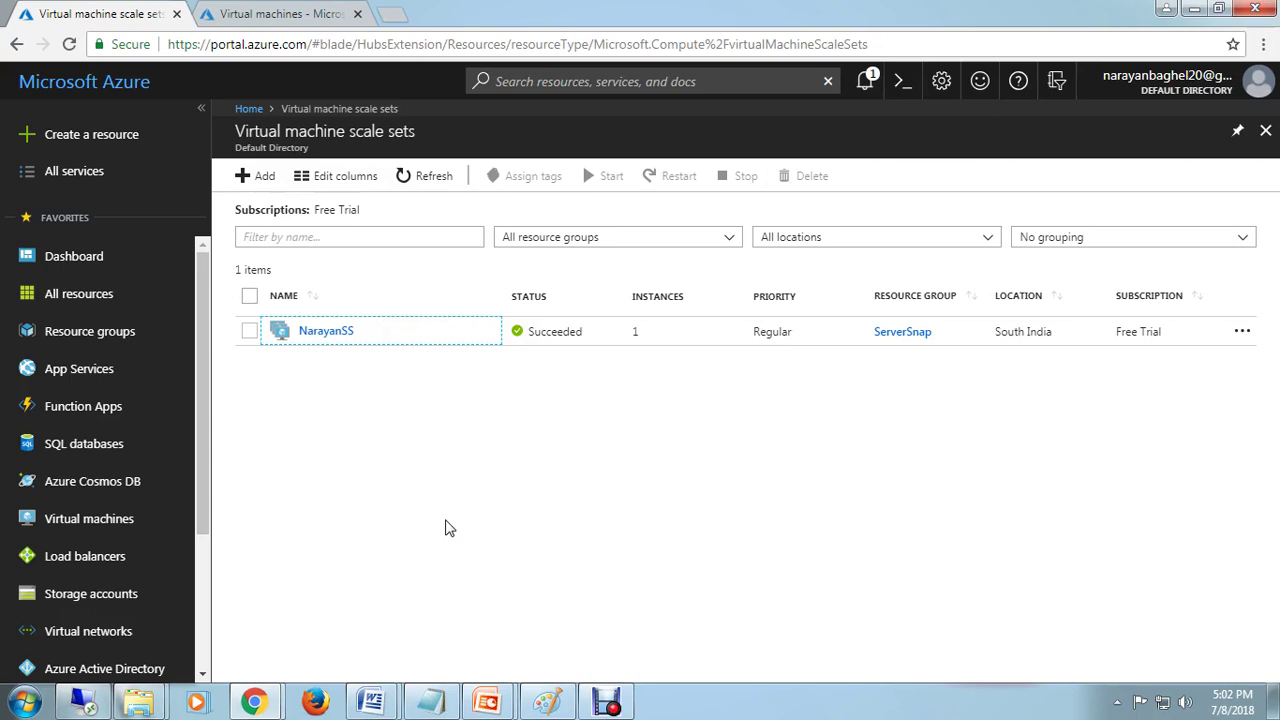
Step: List all resources, then show the scale-sets slide and circle its title and first line in red
left_click(295, 14)
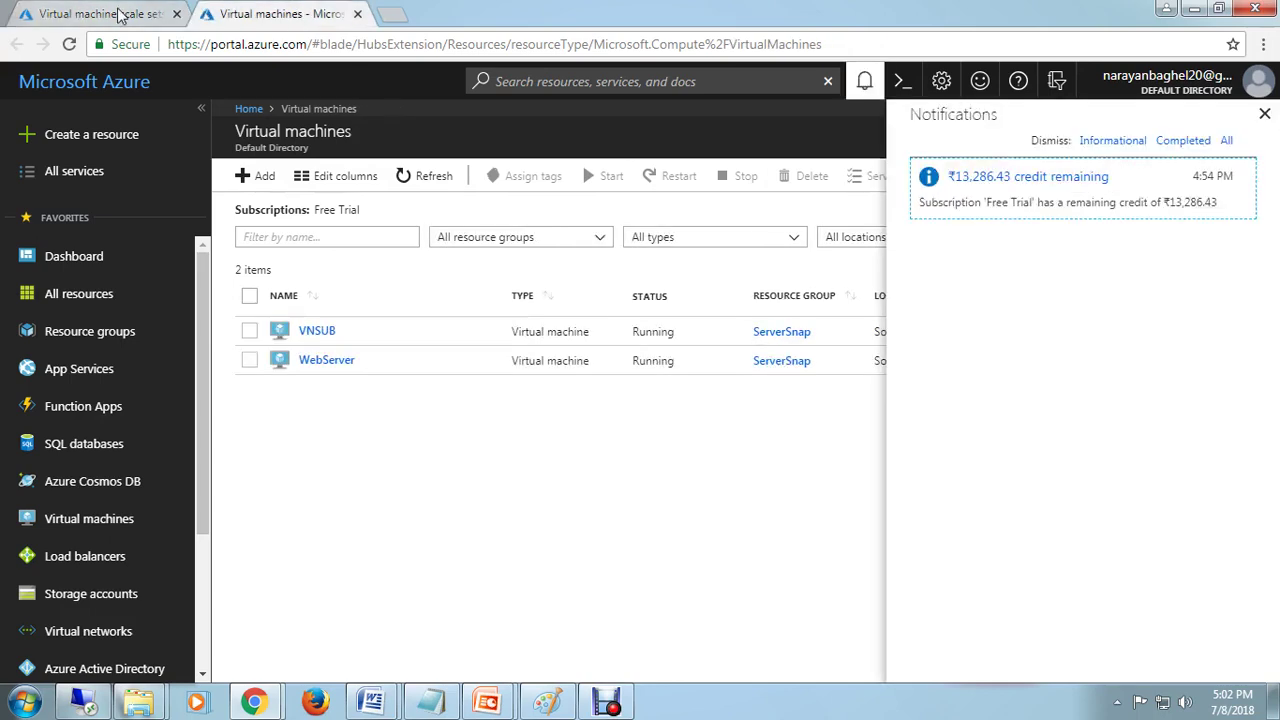
left_click(122, 15)
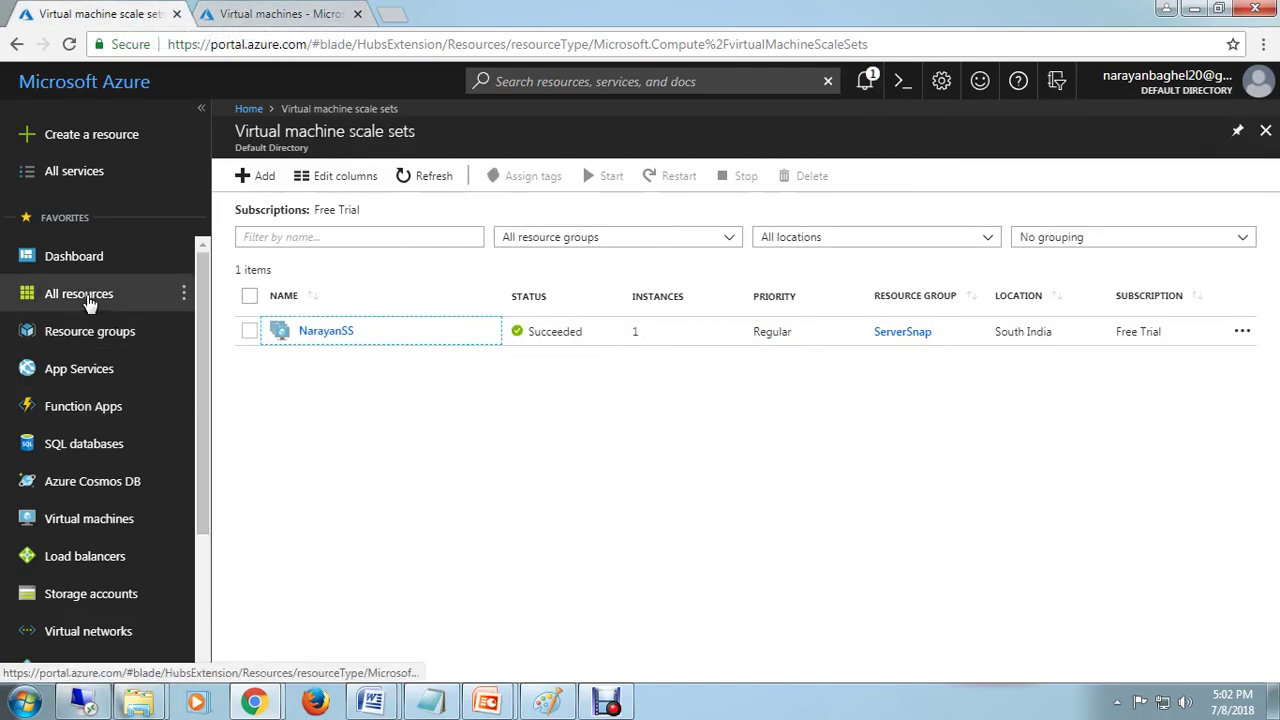
left_click(65, 262)
left_click(86, 296)
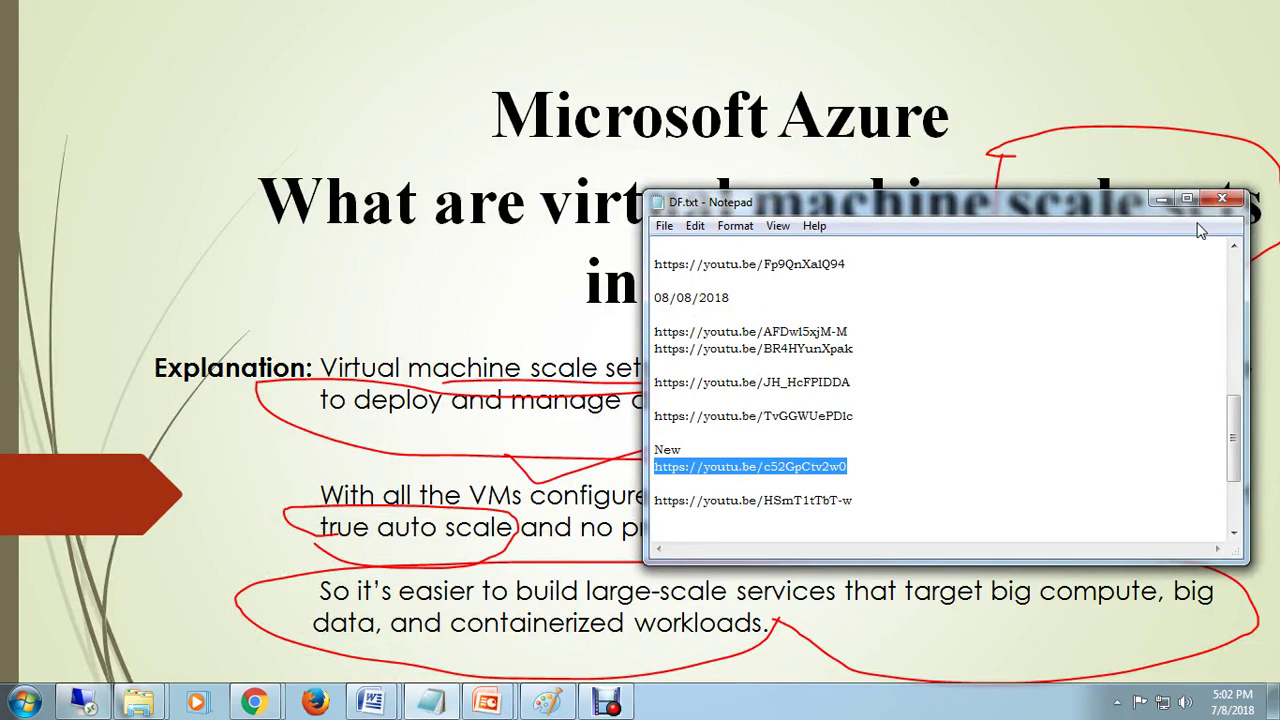
left_click(1162, 200)
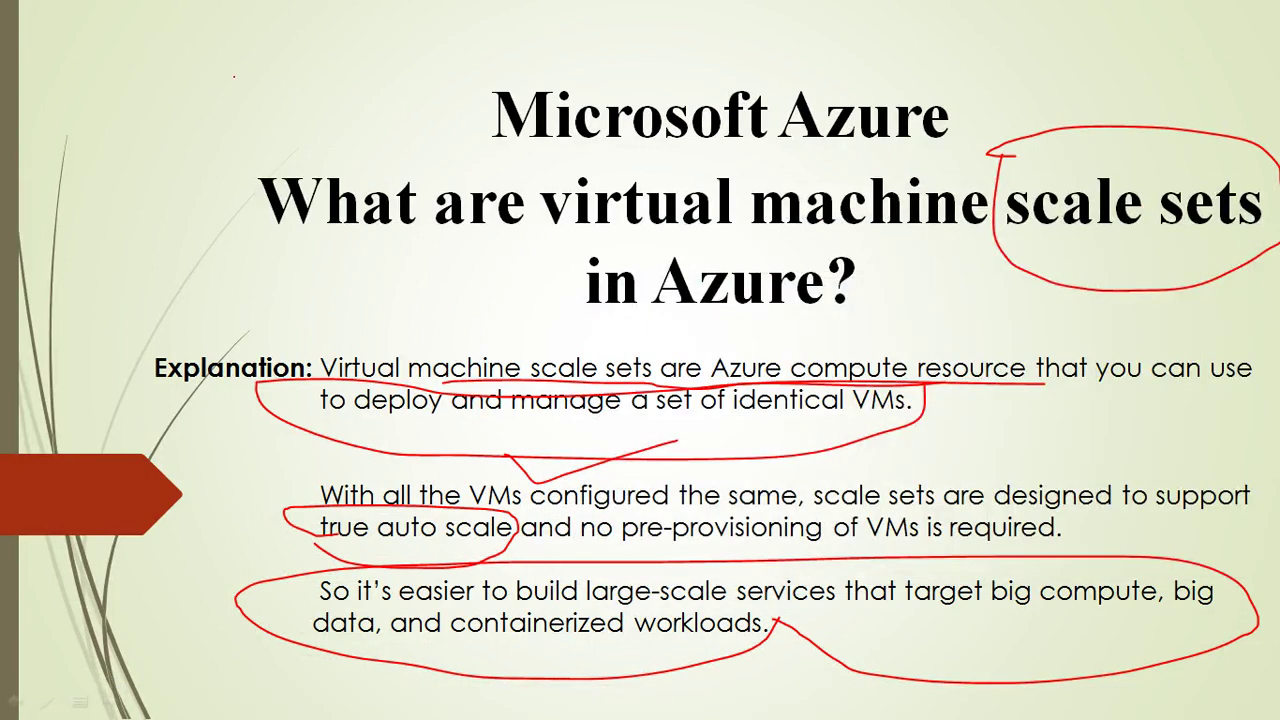
mouse_move(235, 75)
left_mouse_down()
mouse_move(372, 340)
mouse_move(1278, 322)
mouse_move(110, 42)
mouse_move(253, 73)
mouse_move(160, 195)
left_mouse_up()
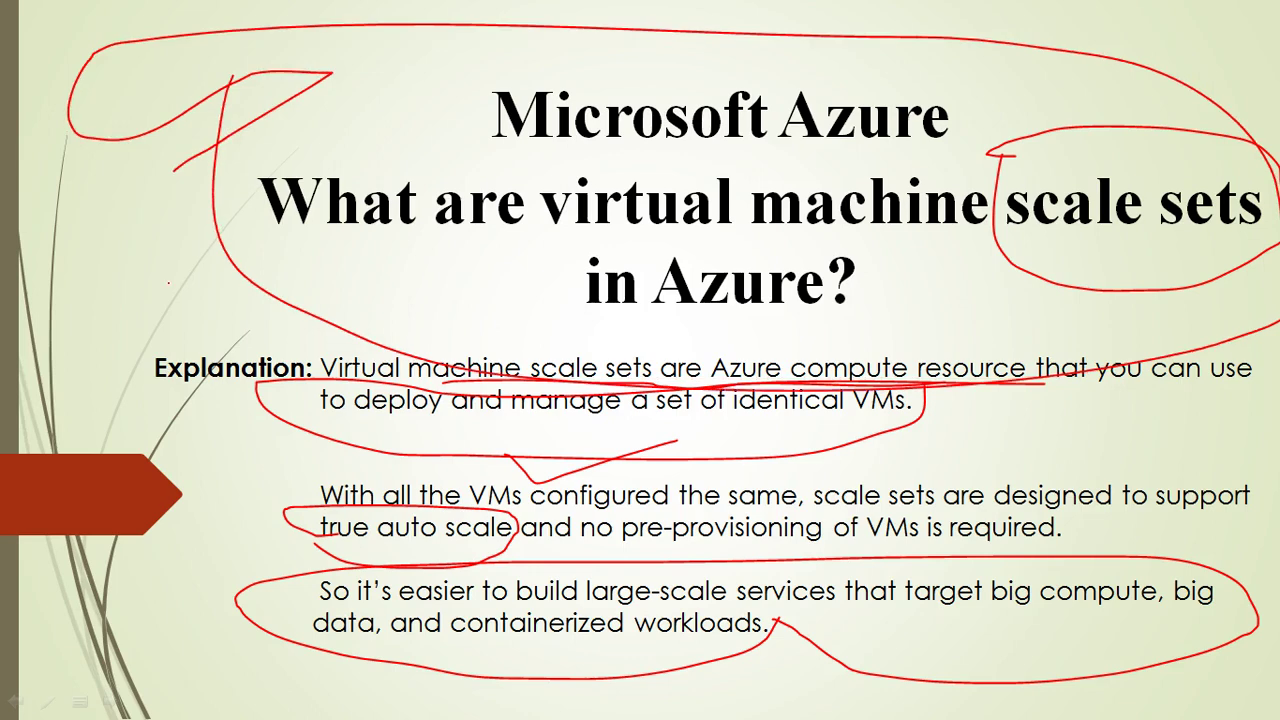